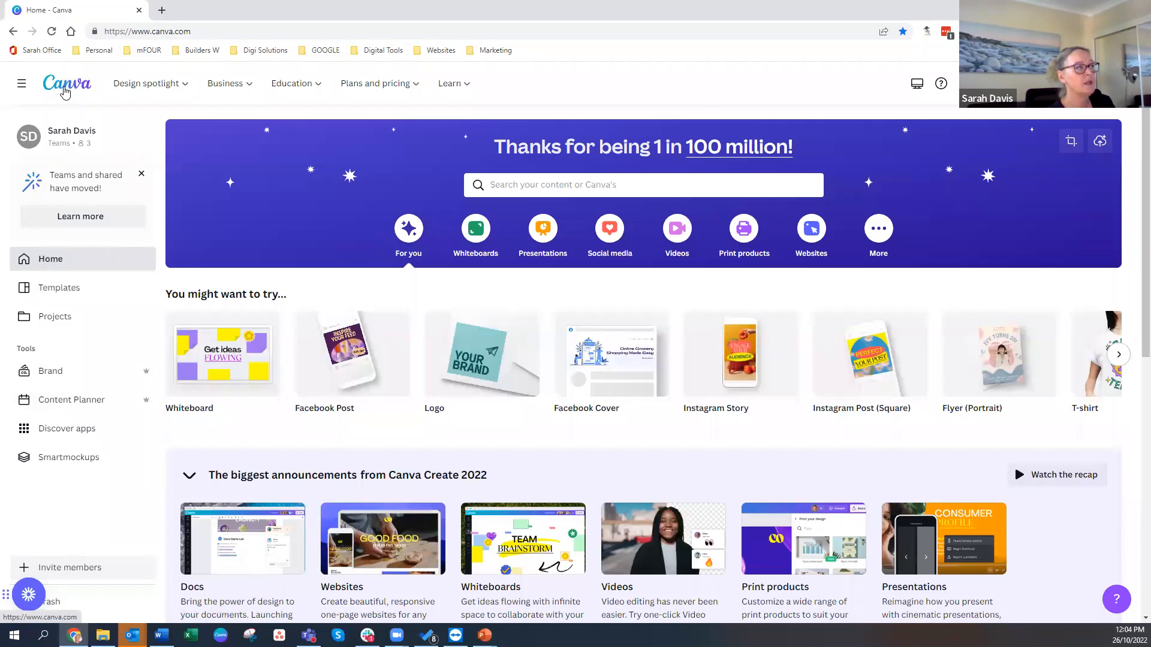
- Collapse and restore the side navigation, and review the Design spotlight, Business, Education, Plans and pricing and Learn offerings
click(21, 84)
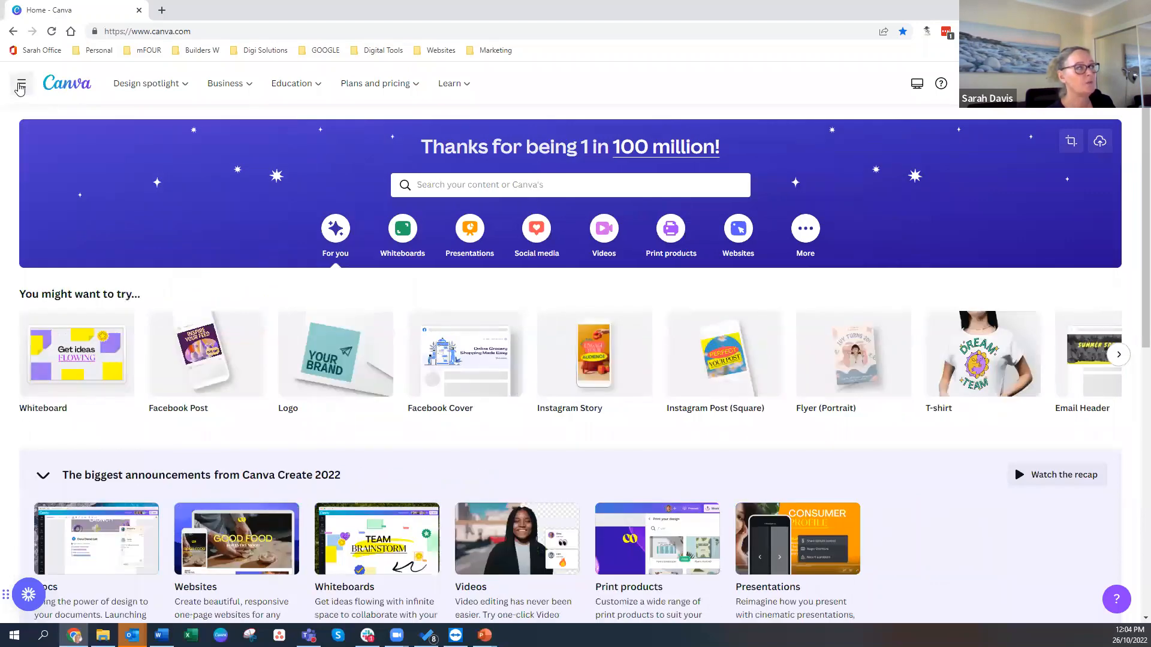
click(21, 87)
mouse_move(148, 92)
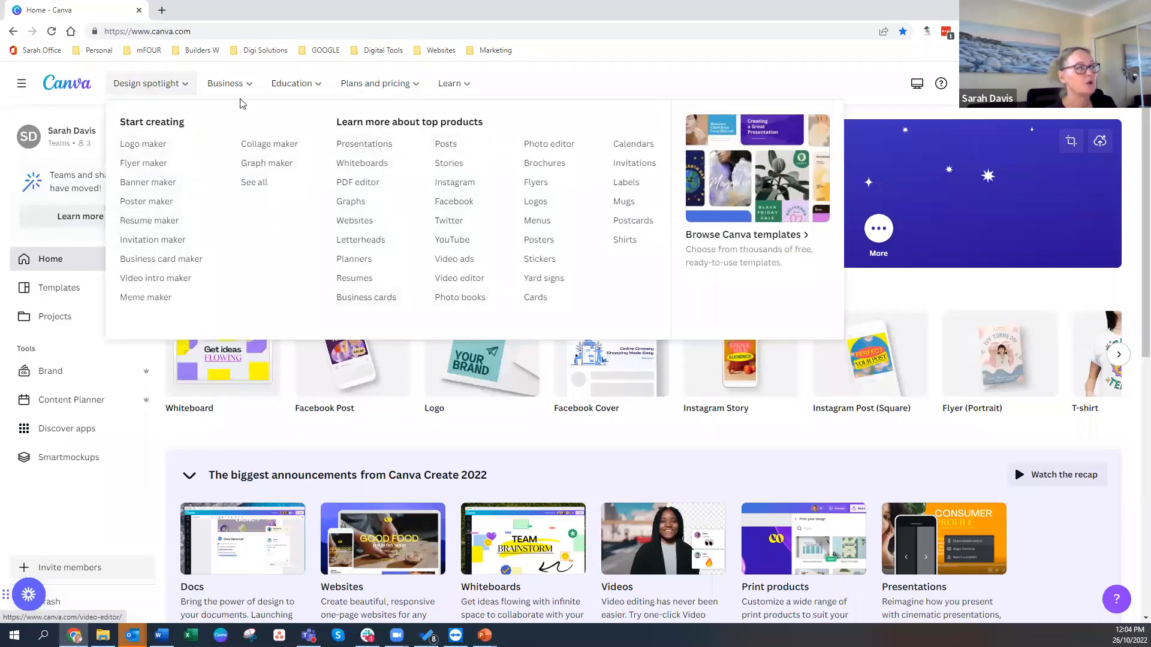
mouse_move(237, 96)
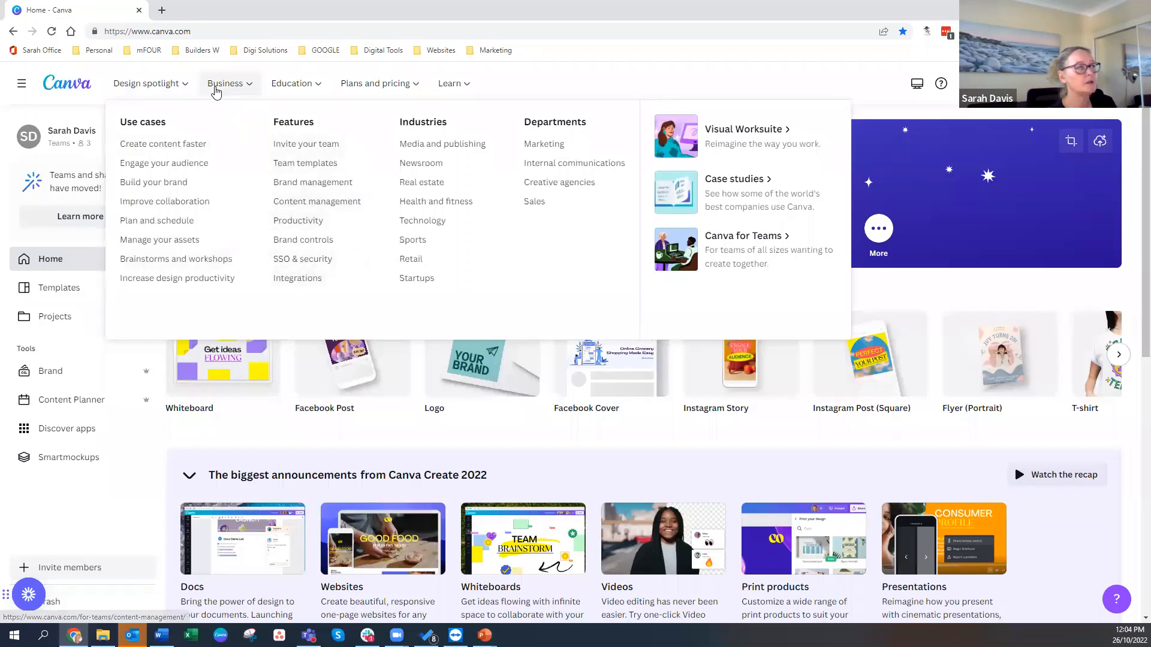
mouse_move(304, 85)
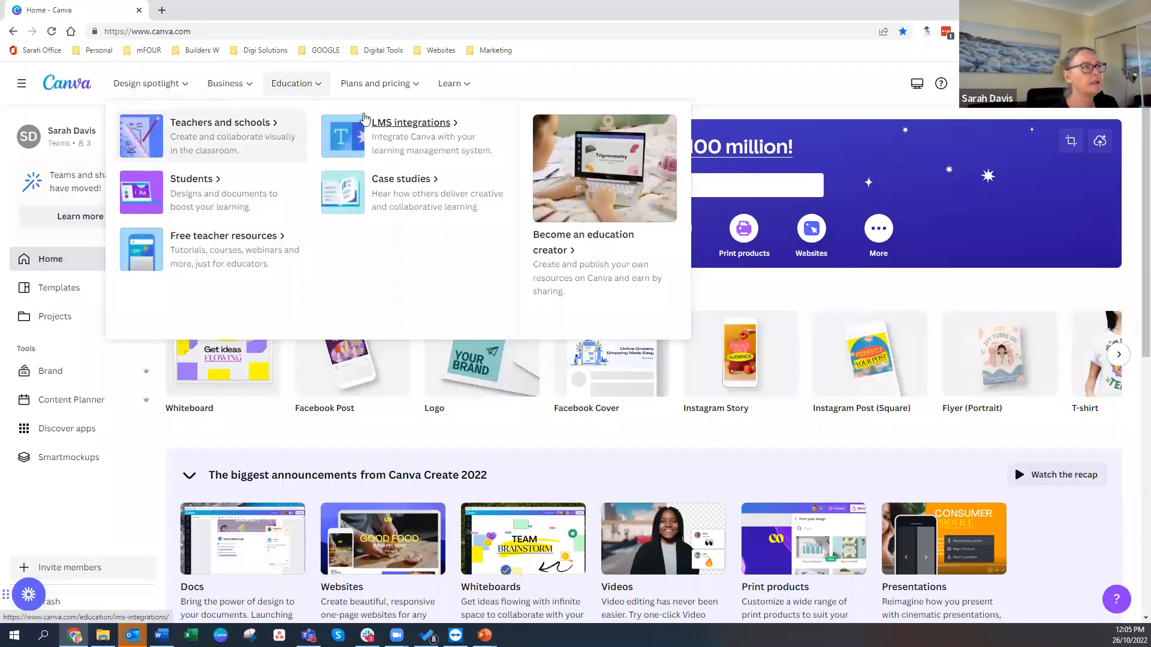
mouse_move(373, 89)
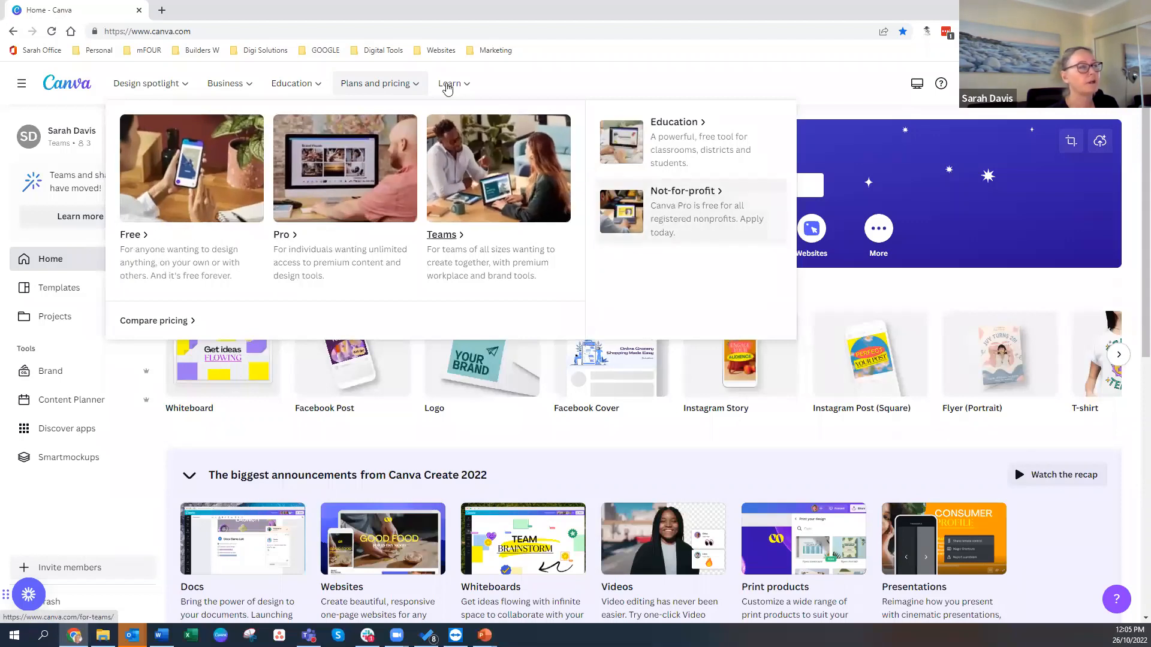
mouse_move(453, 88)
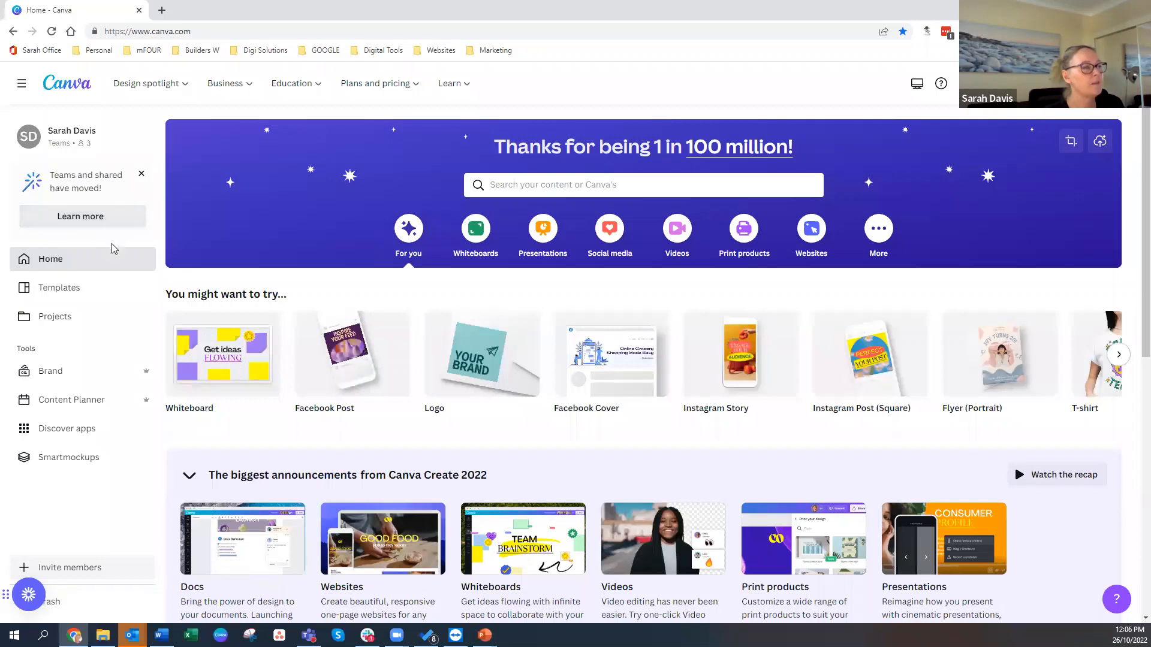
- Open the template library and browse its popular topics, suggested designs and designs inspired by the last one
scroll(87, 288, down, 2)
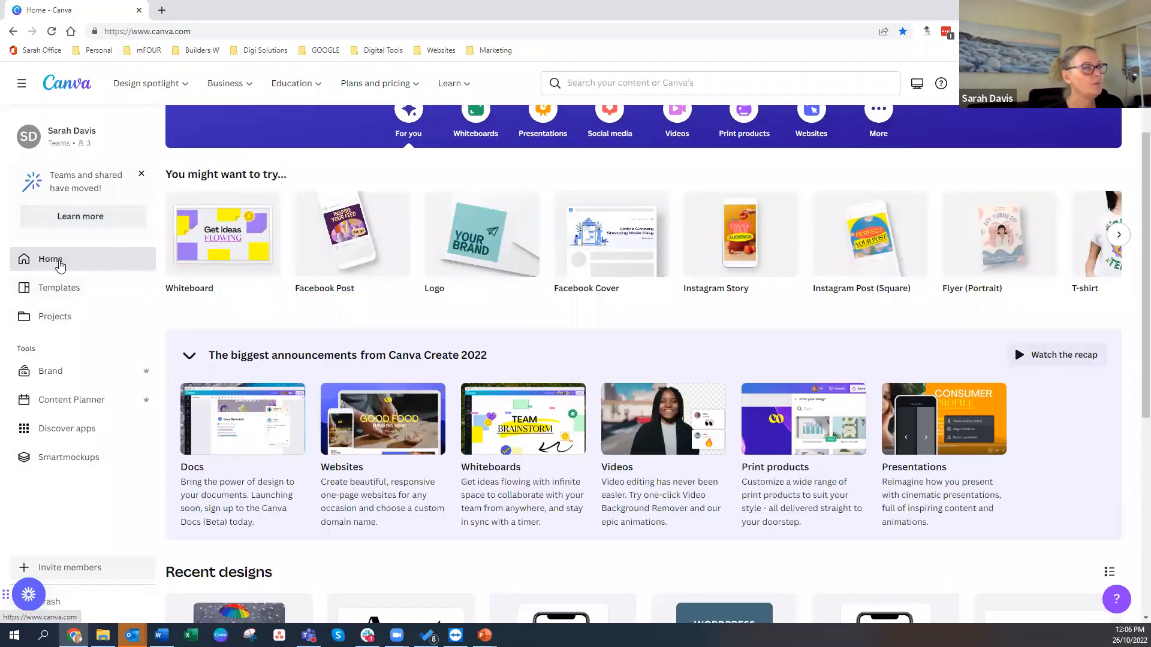
click(42, 290)
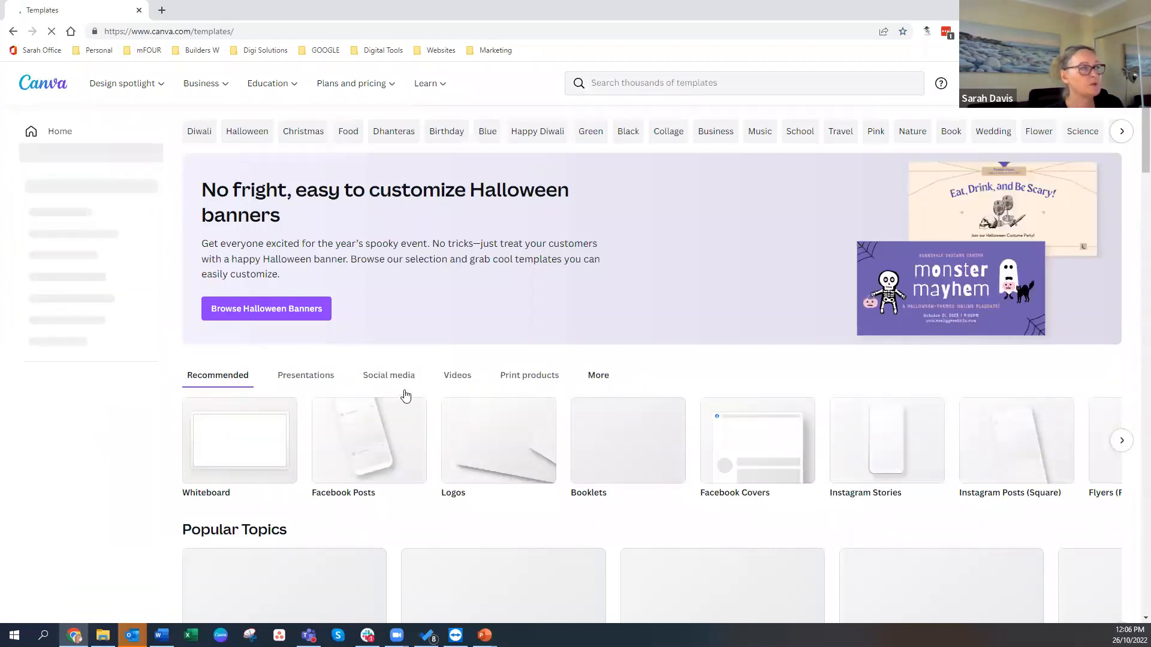
scroll(401, 393, down, 4)
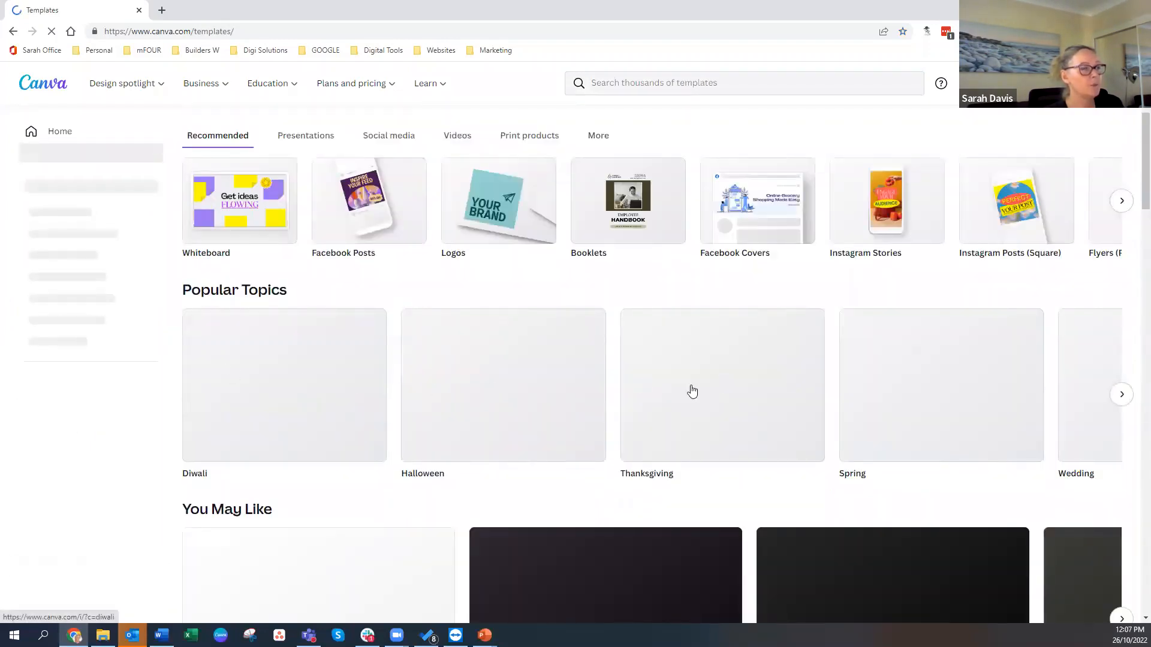
scroll(349, 437, down, 4)
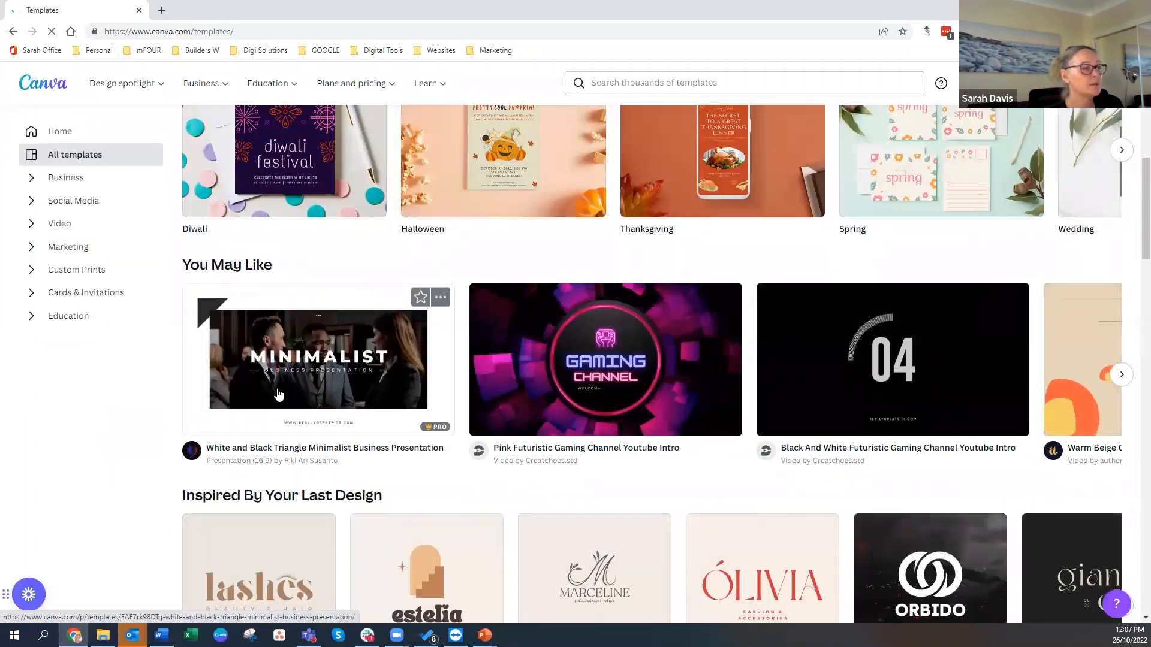
scroll(278, 394, down, 3)
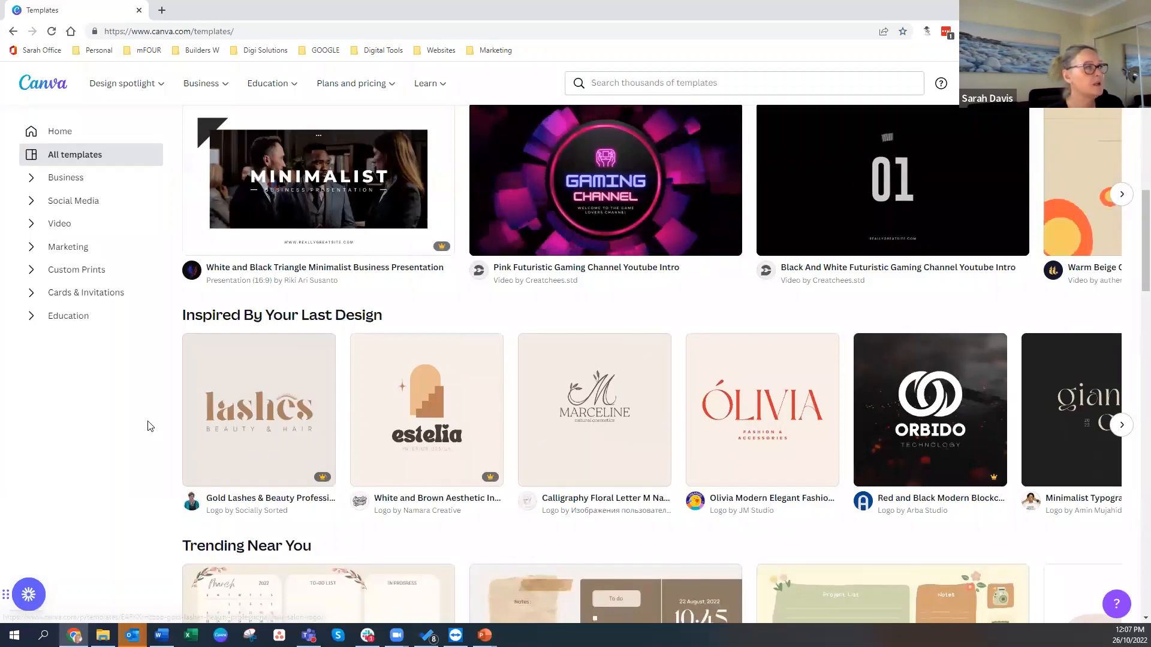
scroll(90, 200, up, 3)
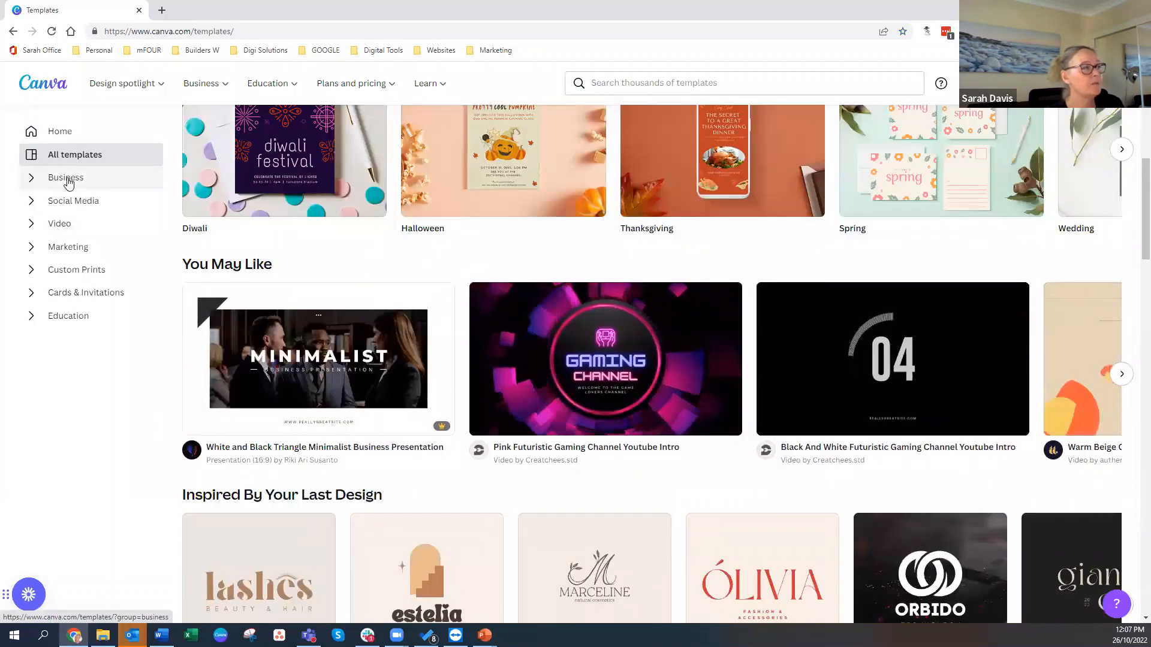
- Open the Business template category and expand the Social Media category to examine their template types
click(63, 181)
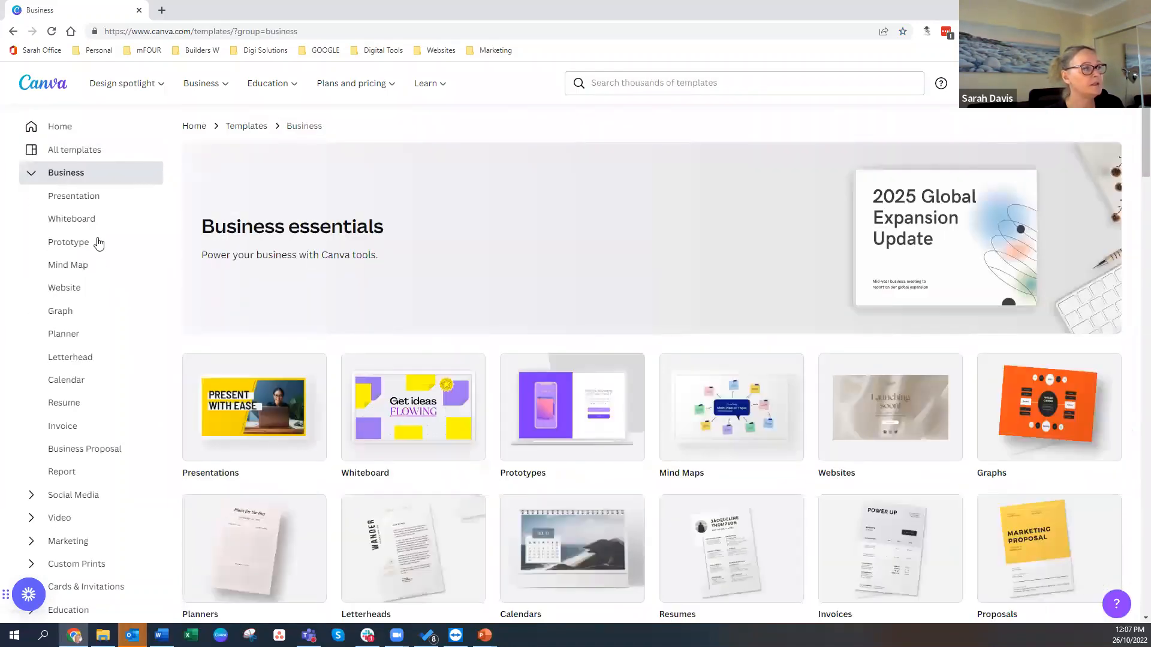
scroll(709, 419, down, 2)
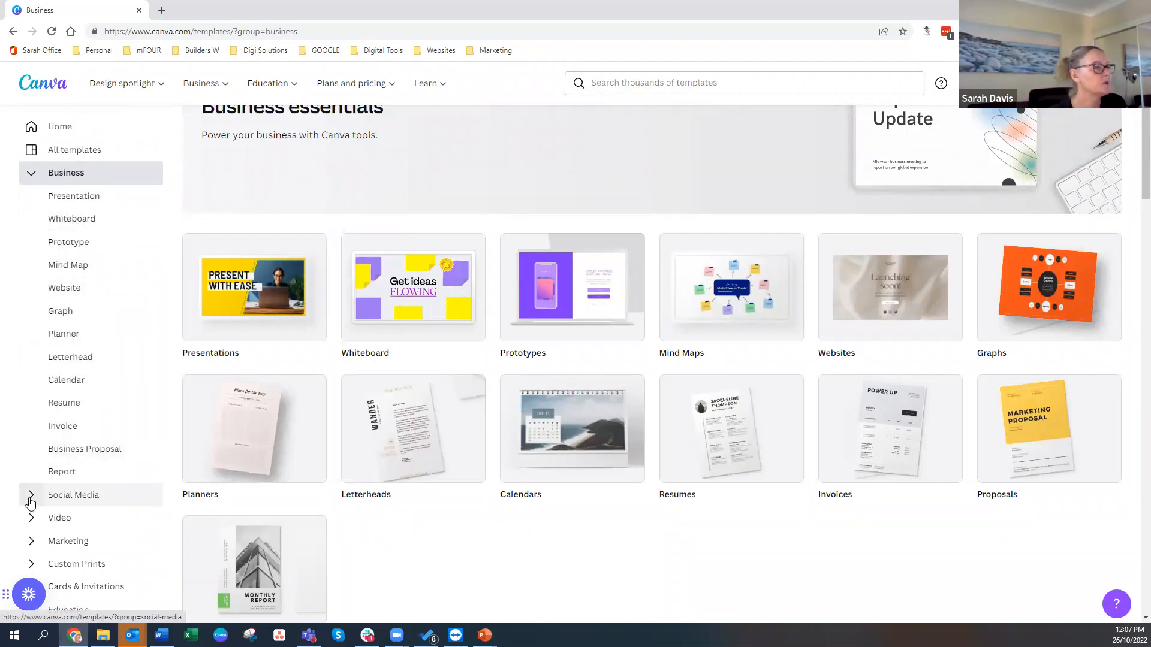
click(50, 493)
scroll(49, 493, down, 4)
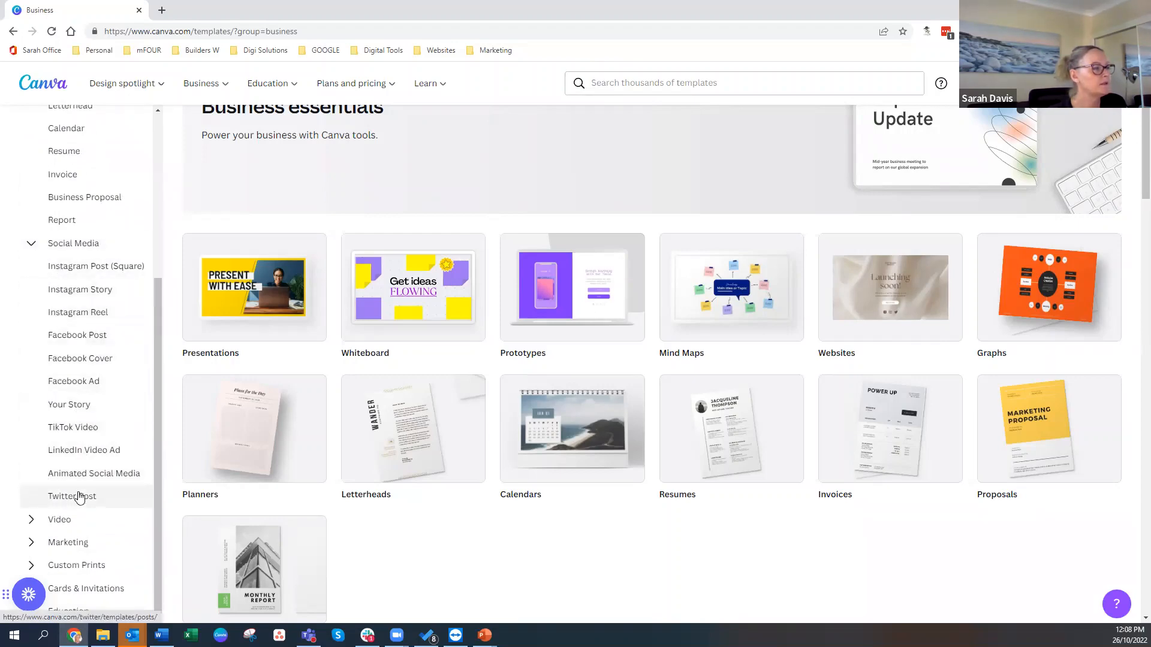
scroll(78, 499, down, 3)
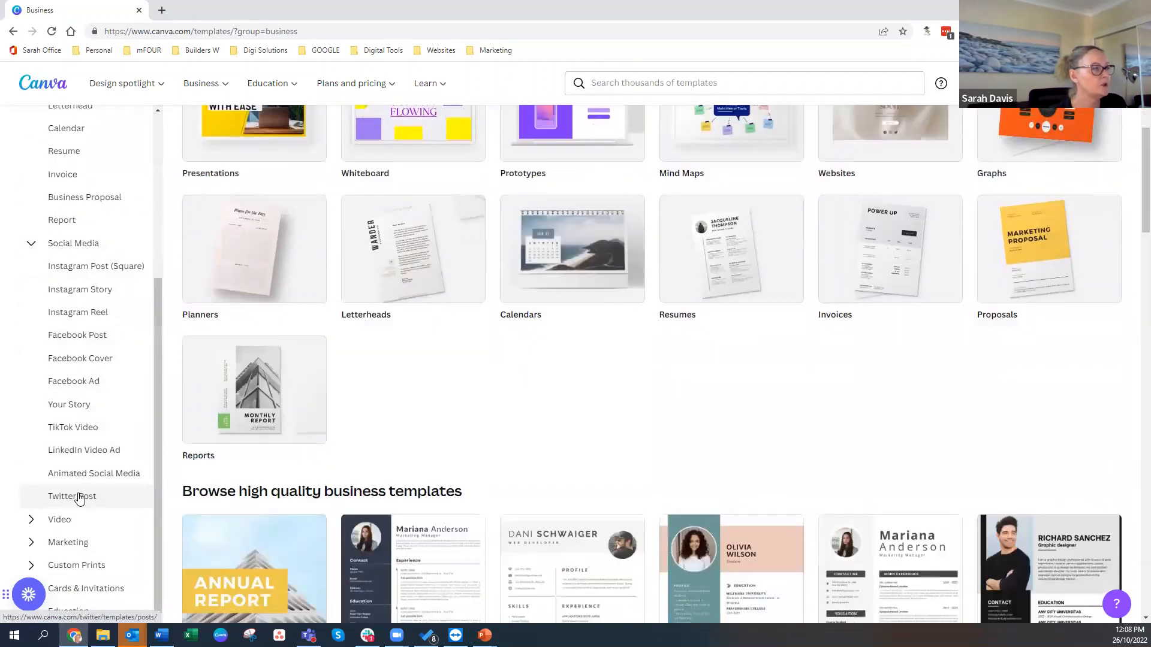
- Expand the Video, Marketing and Custom Prints template categories to examine the design types each one offers
click(44, 518)
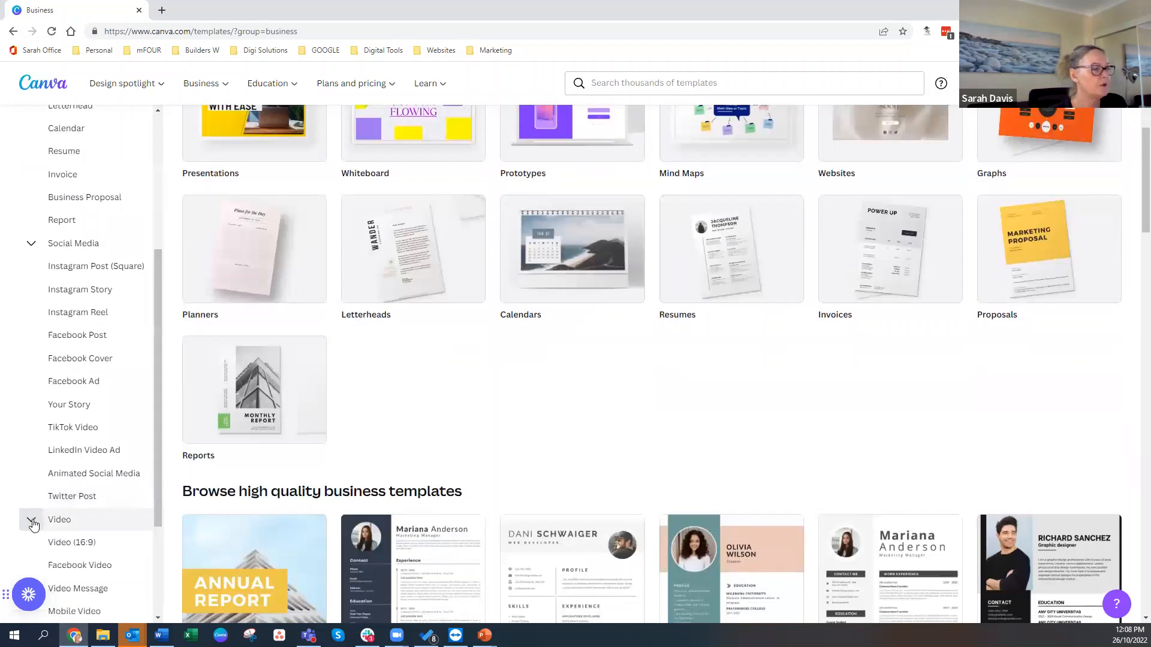
scroll(44, 518, down, 3)
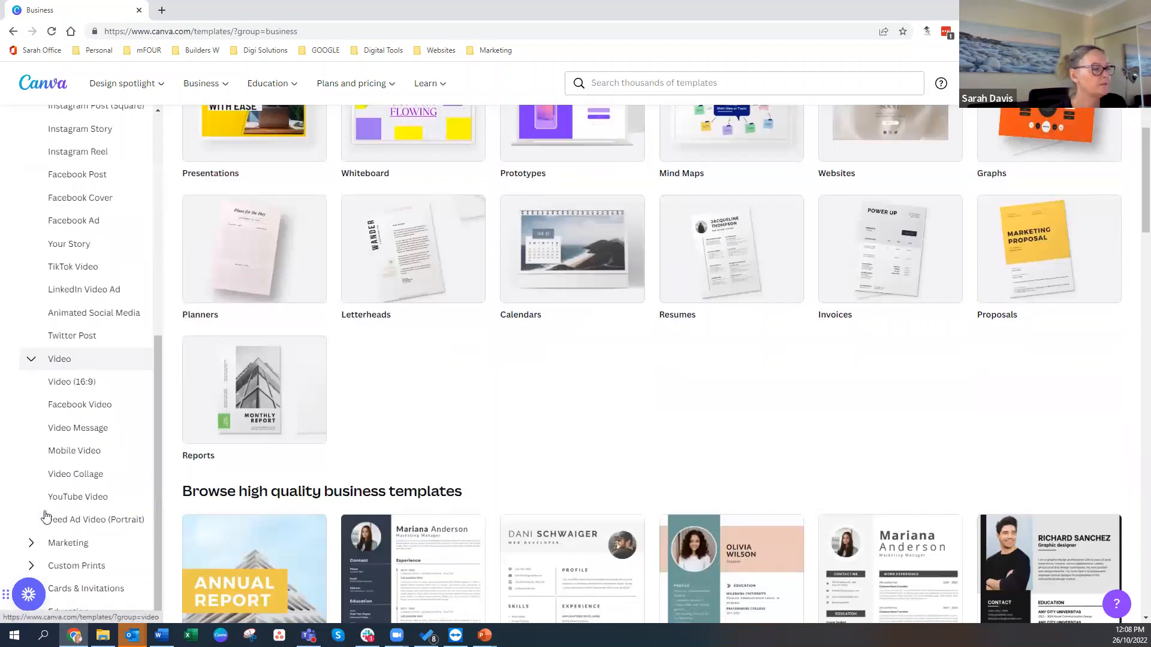
click(33, 542)
scroll(68, 515, down, 3)
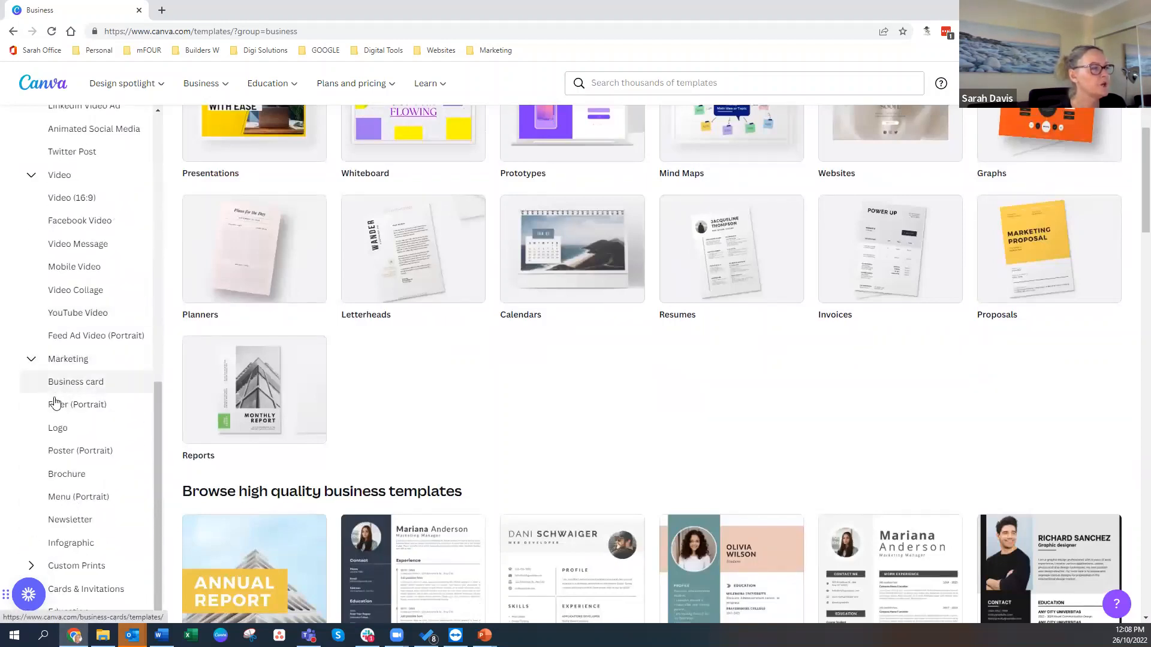
scroll(80, 516, down, 4)
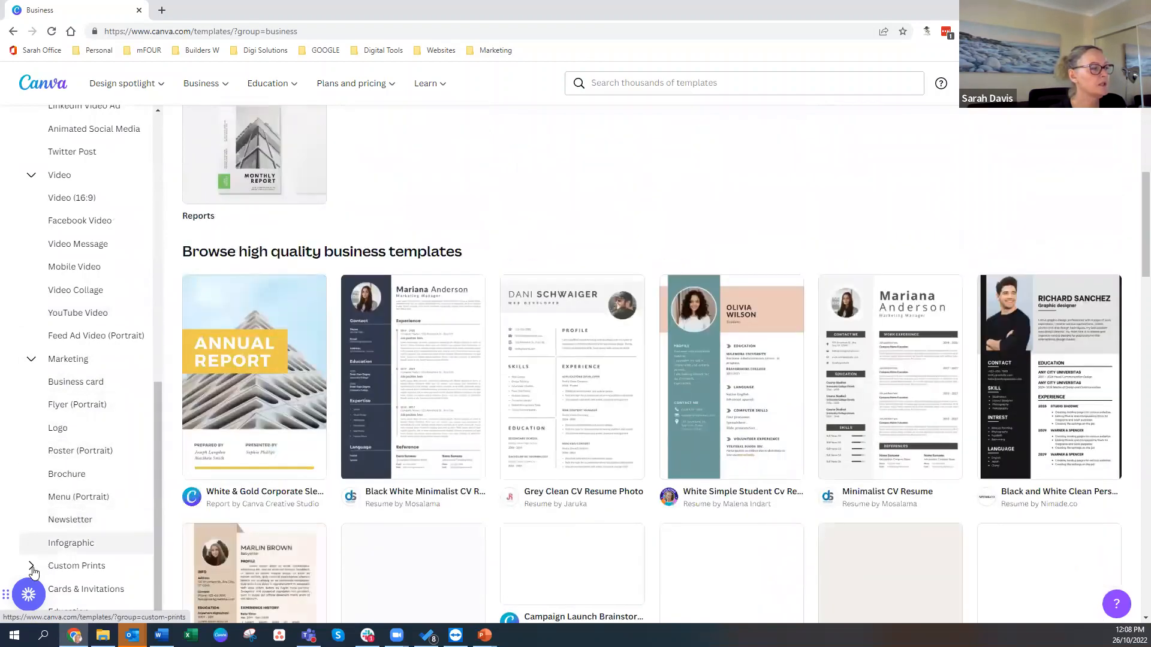
click(32, 568)
scroll(72, 548, down, 4)
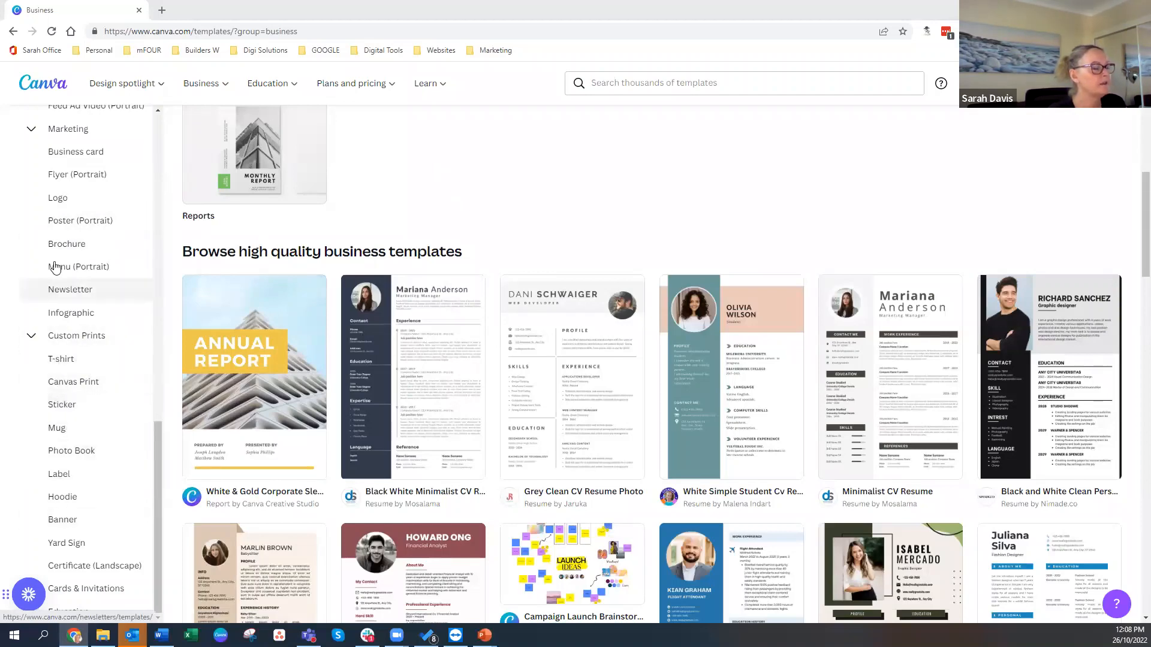
scroll(58, 549, down, 1)
scroll(59, 539, down, 5)
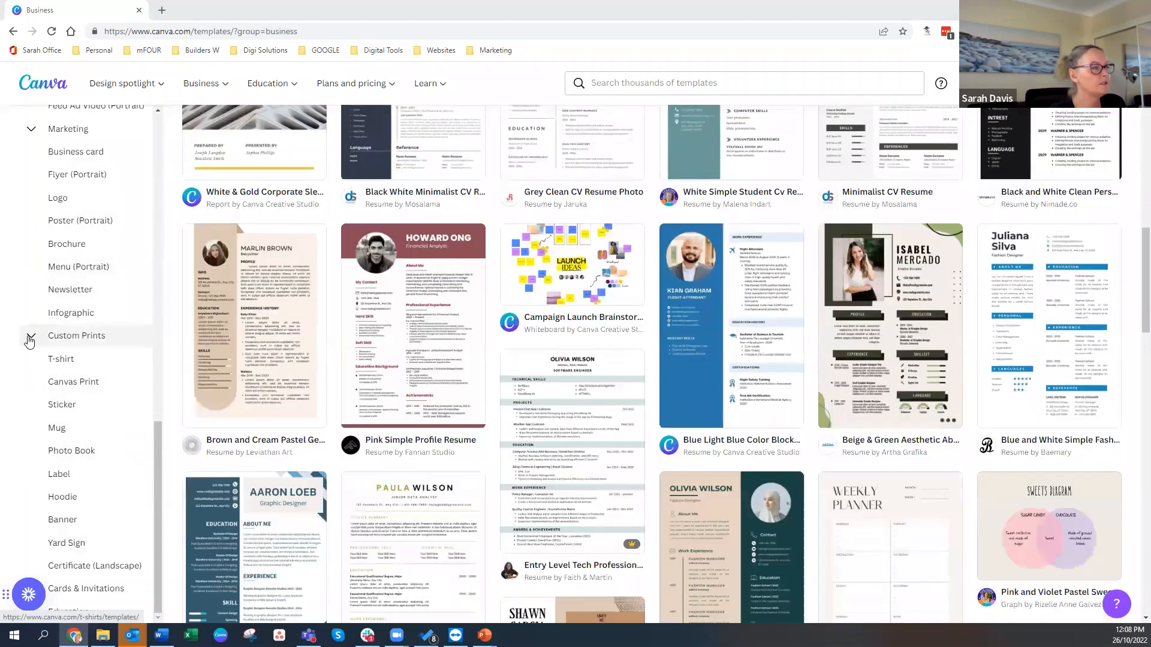
- Collapse the expanded Custom Prints, Business, Social Media, Video and Marketing template categories
click(31, 335)
scroll(32, 293, up, 10)
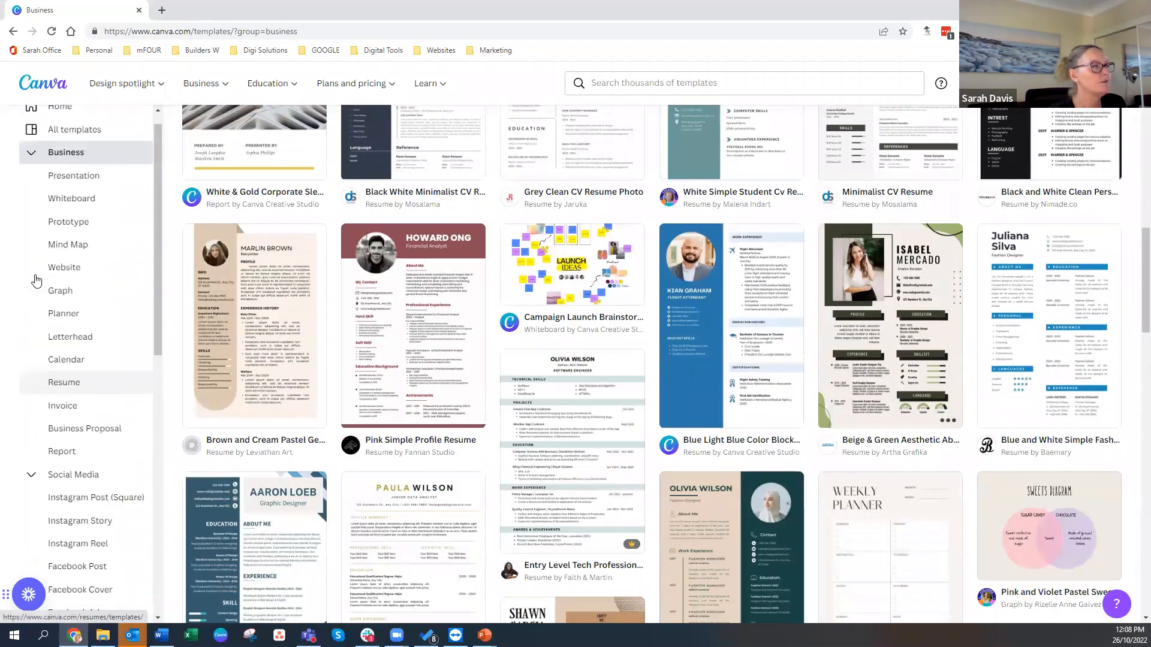
click(33, 173)
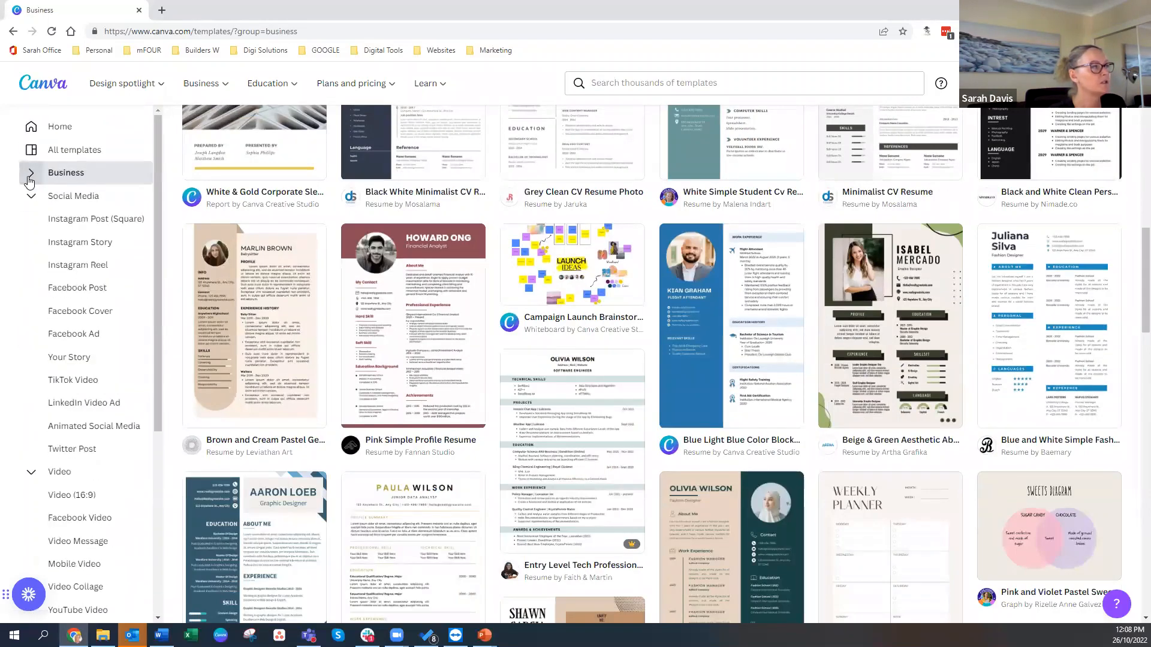
click(28, 197)
click(31, 219)
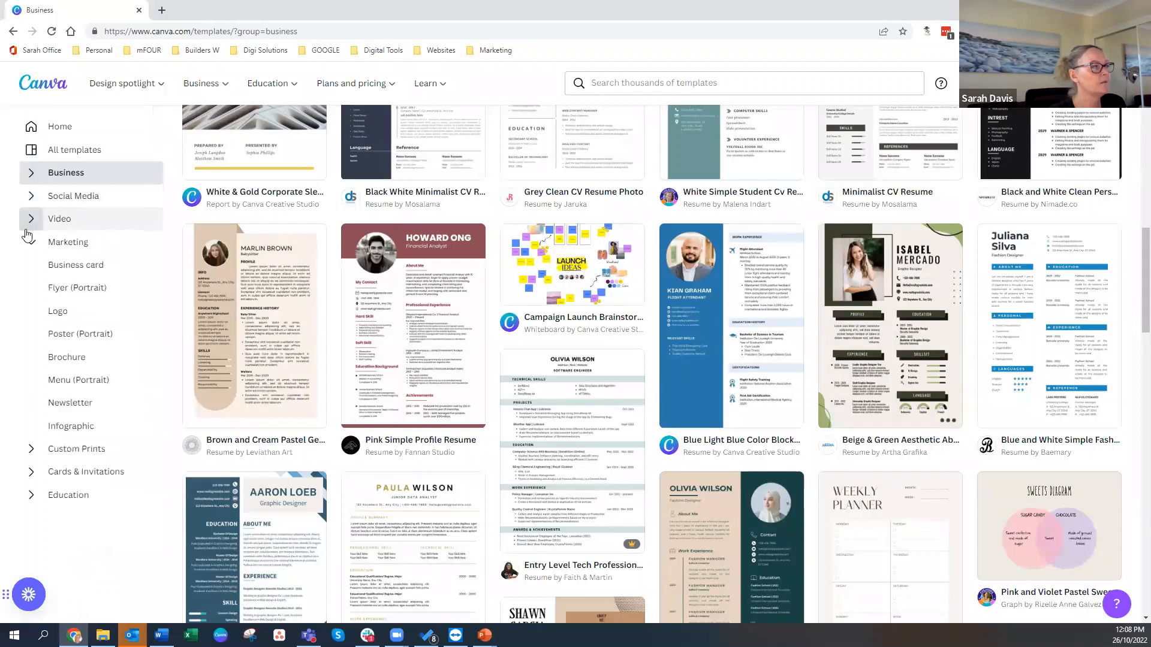
click(28, 246)
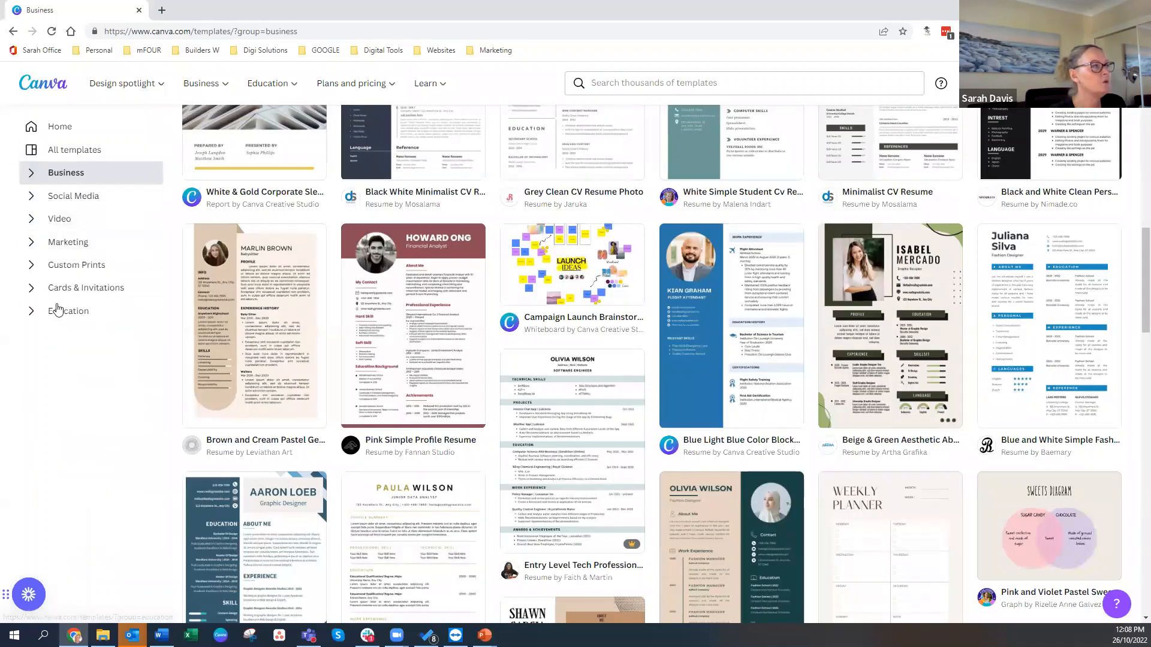
- Return to the home page and open Projects to view the recent designs and folders
click(60, 124)
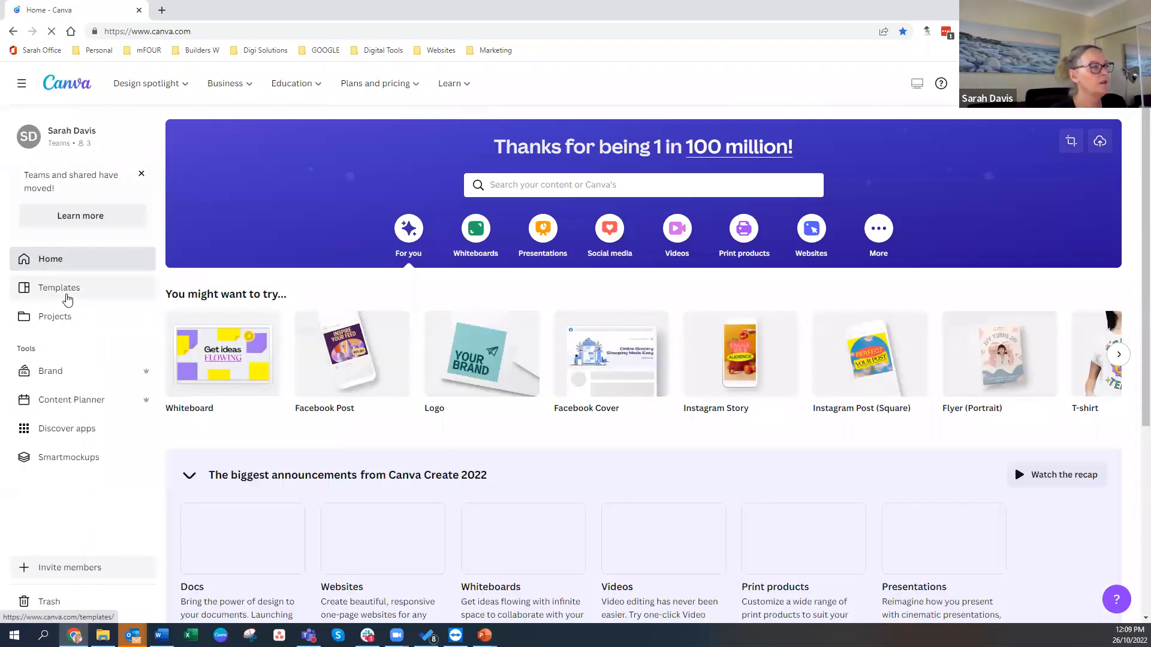
scroll(60, 305, down, 2)
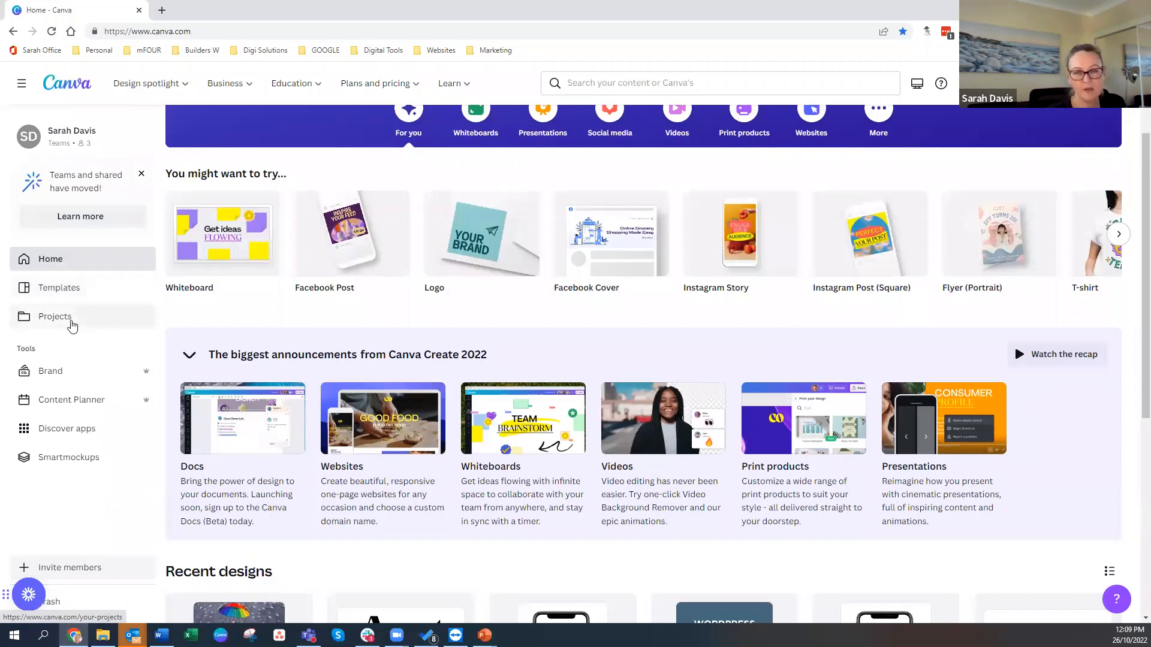
click(60, 325)
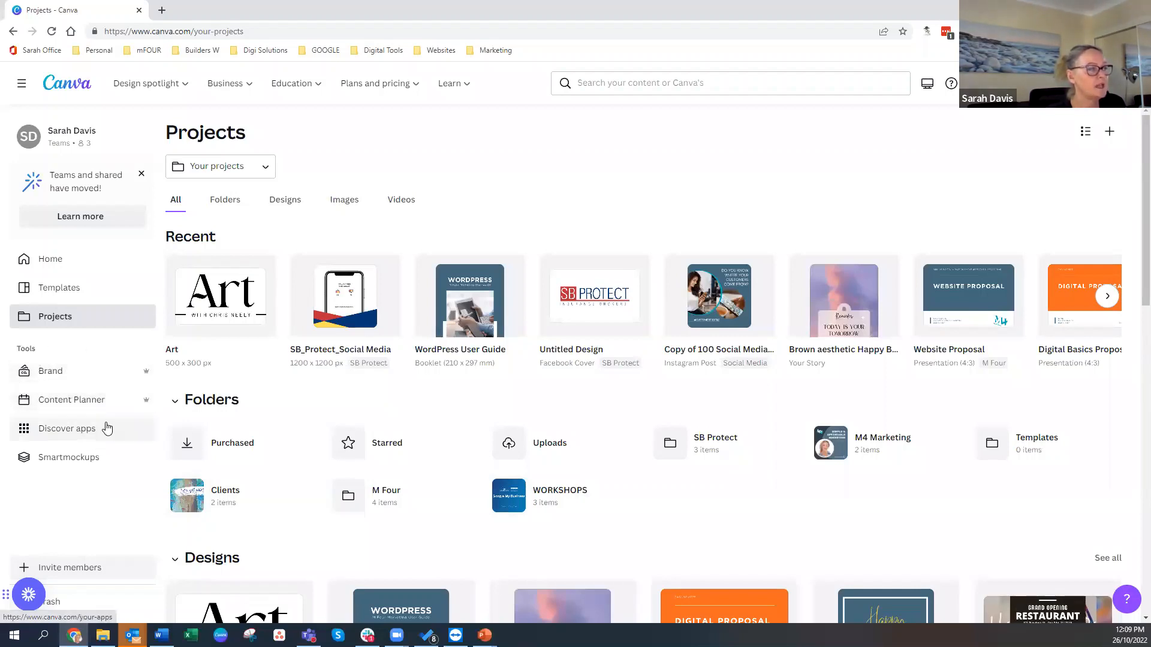
- Open the M Four Marketing brand kit and review its brand logos, colours and fonts
click(54, 375)
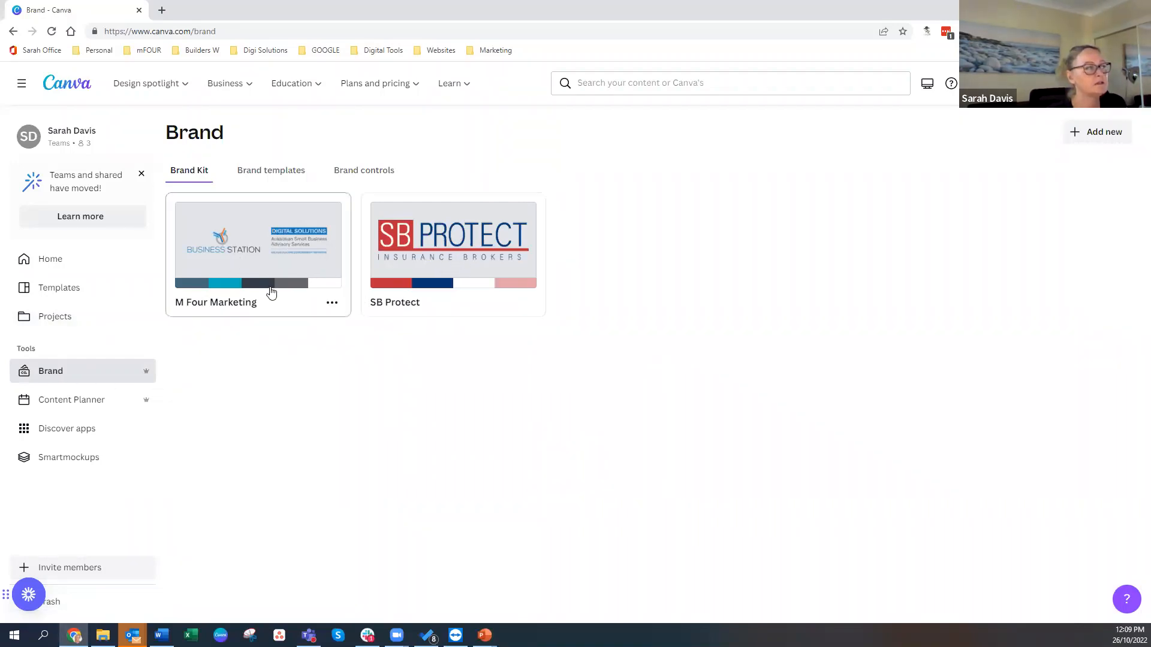
click(226, 266)
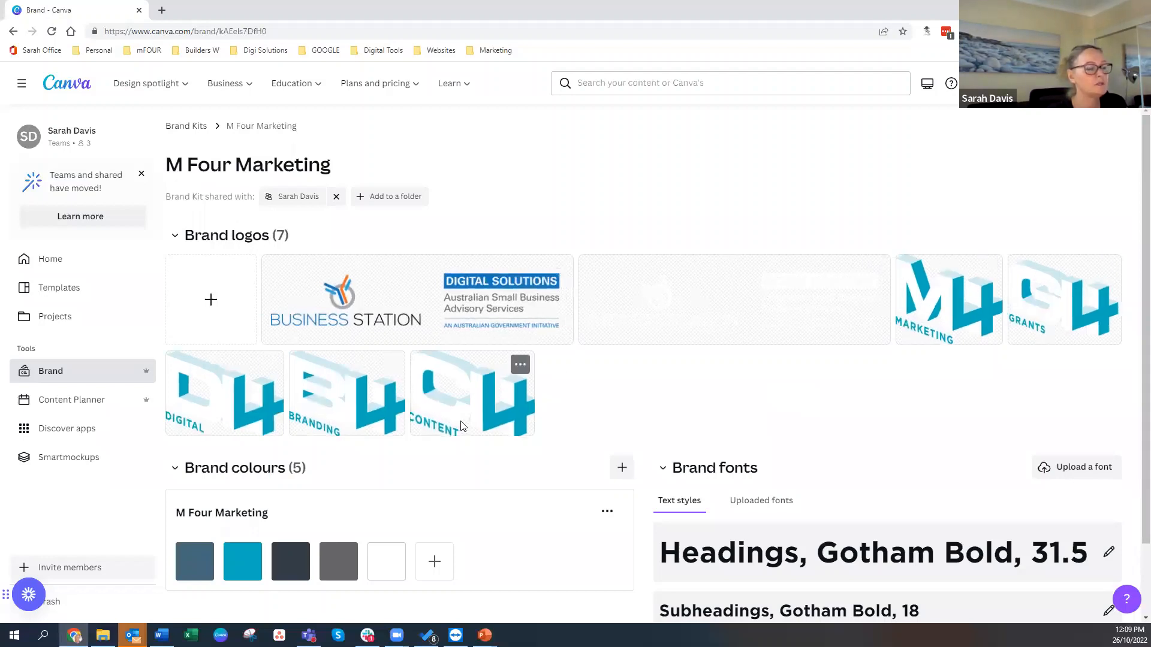
scroll(440, 424, down, 2)
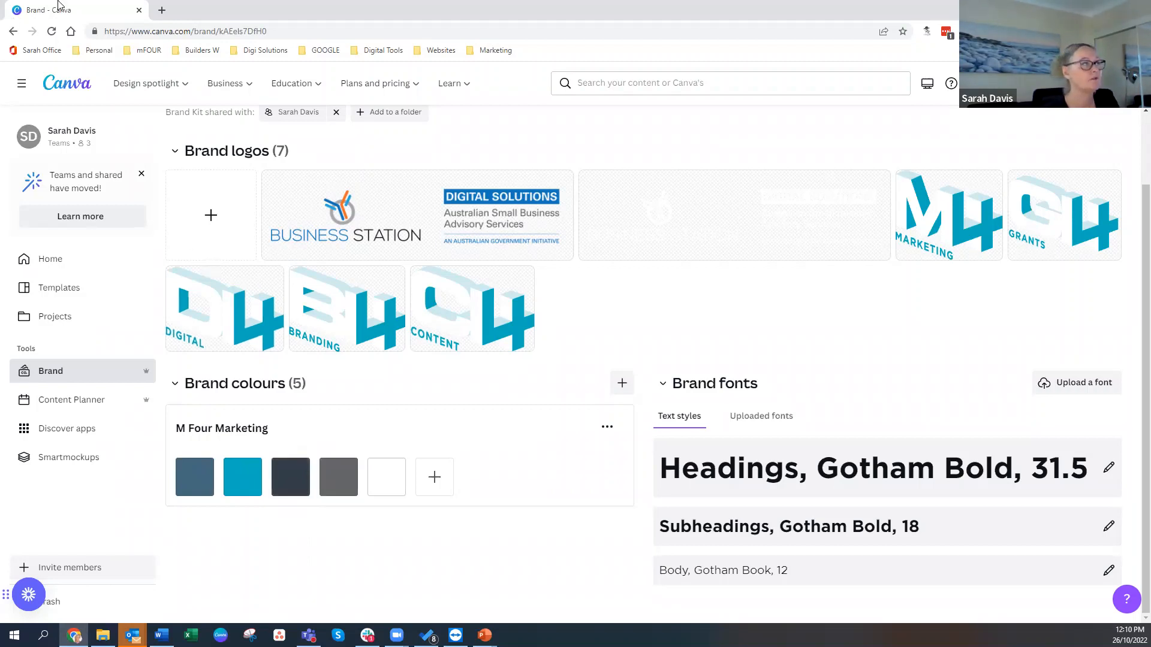
- Enter the query "pantone to hex" in a new browser tab
click(162, 10)
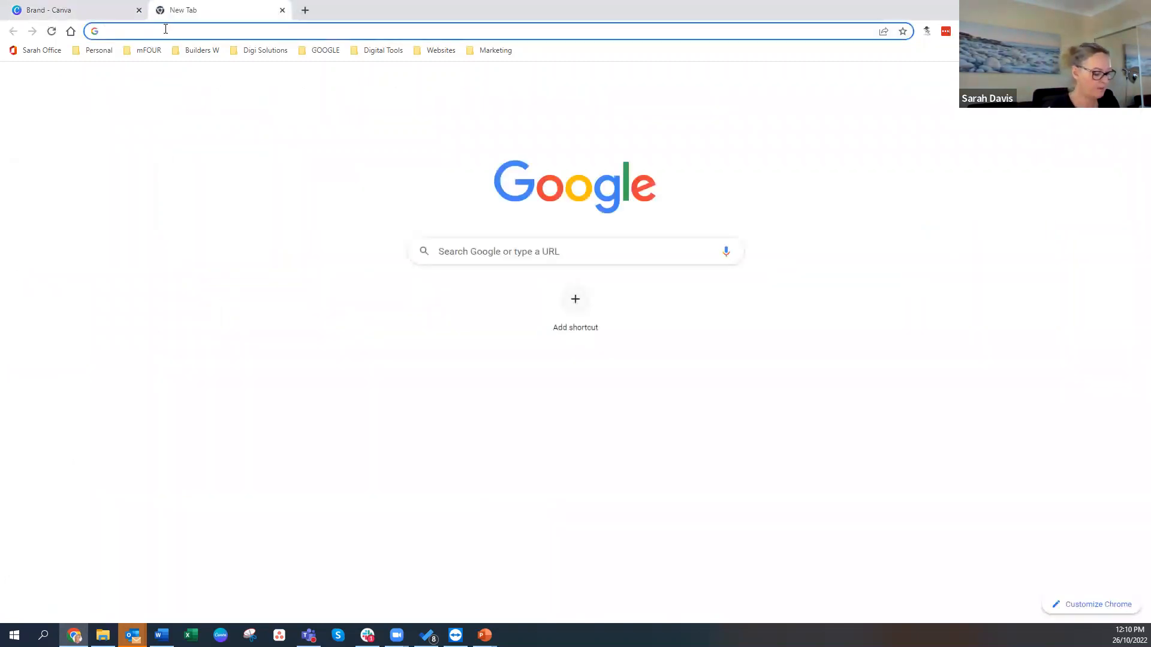
text(pantone t)
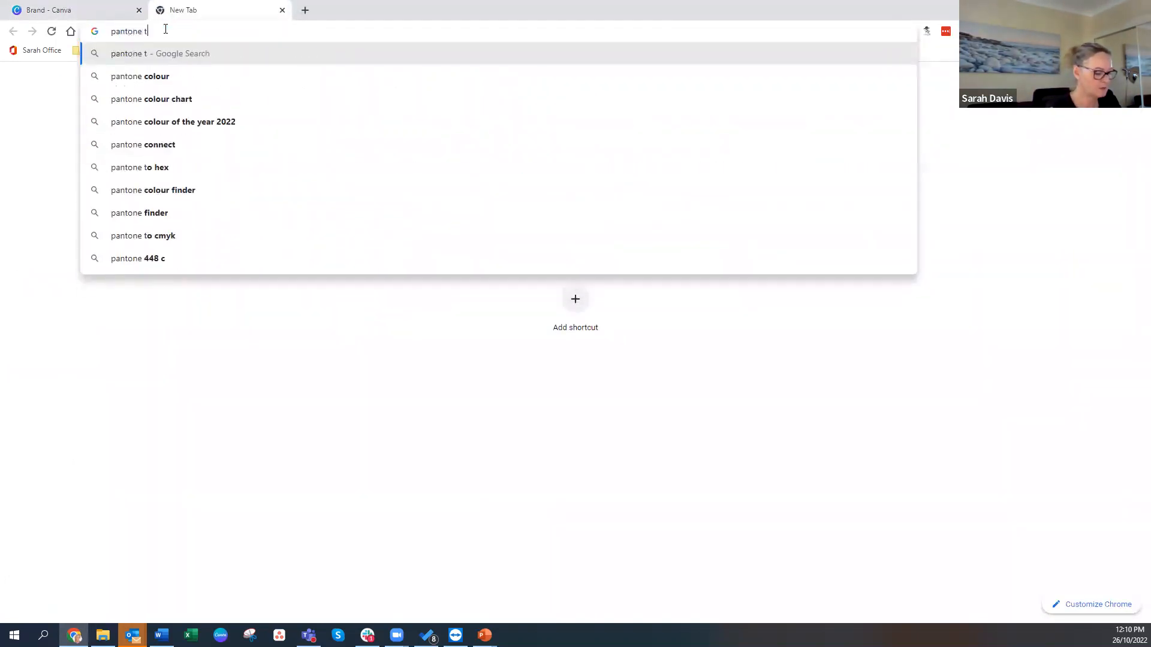
text(o hex)
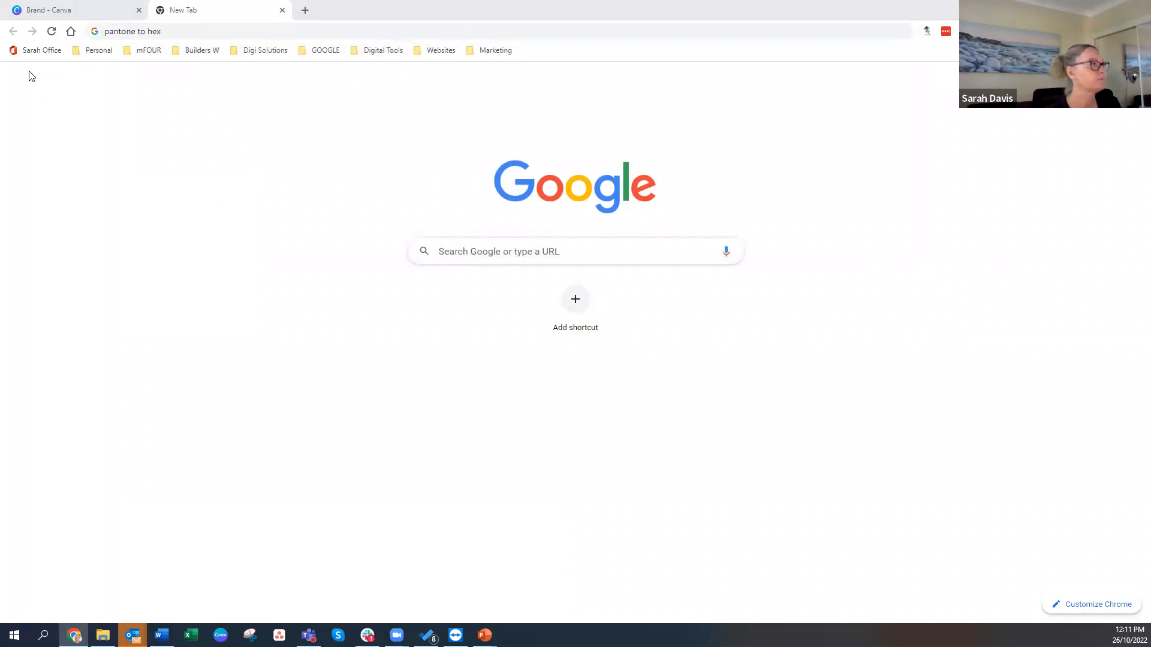
- Switch back to Canva and open the Content Planner to view the October 2022 calendar
click(88, 13)
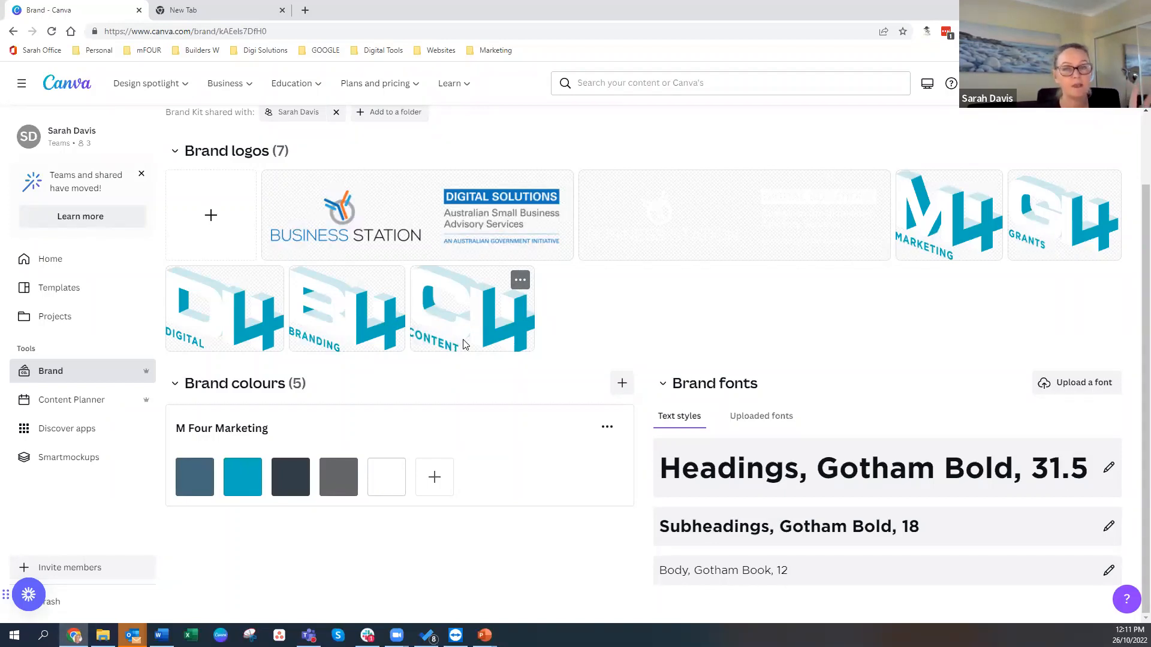
click(81, 401)
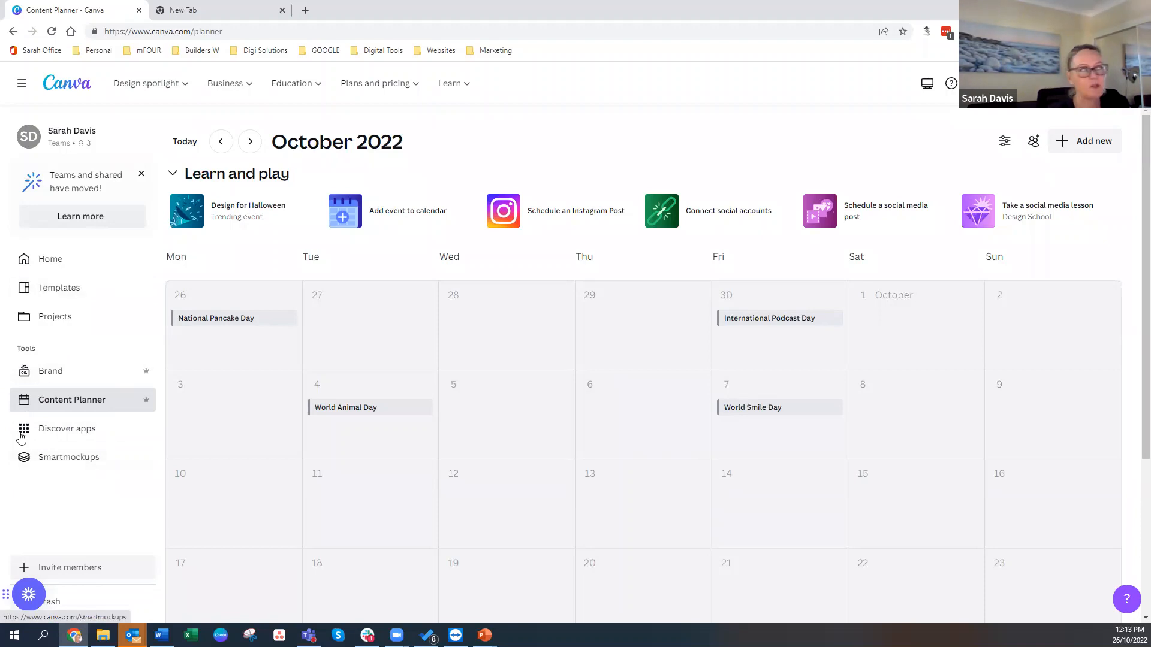
- Return to the home page and examine the additional design types and the content search's suggestions
click(50, 260)
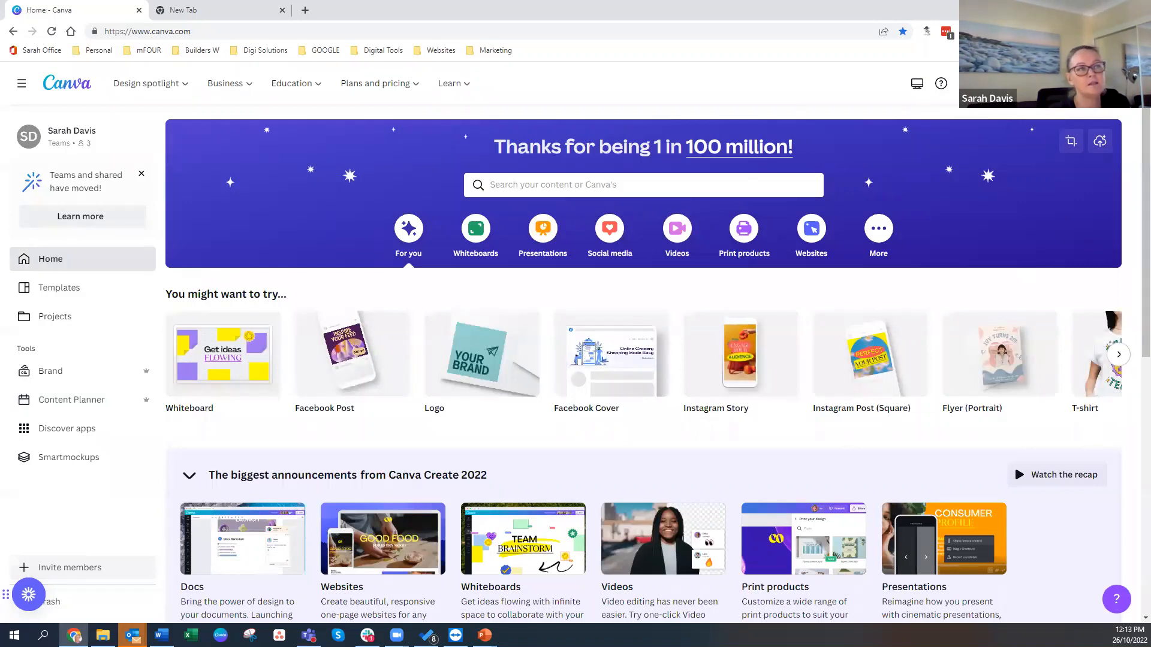
click(878, 229)
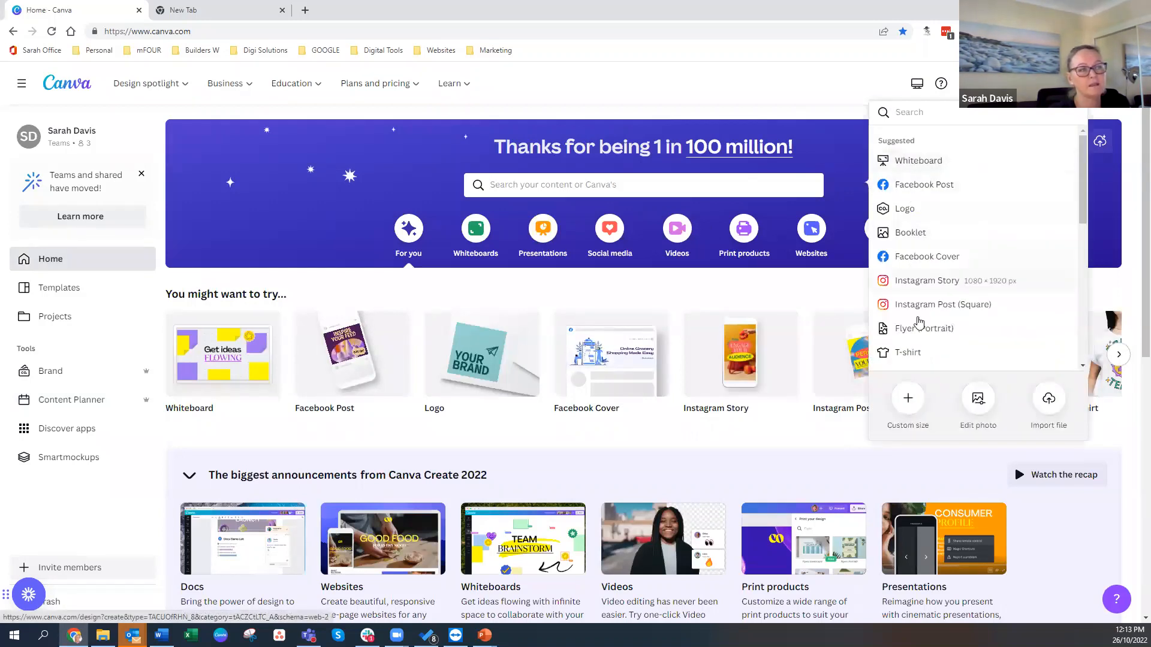
scroll(938, 271, down, 5)
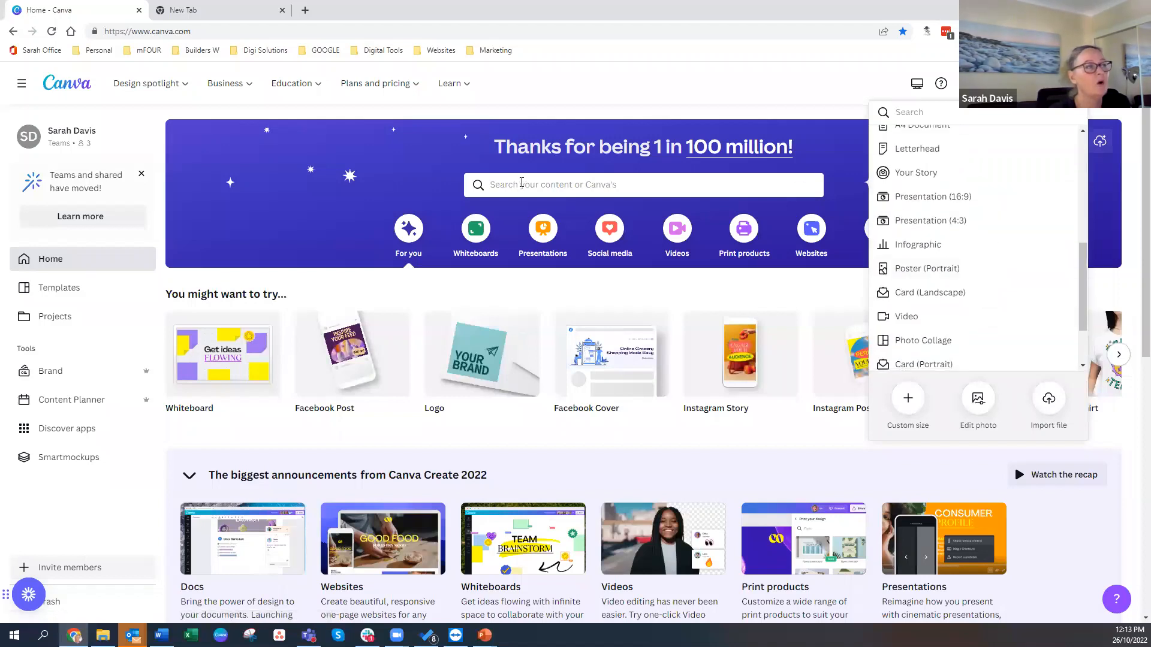
click(640, 176)
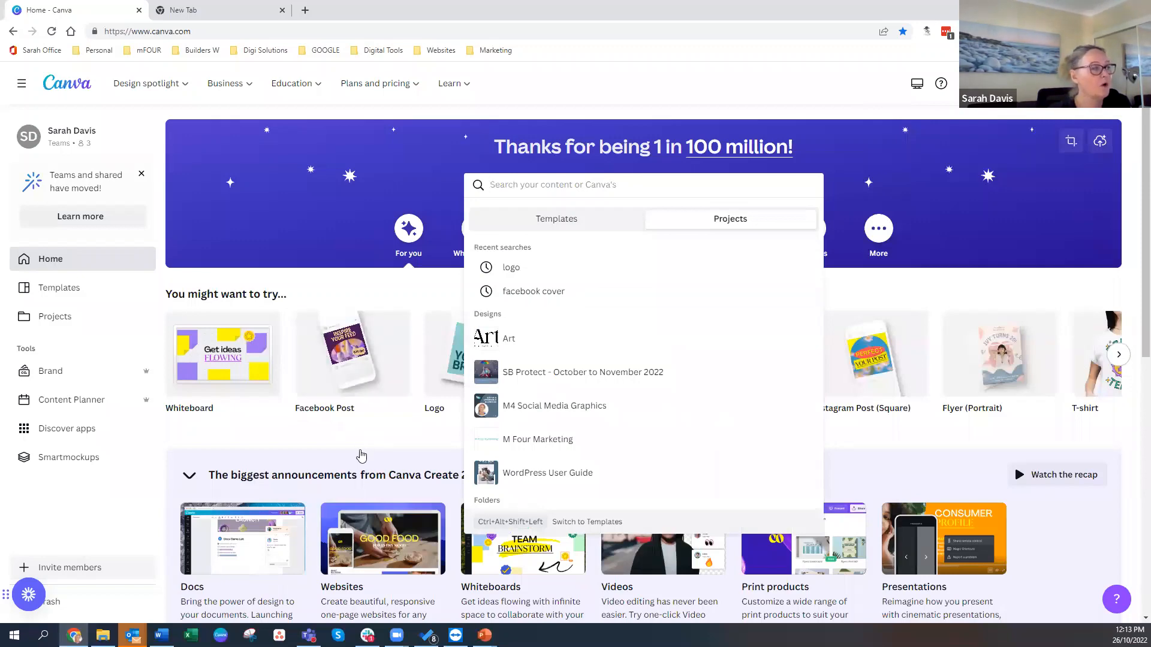
- Look through the suggested formats, Canva Create 2022 announcements and recent designs on the home page
scroll(360, 455, down, 2)
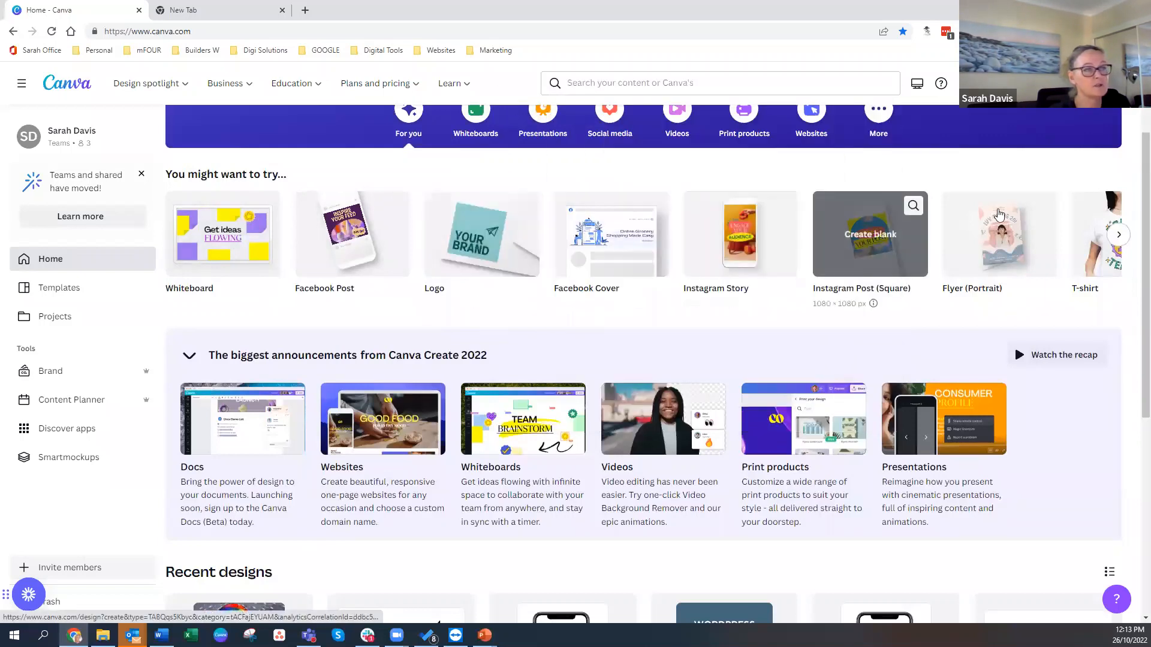
mouse_move(850, 258)
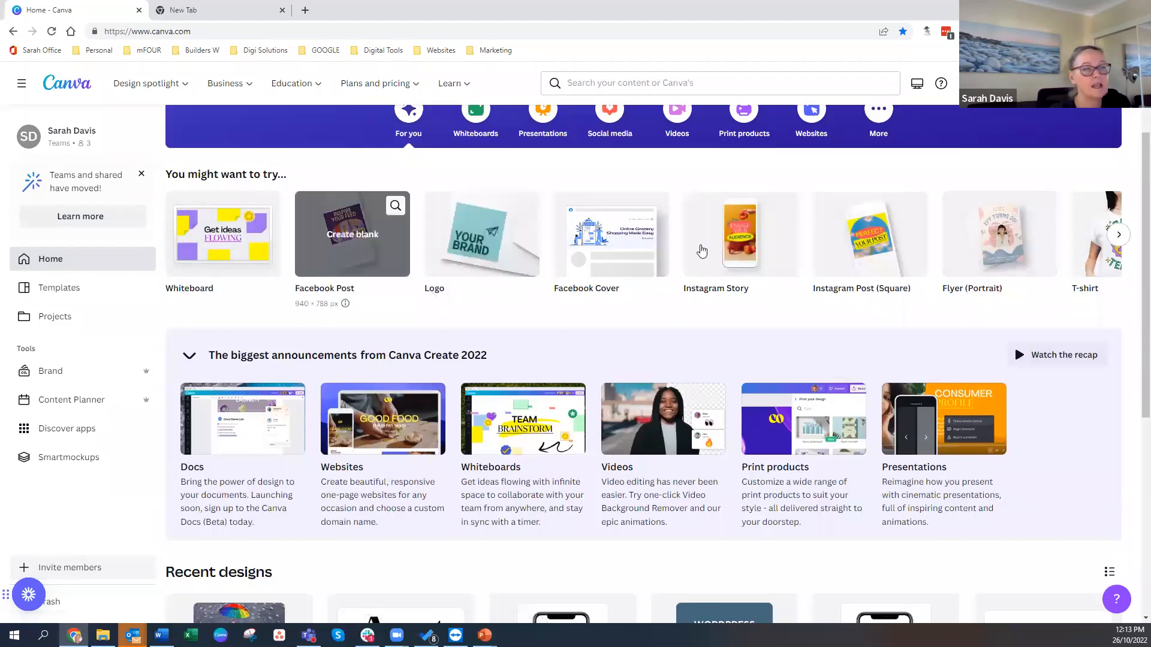
scroll(218, 359, down, 5)
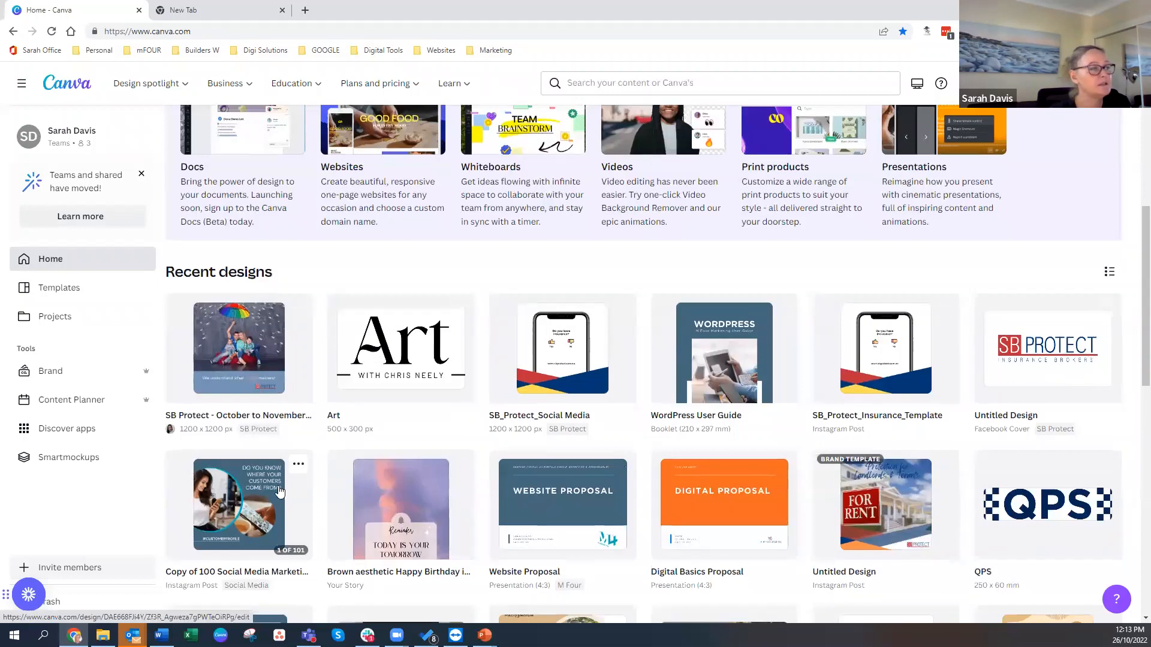
scroll(407, 341, down, 3)
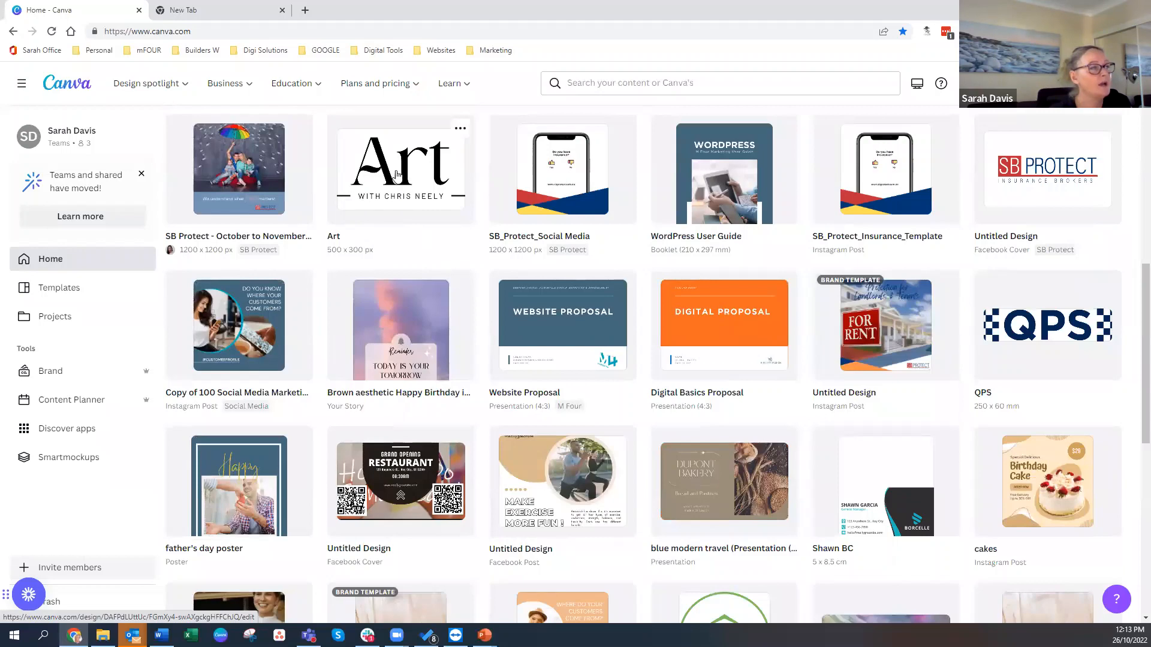
scroll(373, 219, up, 2)
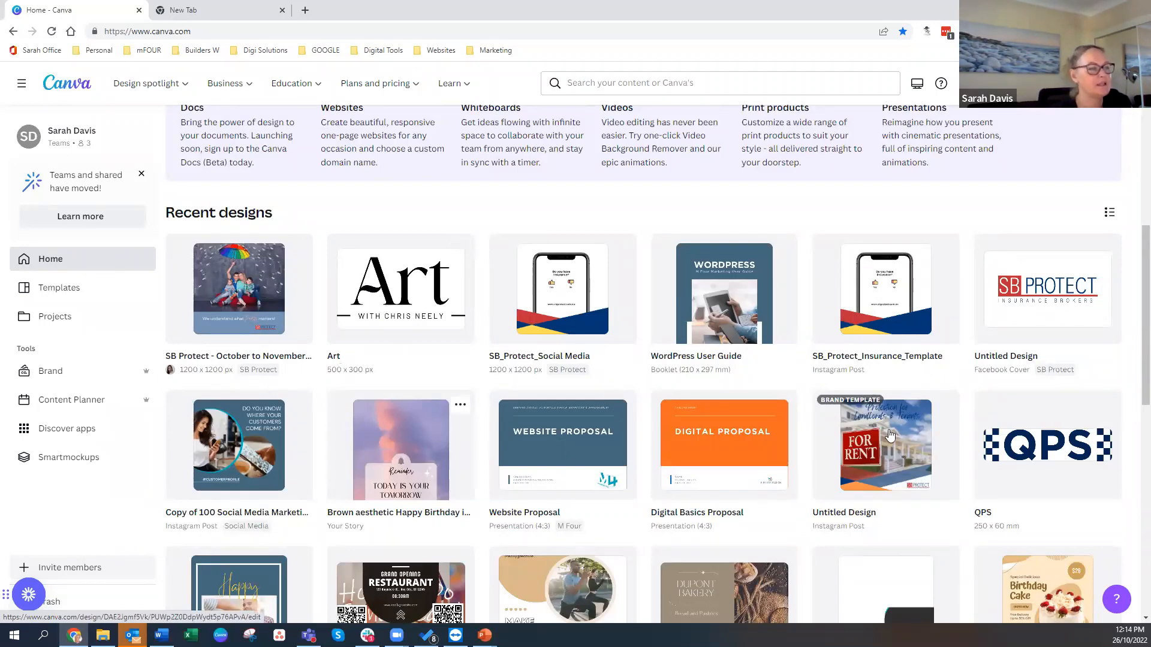
scroll(895, 436, down, 3)
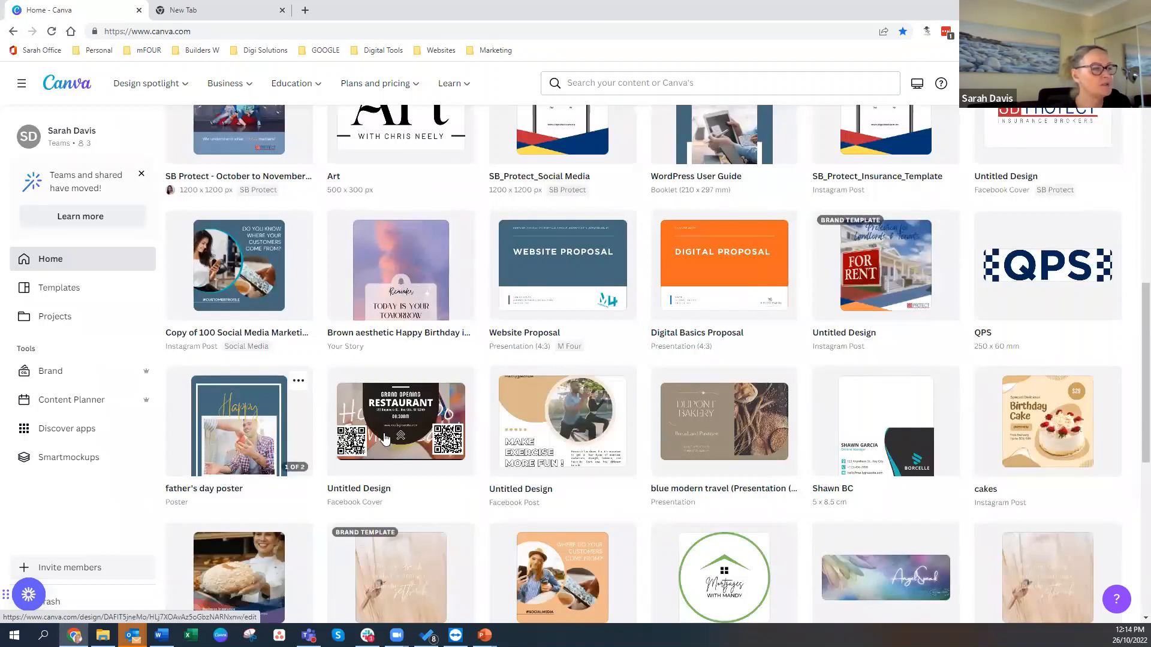
scroll(384, 432, down, 4)
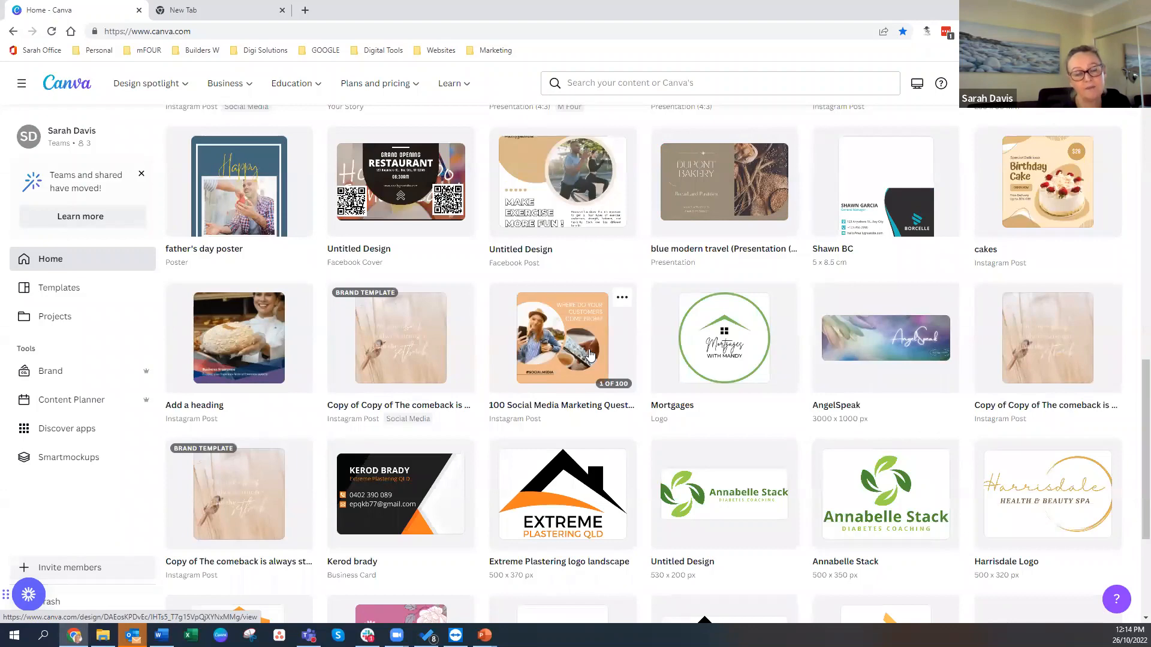
- Switch to the other browser tab, search Google for "etsy" instead, and open the official Etsy site
click(255, 12)
key(ctrl+a)
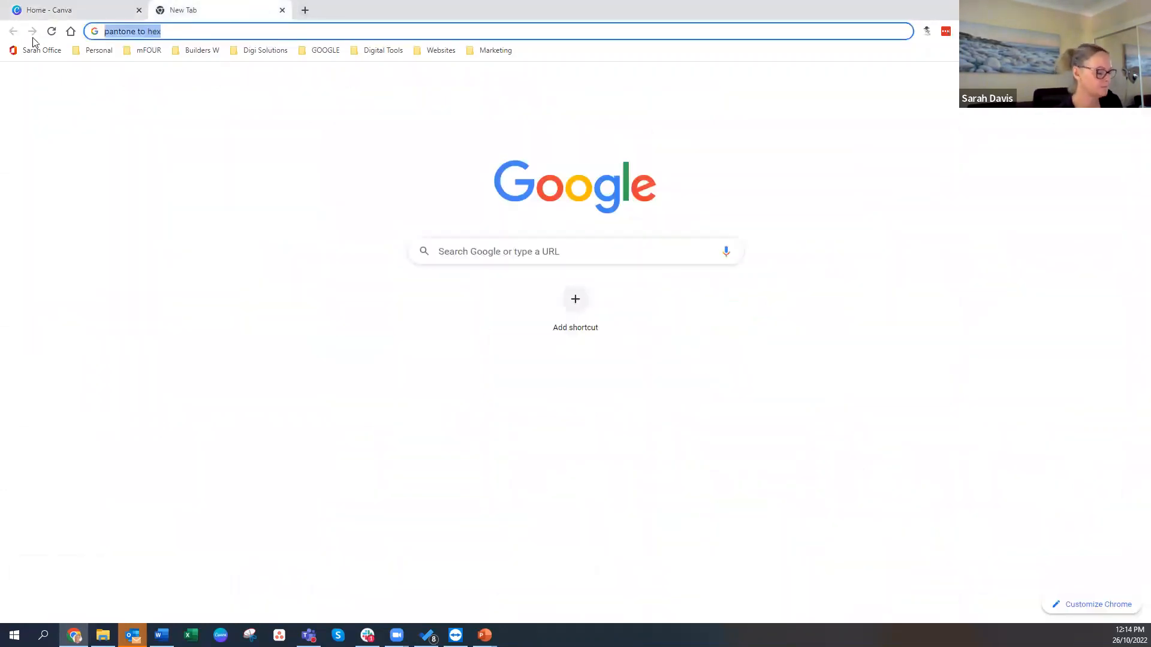
key(BackSpace)
text(etsy)
key(Return)
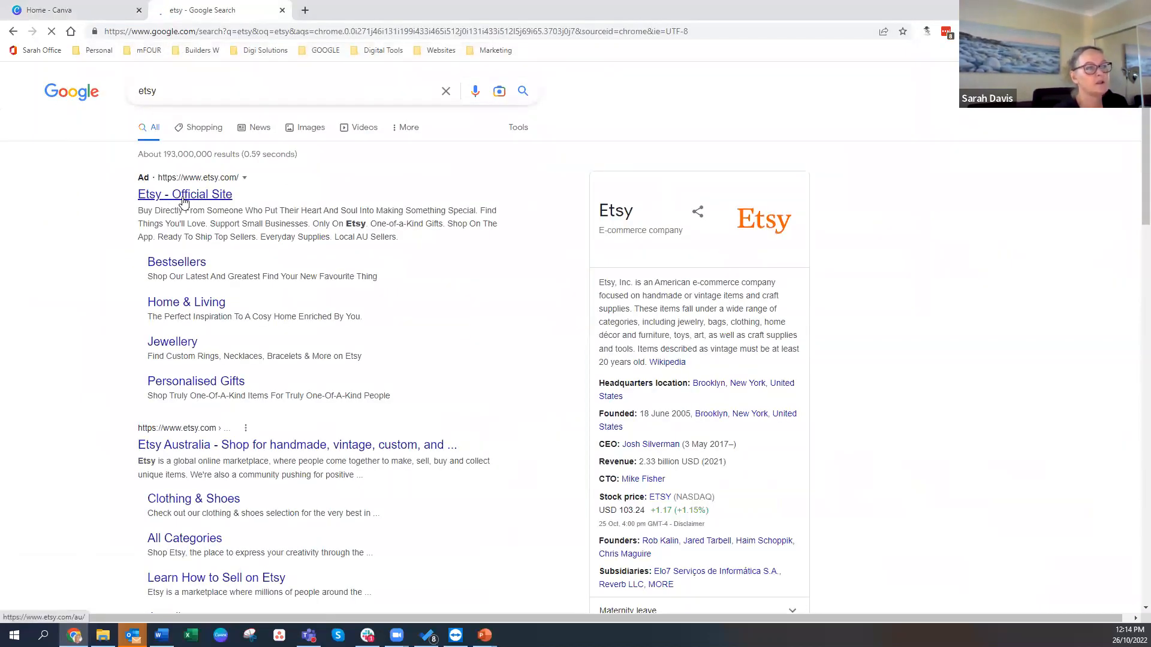
click(183, 200)
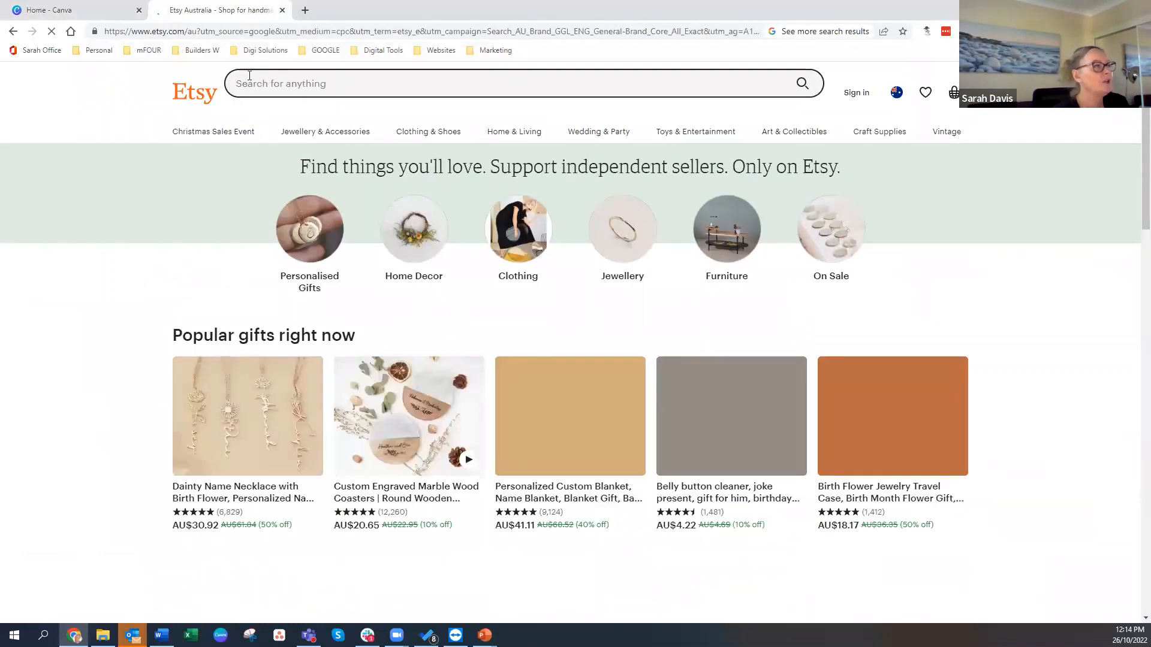
- Search Etsy for "social media templates for accountant"
click(253, 77)
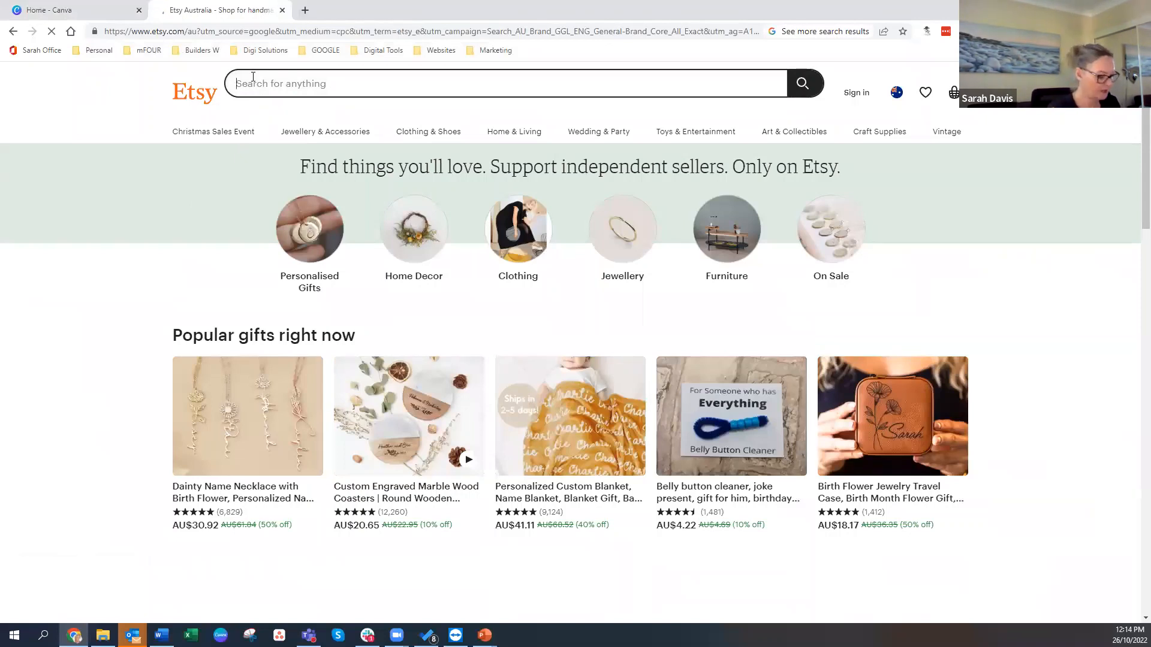
text(s)
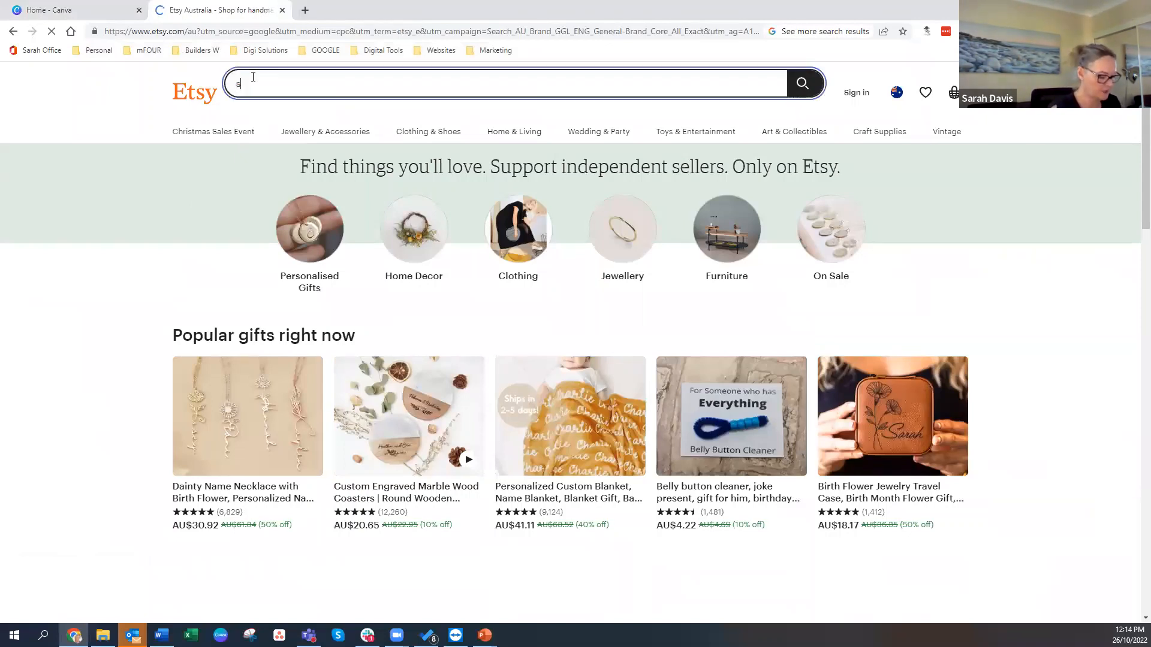
text(ocial mmedia)
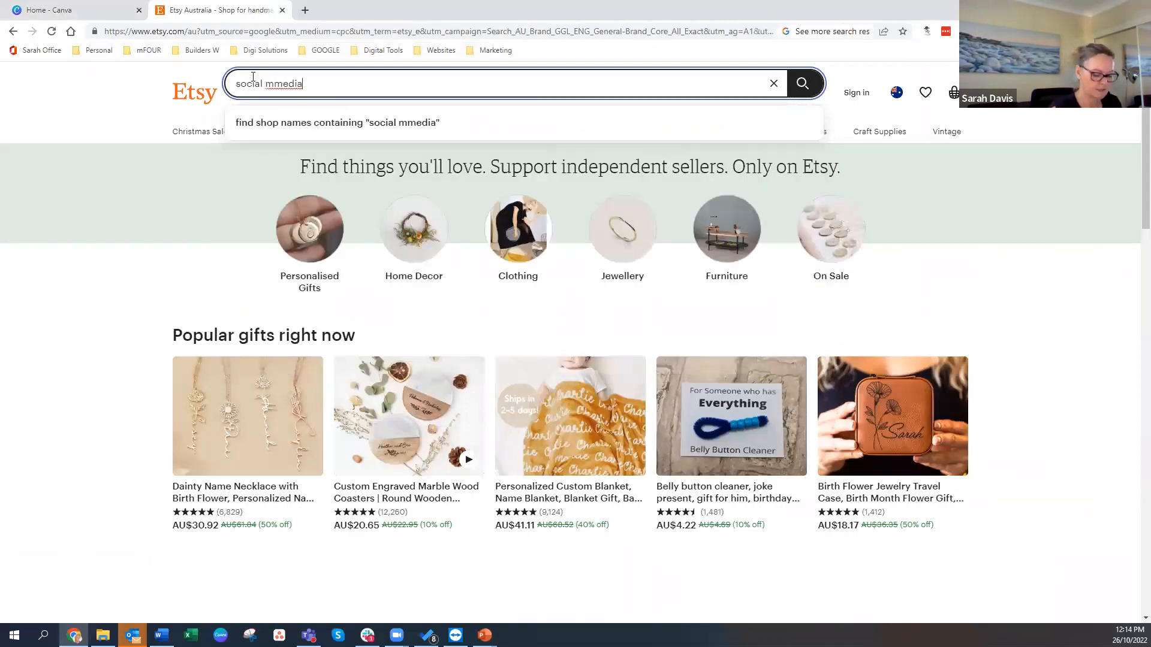
key(Left)
key(Left)
key(Left)
key(Left)
key(Left)
key(Delete)
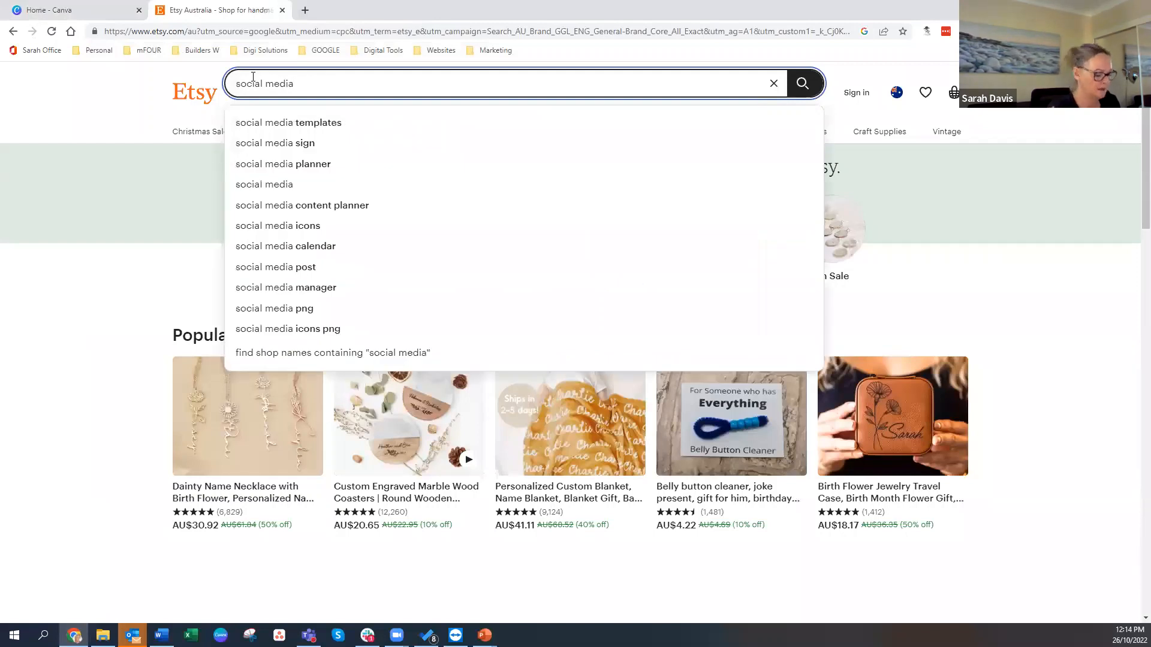
text(template)
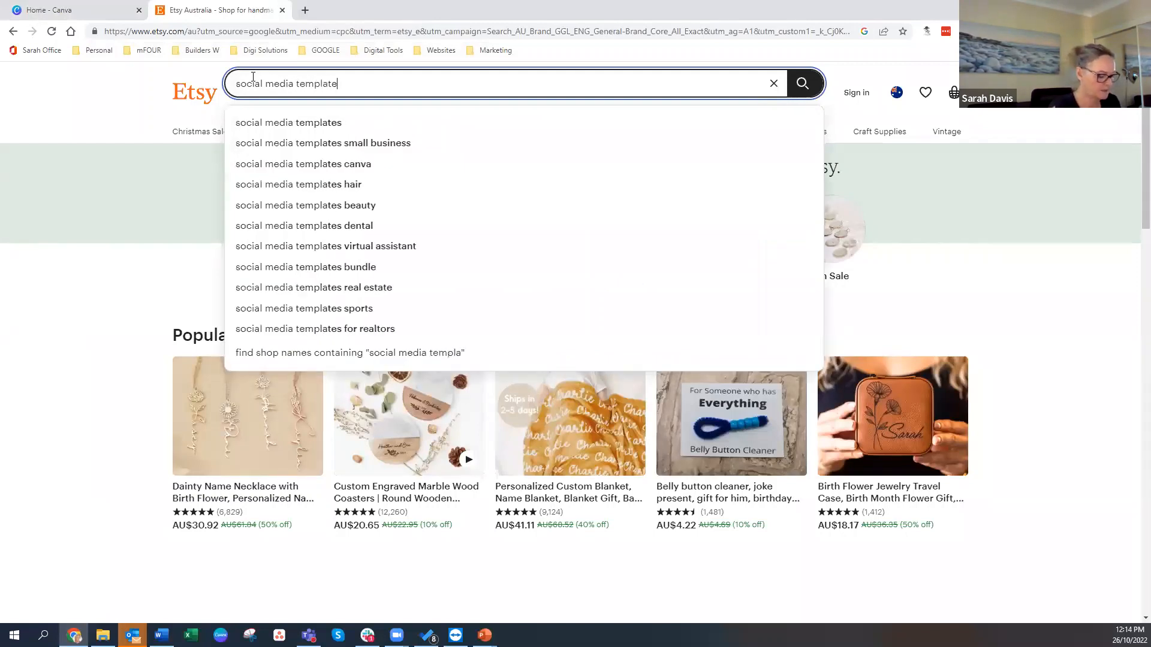
text(s for accou)
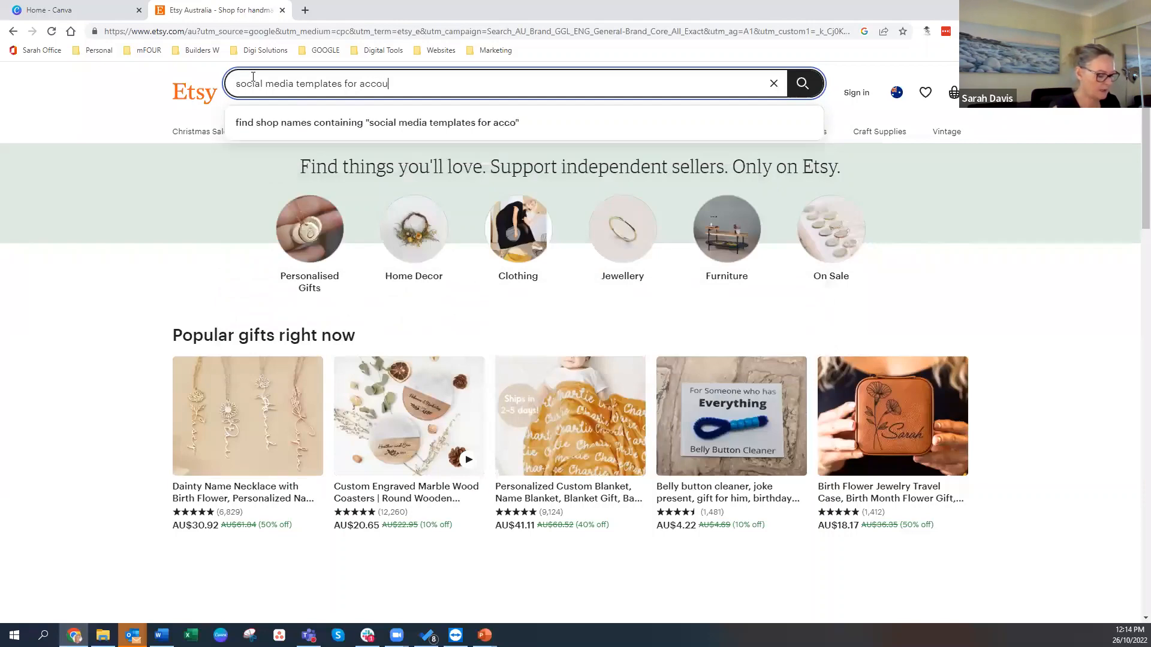
text(ntant)
key(Return)
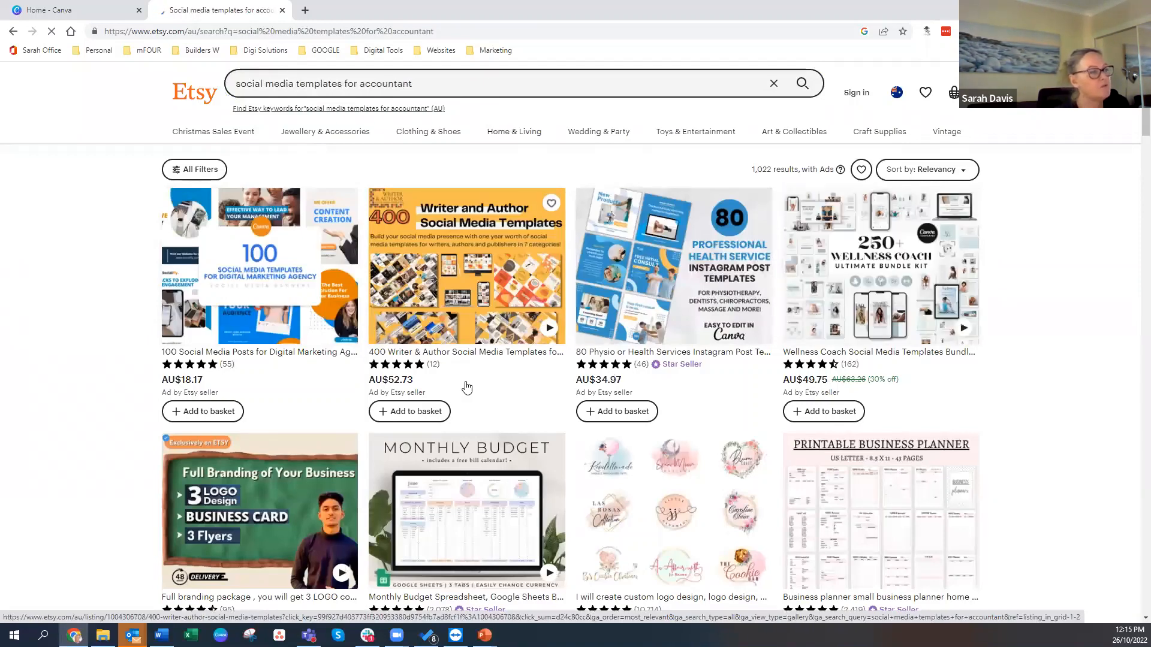
- Browse the Etsy listings for social media template packs, planners and branding kits
scroll(465, 385, down, 4)
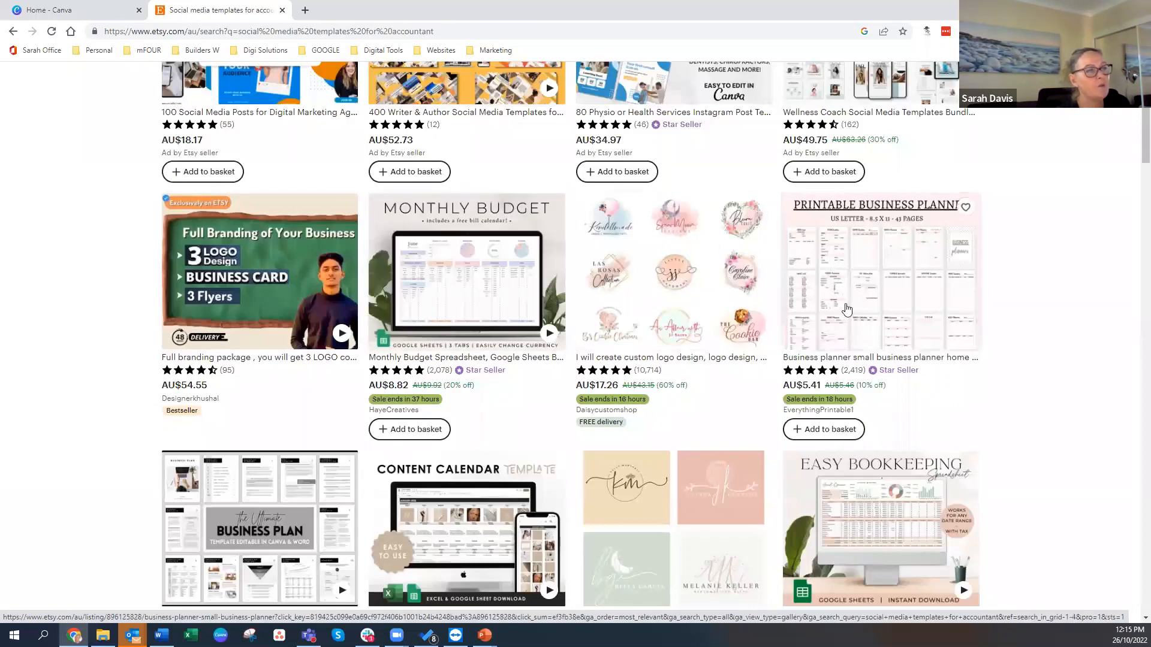
scroll(845, 308, down, 3)
scroll(845, 308, down, 2)
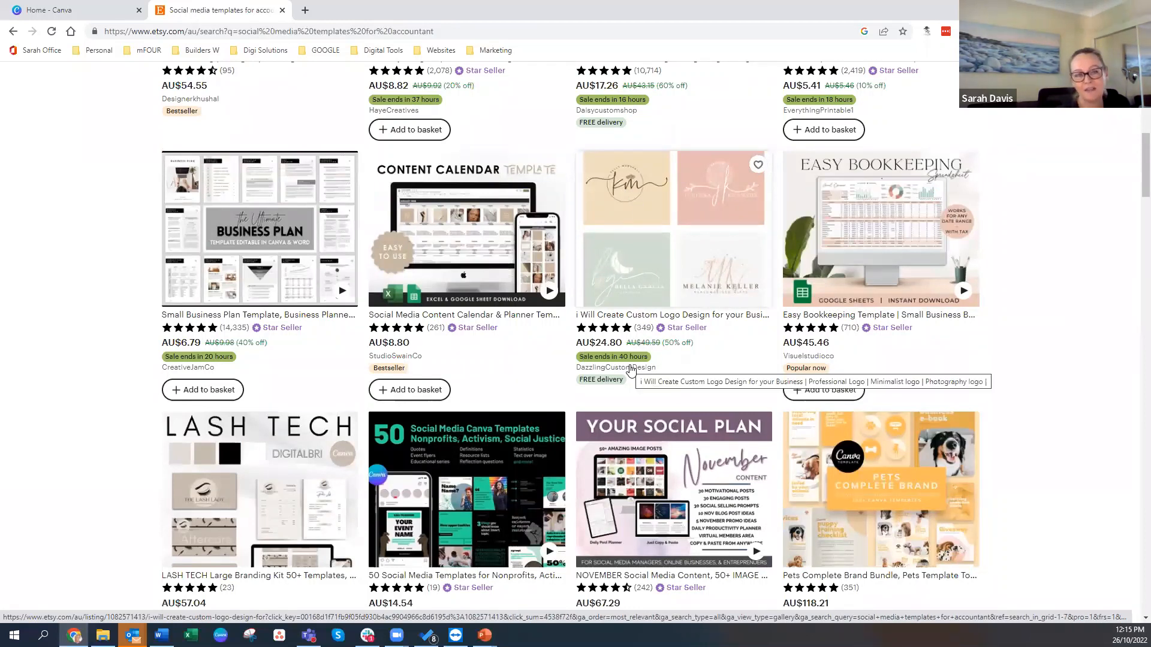
scroll(631, 369, up, 4)
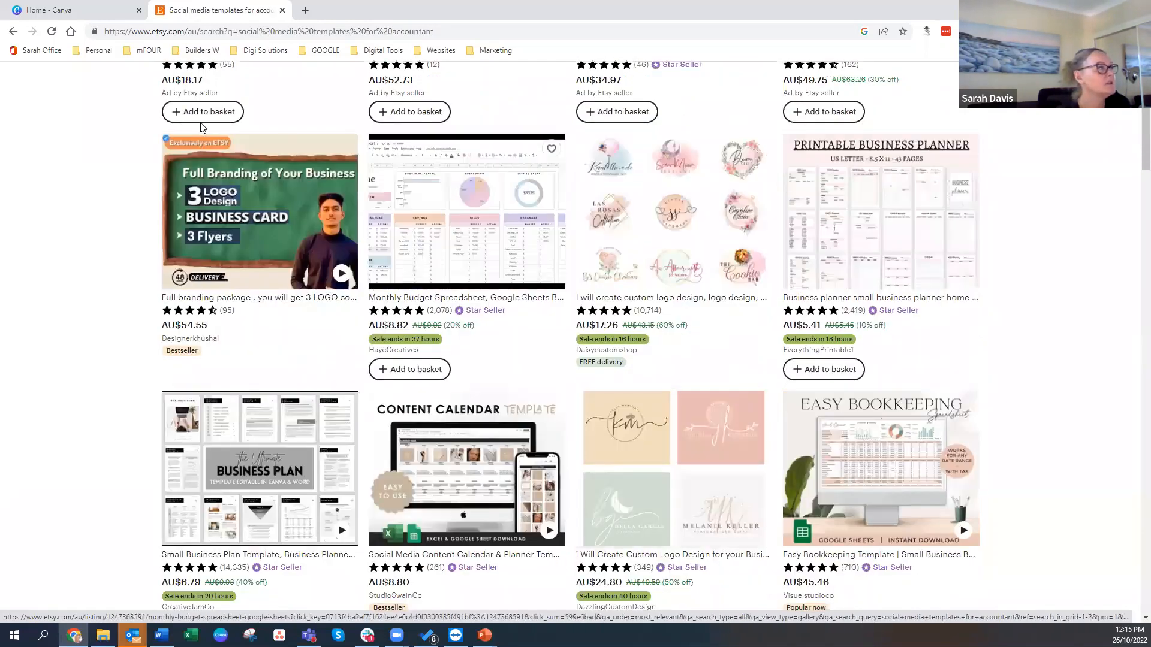
- Switch back to Canva, open the original "Copy of Copy of The comeback is always stronger" brand template in the browser editor, and review its pages
click(72, 10)
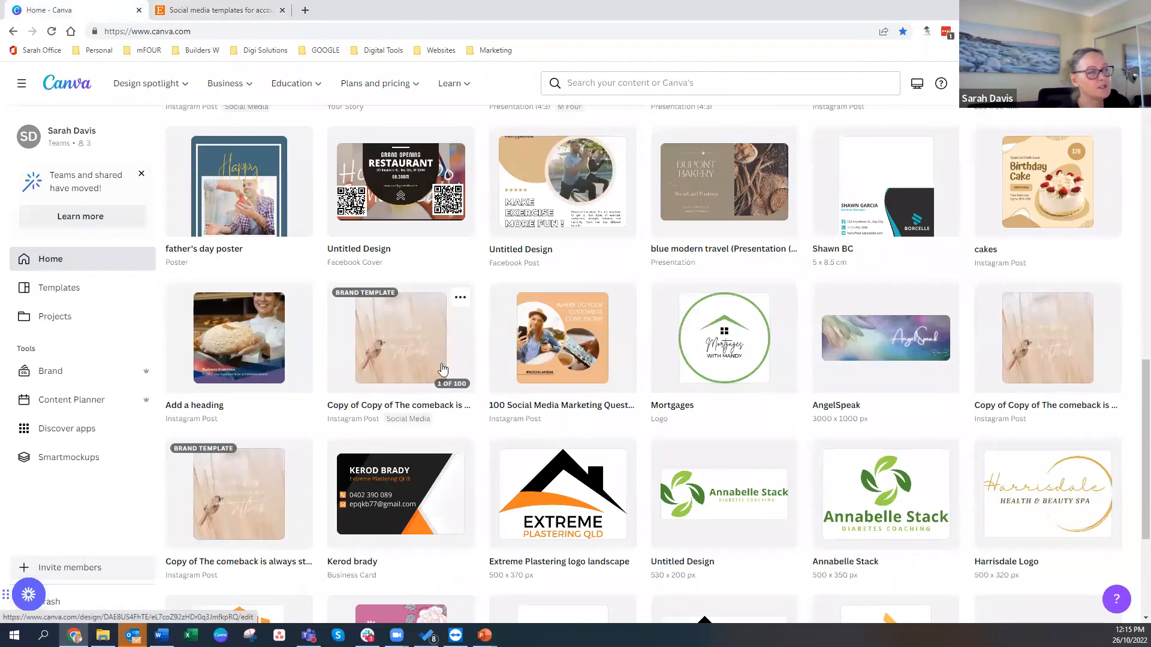
click(419, 347)
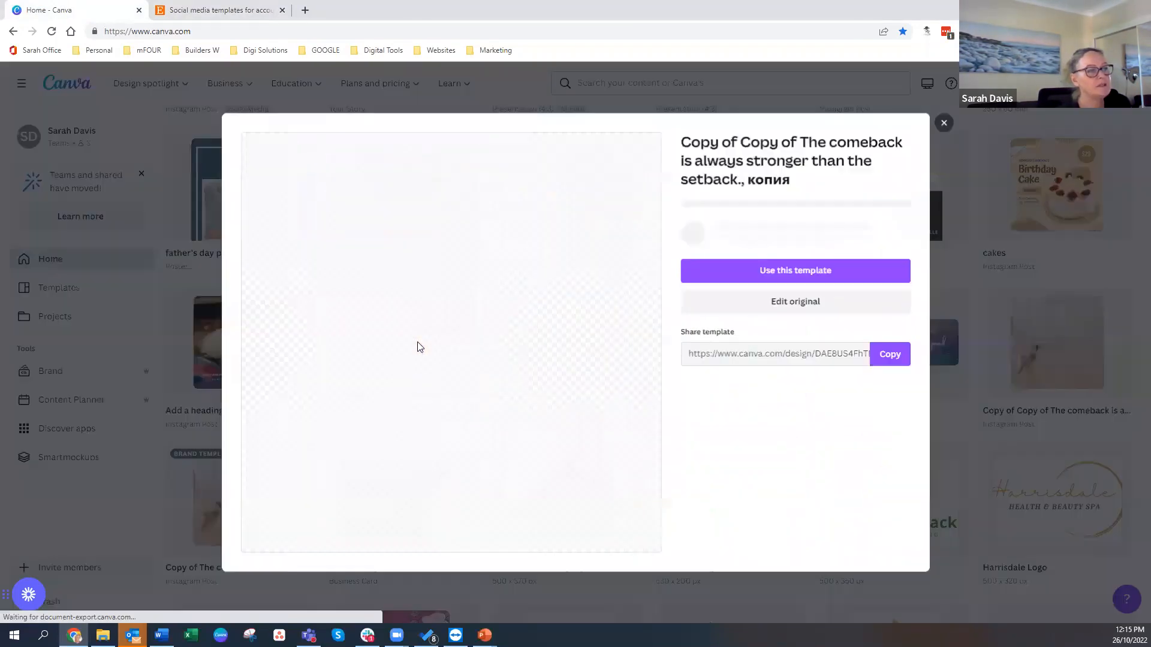
click(793, 302)
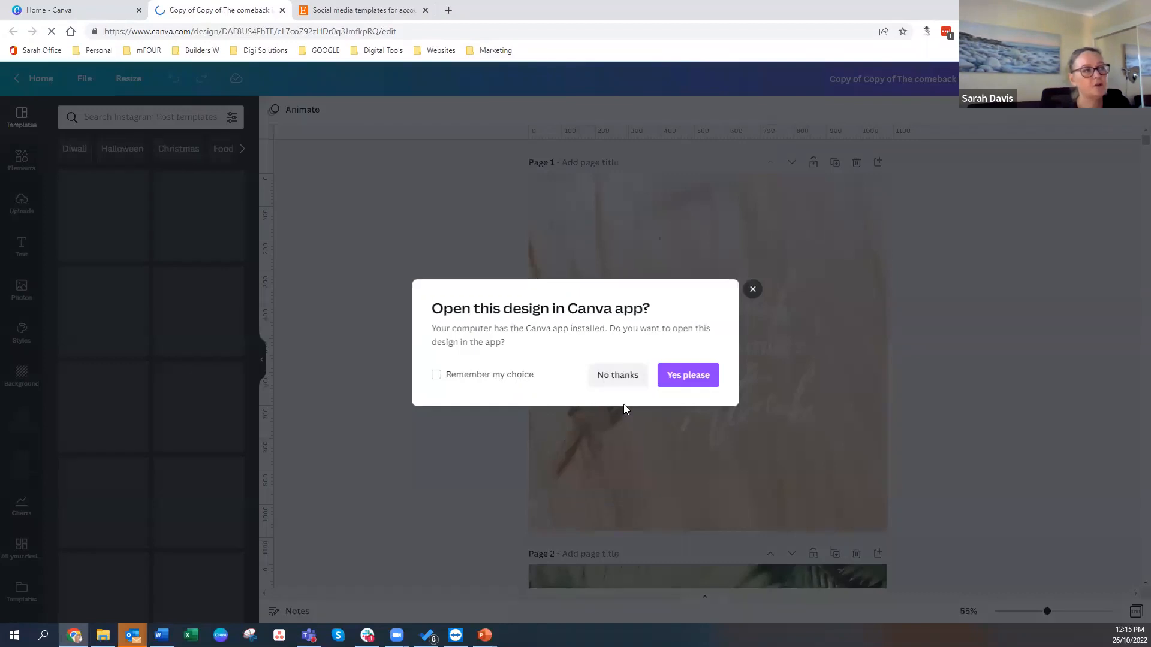
click(632, 380)
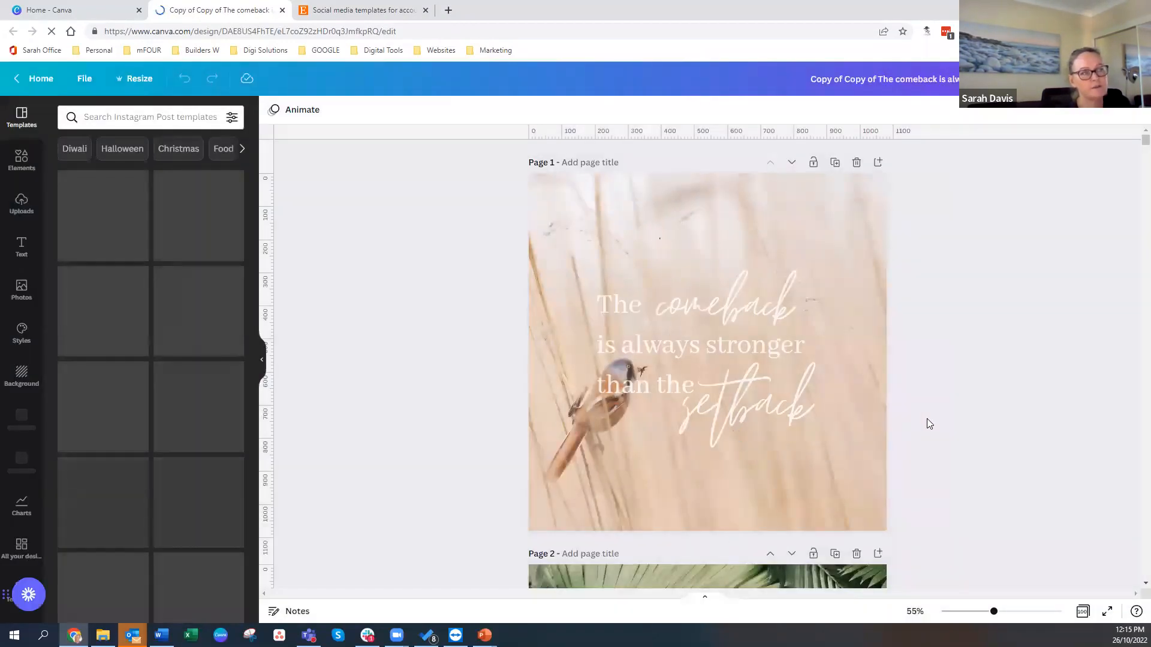
scroll(727, 381, down, 9)
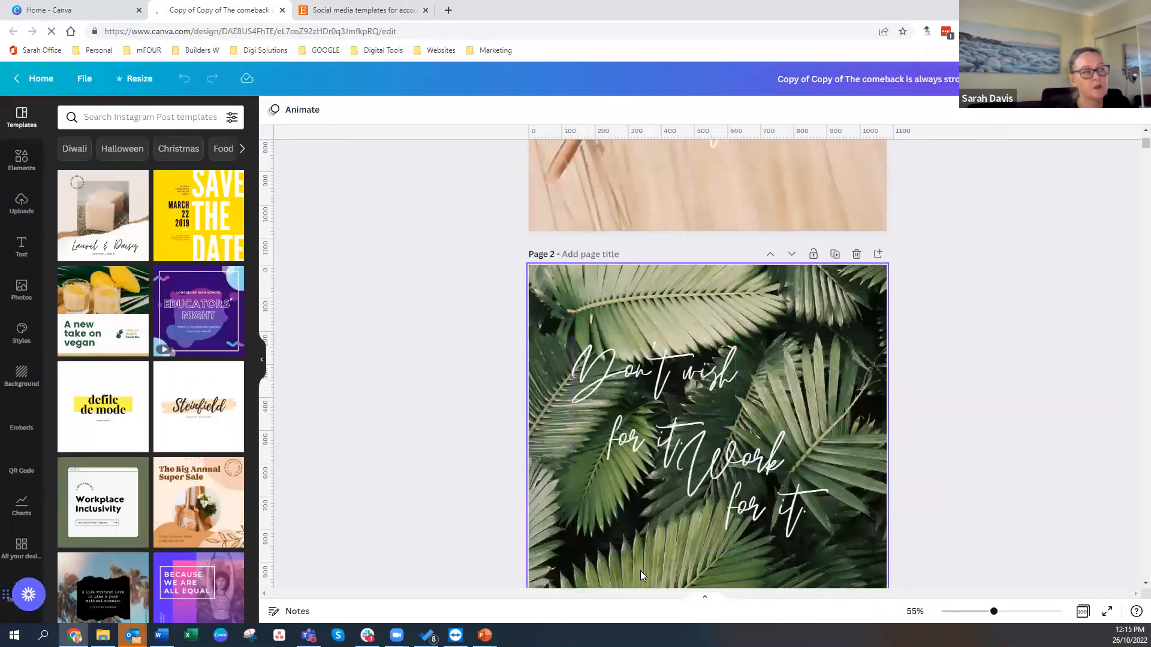
scroll(665, 517, down, 10)
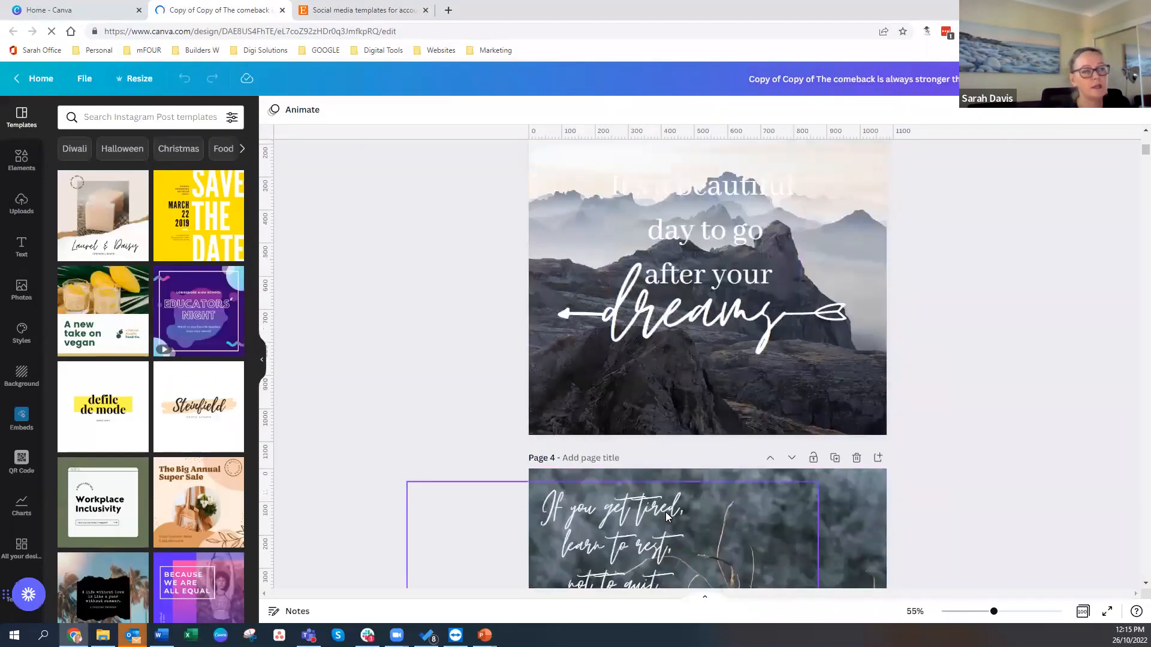
- Review more quote pages of the brand template, and close the design and its preview
scroll(666, 512, down, 15)
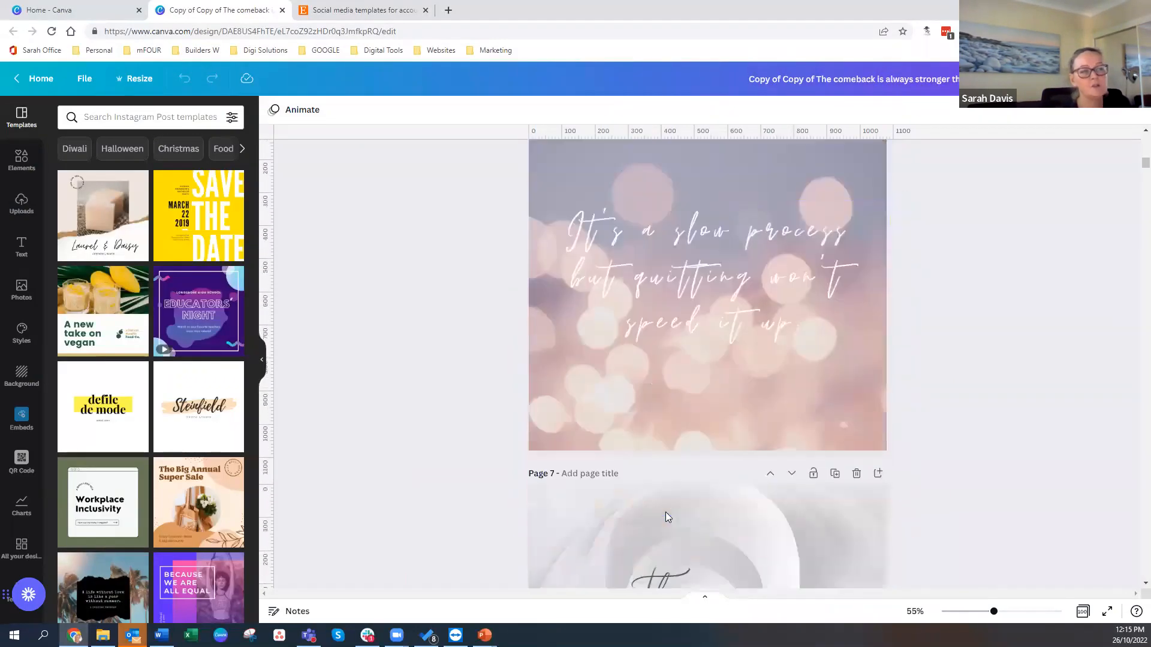
scroll(666, 517, down, 12)
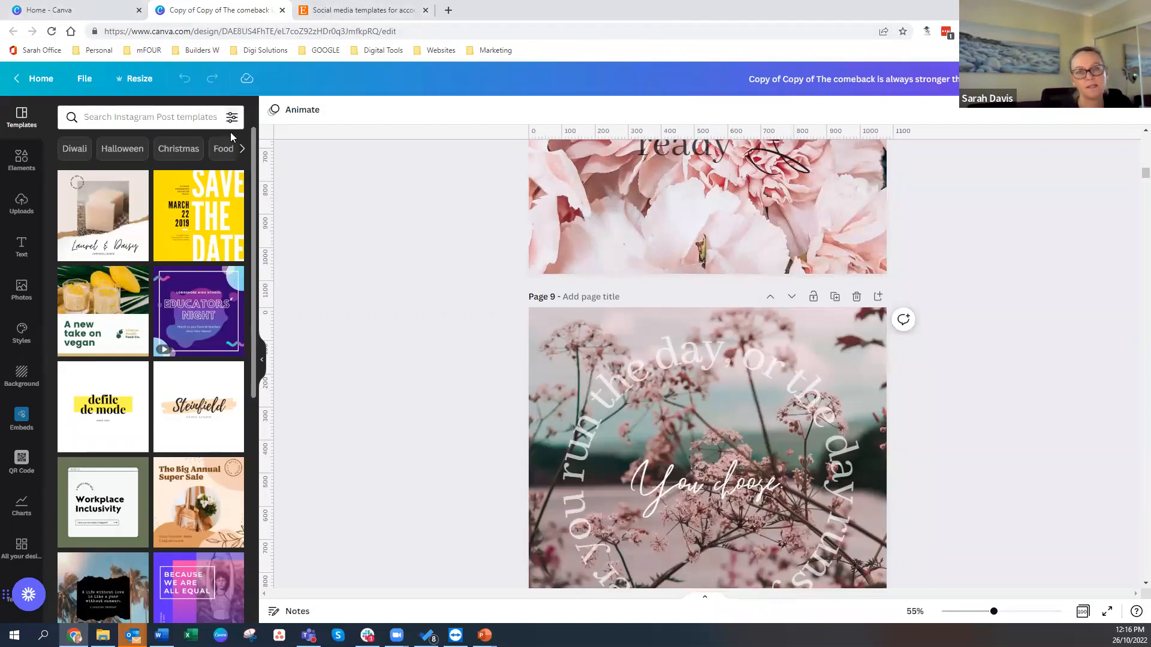
click(282, 10)
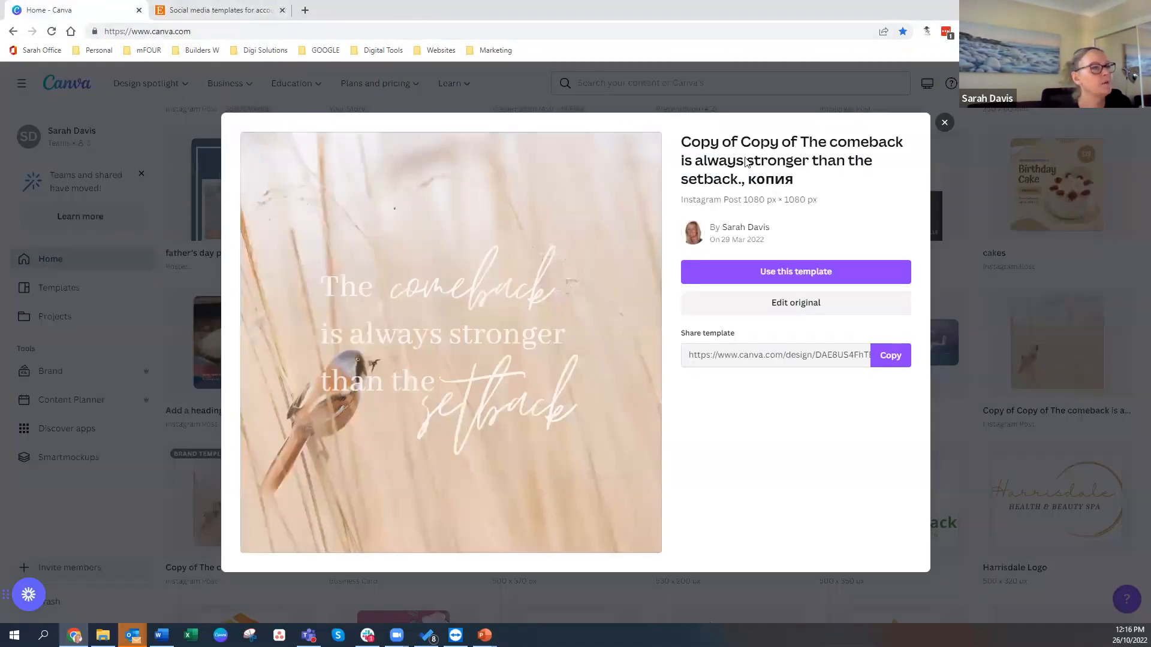
click(944, 122)
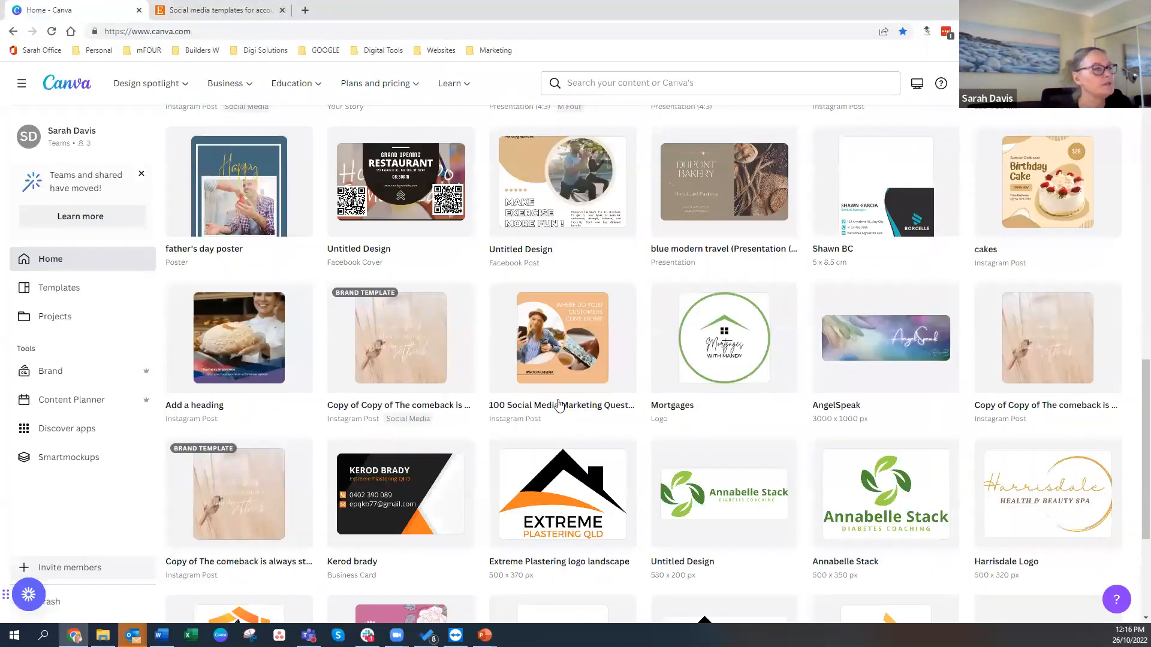
- Open the "100 Social Media Marketing Questions" design, page through its first posts, and close the design and its preview
click(572, 337)
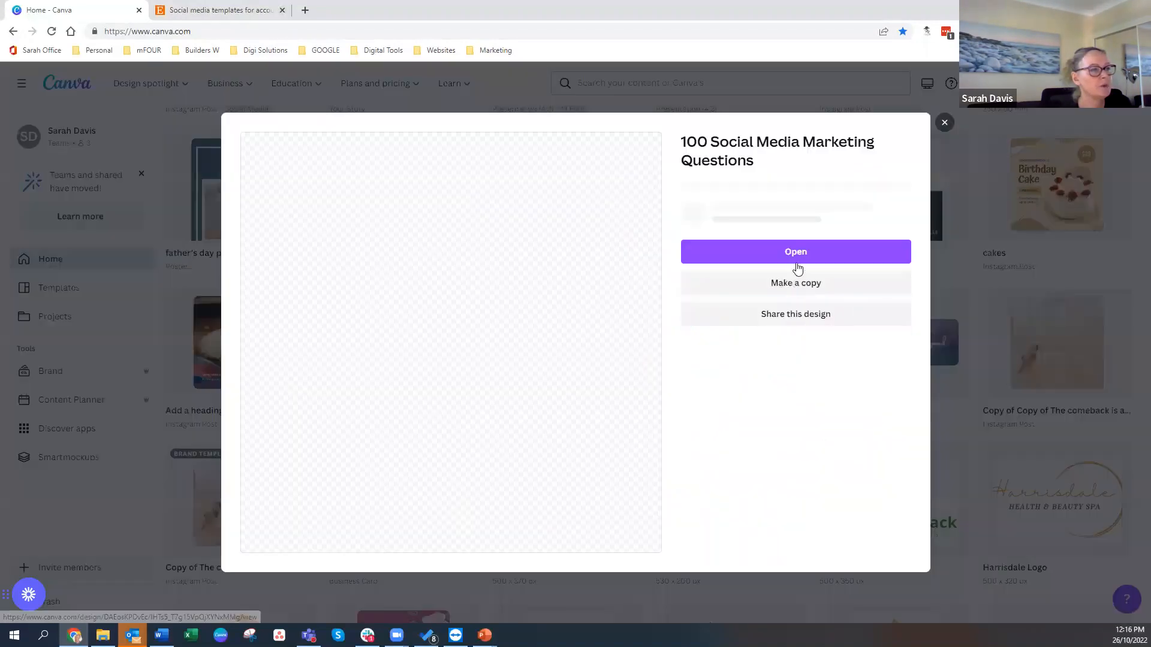
click(793, 252)
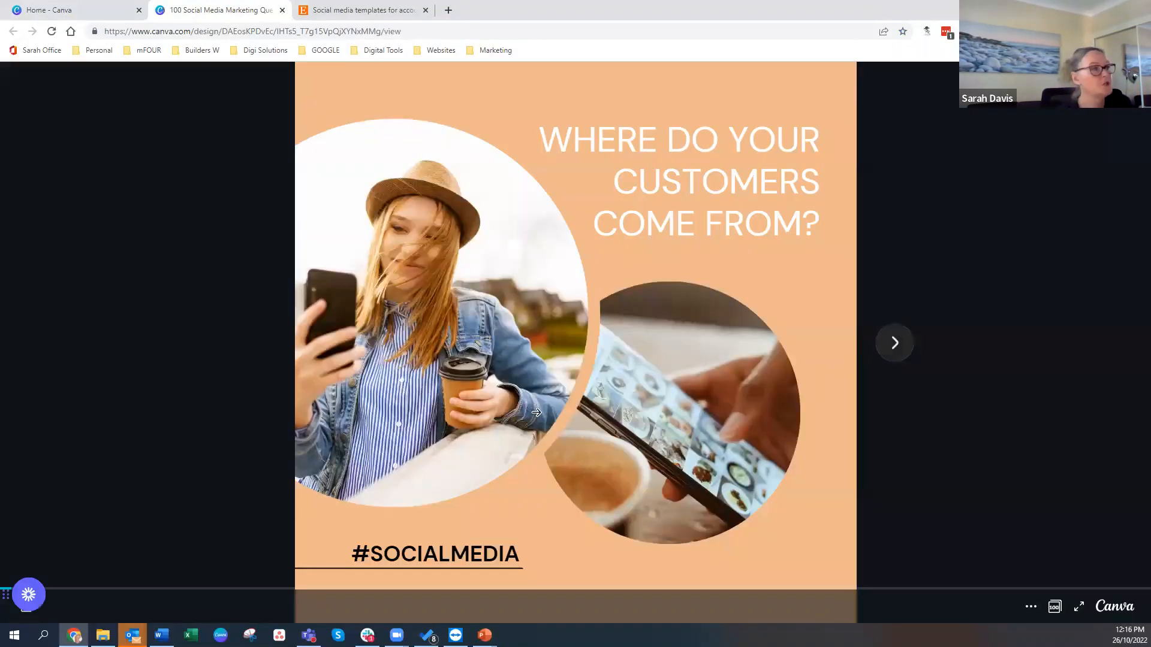
click(898, 345)
click(901, 345)
click(901, 345)
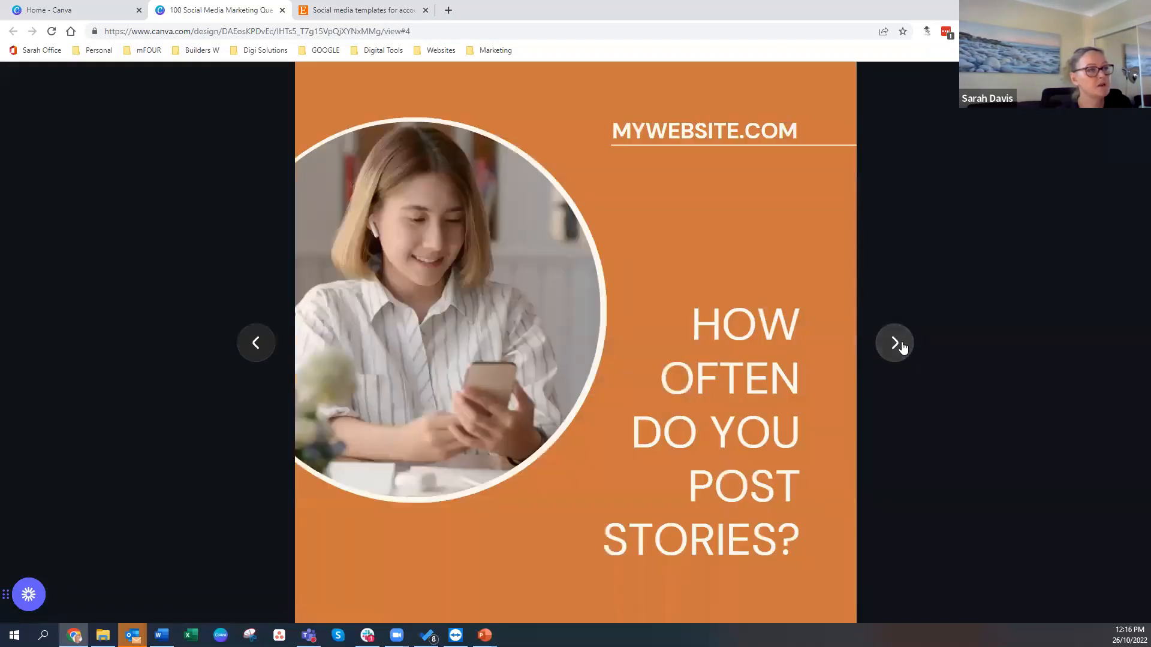
click(903, 345)
click(901, 344)
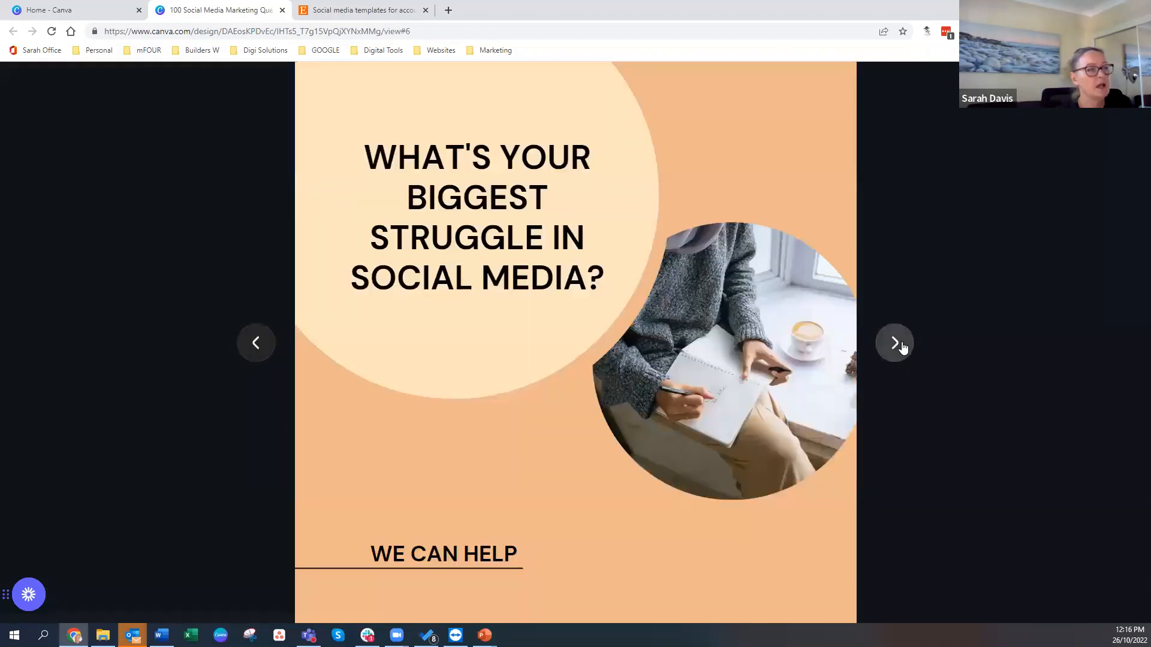
click(901, 345)
click(902, 346)
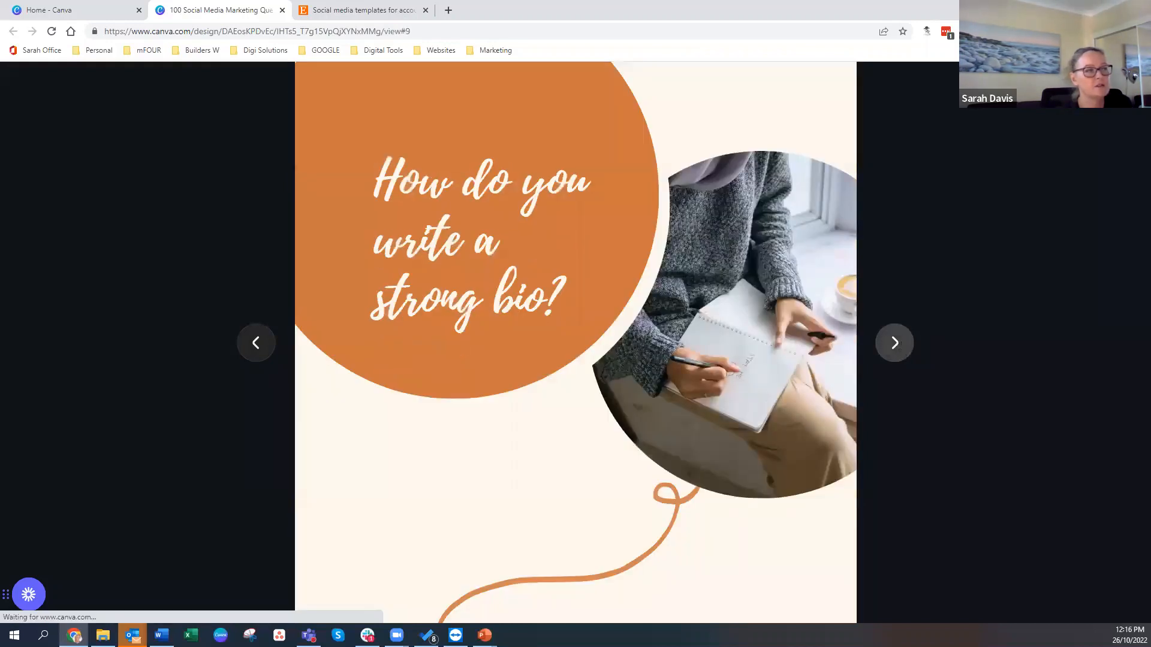
click(902, 346)
click(902, 346)
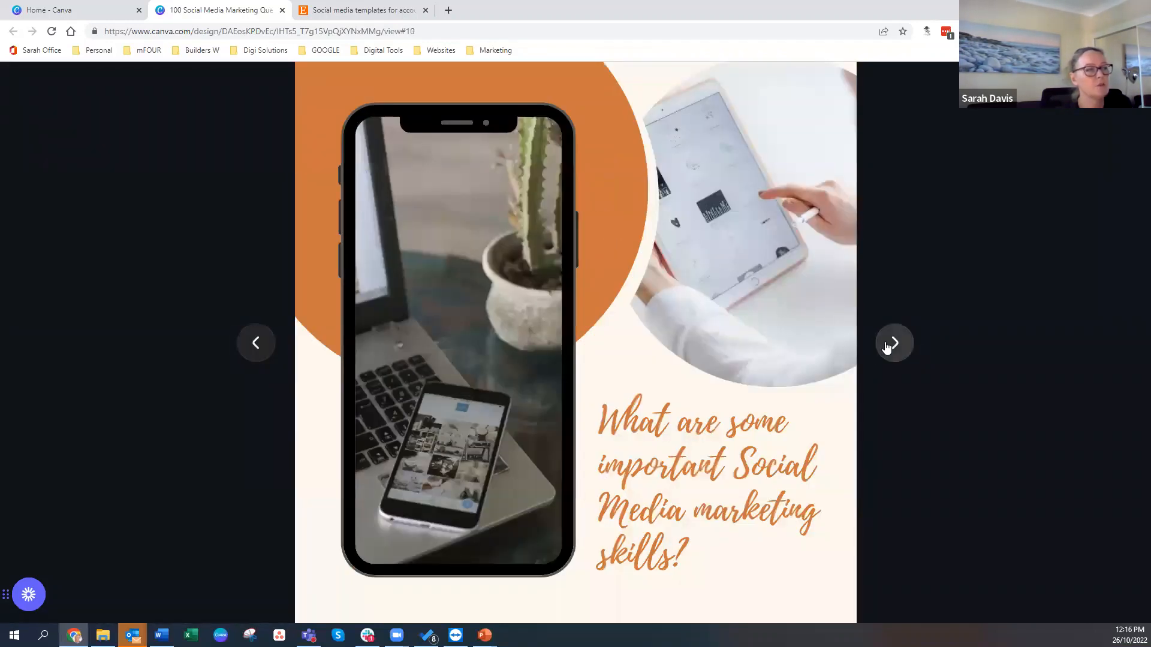
click(887, 348)
click(887, 347)
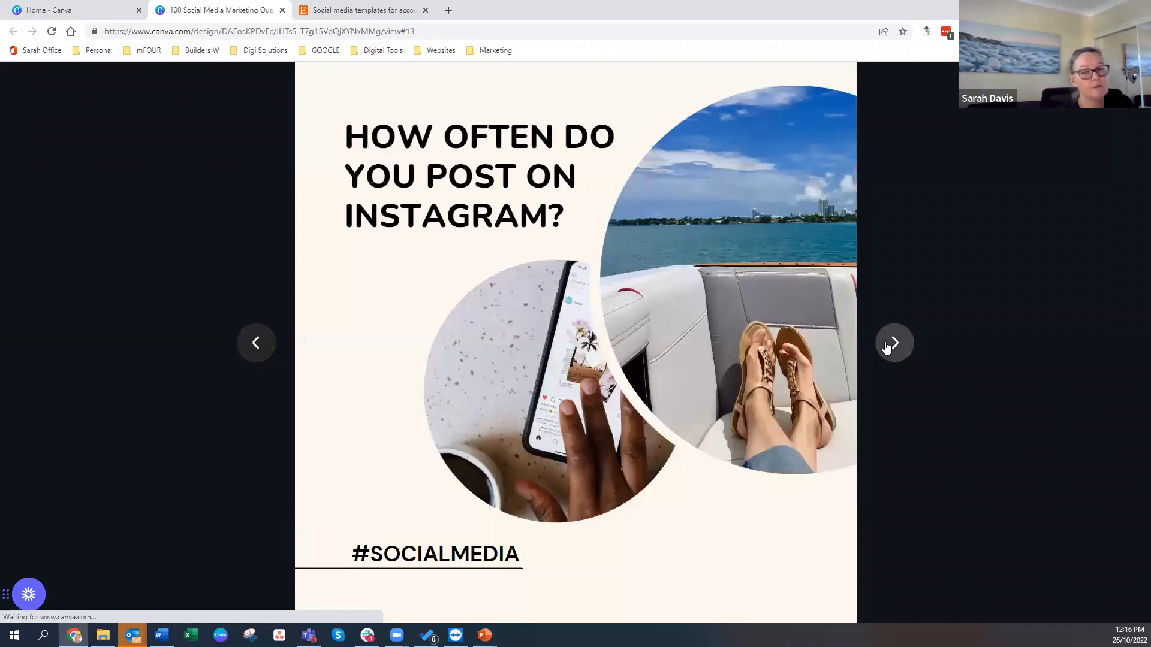
click(887, 348)
click(887, 348)
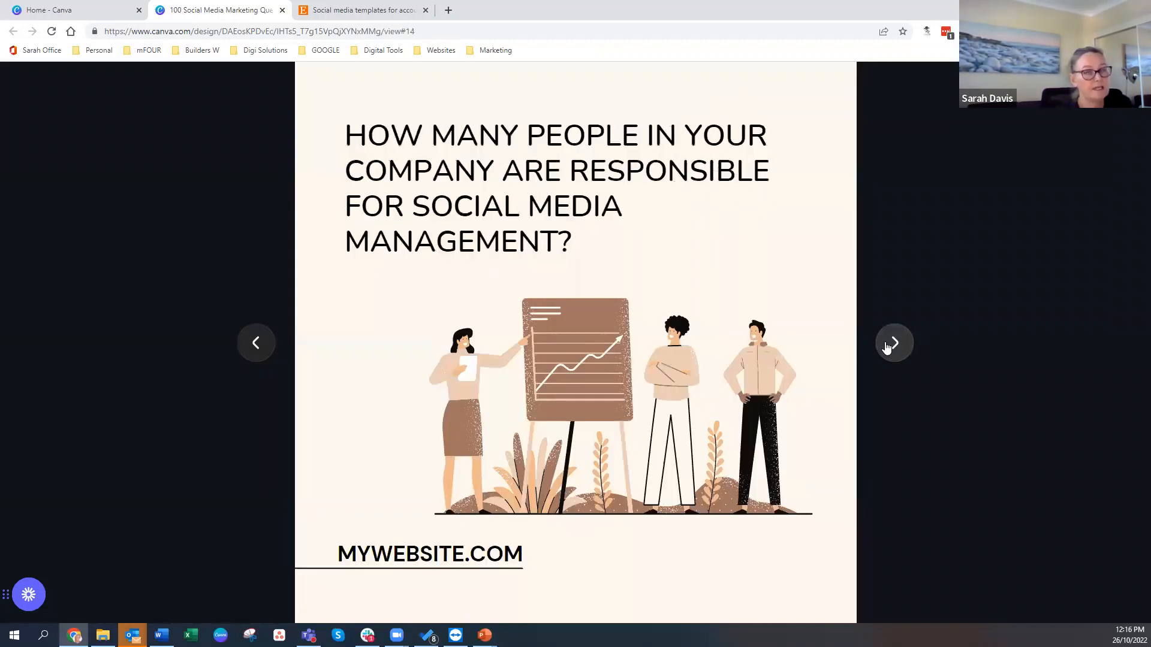
click(283, 10)
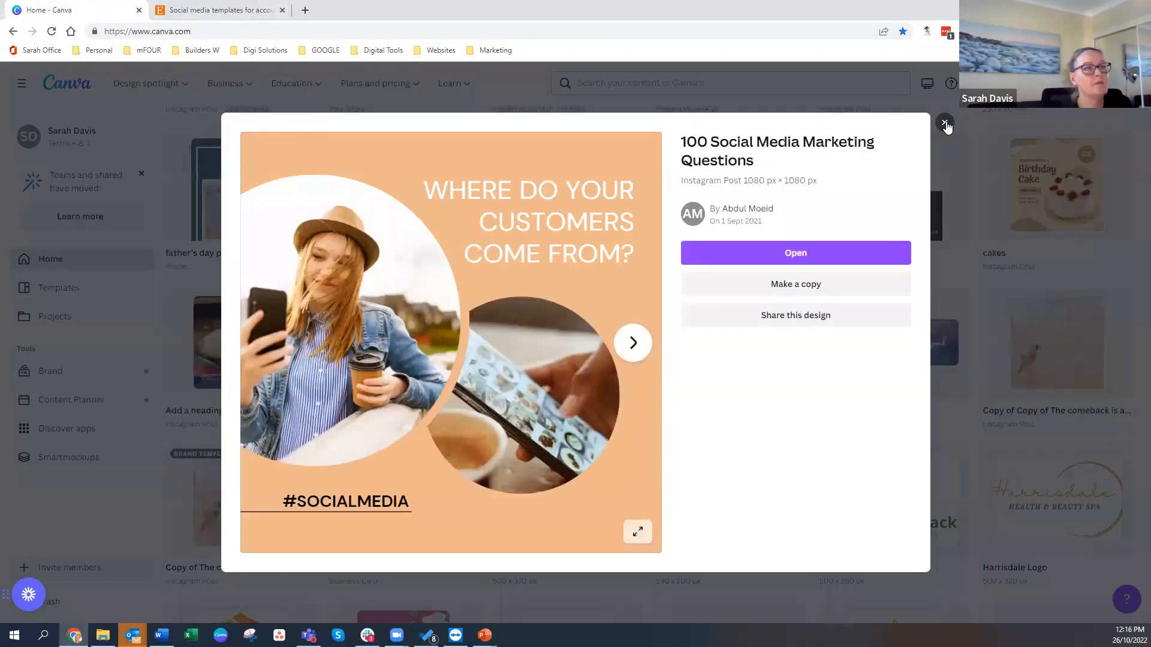
click(945, 125)
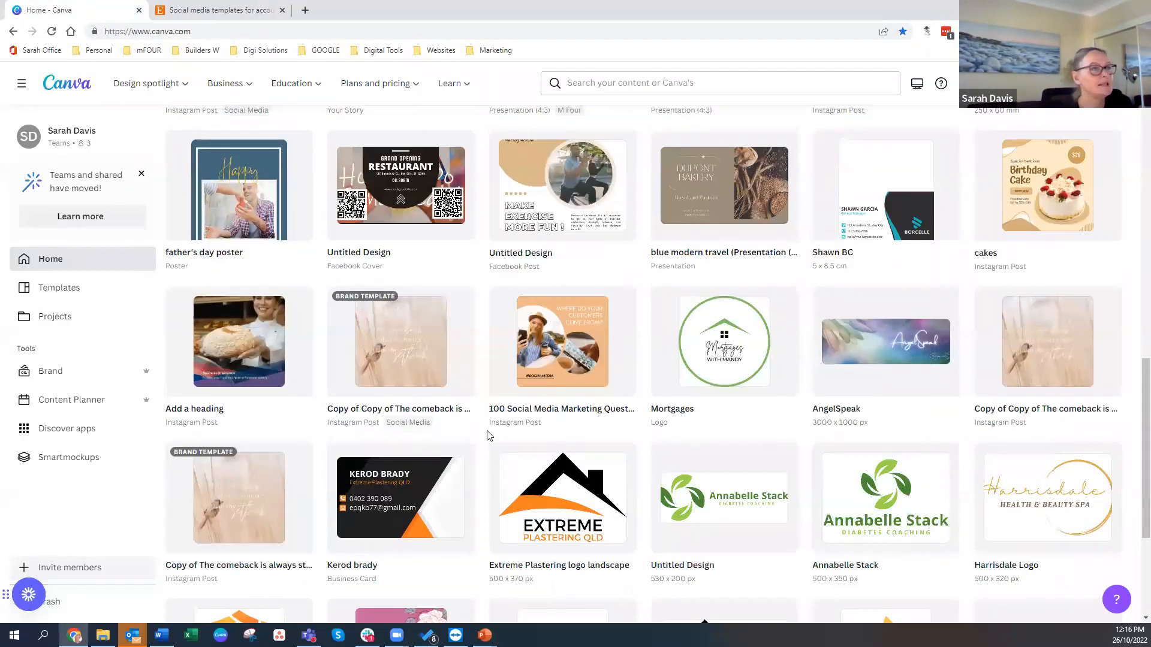
- Create a blank Instagram Post (Square) design from the home page and keep it in the browser, remembering that choice
scroll(488, 436, up, 3)
scroll(487, 435, up, 8)
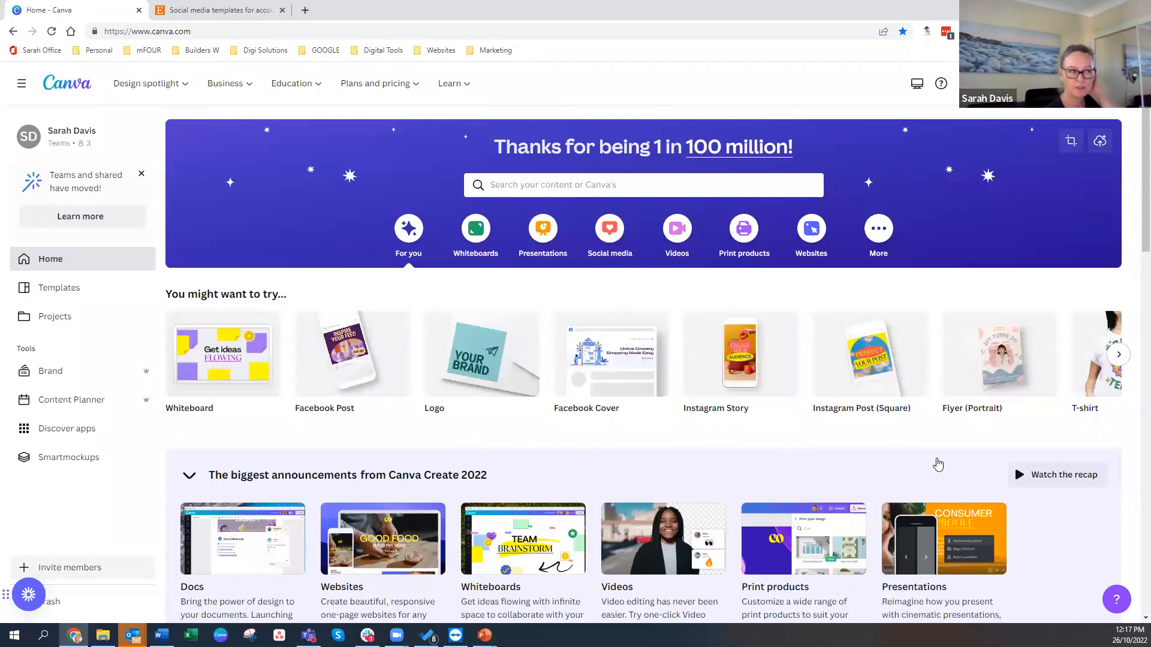
mouse_move(854, 419)
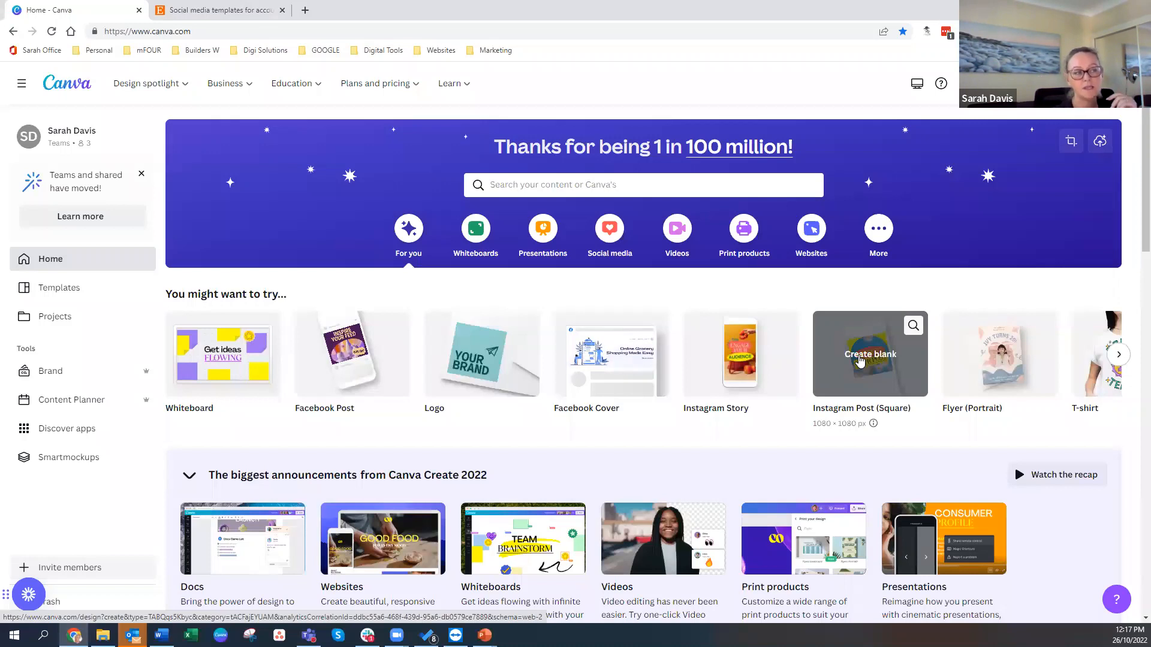
click(859, 361)
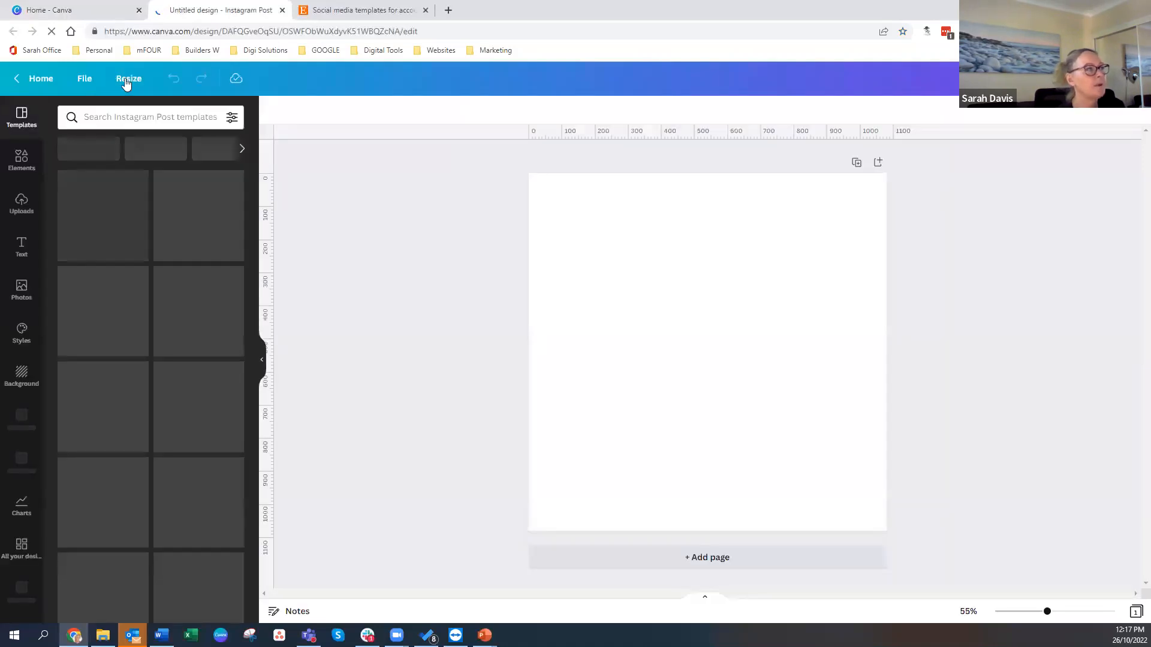
click(127, 82)
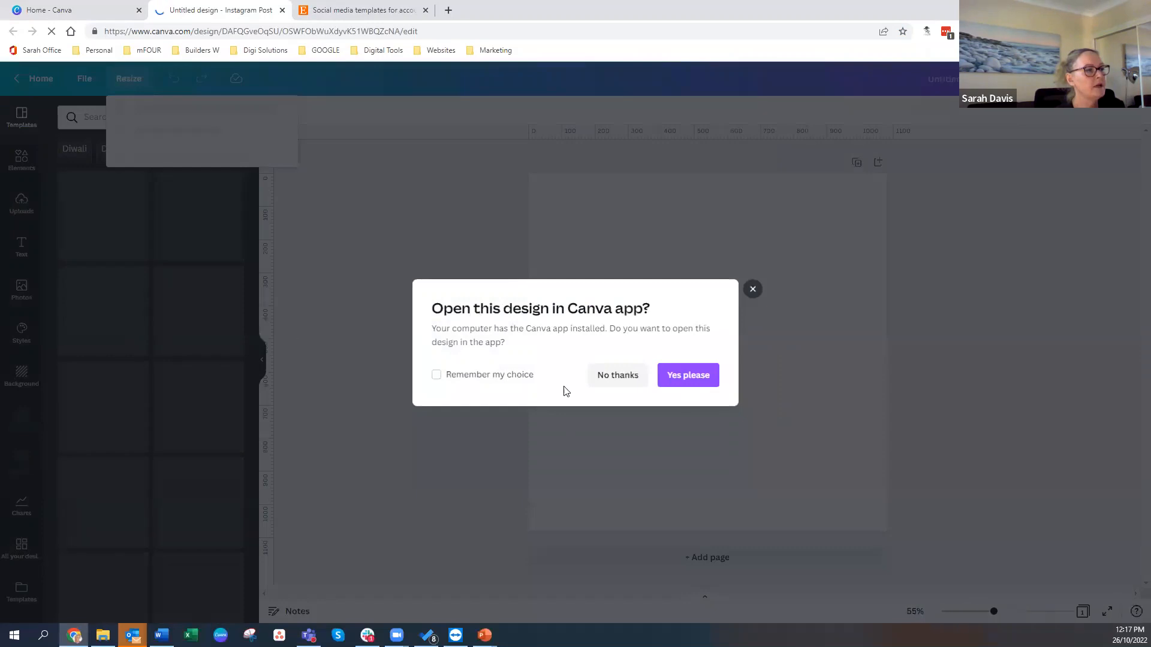
click(436, 376)
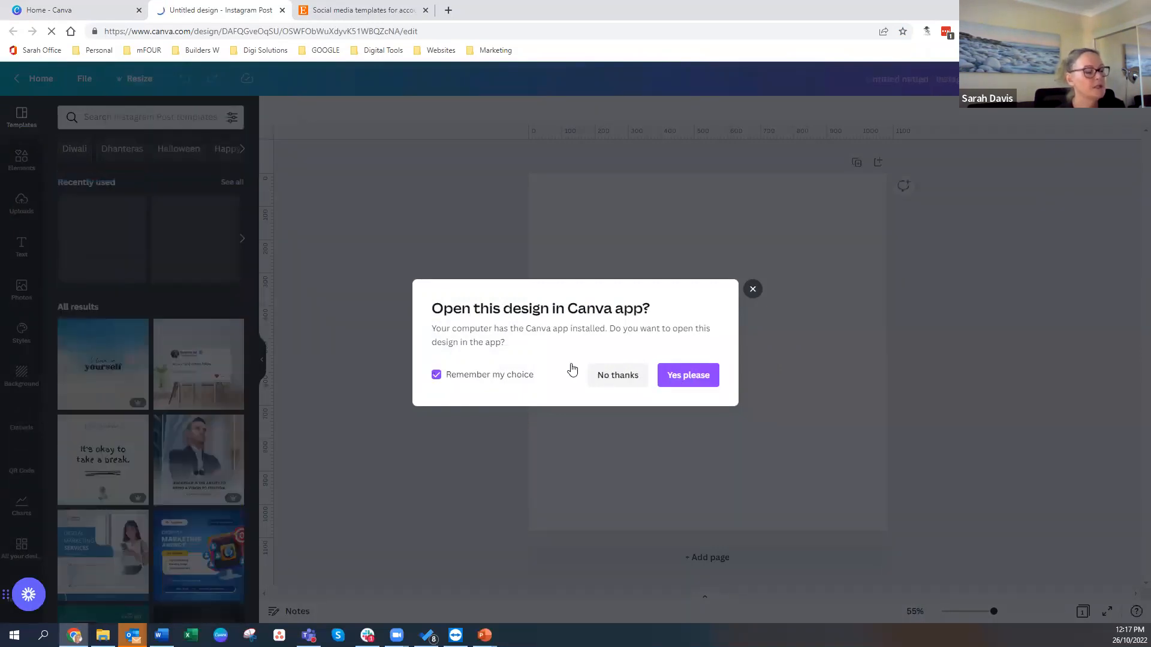
click(341, 290)
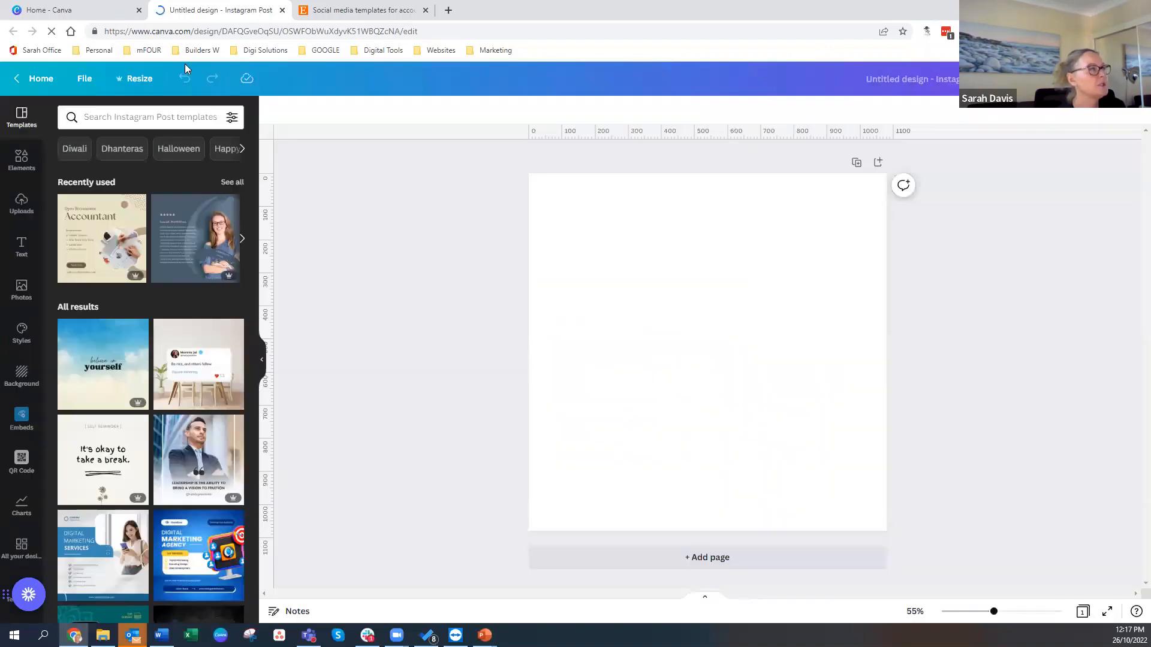
- Resize the blank Instagram post design to a custom size of 1200 × 1200 px
click(131, 82)
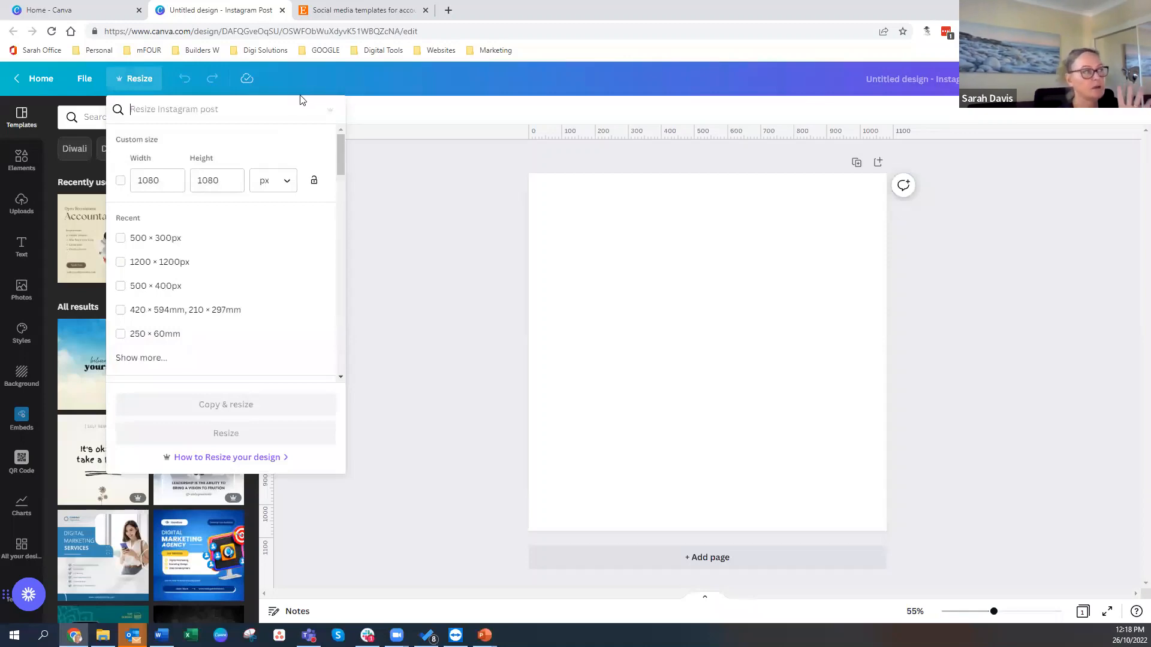
drag(161, 180, 119, 182)
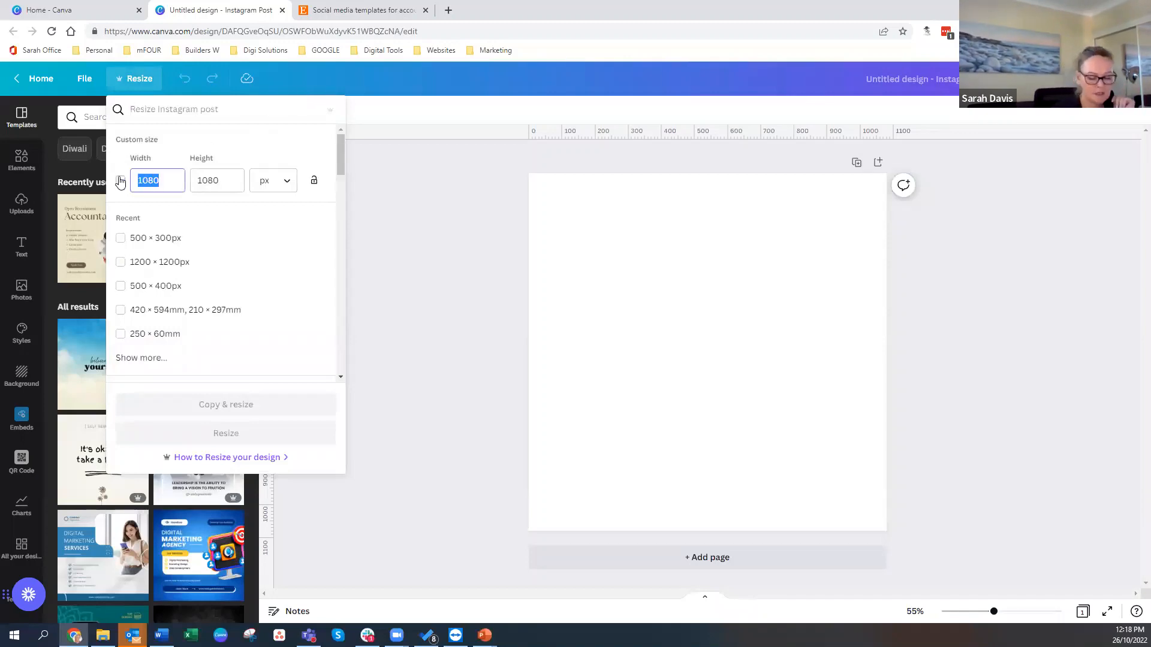
text(1200)
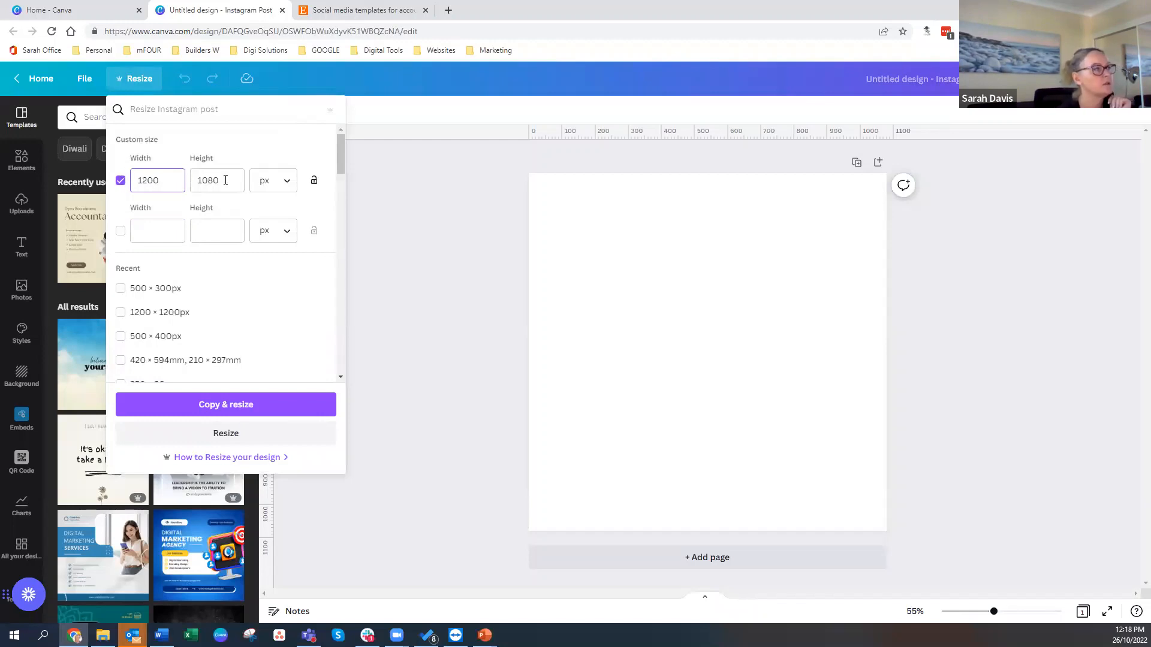
drag(225, 180, 180, 186)
text(1200)
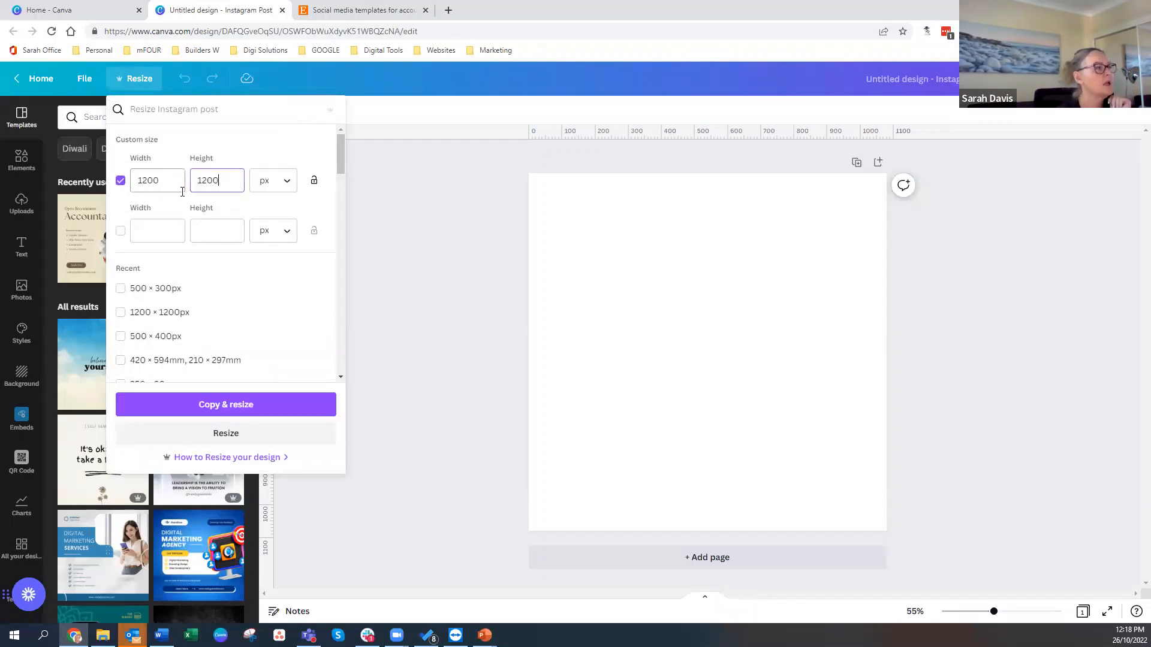
click(225, 438)
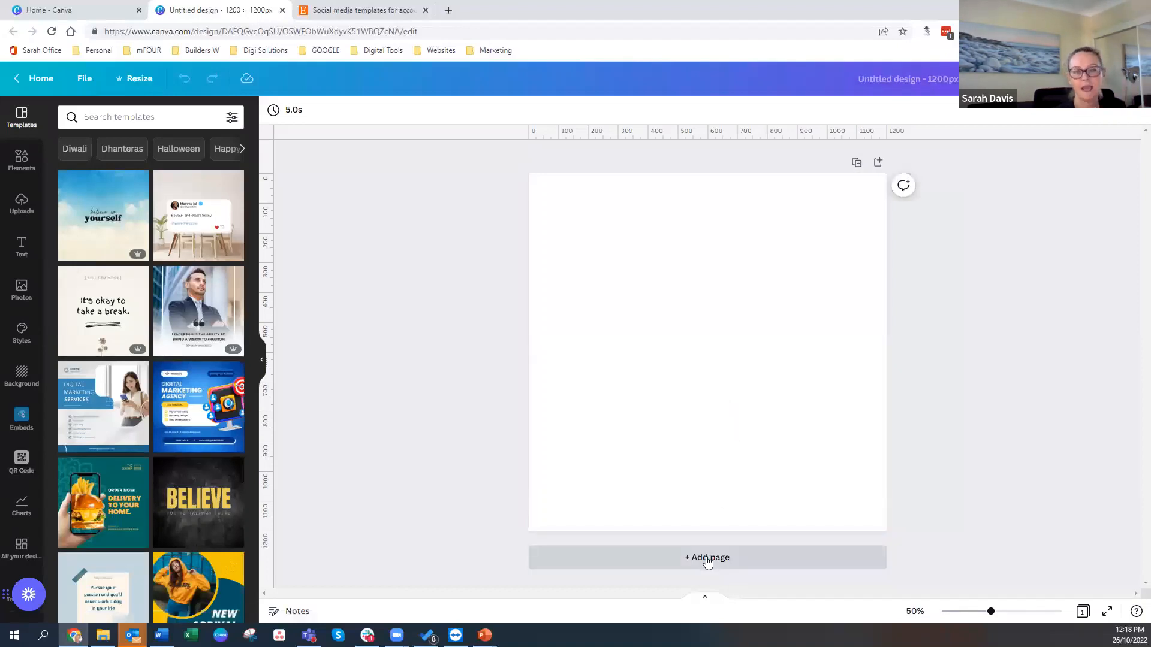
- Return to the Canva home page and open the recent design "SB Protect - October to November 2022" for editing
click(49, 12)
scroll(234, 353, down, 6)
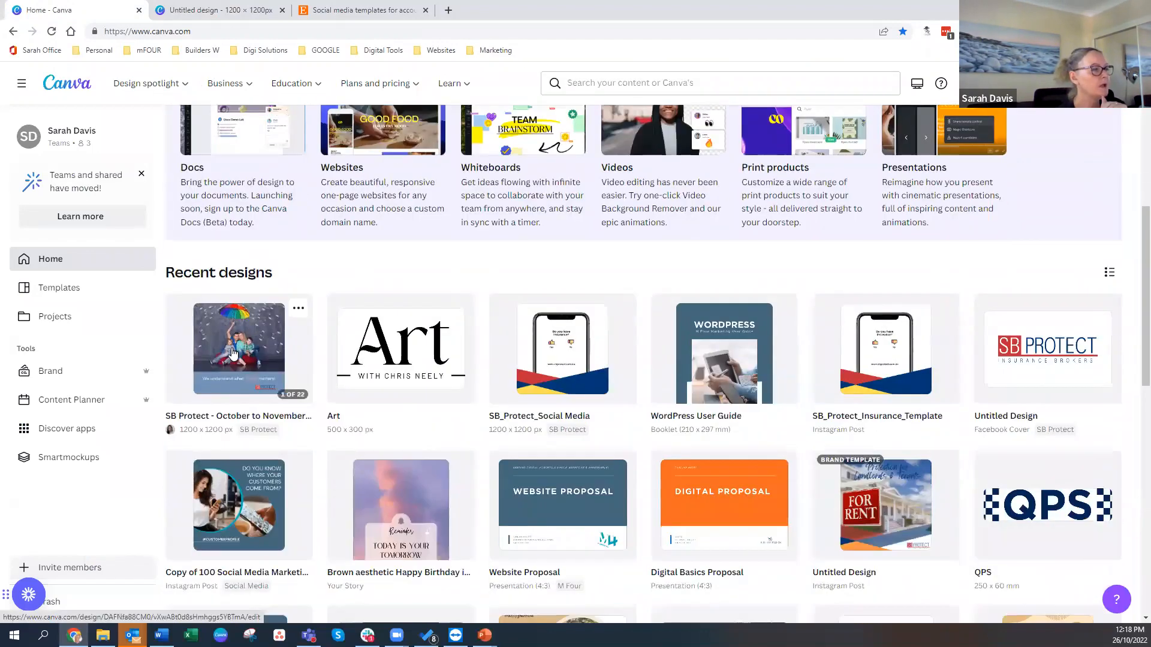
click(233, 354)
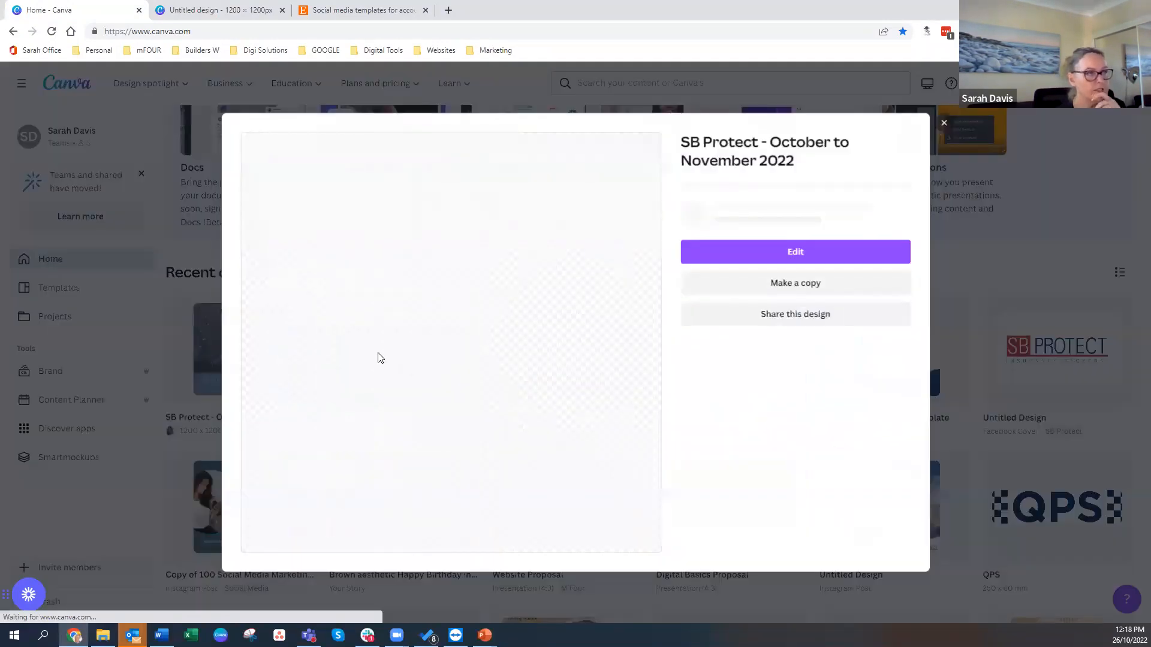
click(796, 252)
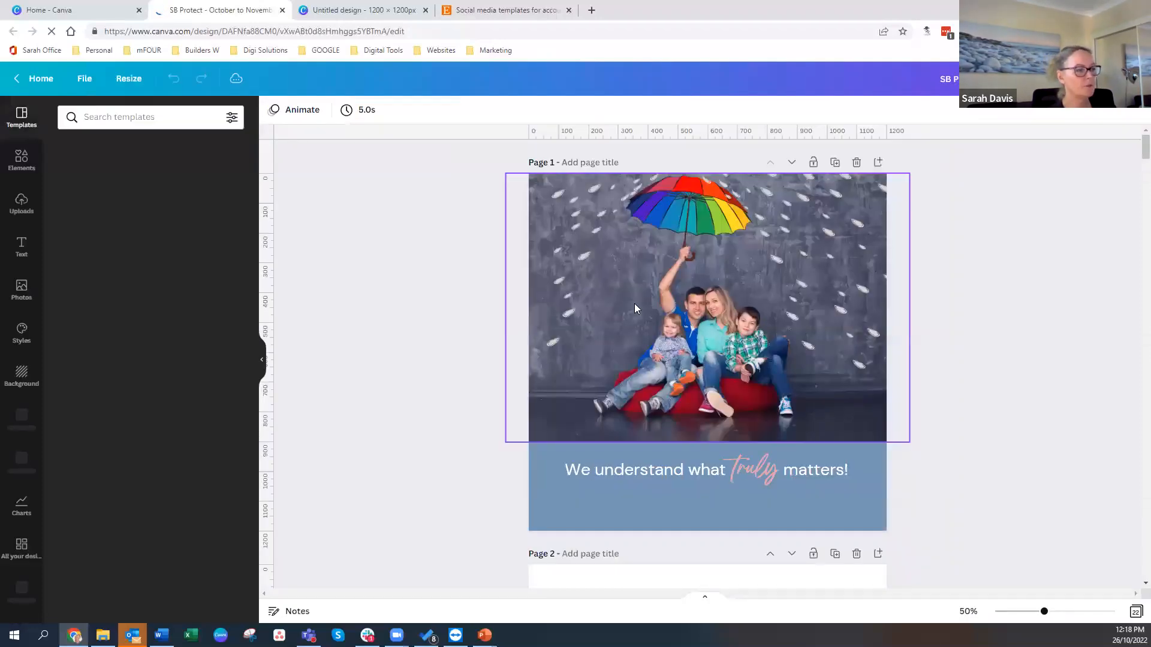
- Review the SB Protect posts, show all pages in grid view, and duplicate page 6 with the blue house
scroll(1084, 352, down, 5)
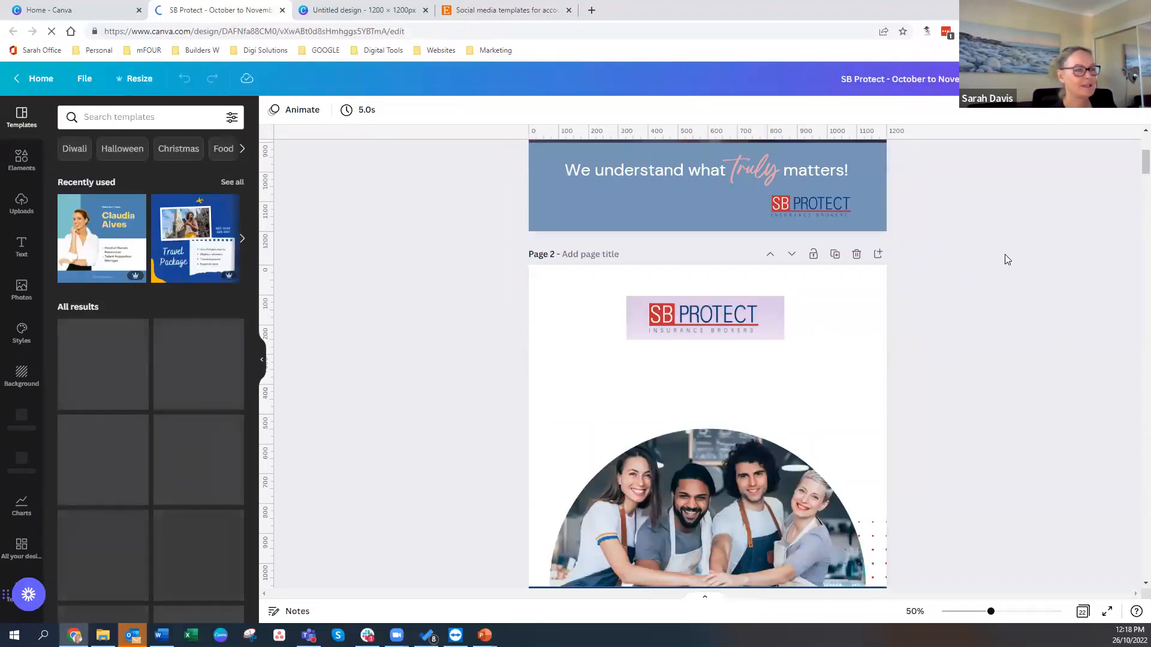
scroll(996, 274, down, 8)
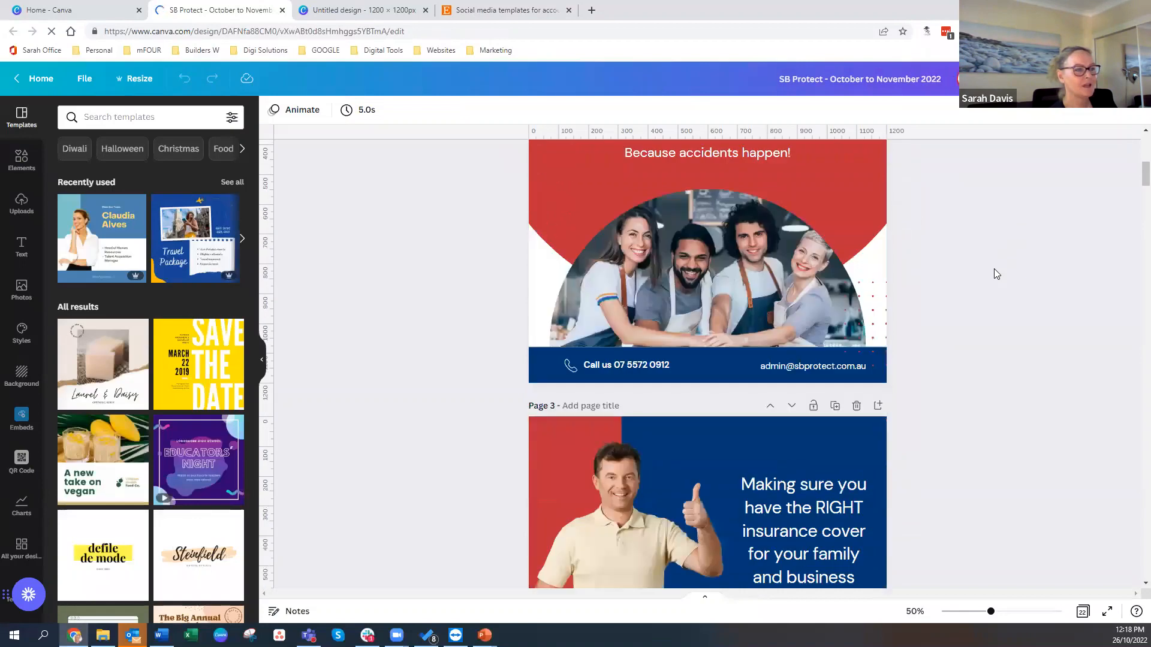
scroll(997, 274, down, 10)
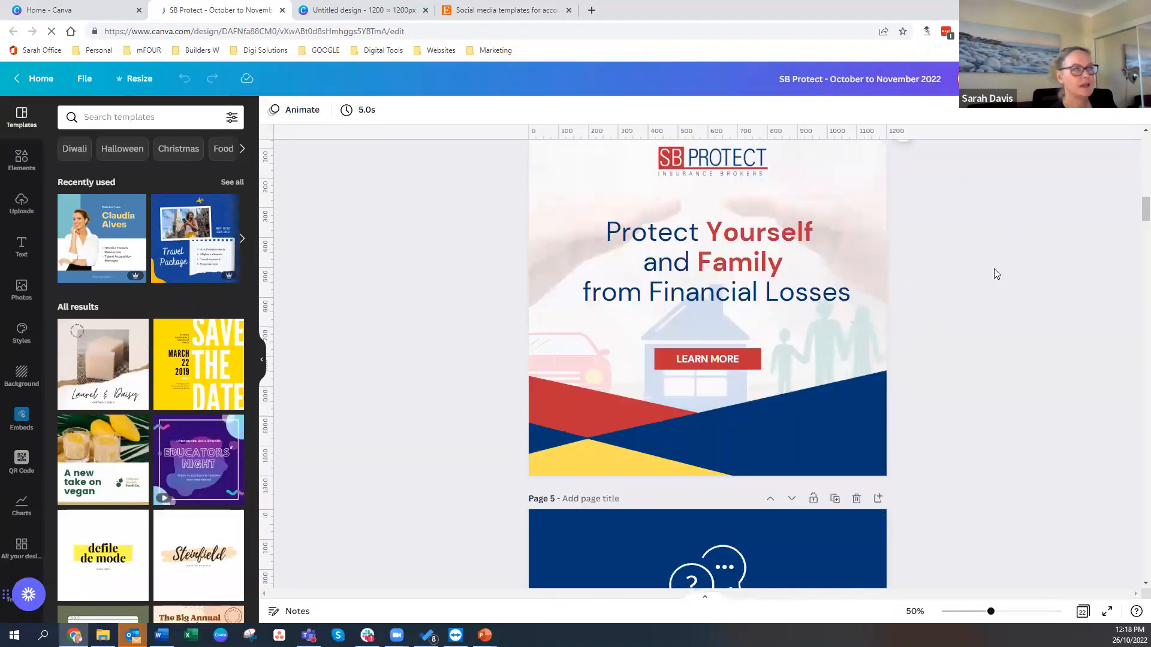
scroll(994, 269, down, 7)
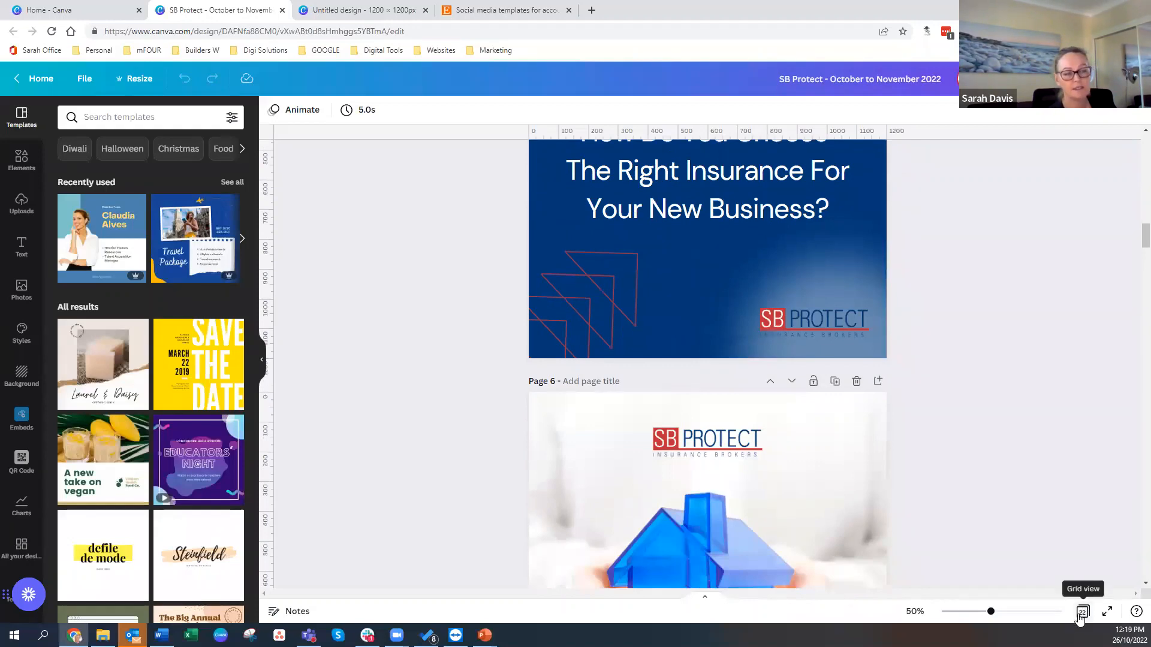
click(1082, 612)
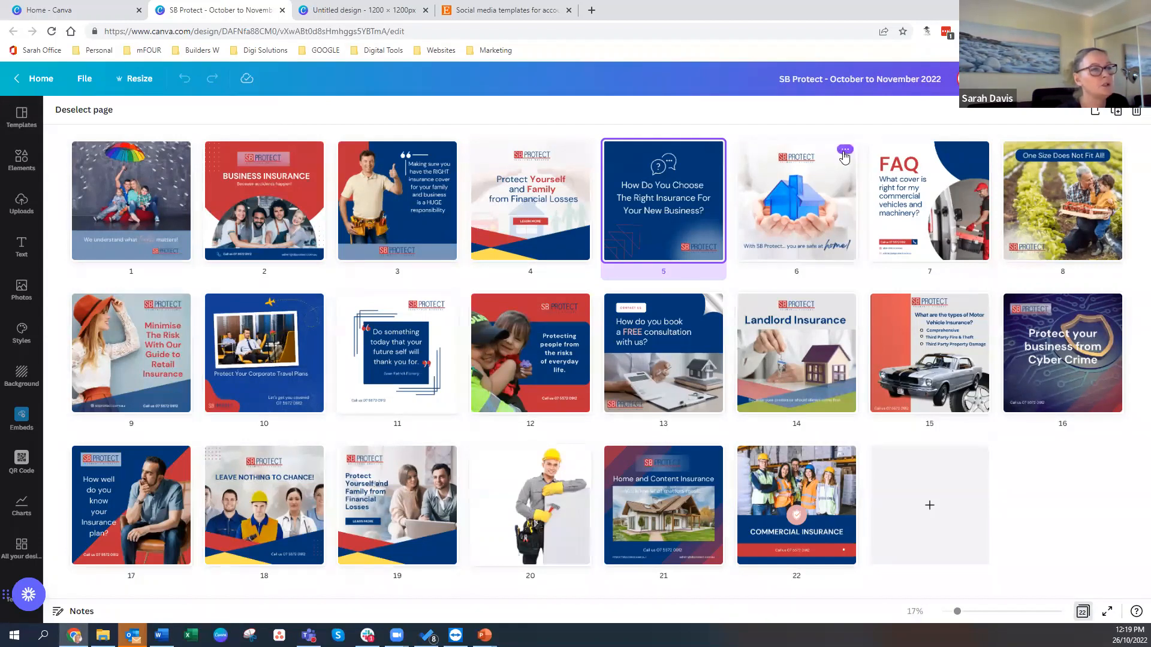
click(844, 150)
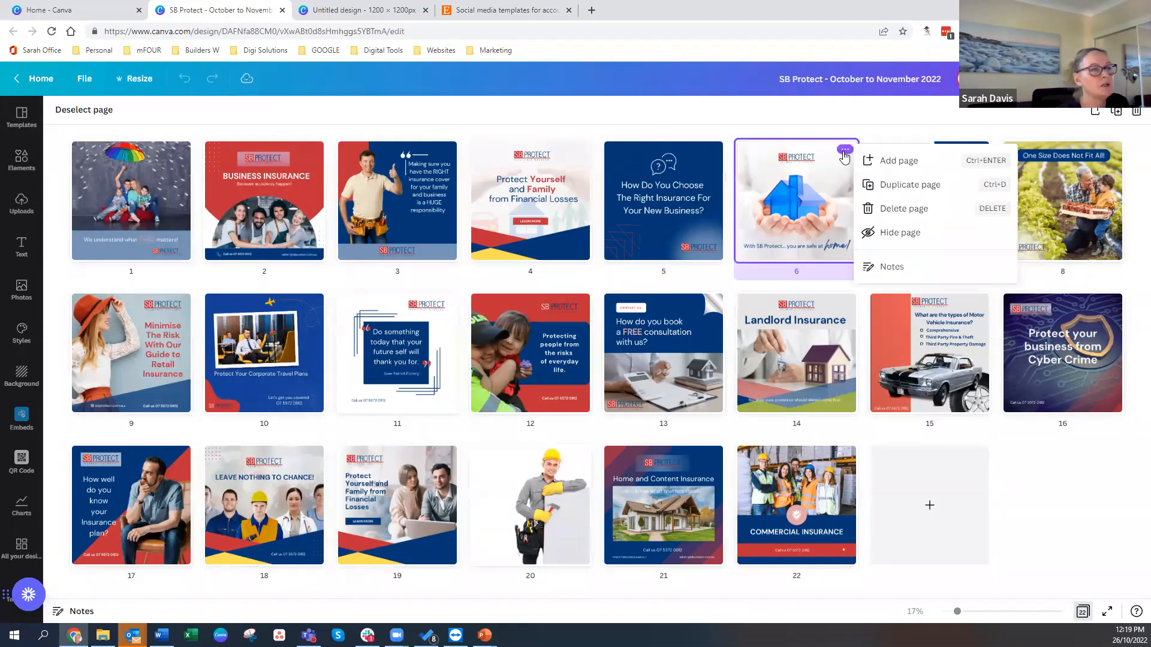
click(886, 186)
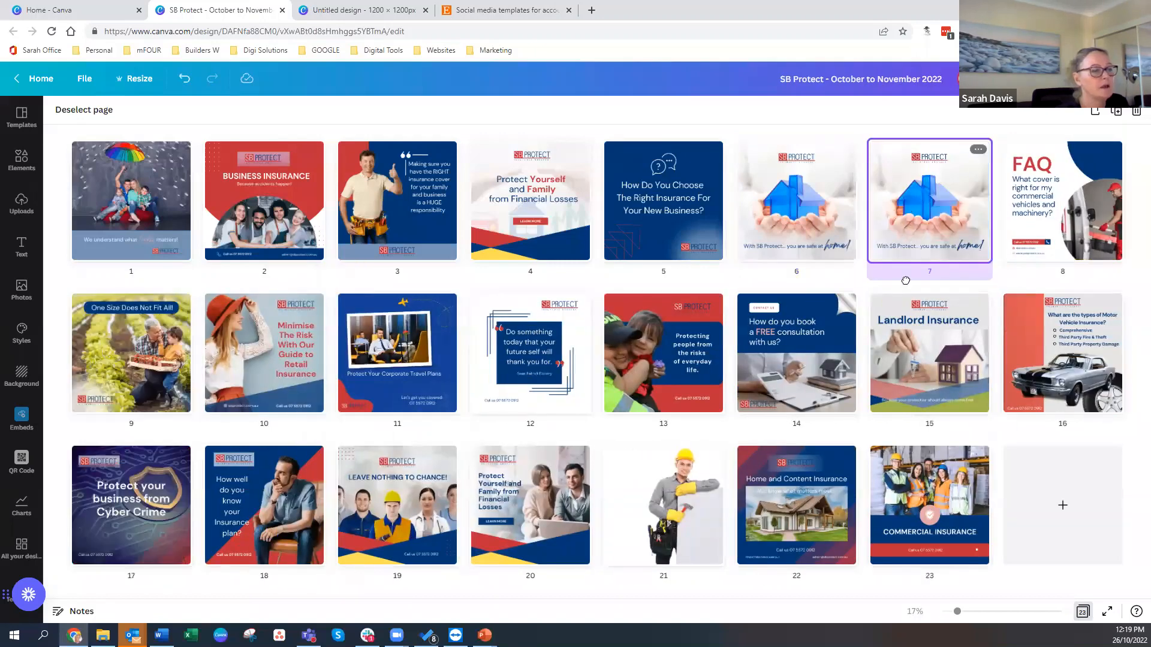
- Move the duplicated blue house page to the end of the design and open page 19 for editing
drag(905, 275, 1031, 517)
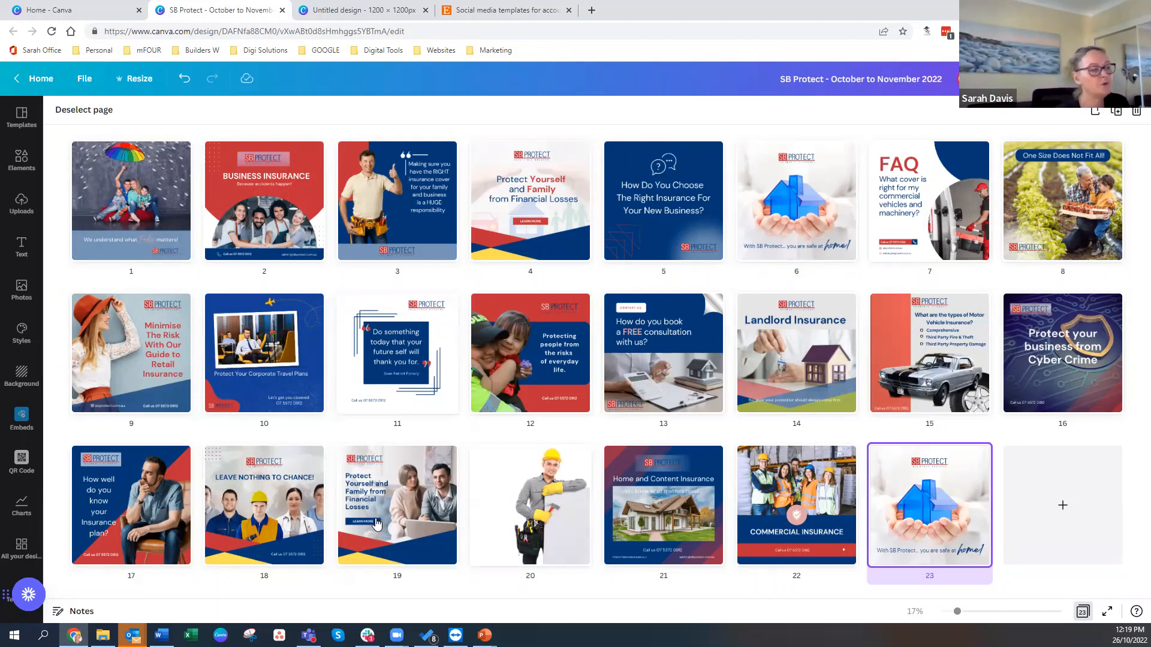
click(415, 552)
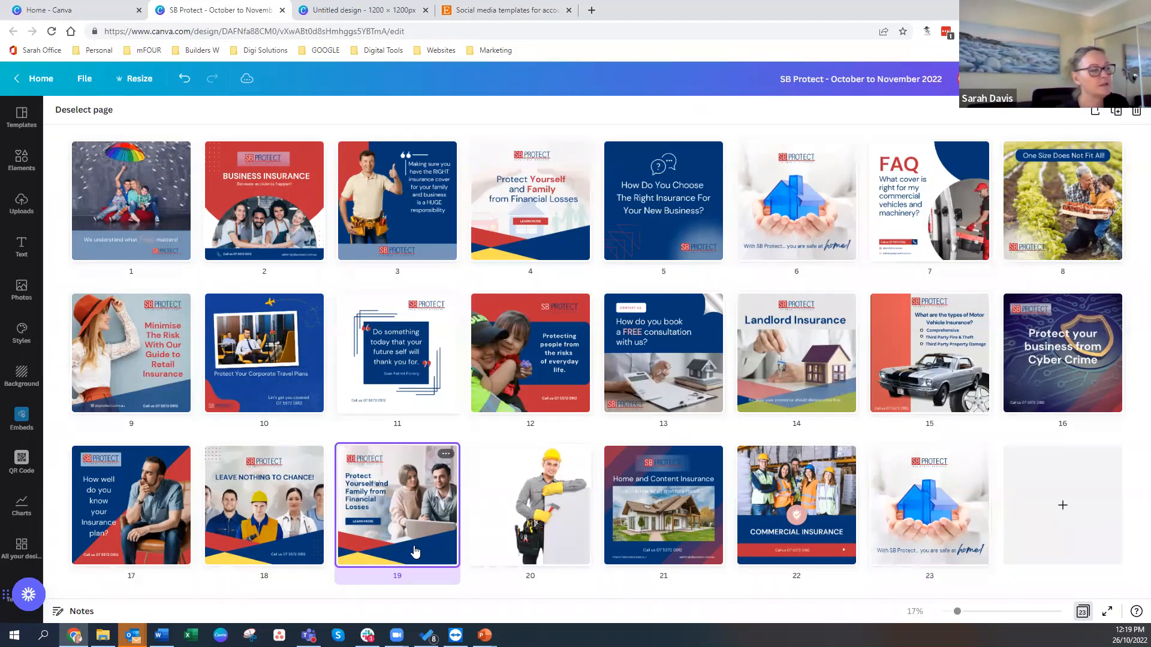
double_click(408, 507)
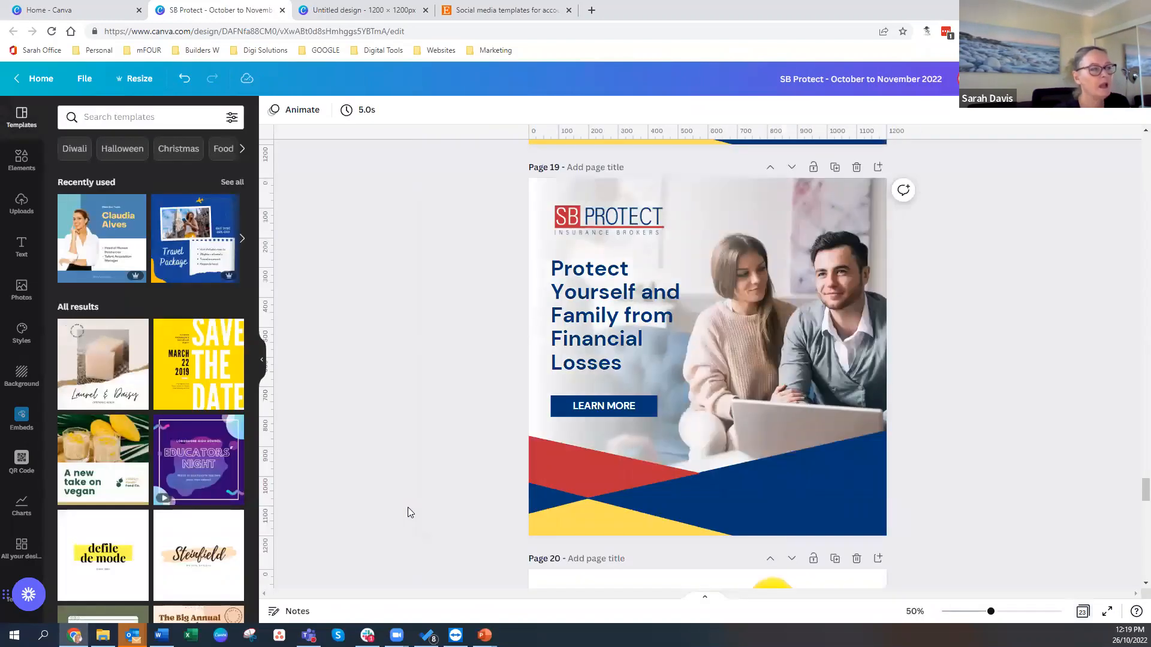
- Inspect the dark blue and yellow shapes along the lower edge of page 19 one after the other
click(861, 457)
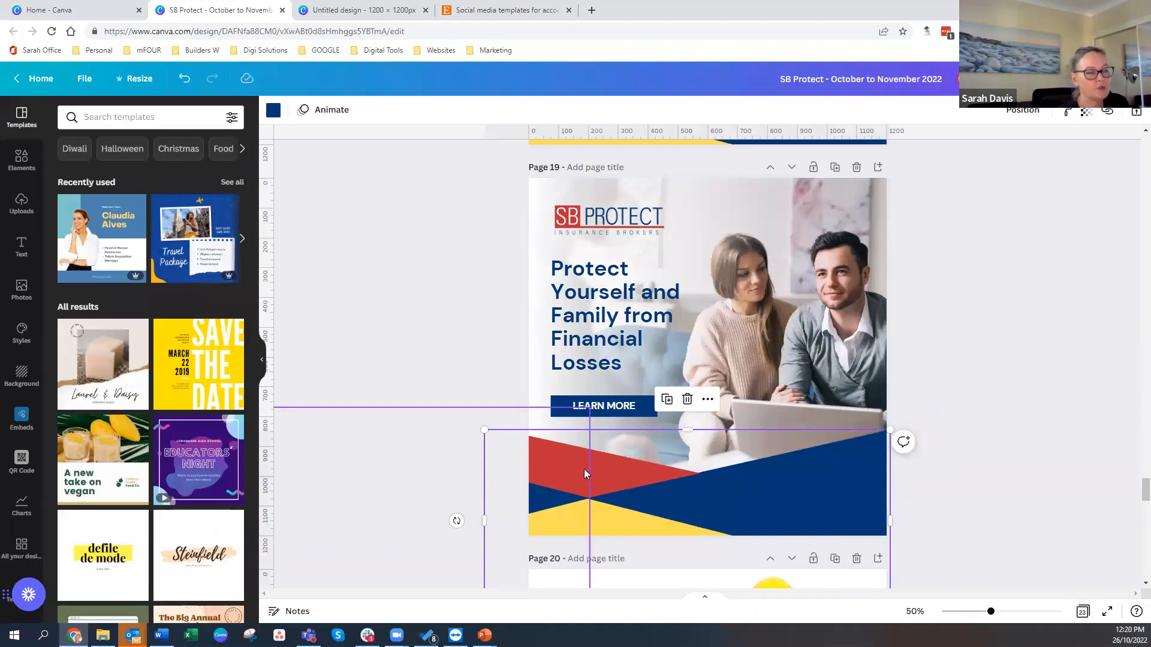
click(614, 514)
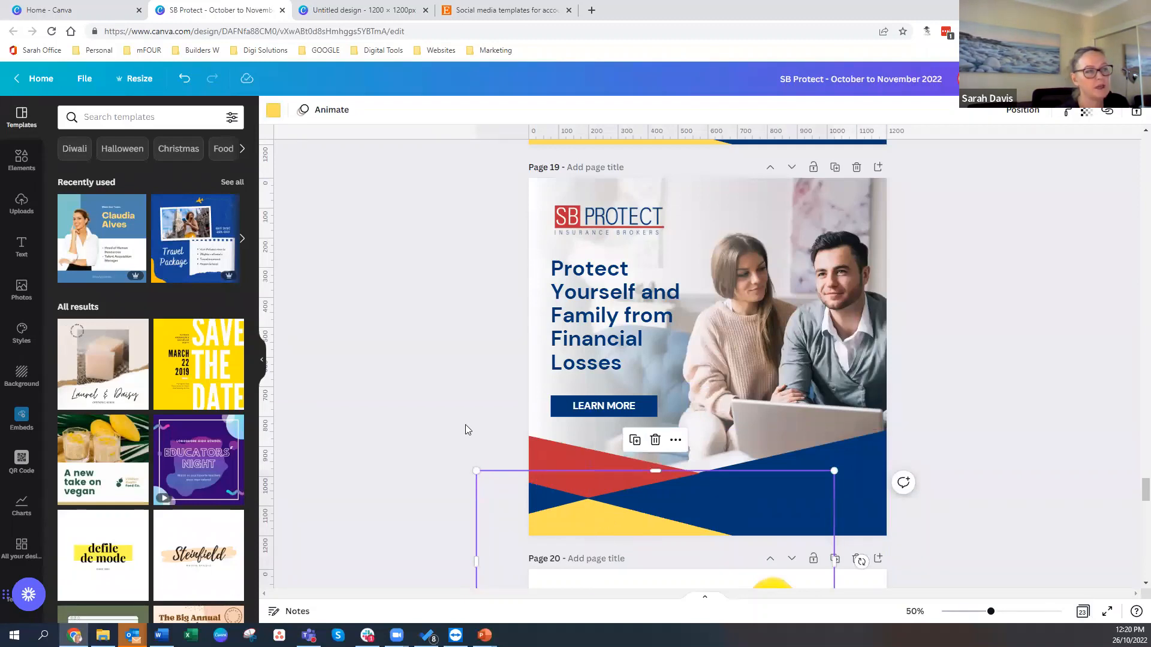
click(436, 406)
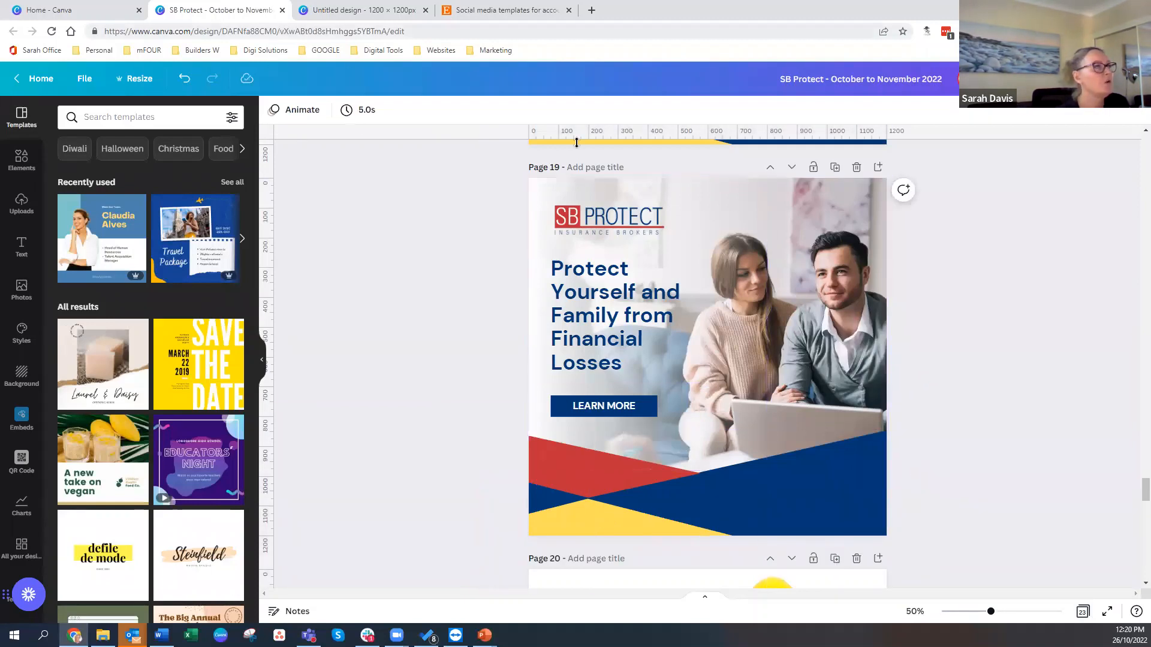
- Close the SB Protect design and its preview, and return to the untitled 1200 × 1200 px design
click(281, 10)
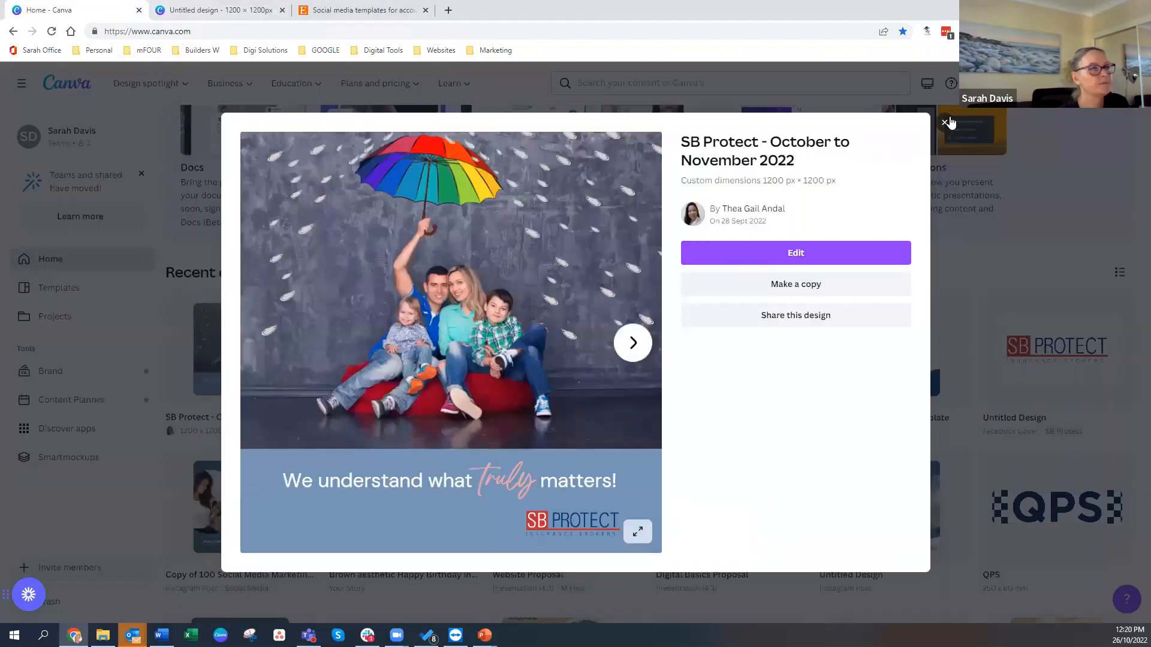
click(945, 122)
click(202, 17)
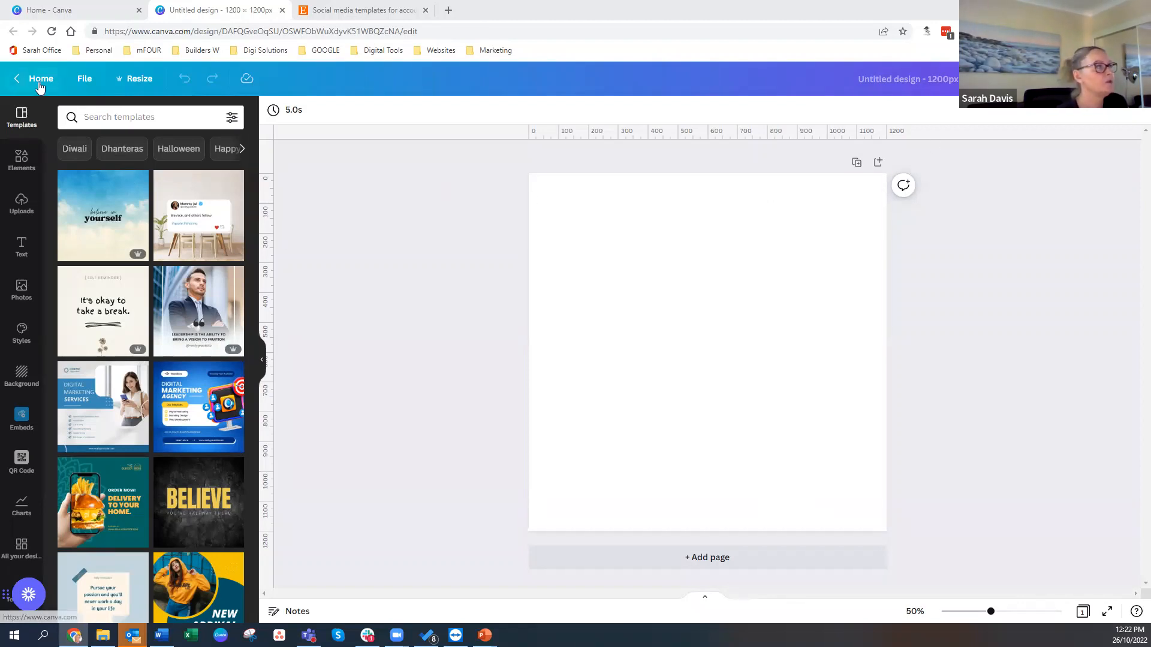
- Hide the rulers and guides in the blank design, and show them again
click(85, 79)
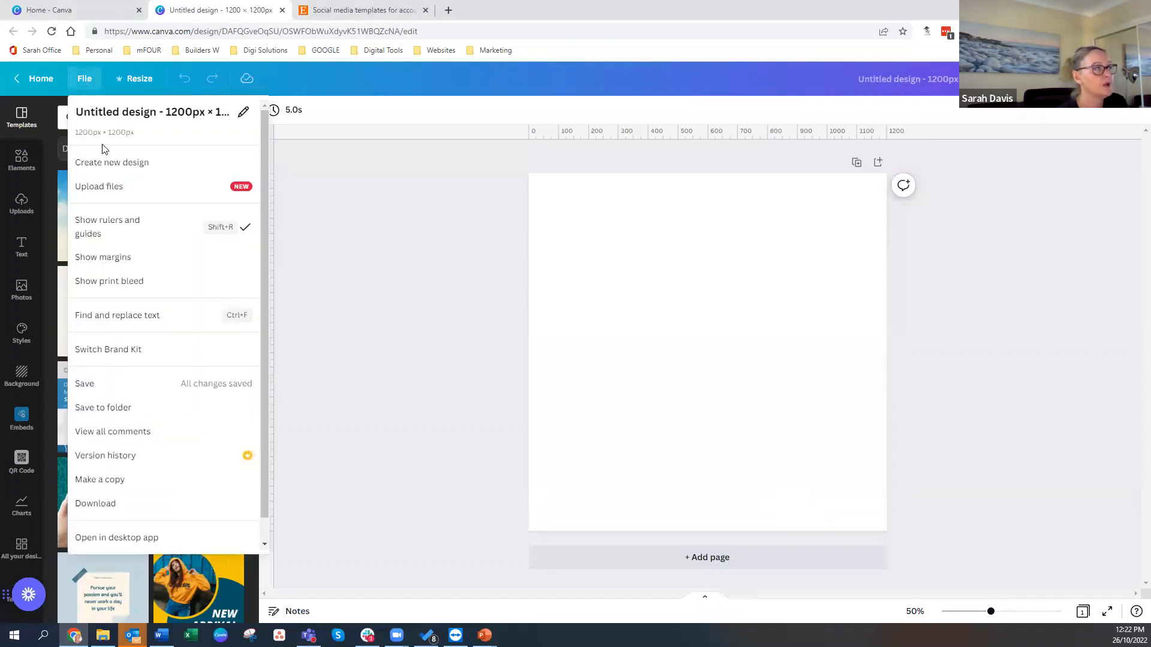
click(97, 239)
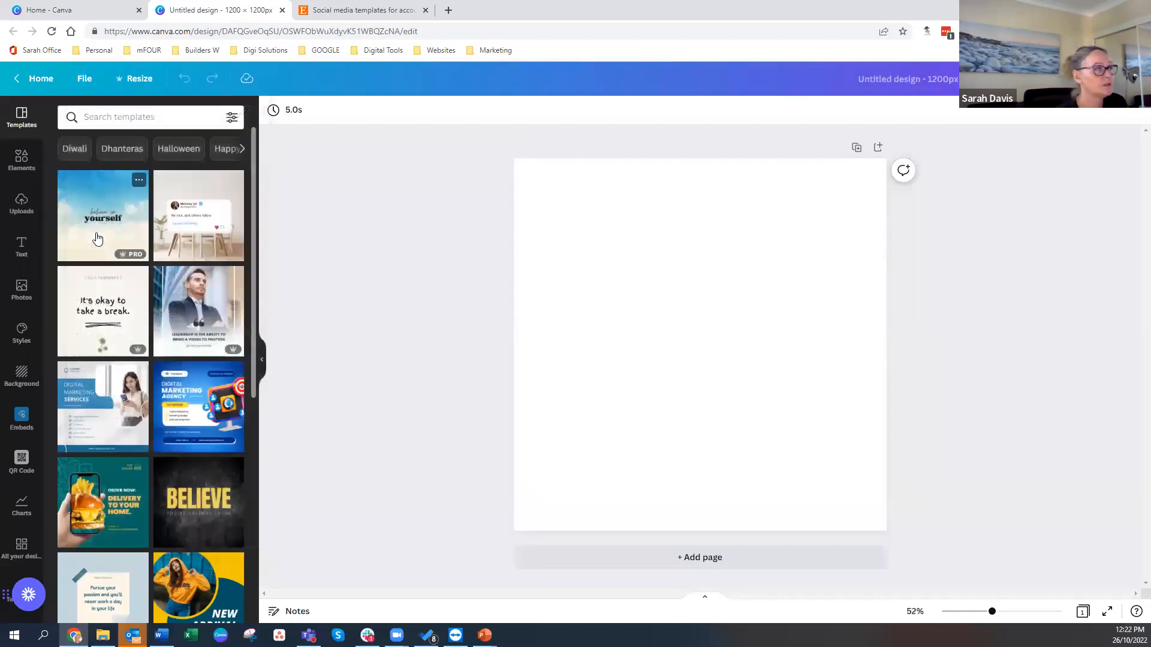
click(85, 79)
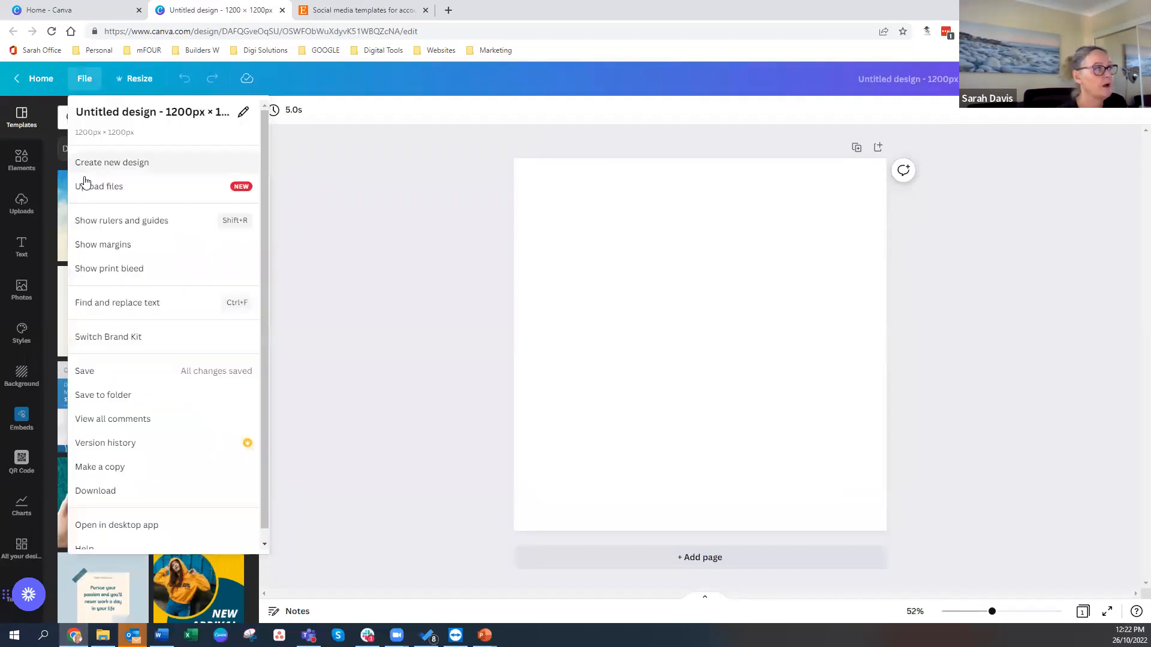
click(102, 224)
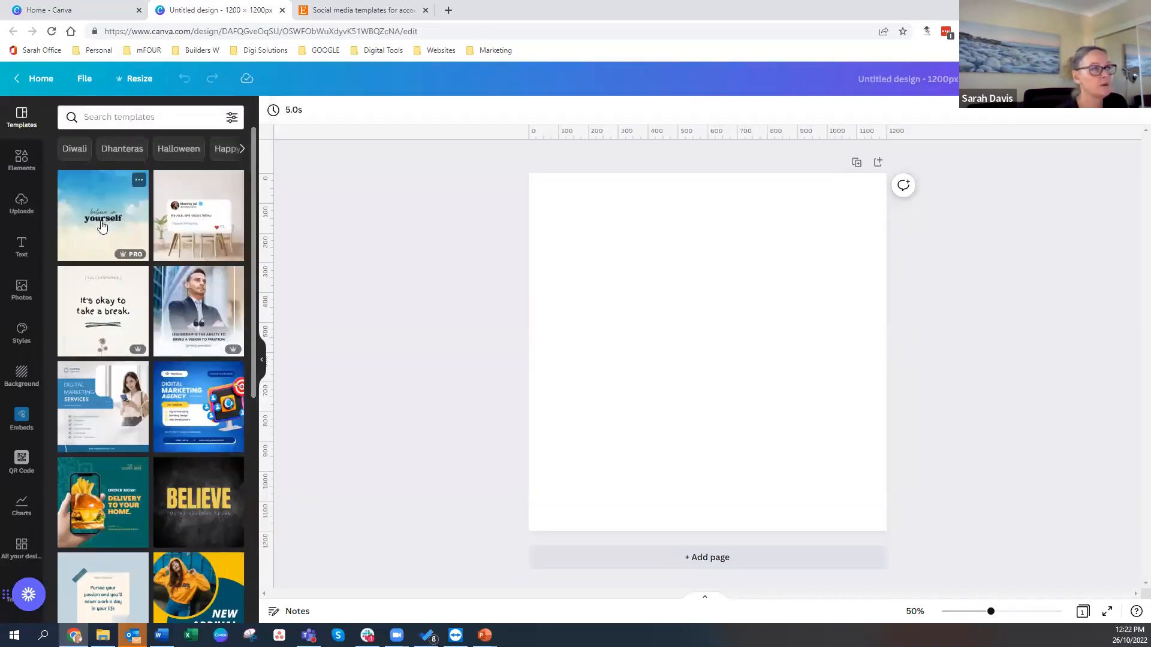
- Show the margins and the print bleed on the blank page
click(84, 83)
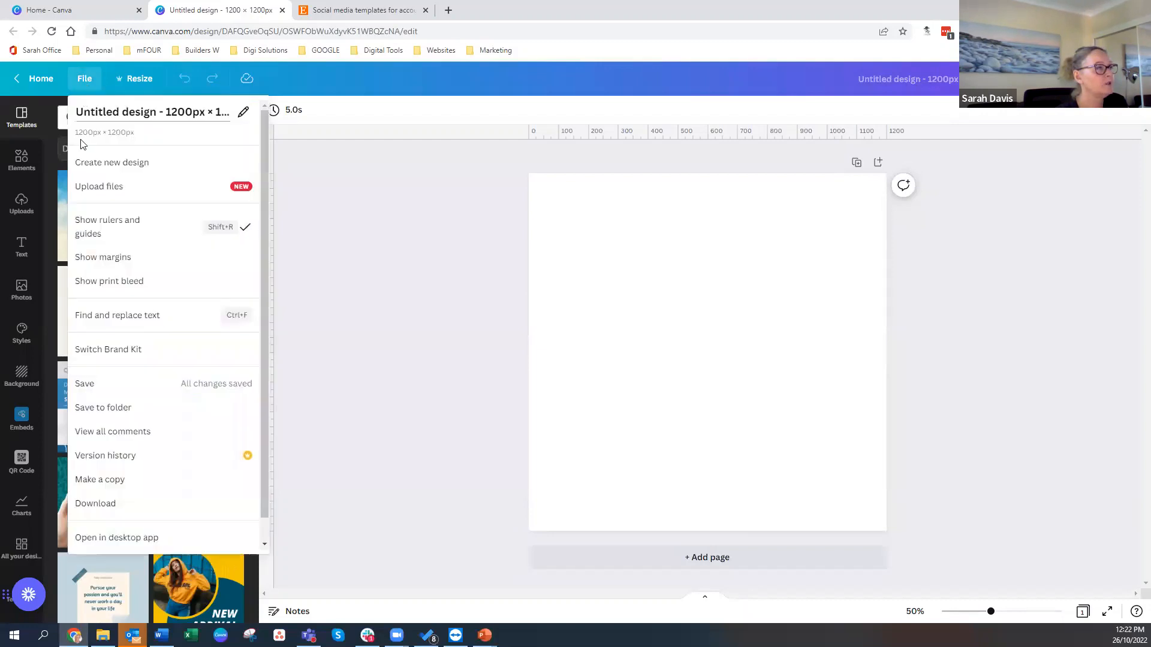
click(103, 258)
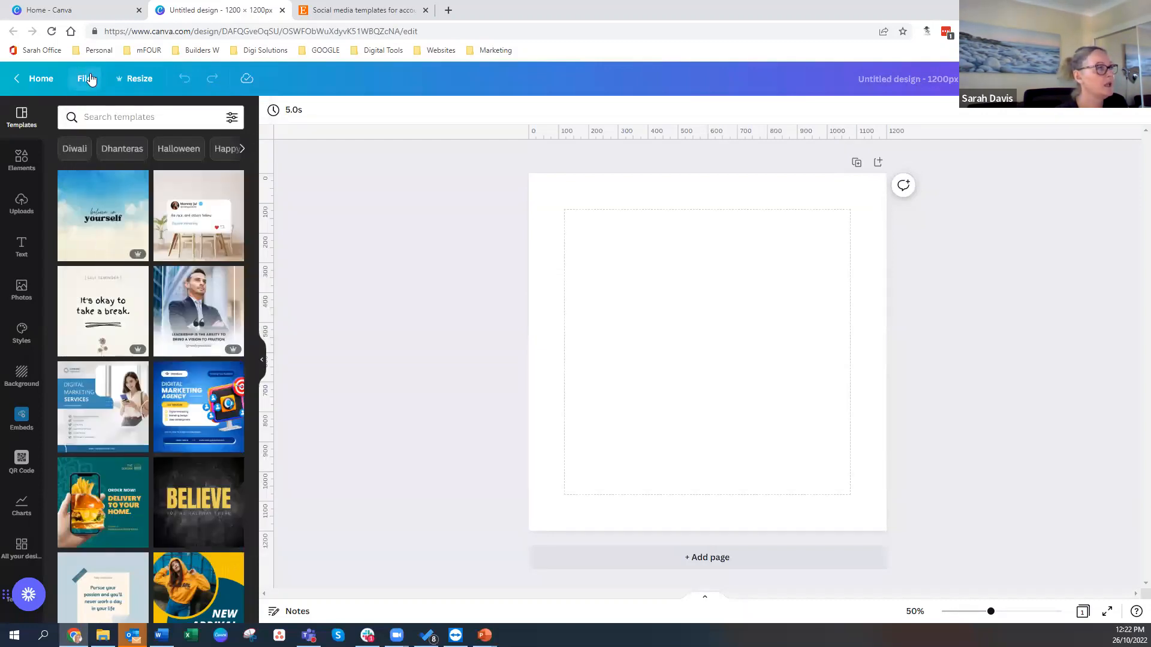
click(87, 78)
click(123, 282)
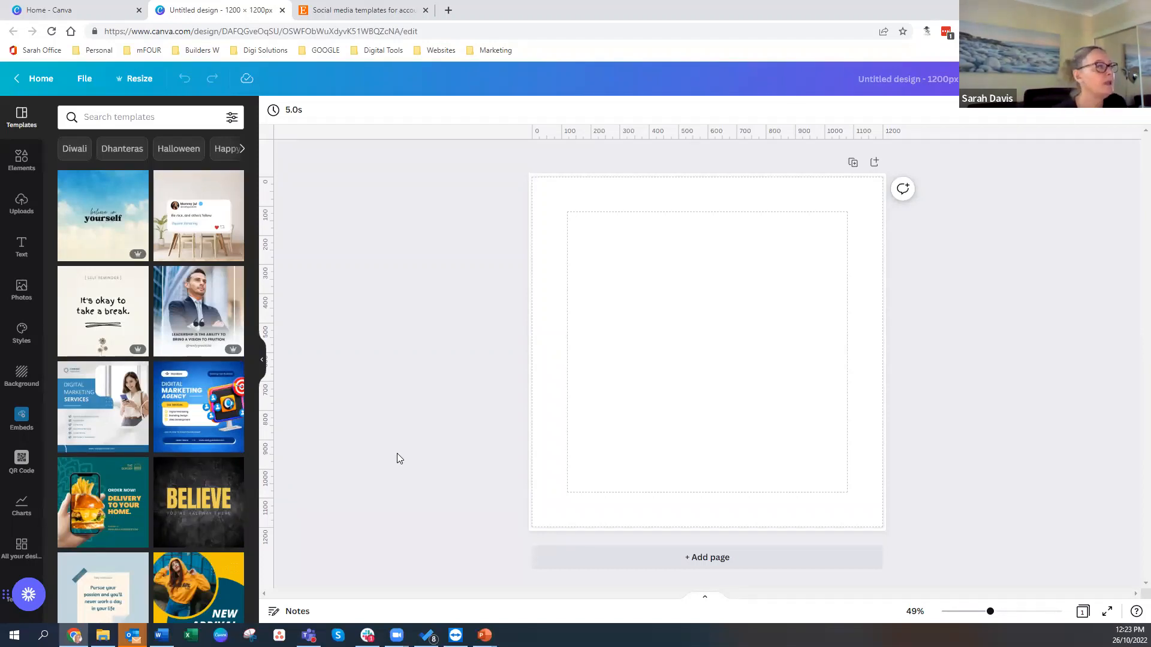
- Add a square shape, enlarge it past the page edges, and pull its upper-right corner in to the bleed line
click(23, 157)
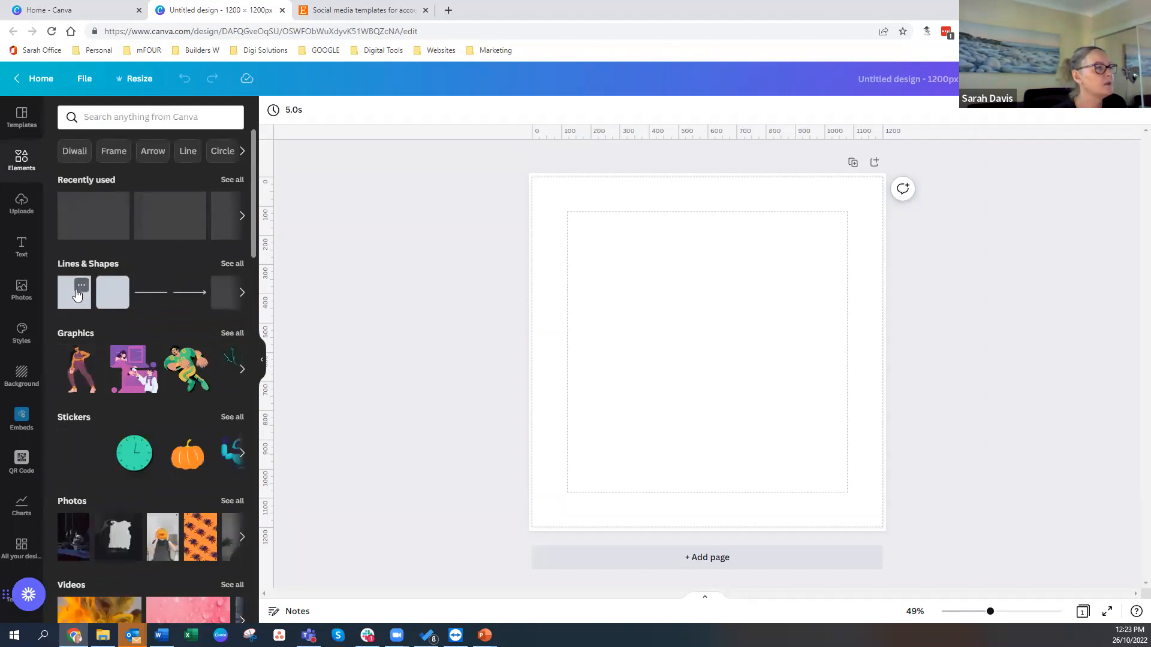
drag(77, 292, 601, 282)
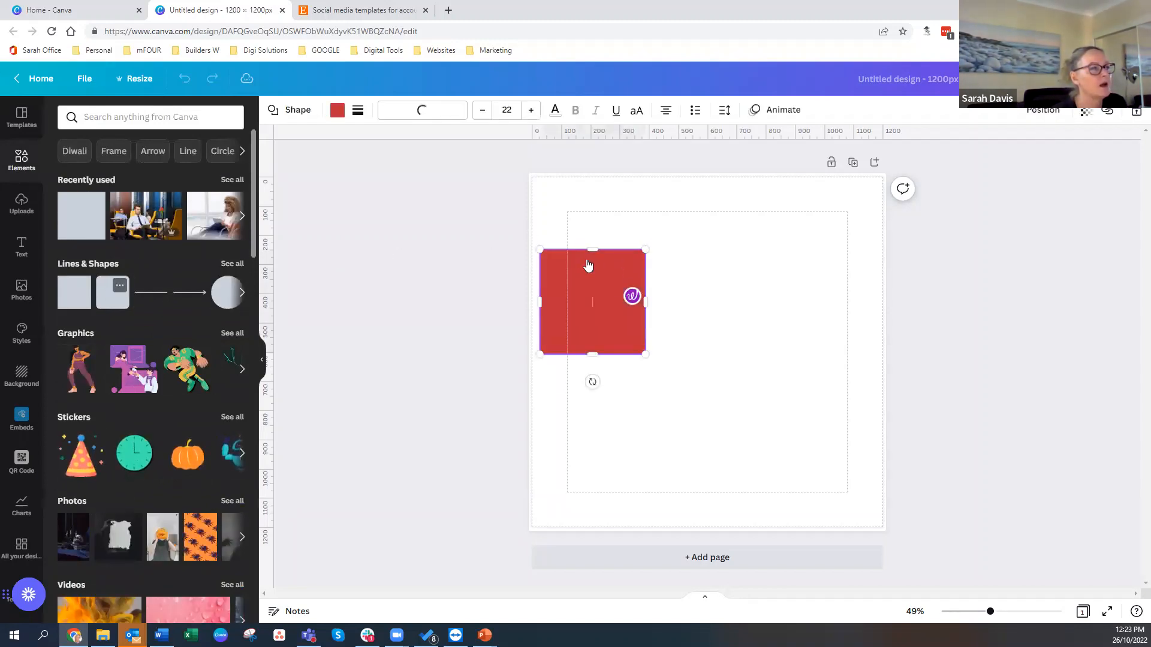
drag(540, 250, 519, 163)
drag(962, 499, 959, 558)
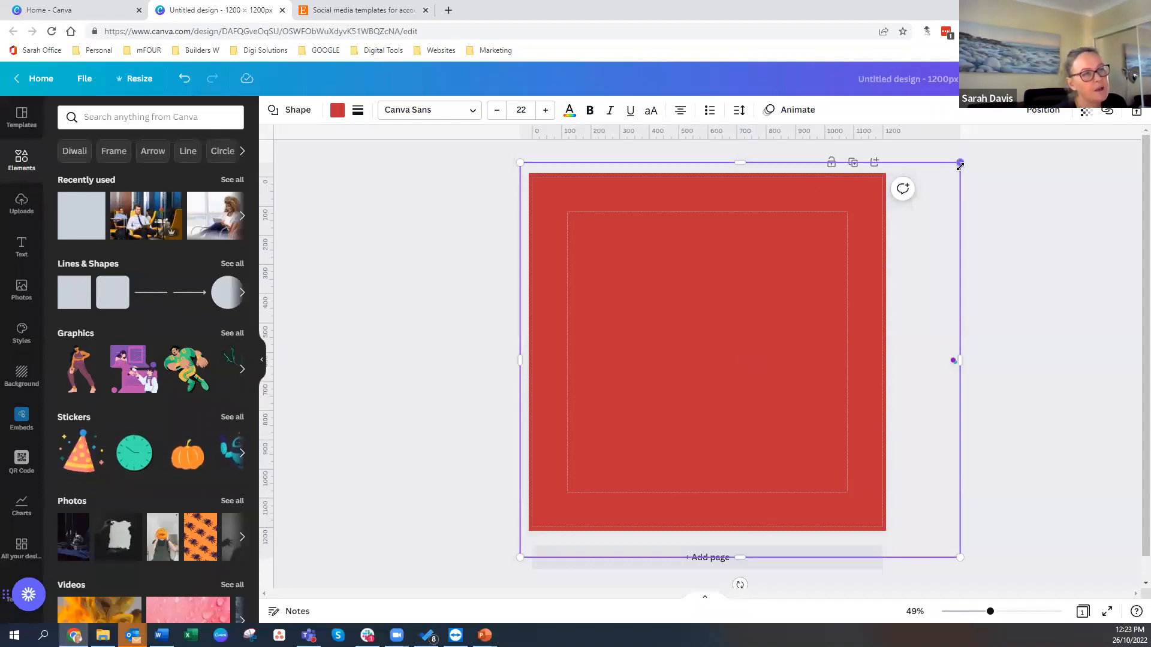
drag(959, 166, 881, 178)
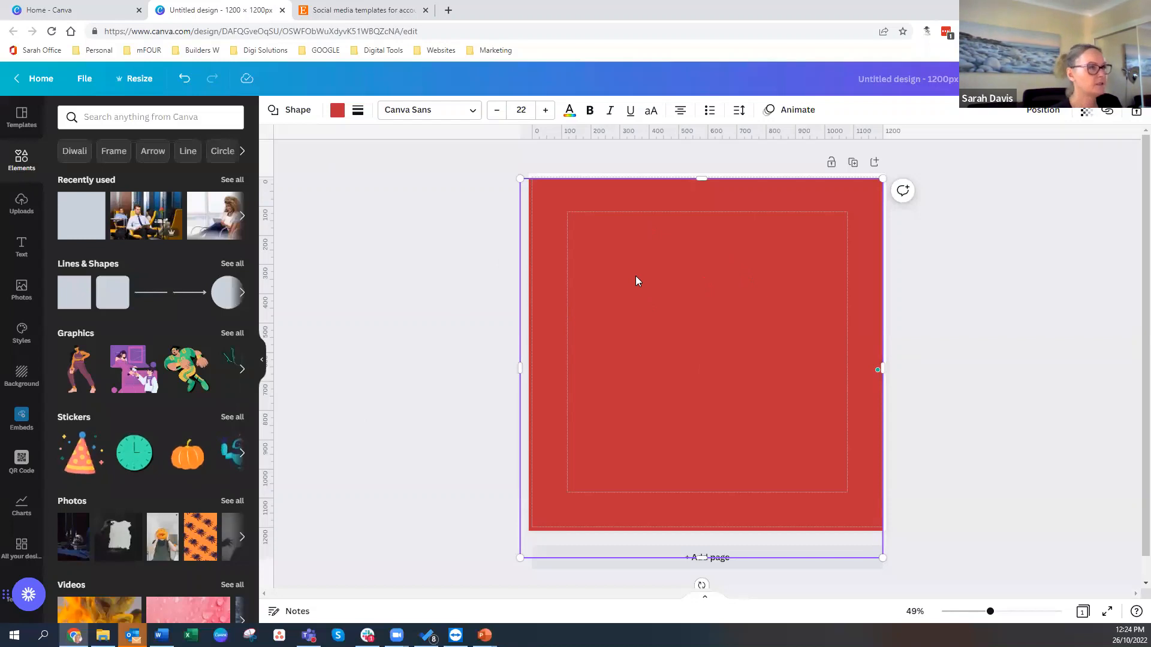
- Delete the red square and hide the print bleed and the margins
key(Delete)
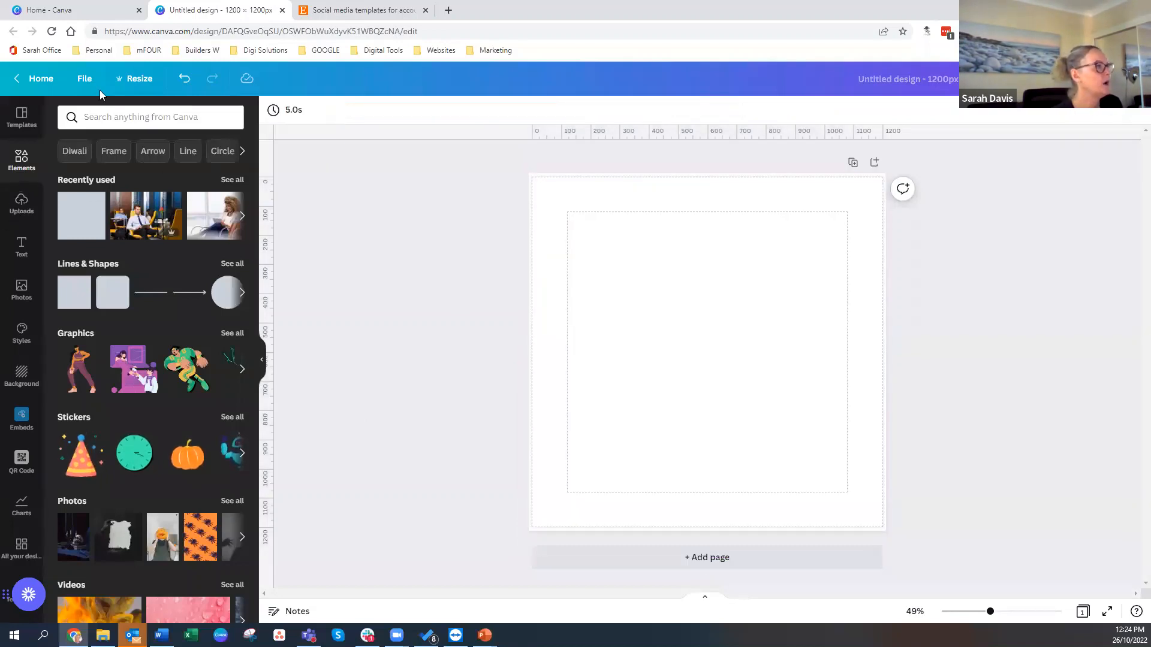
click(84, 78)
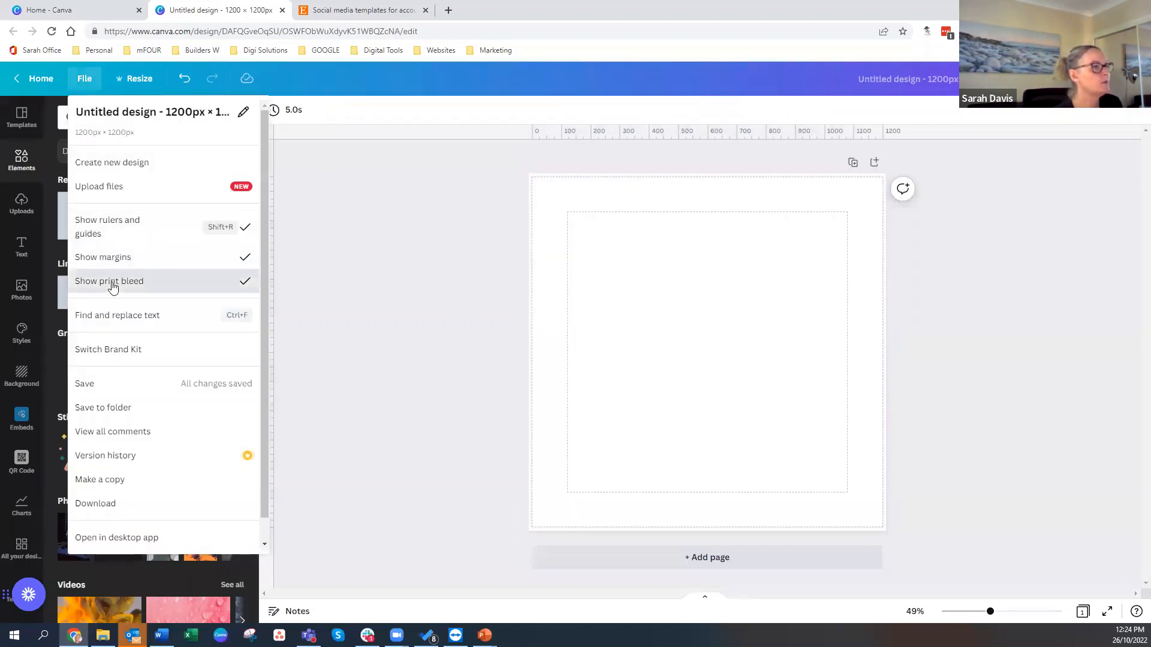
click(113, 282)
click(85, 81)
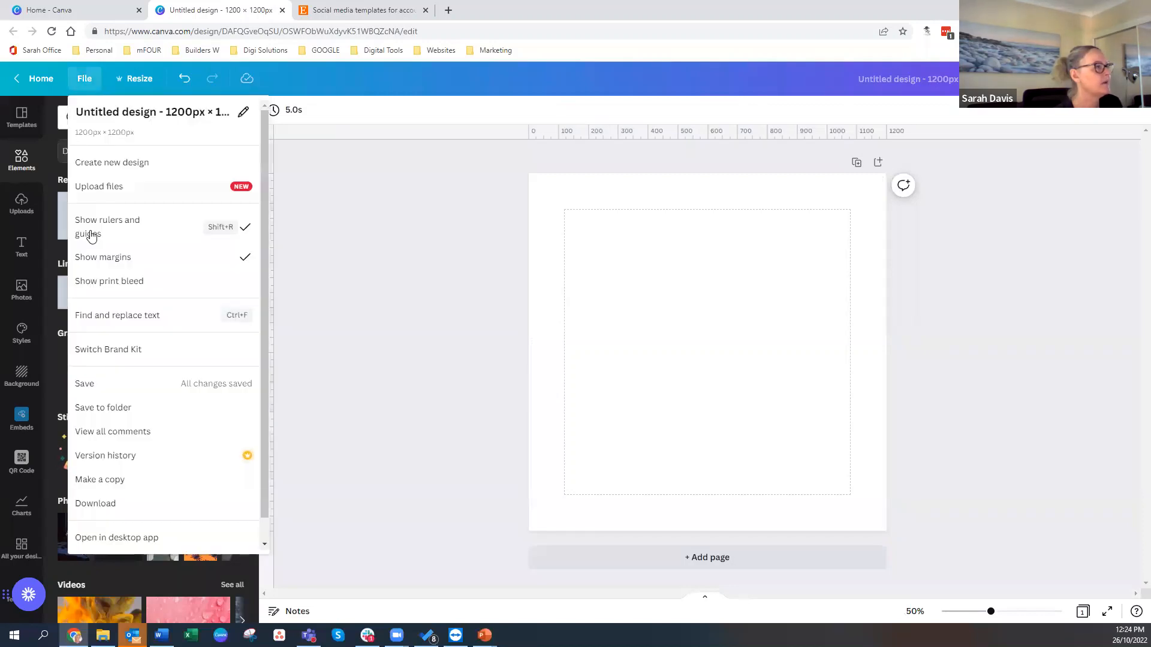
click(103, 258)
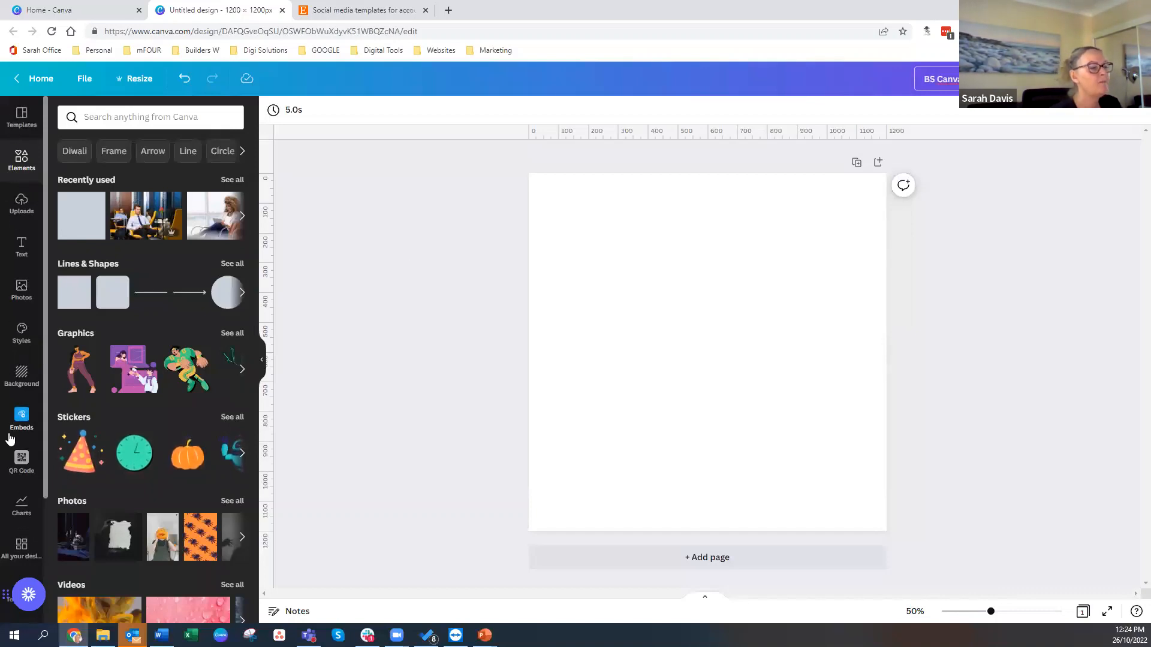
- Turn off the Loom Quick Record button for Canva
mouse_move(18, 539)
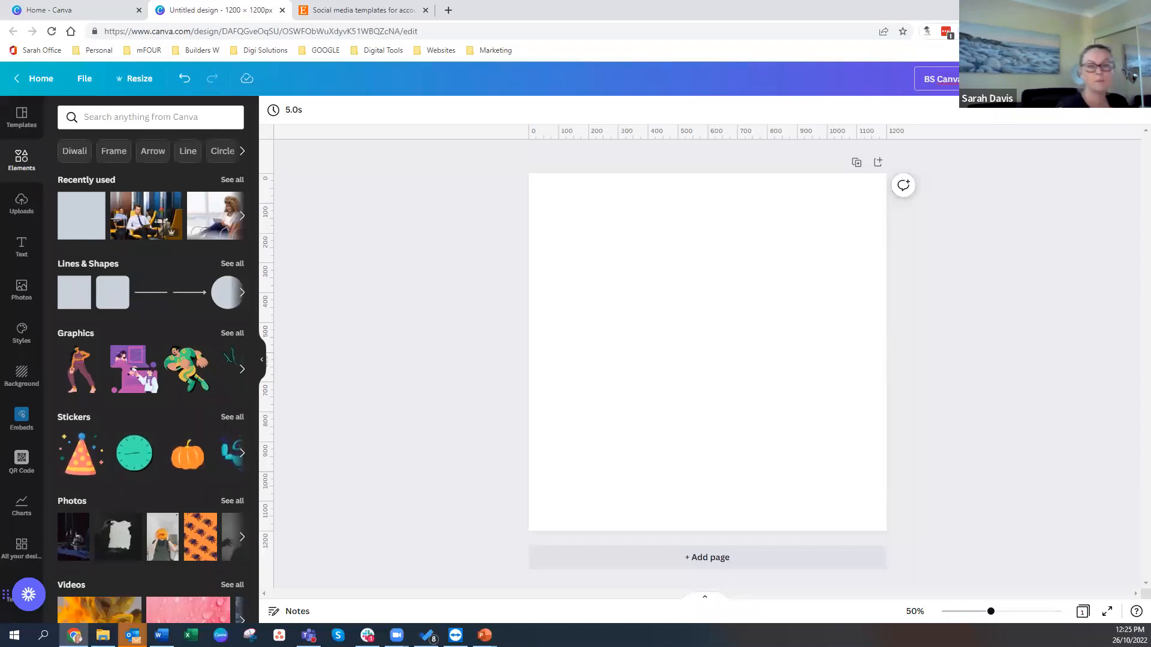
mouse_move(27, 596)
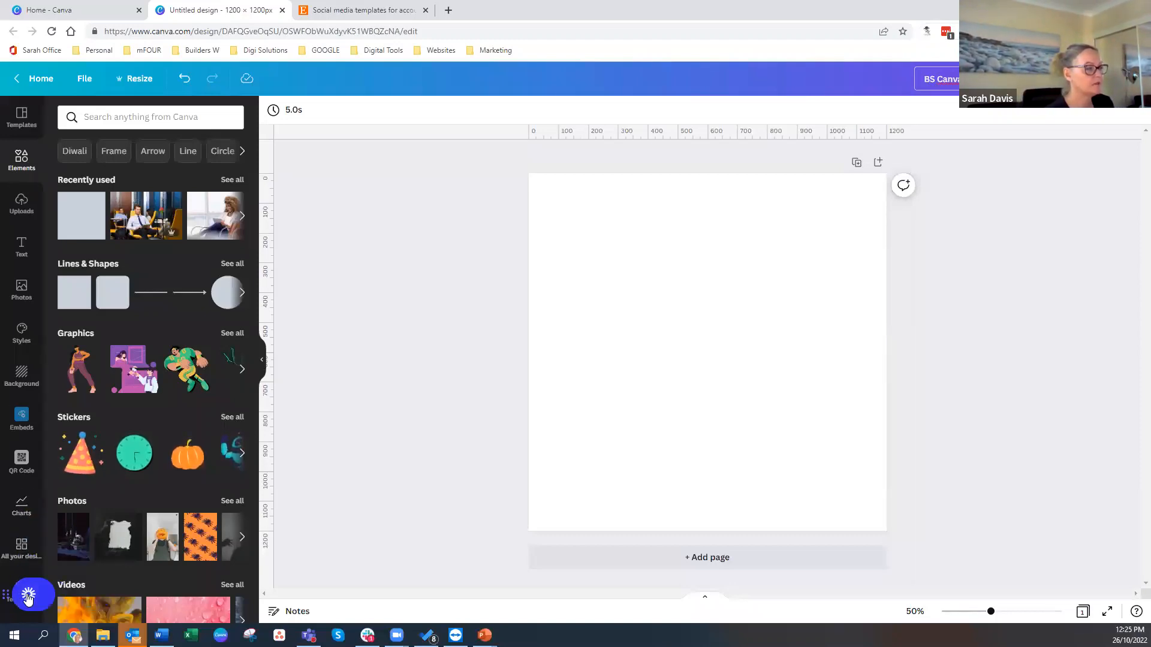
click(22, 499)
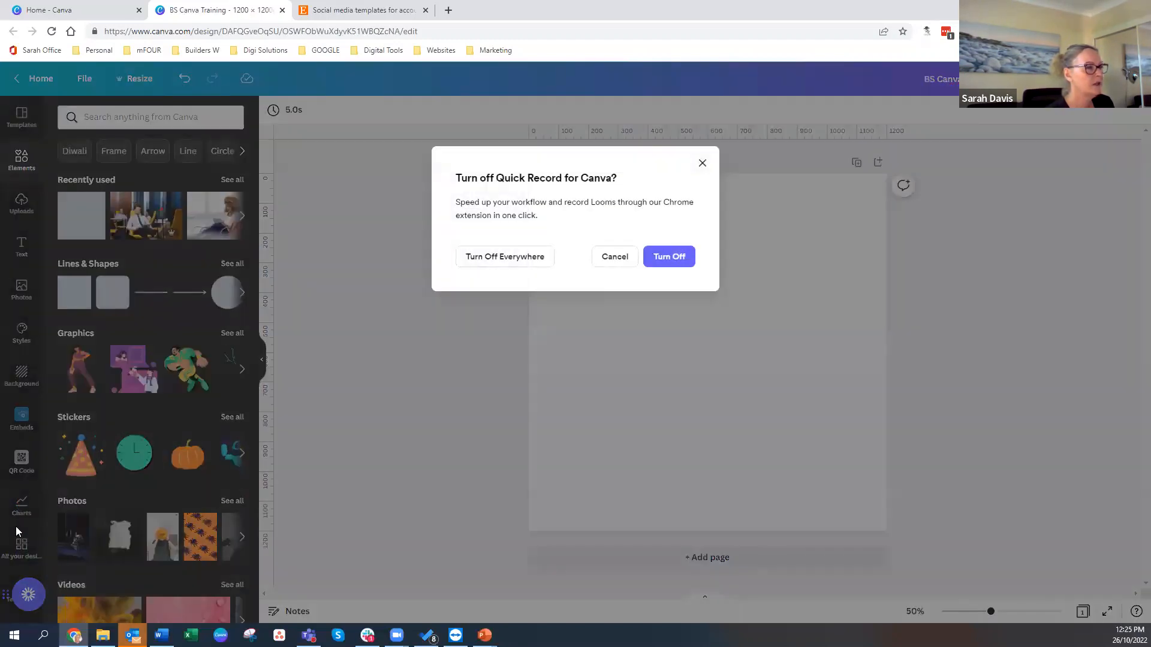
click(667, 258)
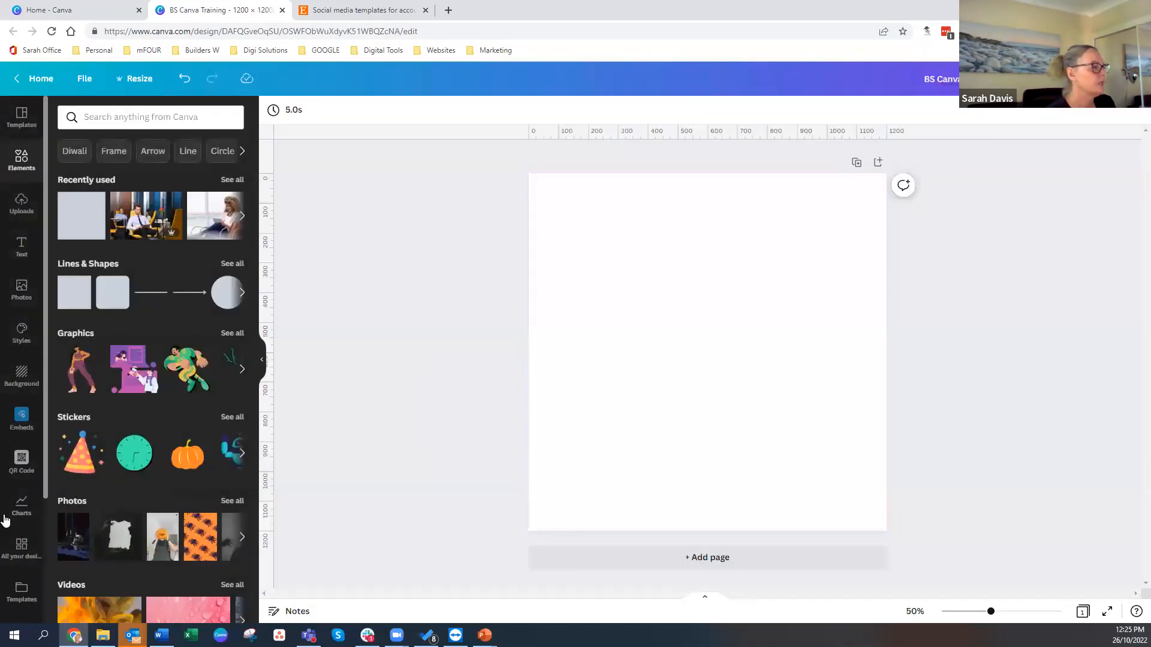
- Search the templates for "accountant" and browse the matching designs
click(21, 118)
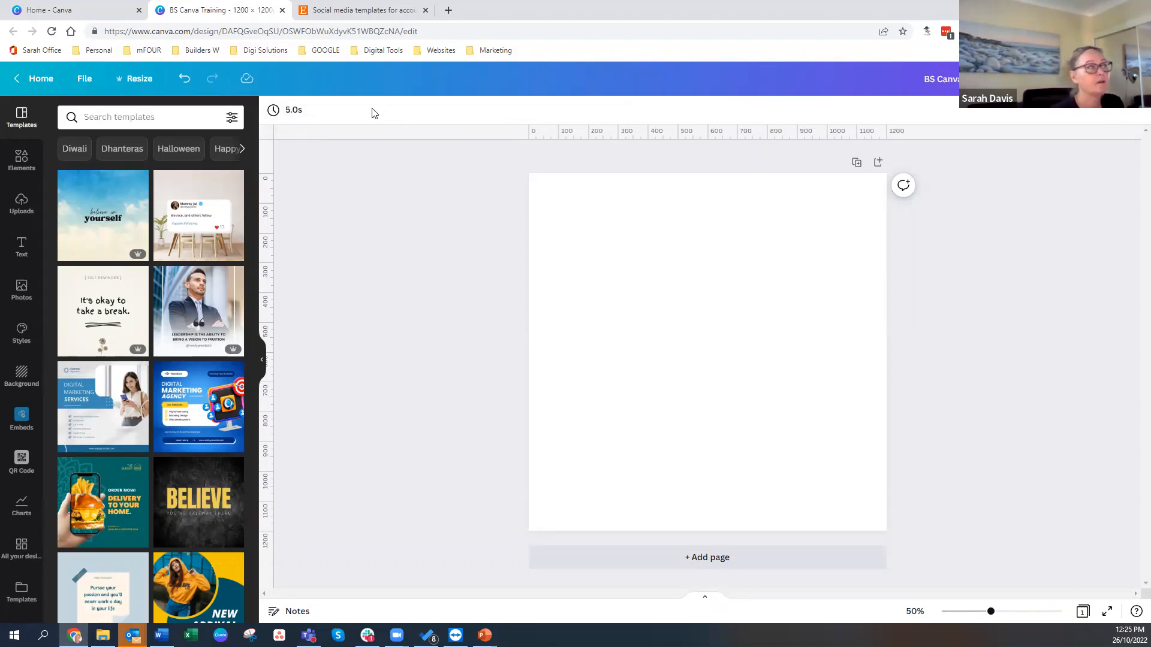
click(11, 167)
click(19, 119)
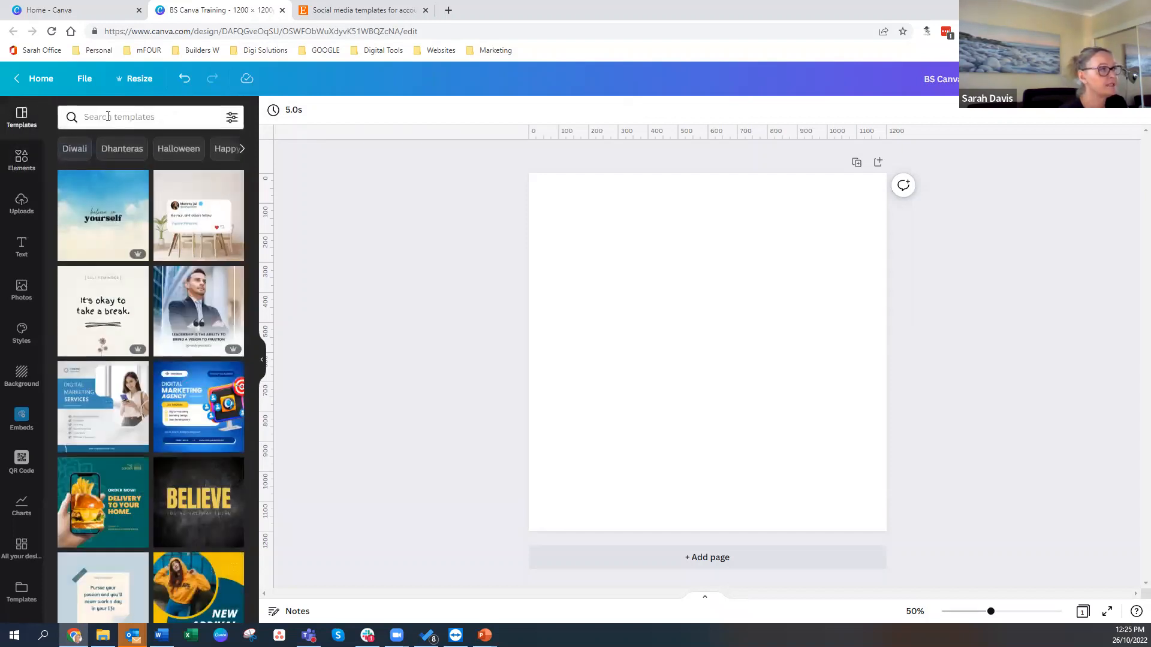
click(108, 117)
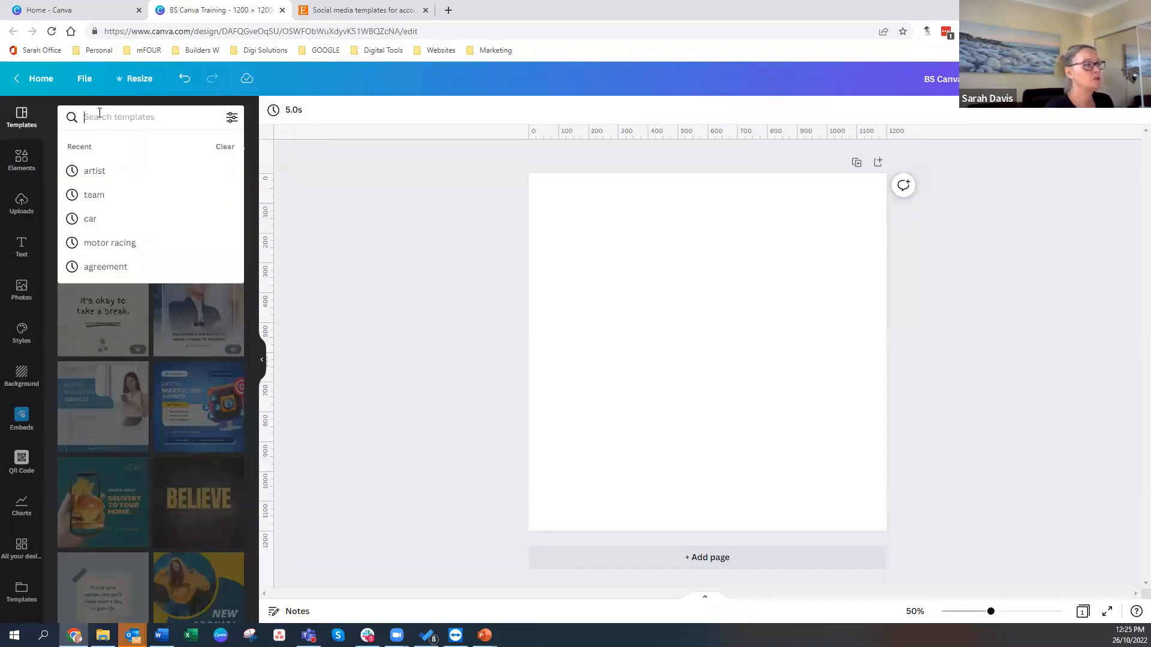
text(acc)
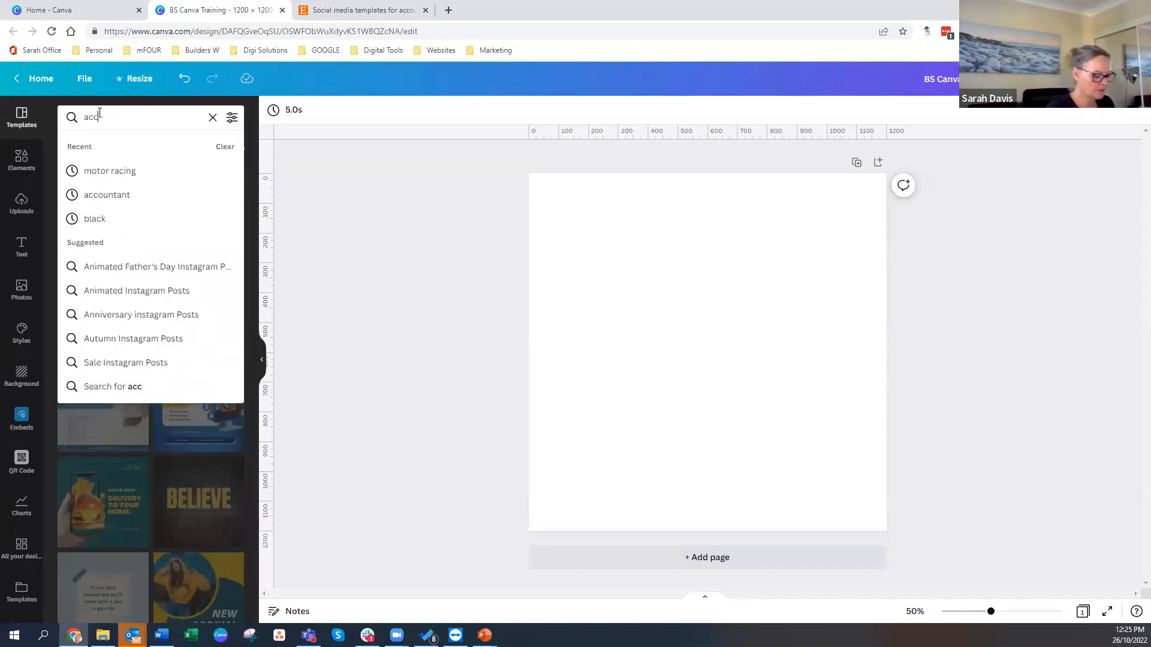
text(ountant)
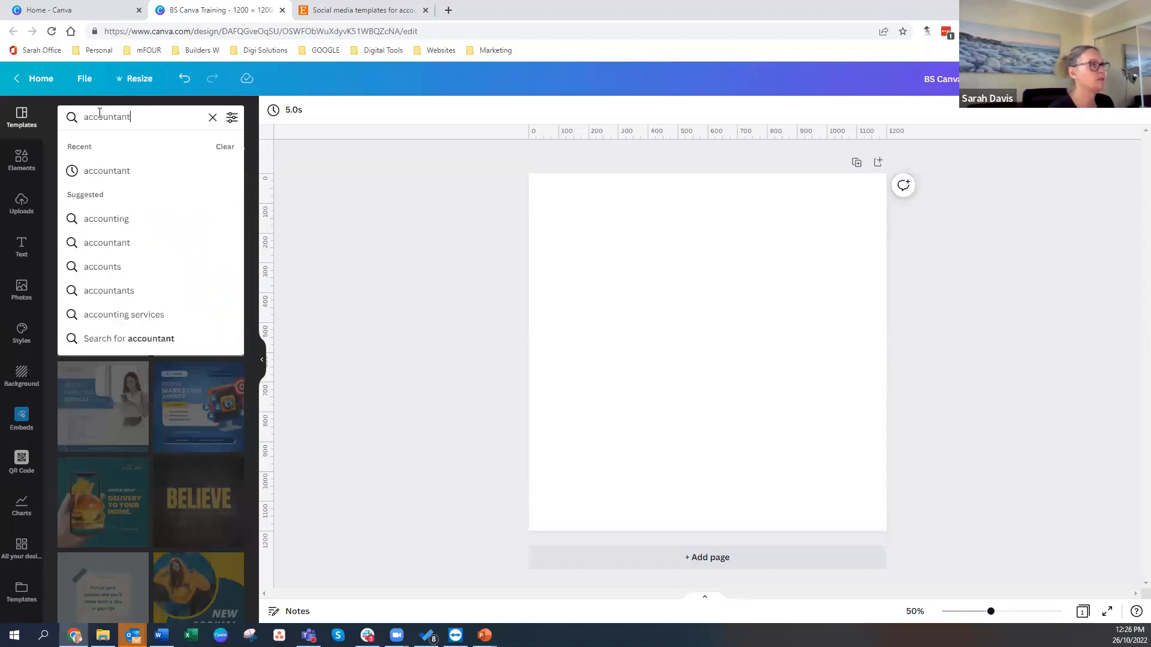
click(139, 172)
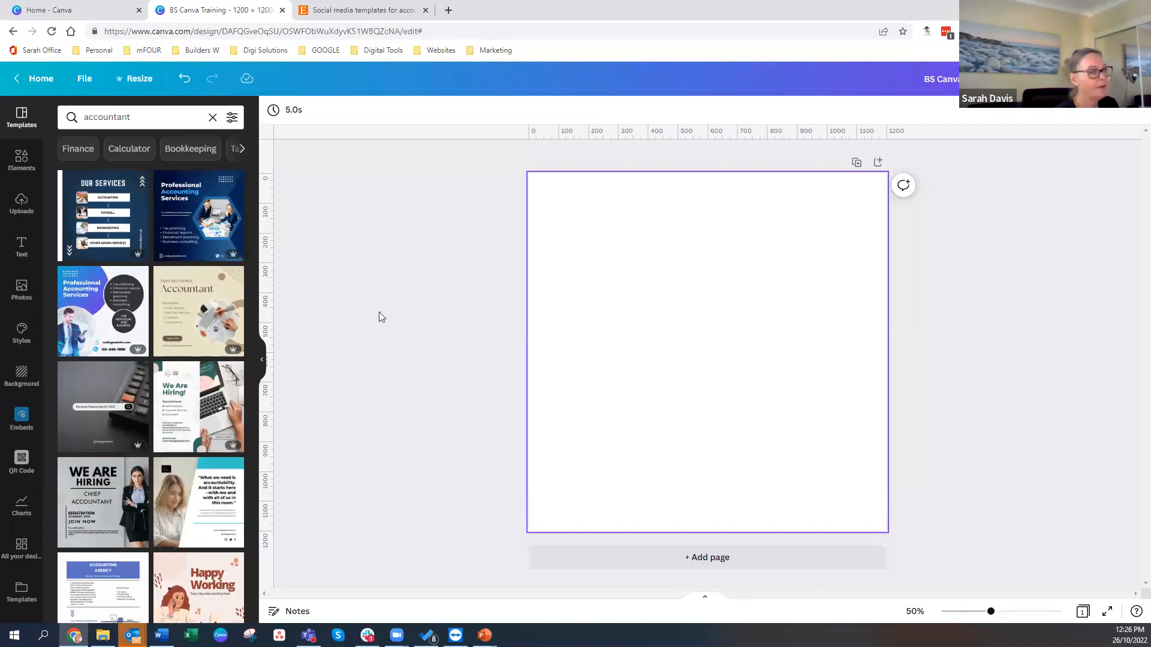
scroll(150, 420, down, 3)
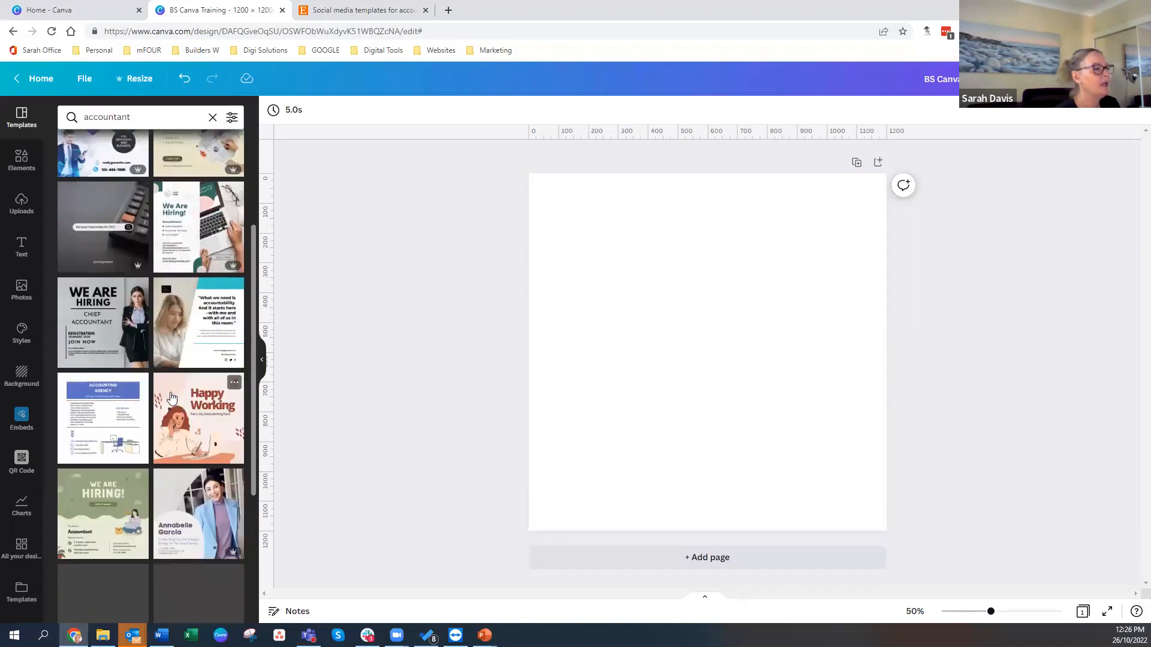
scroll(109, 423, down, 4)
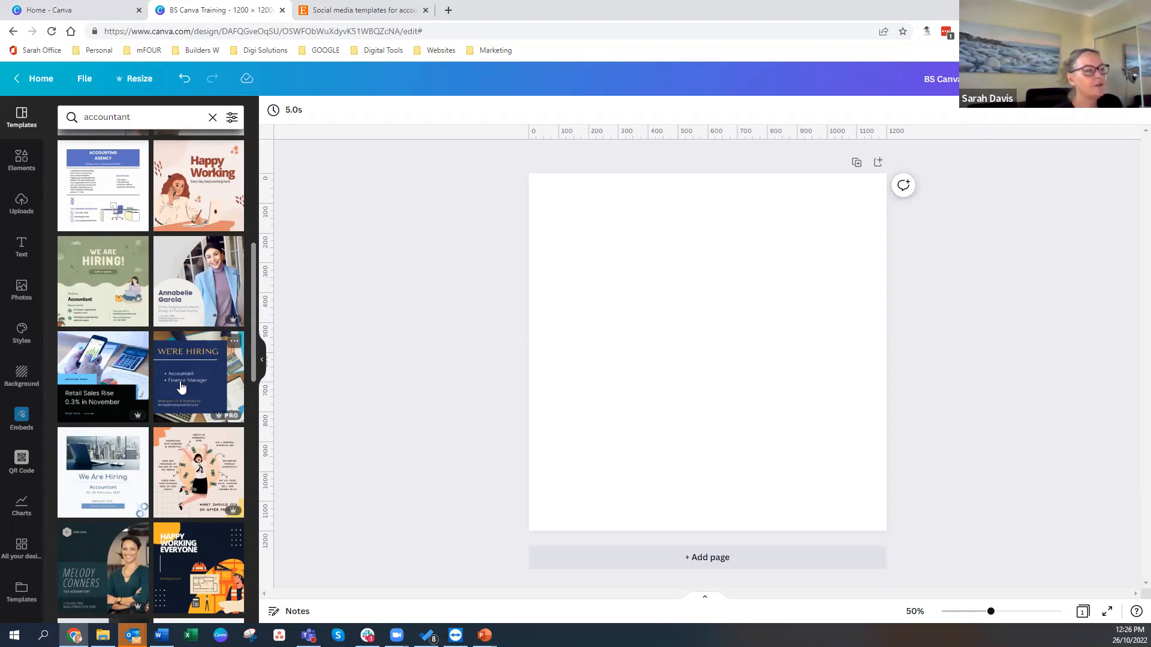
- Apply the "Professional Accounting Services" template to the page and open the design elements library
scroll(181, 386, up, 4)
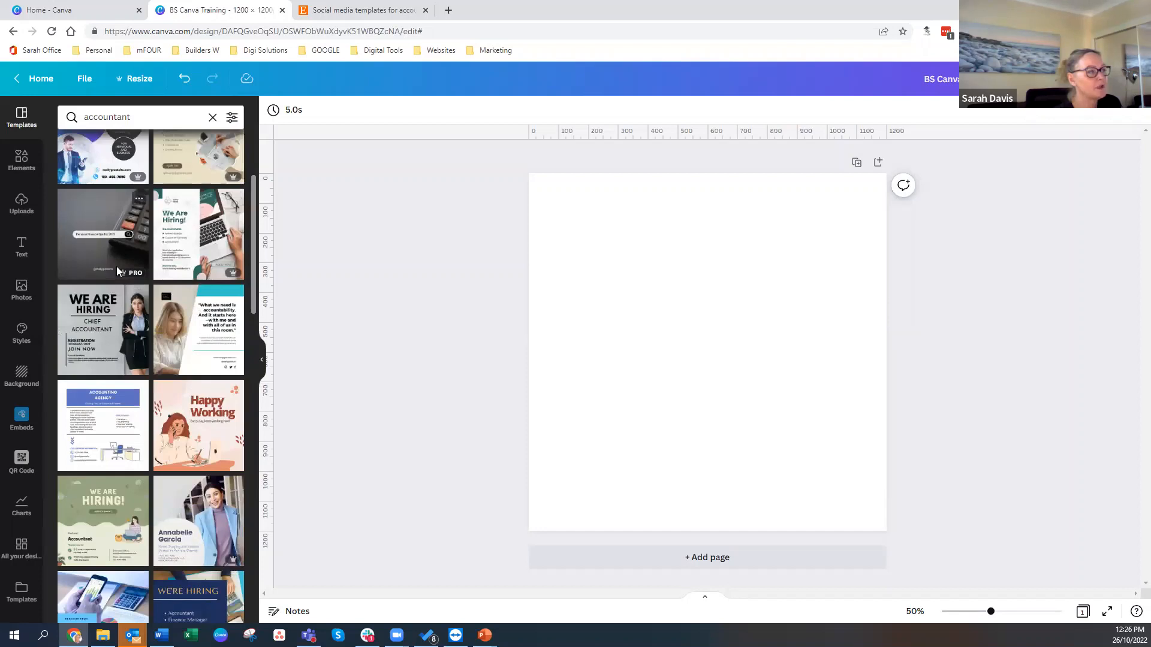
scroll(128, 256, up, 3)
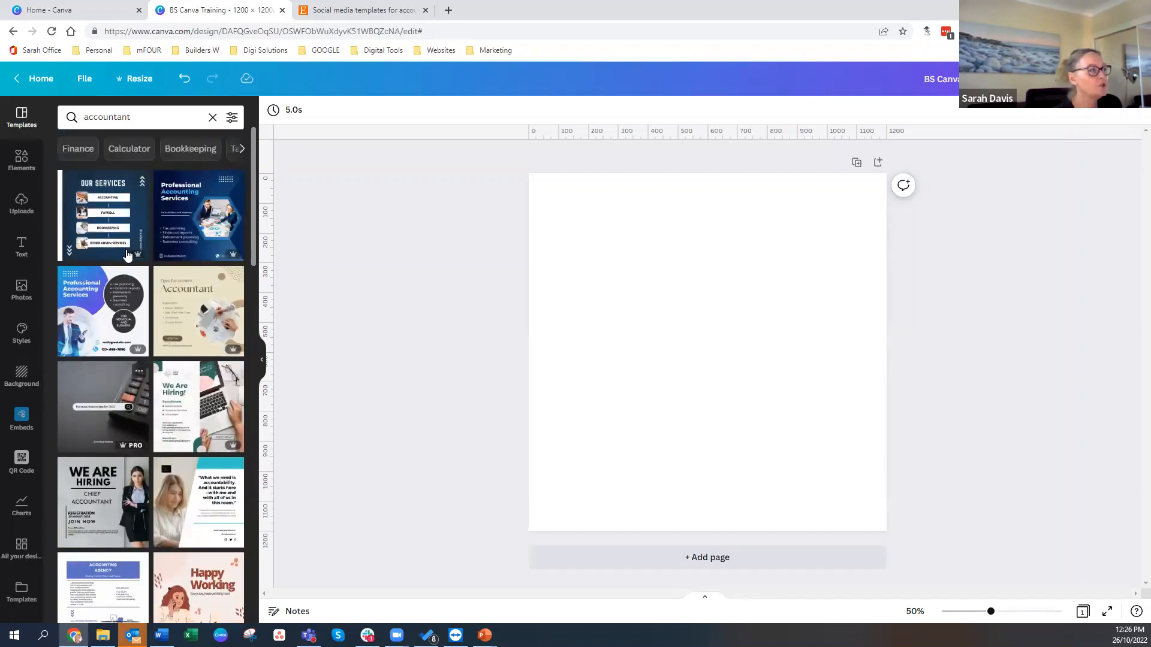
click(206, 213)
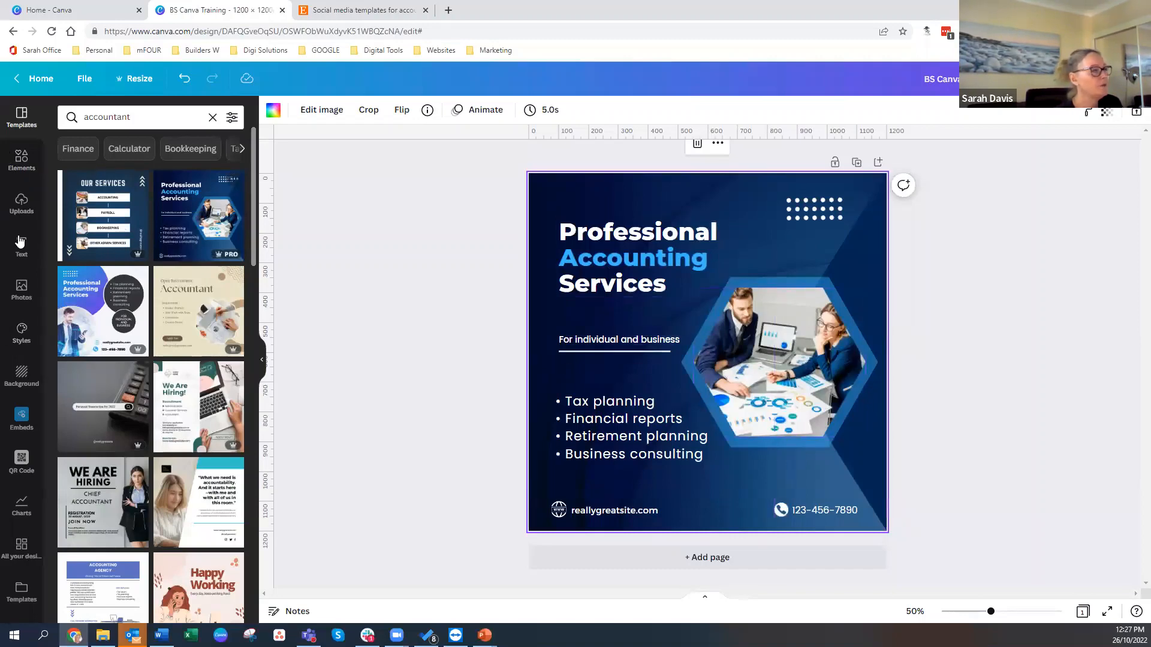
click(14, 162)
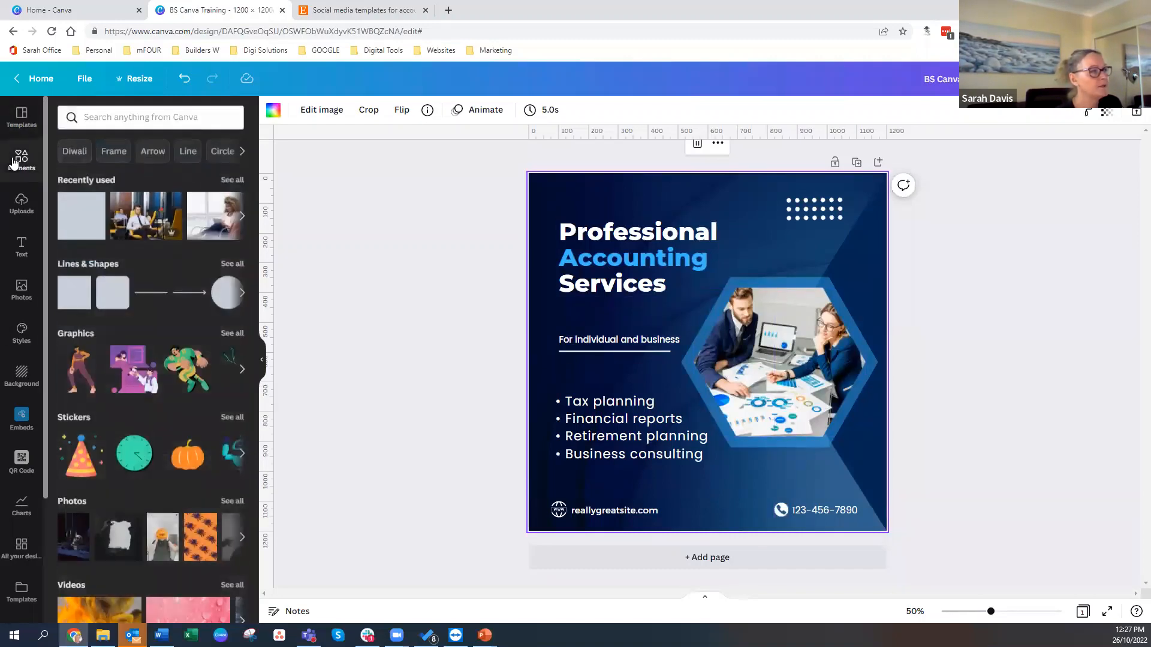
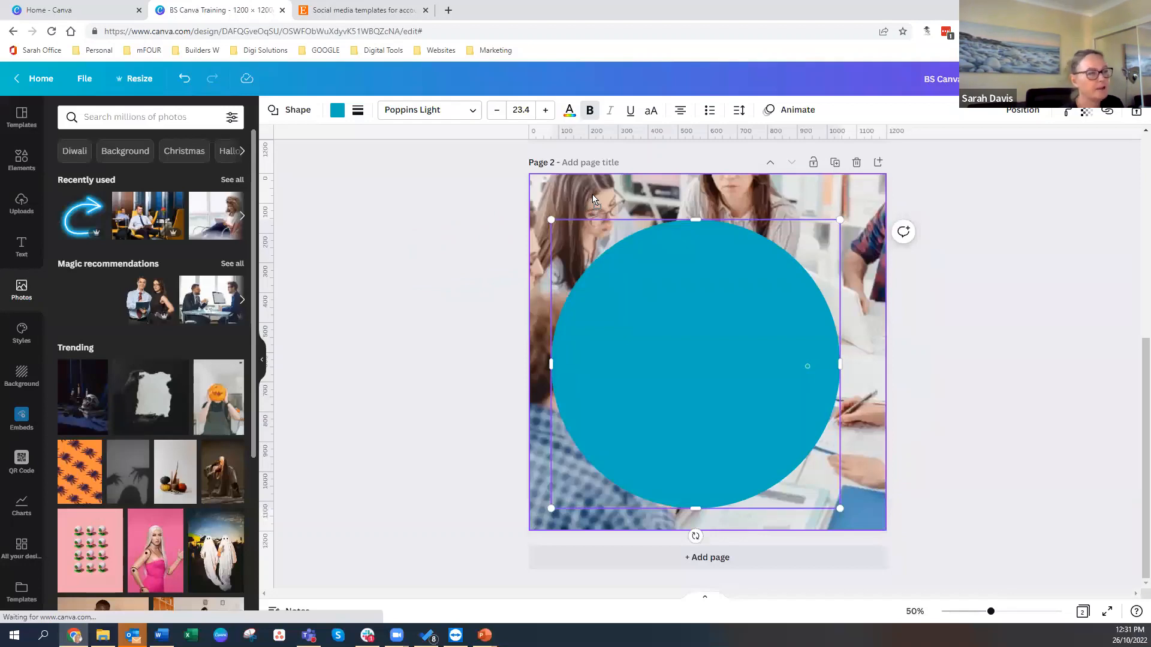
- Clear page 2 by removing the background photo and the blue circle
drag(880, 294, 99, 344)
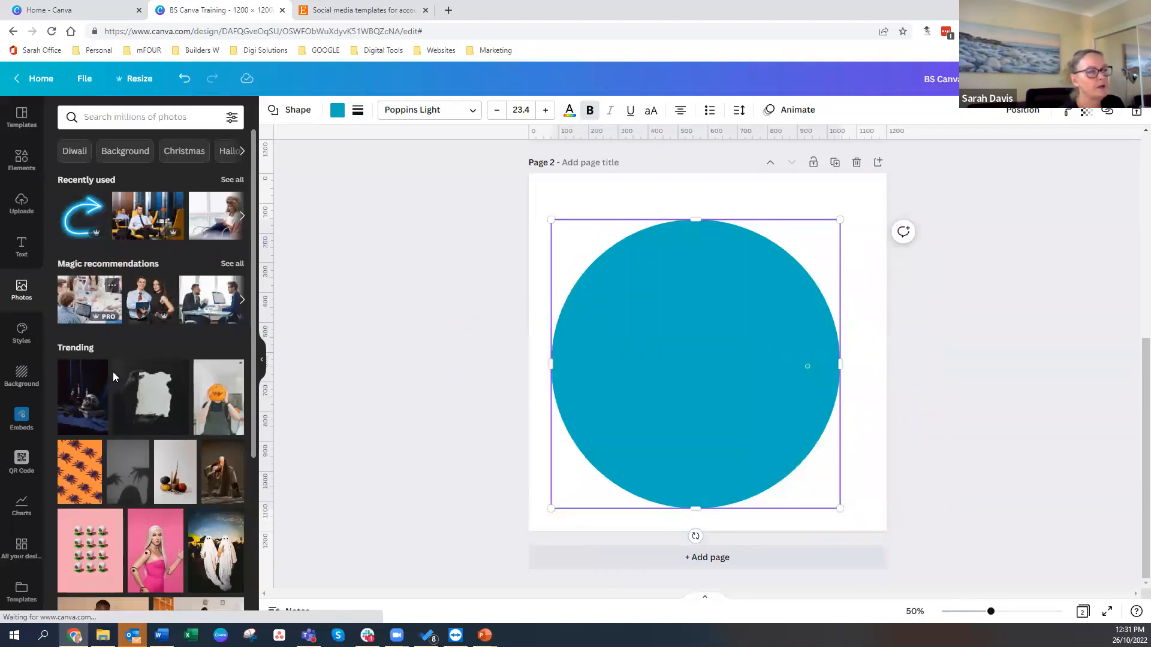
key(Delete)
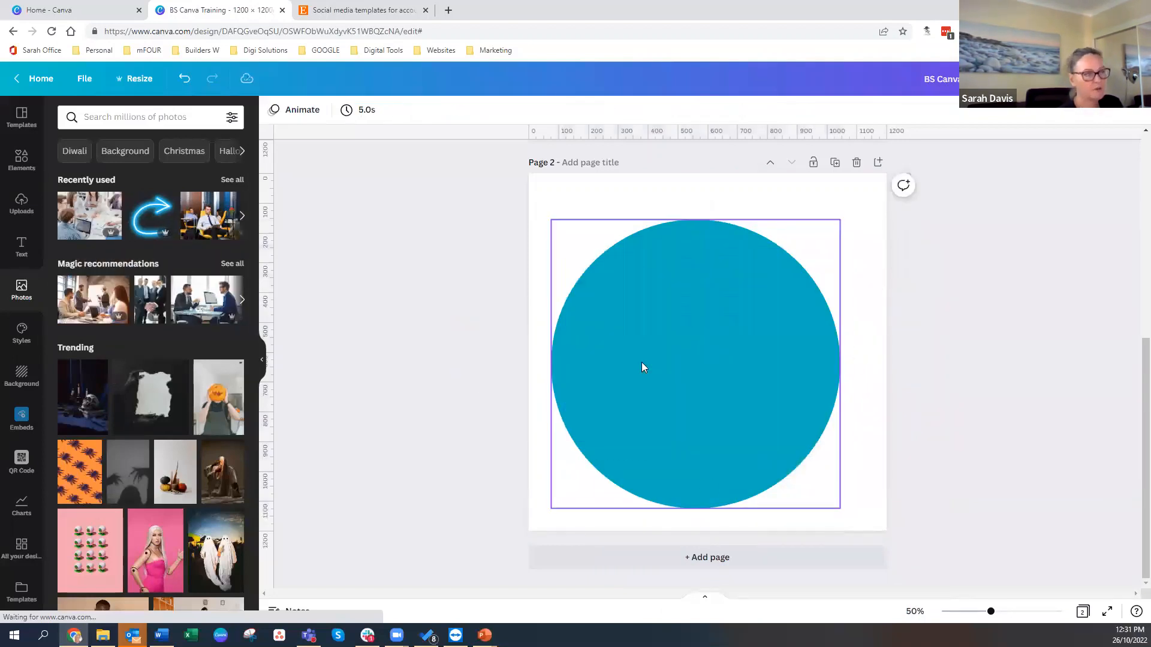
drag(89, 216, 199, 240)
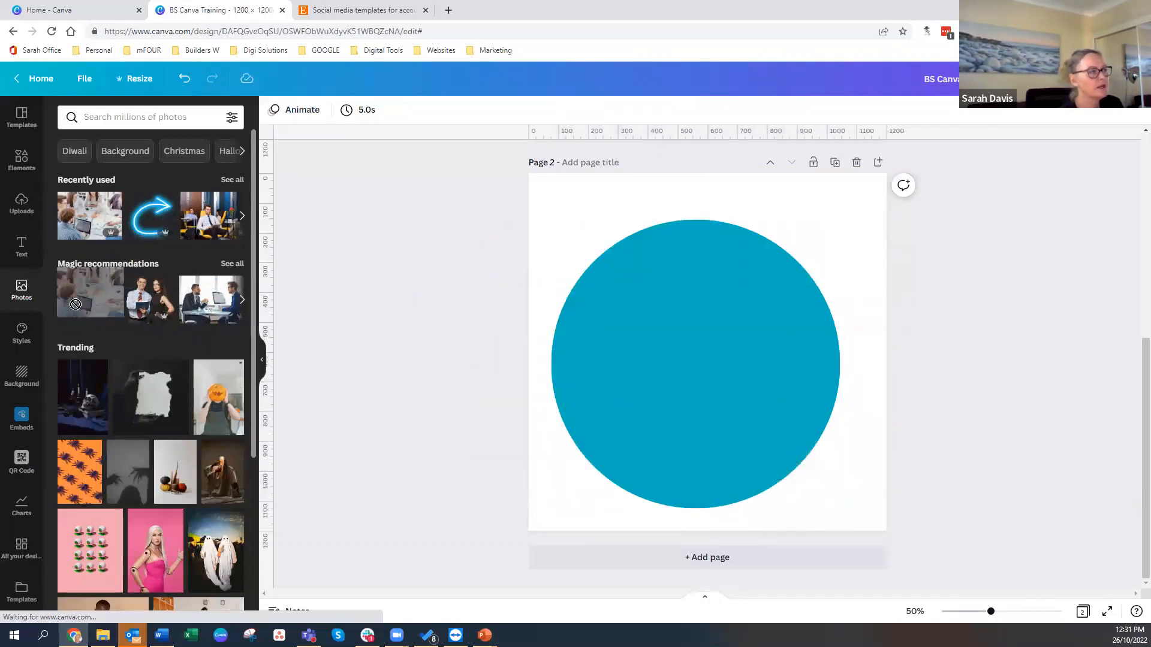
click(681, 307)
key(Delete)
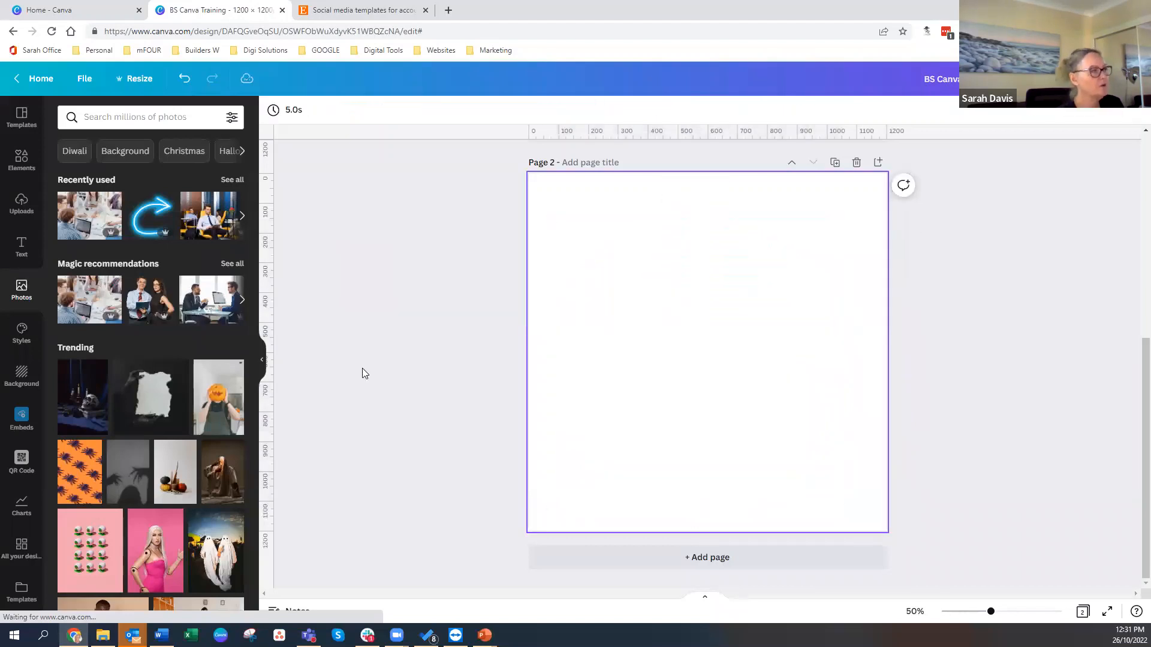
- Find the full frames collection among the elements and add the smartphone frame to page 2
click(21, 160)
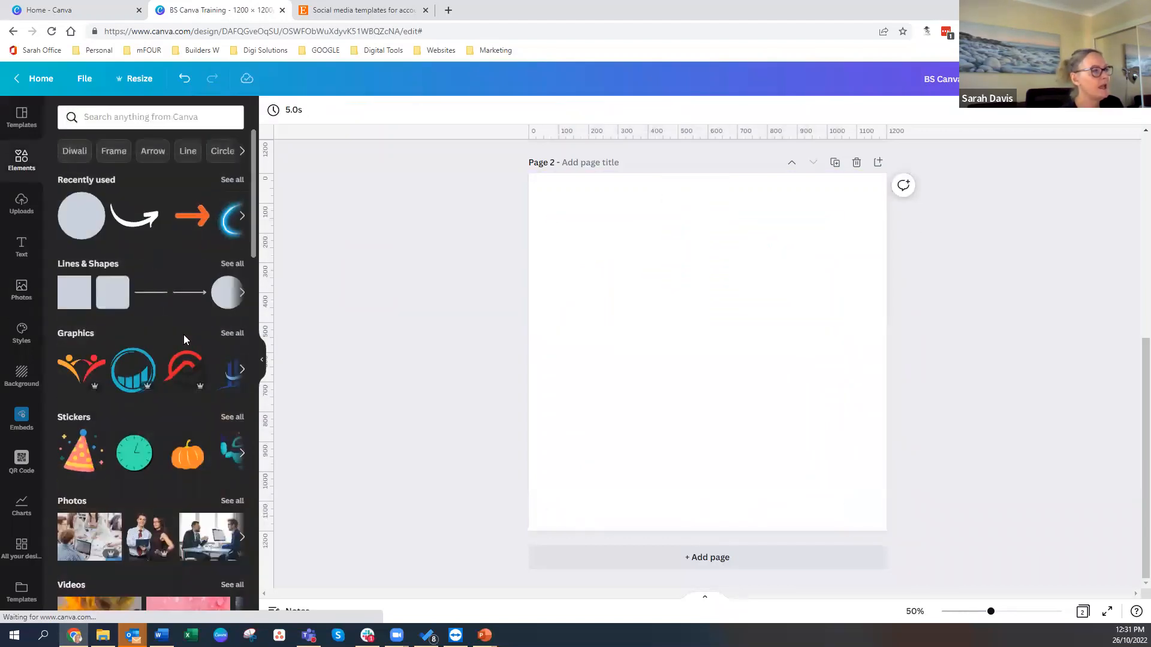
scroll(180, 342, down, 12)
scroll(172, 347, up, 3)
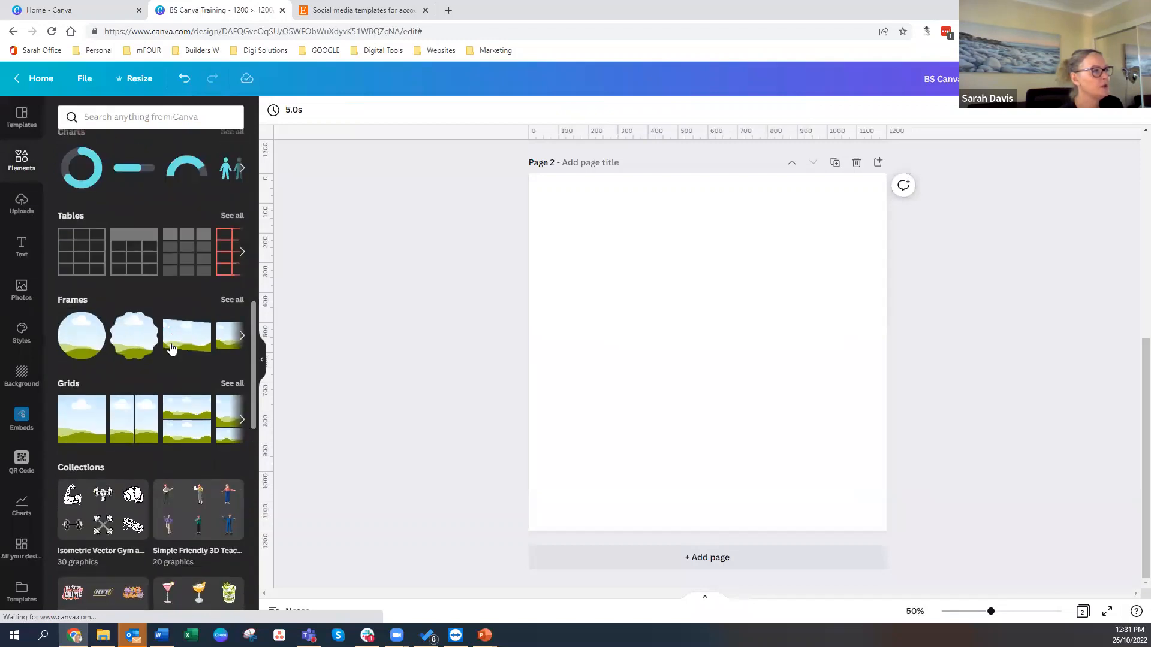
click(228, 299)
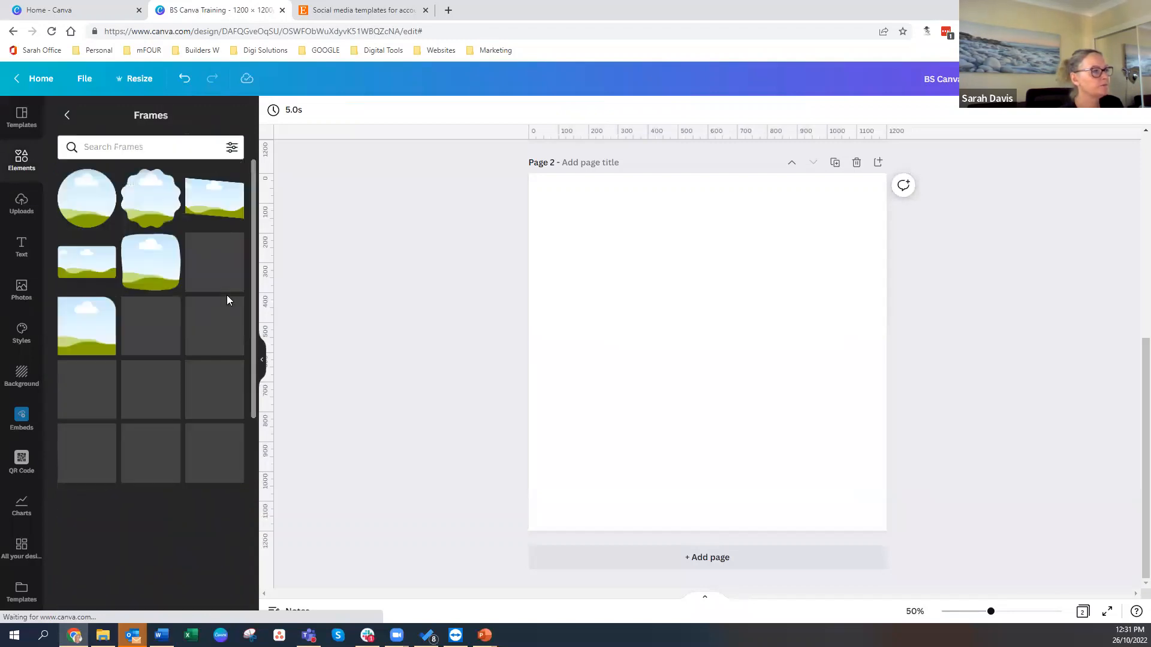
scroll(149, 336, down, 8)
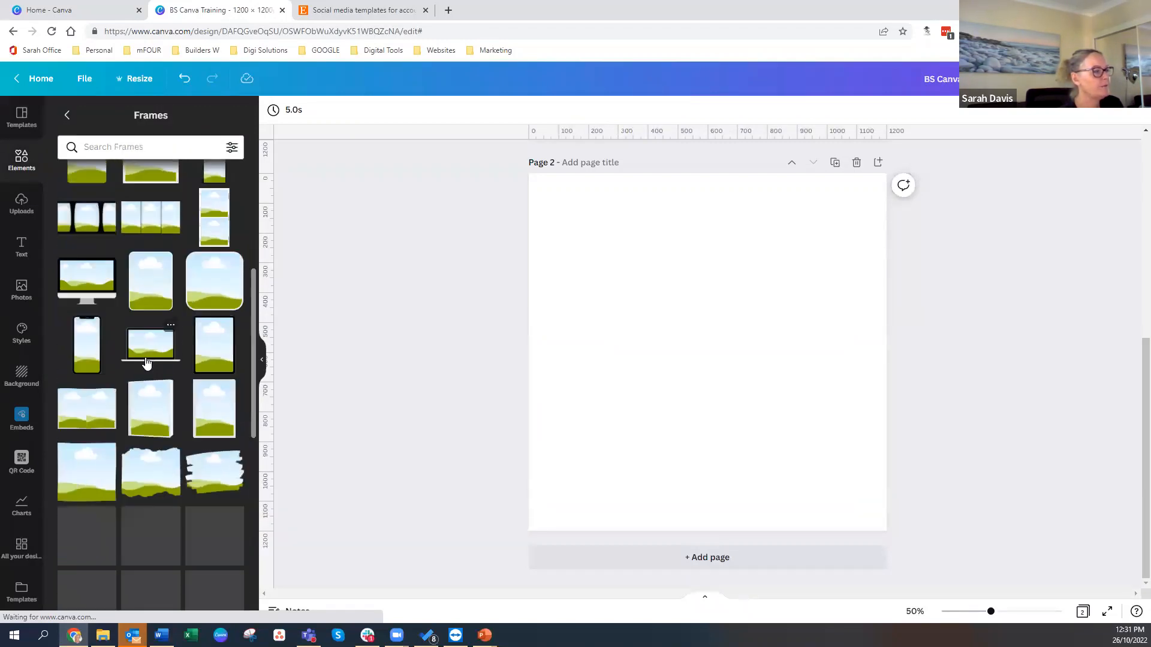
scroll(146, 363, down, 1)
click(86, 290)
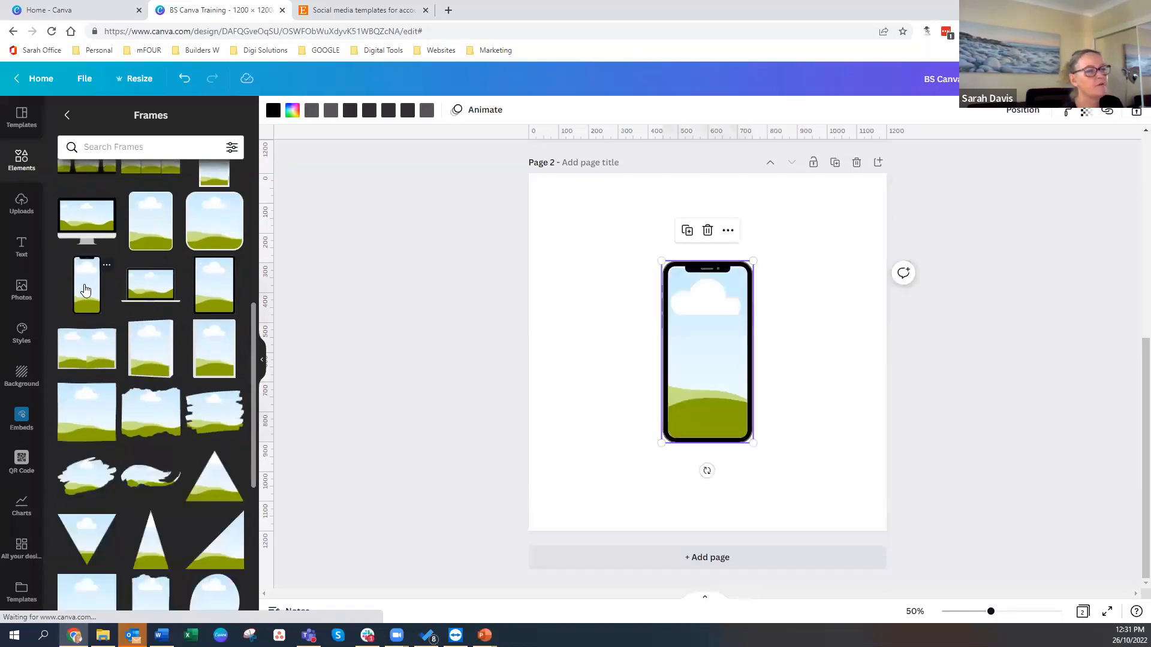
click(473, 444)
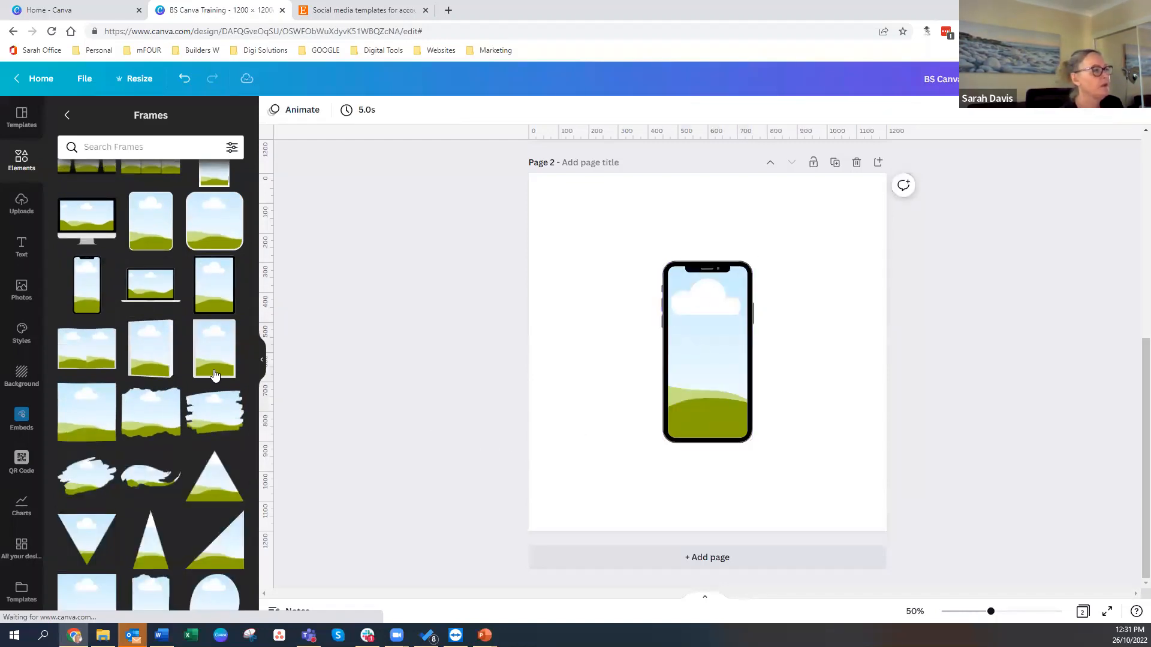
- Add a smaller desktop monitor frame in the page's upper half and shrink the phone to about 266 × 527 at the lower right
click(88, 225)
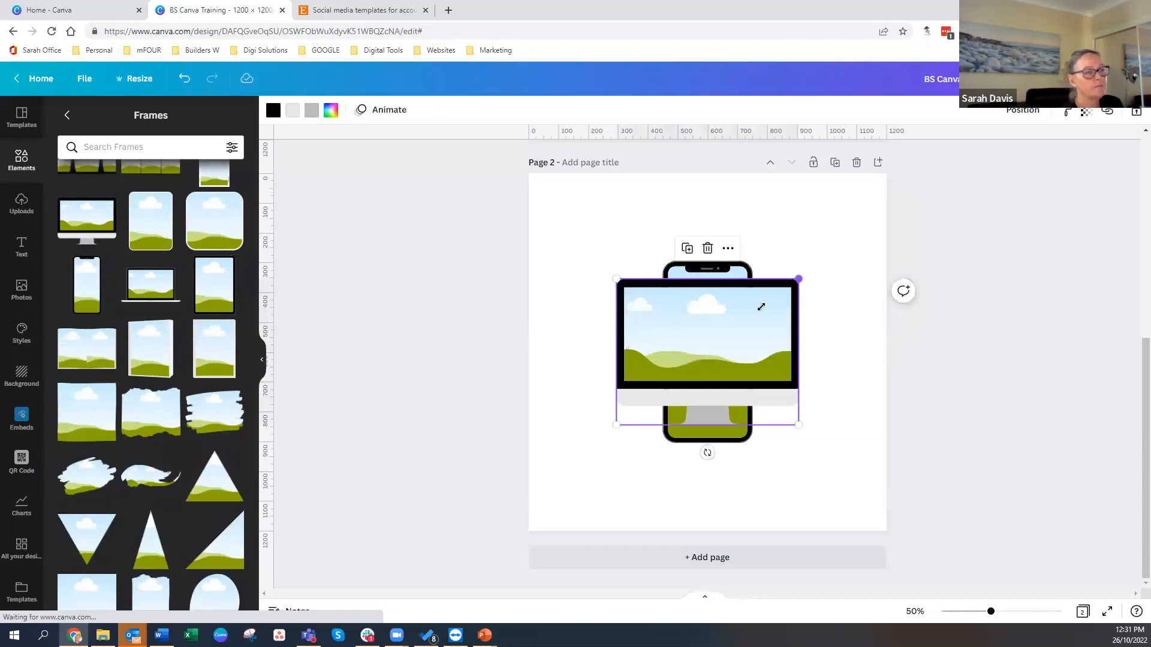
drag(761, 307, 621, 231)
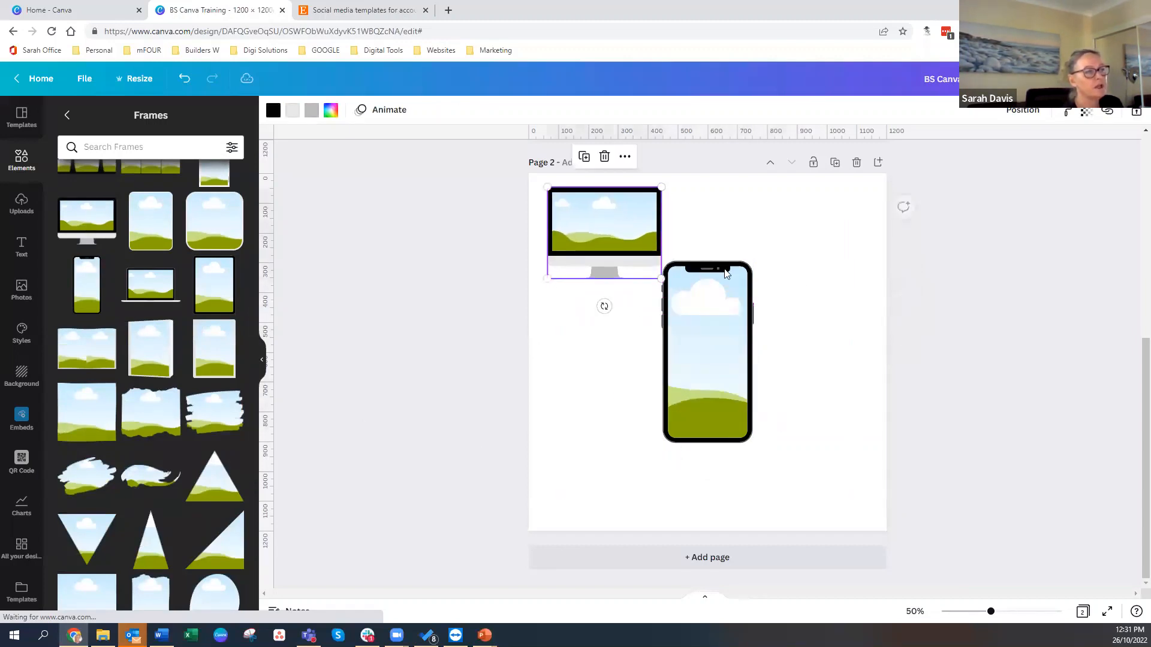
click(726, 274)
drag(709, 321, 809, 360)
drag(761, 296, 776, 326)
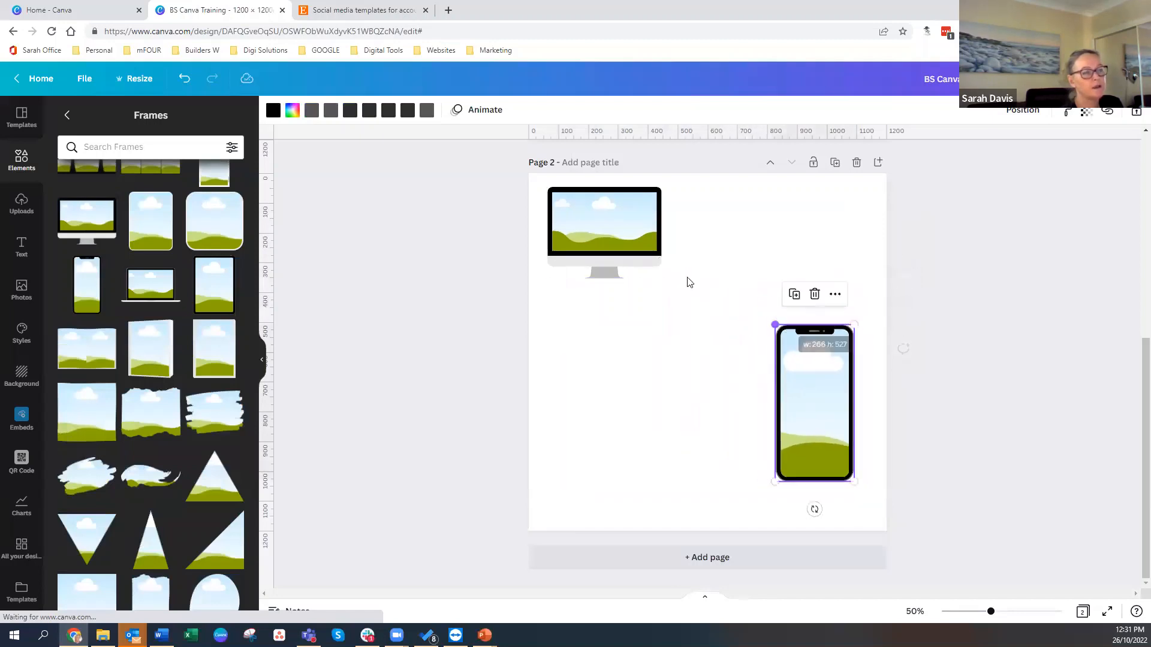
drag(619, 242, 673, 297)
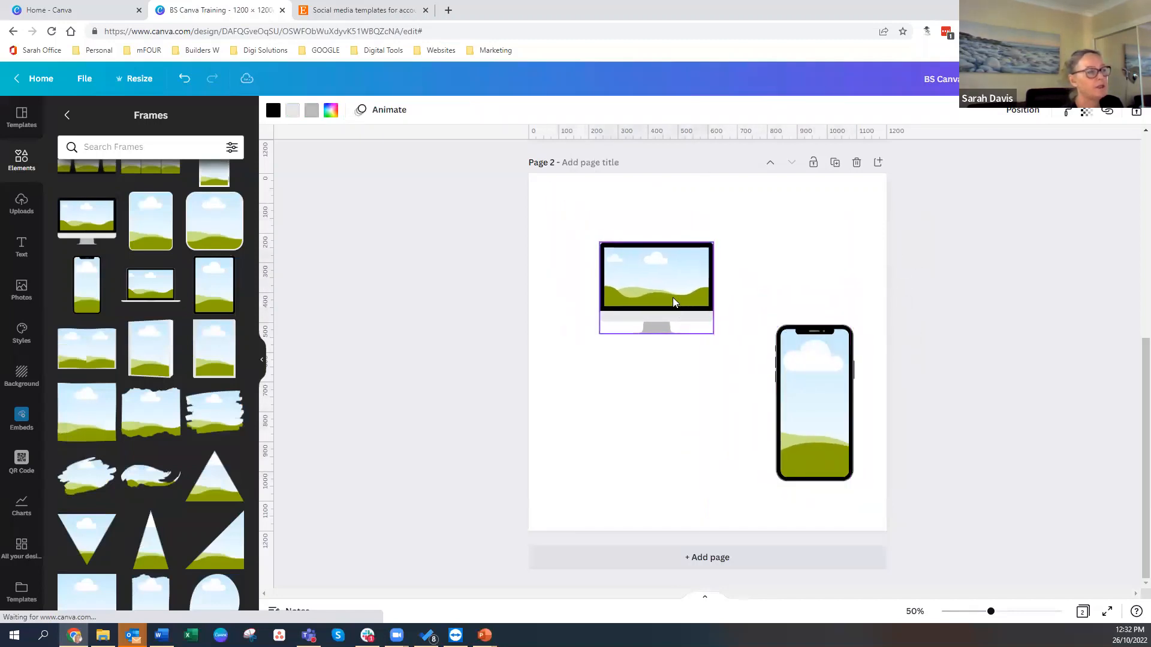
- Add the rounded blob frame and enlarge it so it runs off the page's lower-left corner
scroll(161, 508, down, 4)
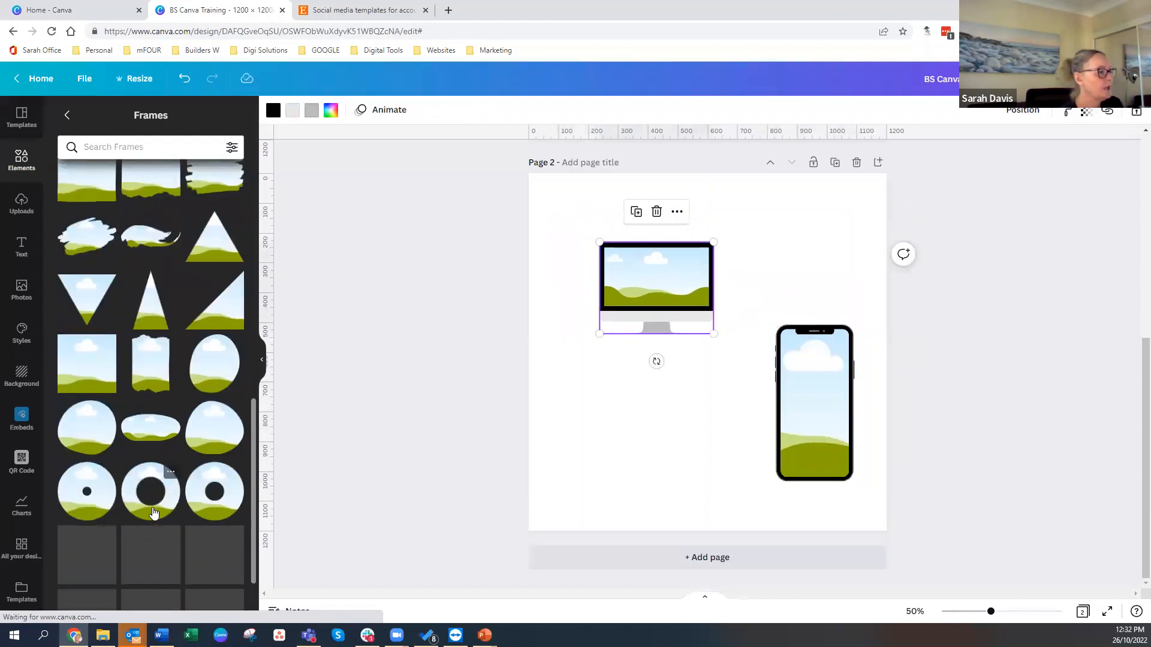
click(64, 422)
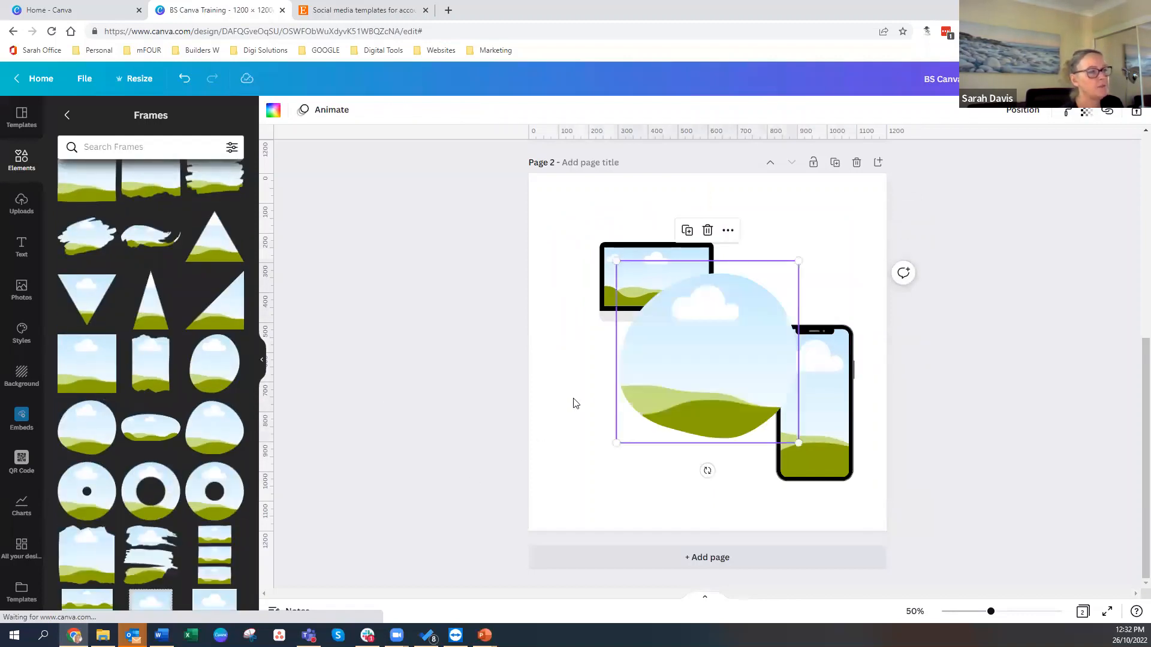
drag(710, 360, 724, 334)
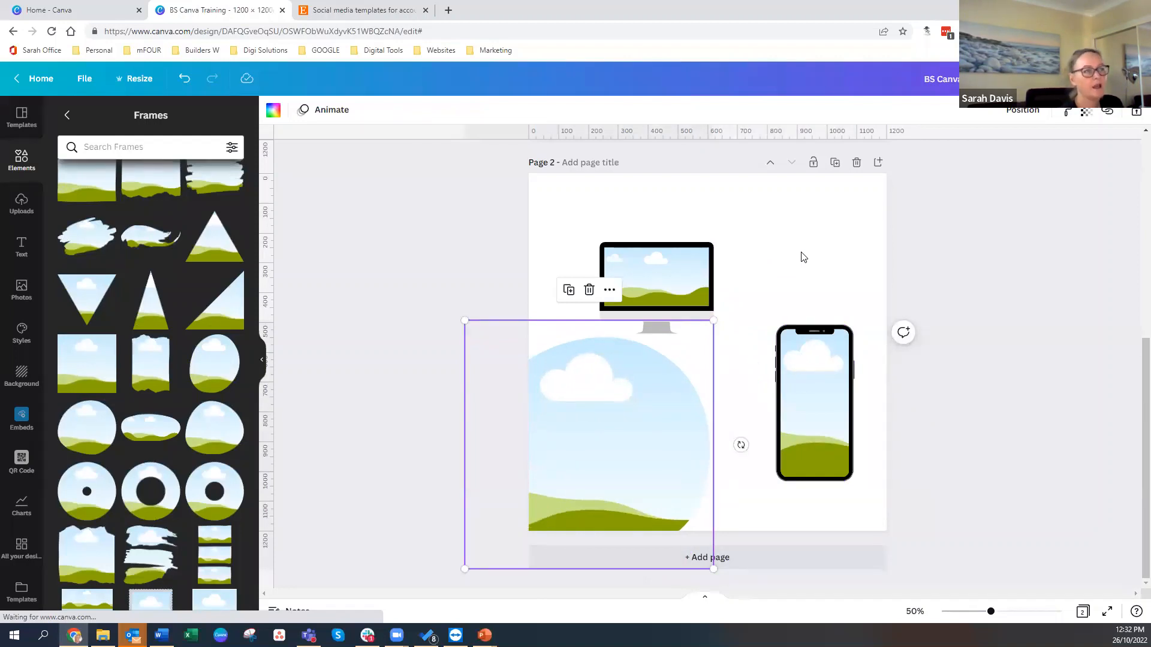
- Enlarge the monitor frame in the page's upper-left area and overlap the phone frame on its lower-right corner
drag(684, 248, 637, 215)
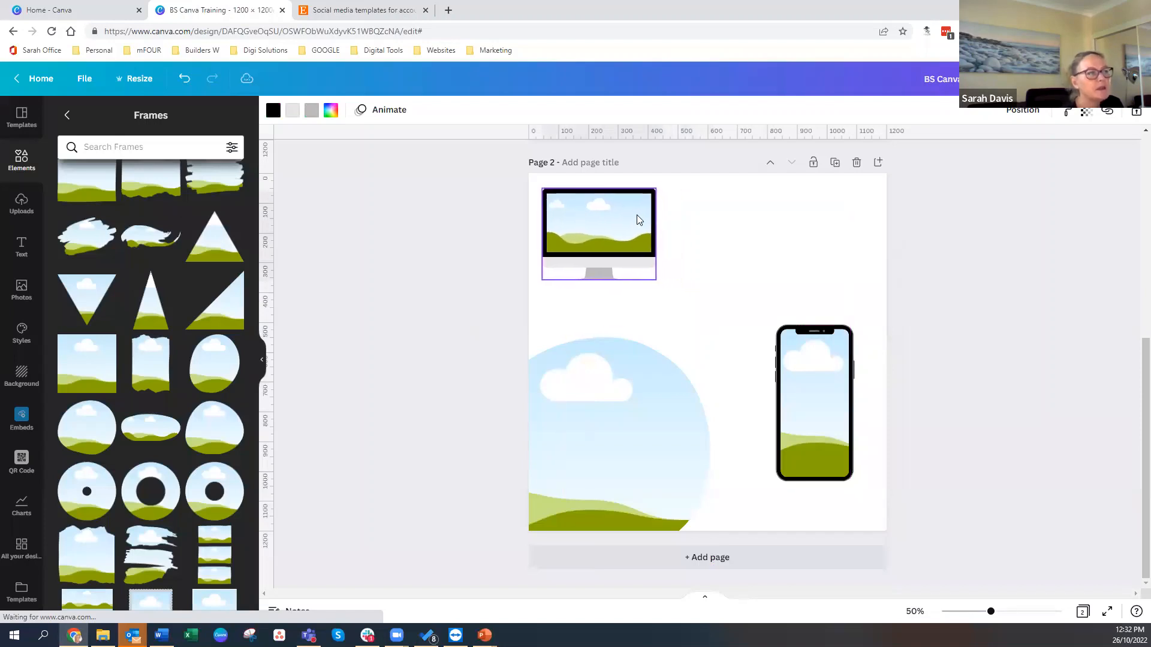
drag(807, 353, 832, 227)
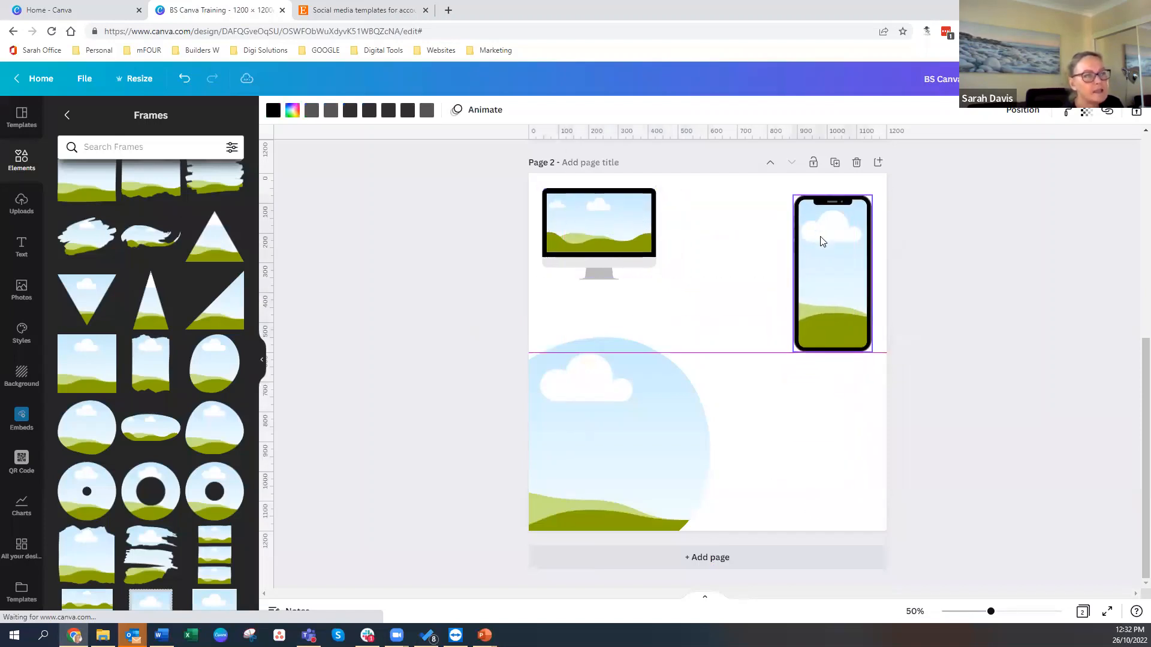
click(601, 272)
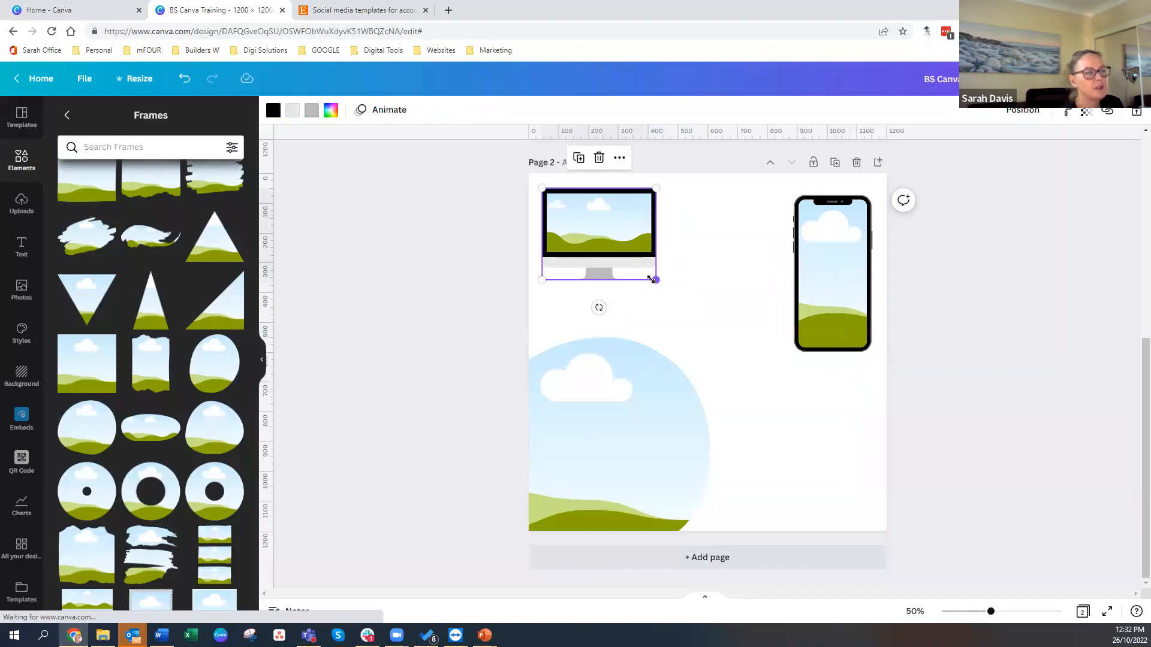
drag(664, 290, 730, 342)
drag(837, 293, 723, 380)
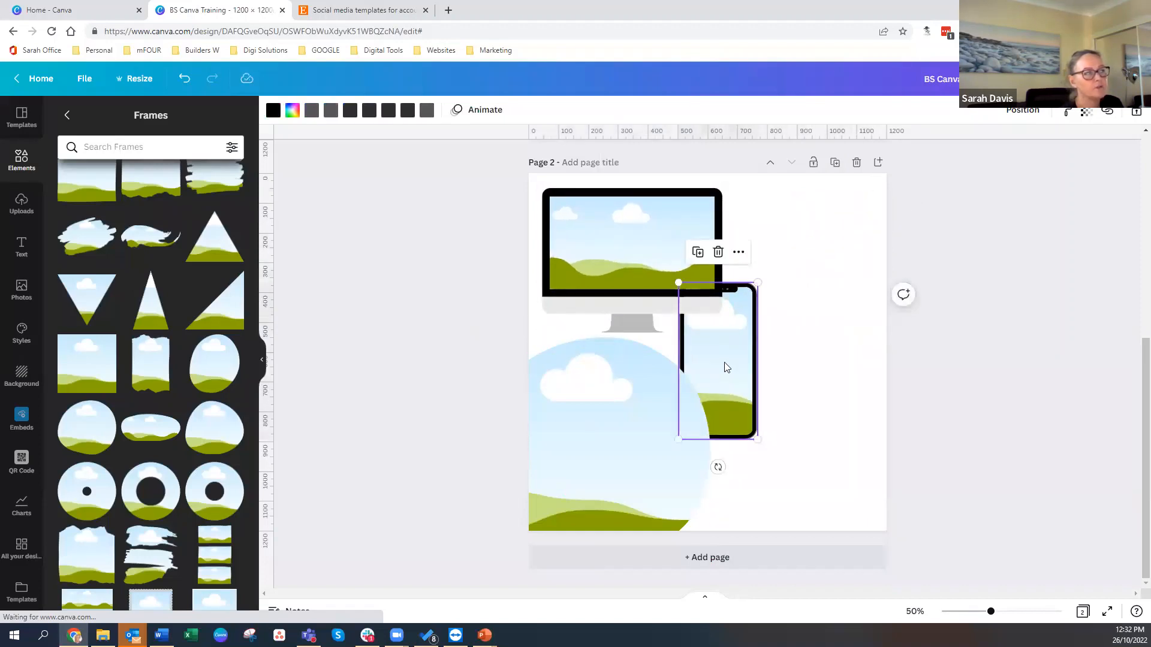
- Bring the phone frame to the front, above the monitor and the rounded frame
right_click(725, 367)
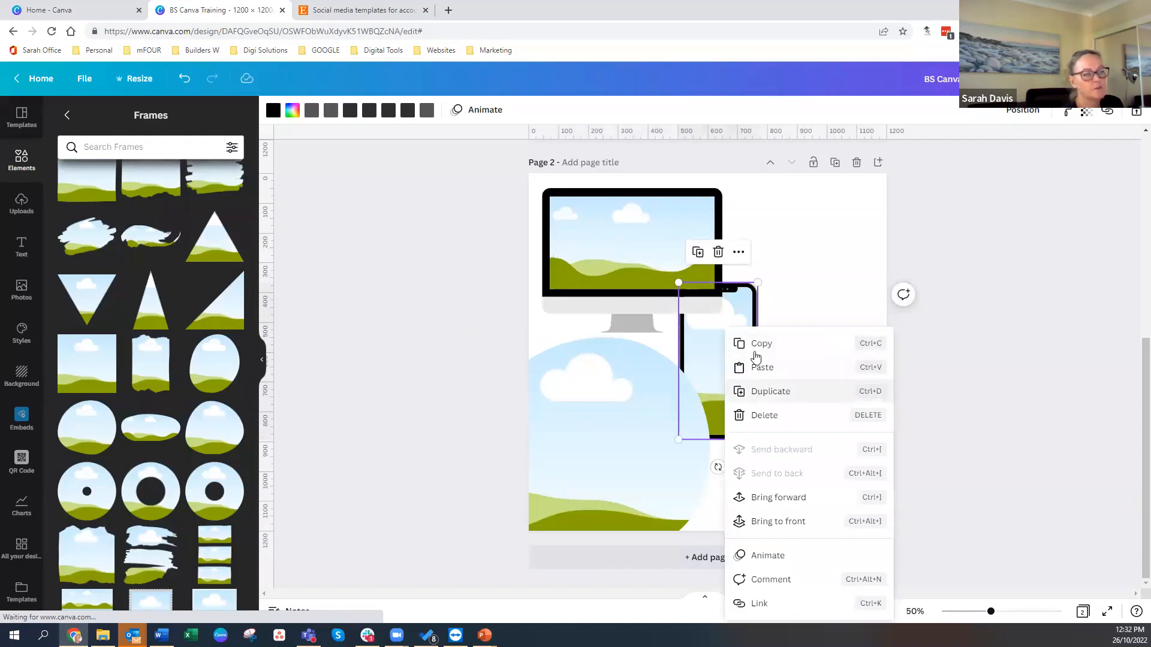
click(774, 498)
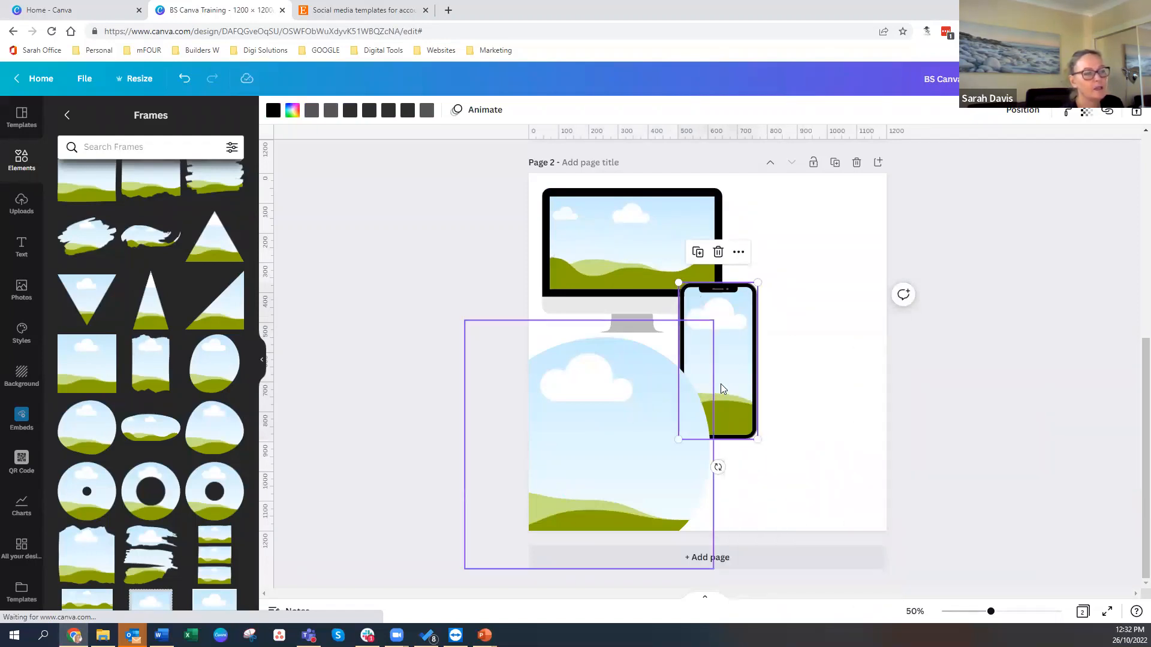
right_click(741, 394)
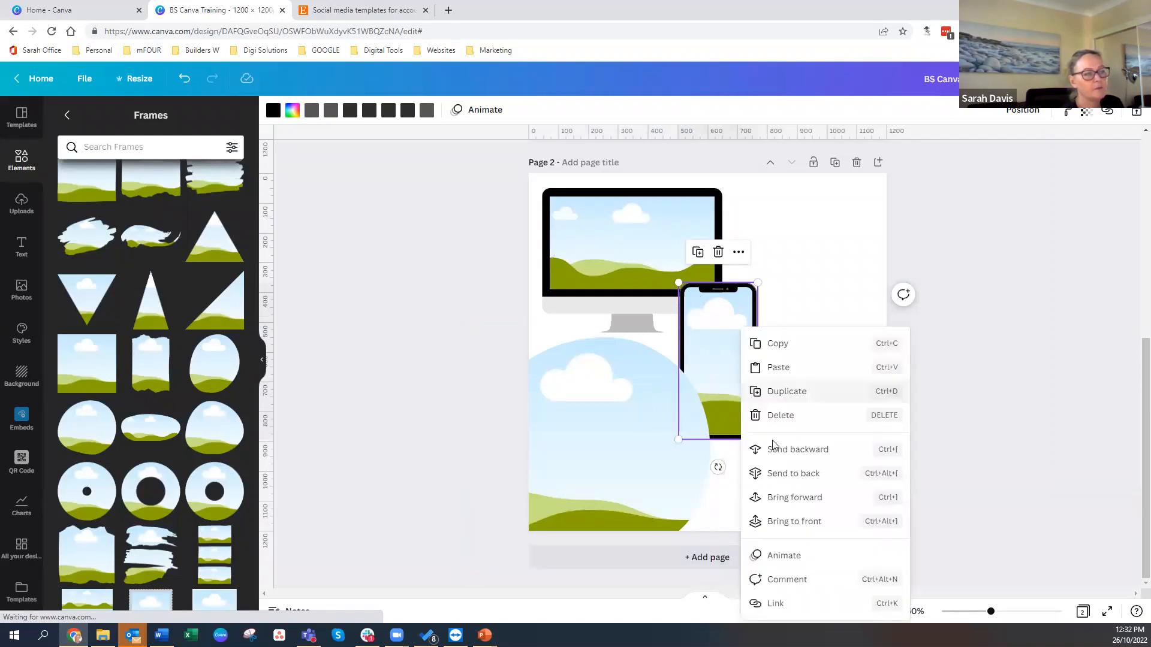
click(789, 522)
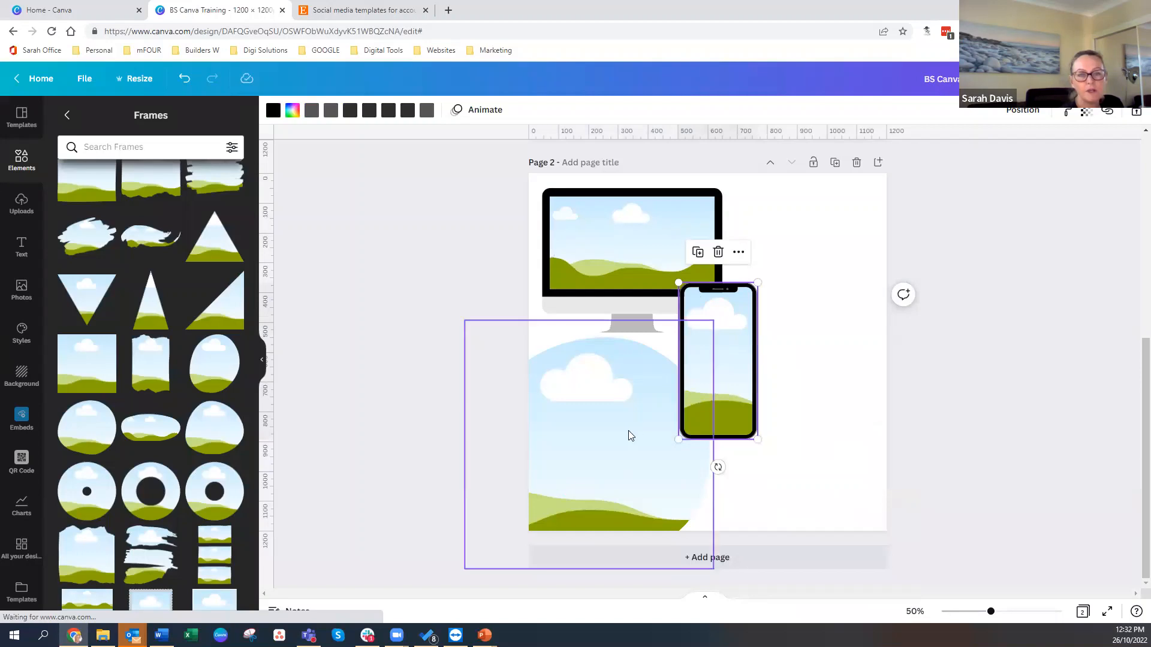
- Return to the elements library and reopen the full frames collection
click(14, 166)
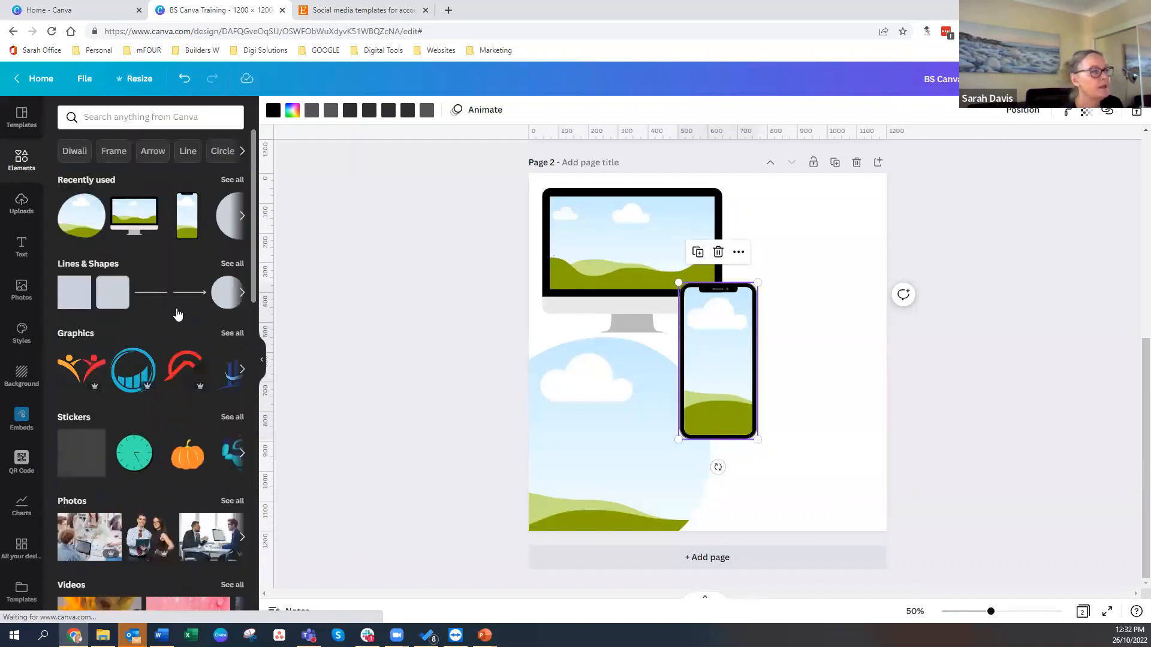
scroll(177, 308, down, 3)
scroll(177, 308, down, 6)
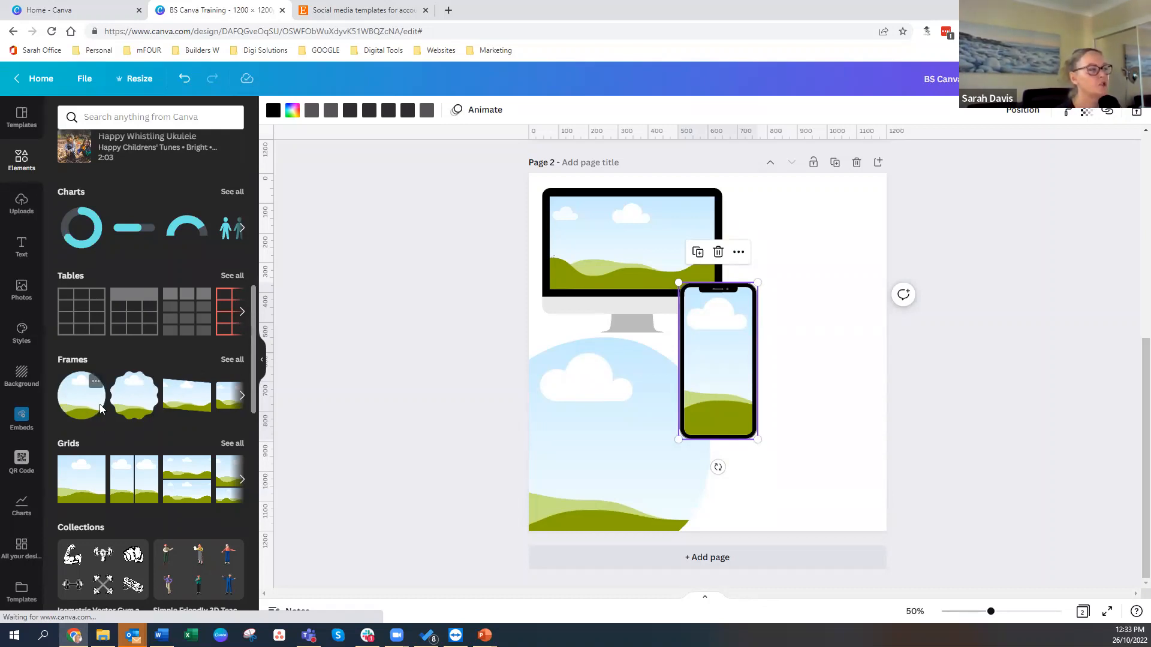
click(231, 359)
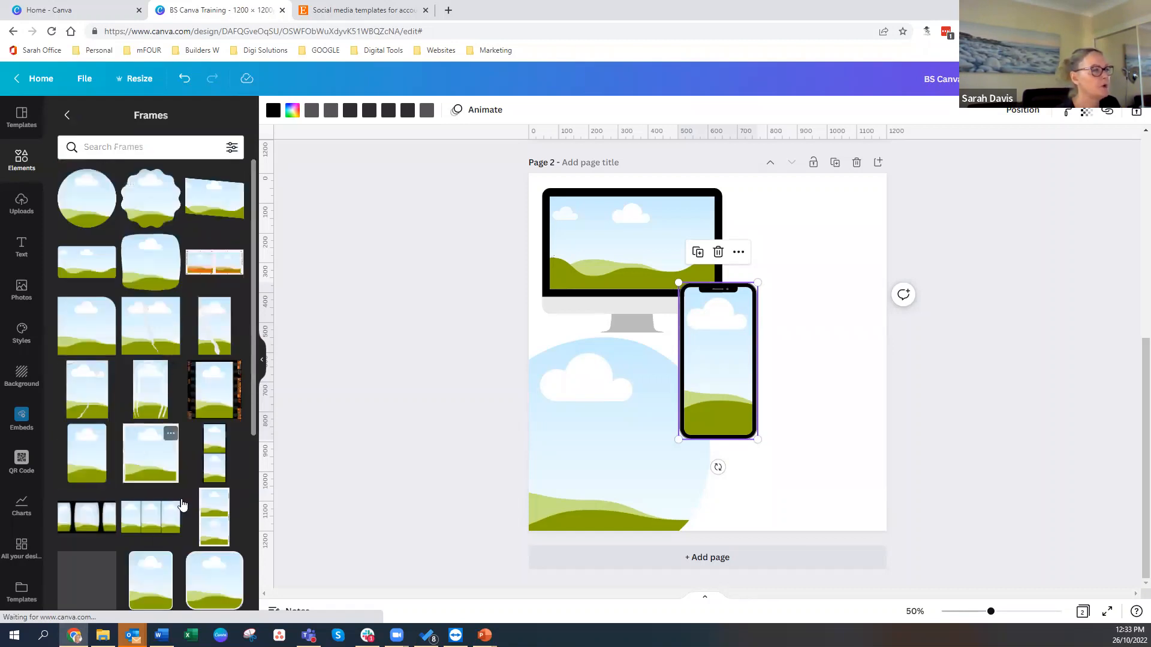
- Move the phone up over the monitor's right edge and the rounded frame to the page's lower-right corner
mouse_move(588, 408)
mouse_down()
mouse_move(661, 338)
mouse_move(583, 420)
mouse_move(571, 409)
mouse_up()
drag(729, 331, 751, 274)
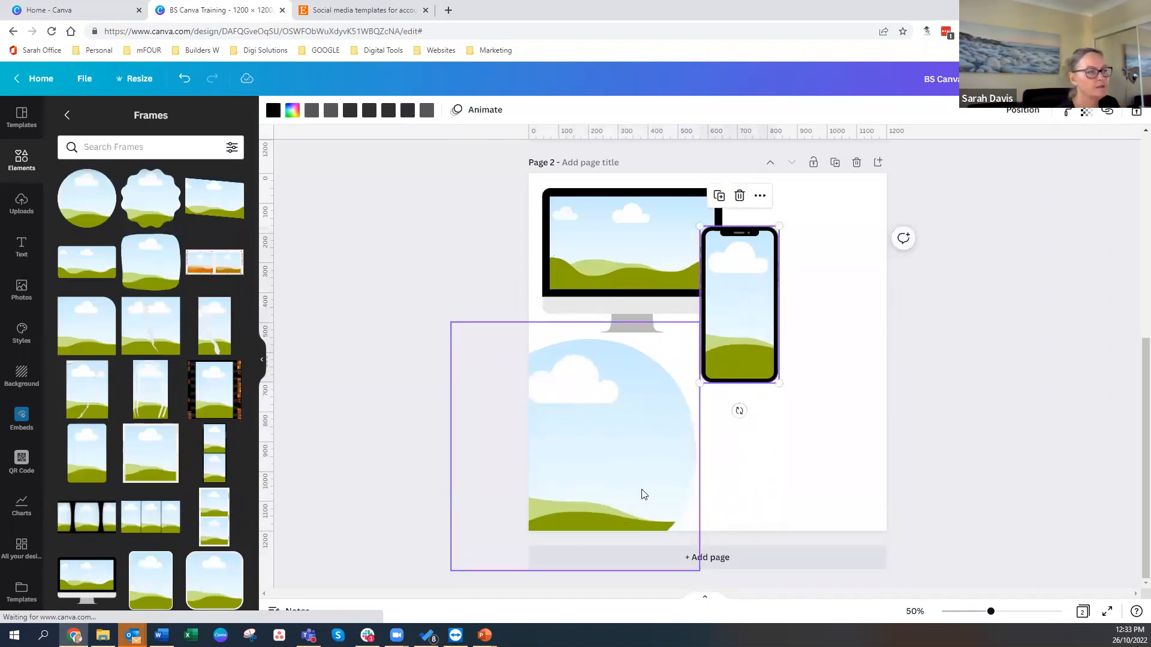
drag(576, 424, 852, 434)
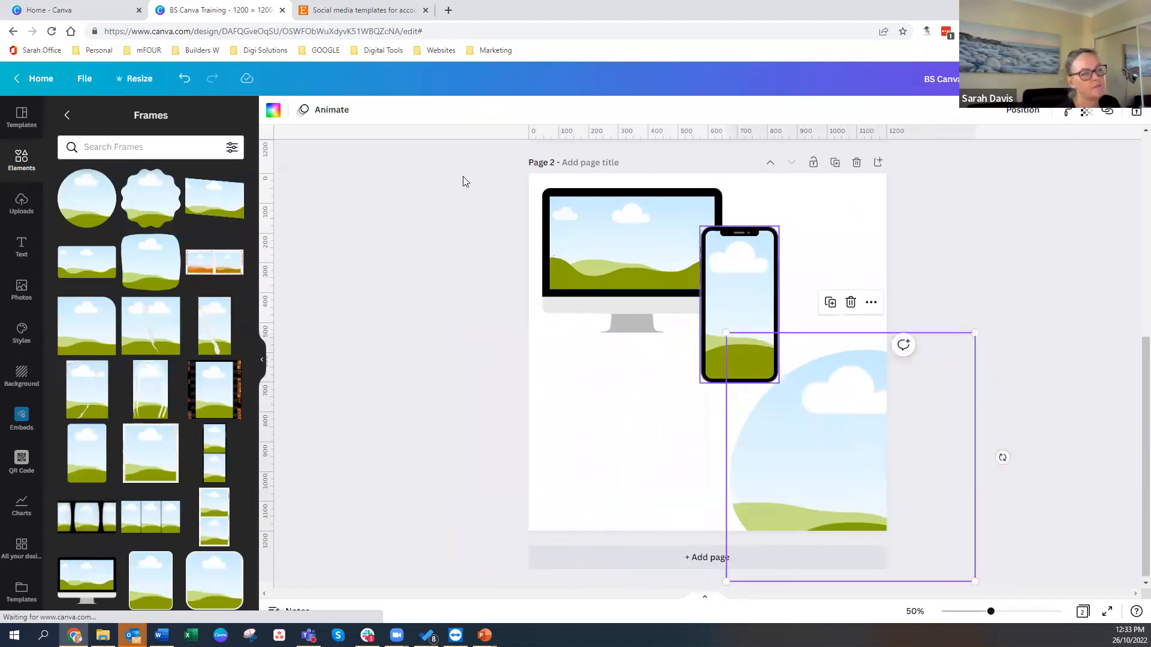
- Enlarge the monitor frame and overlap the phone frame on its lower-left corner
drag(725, 308, 610, 335)
click(671, 278)
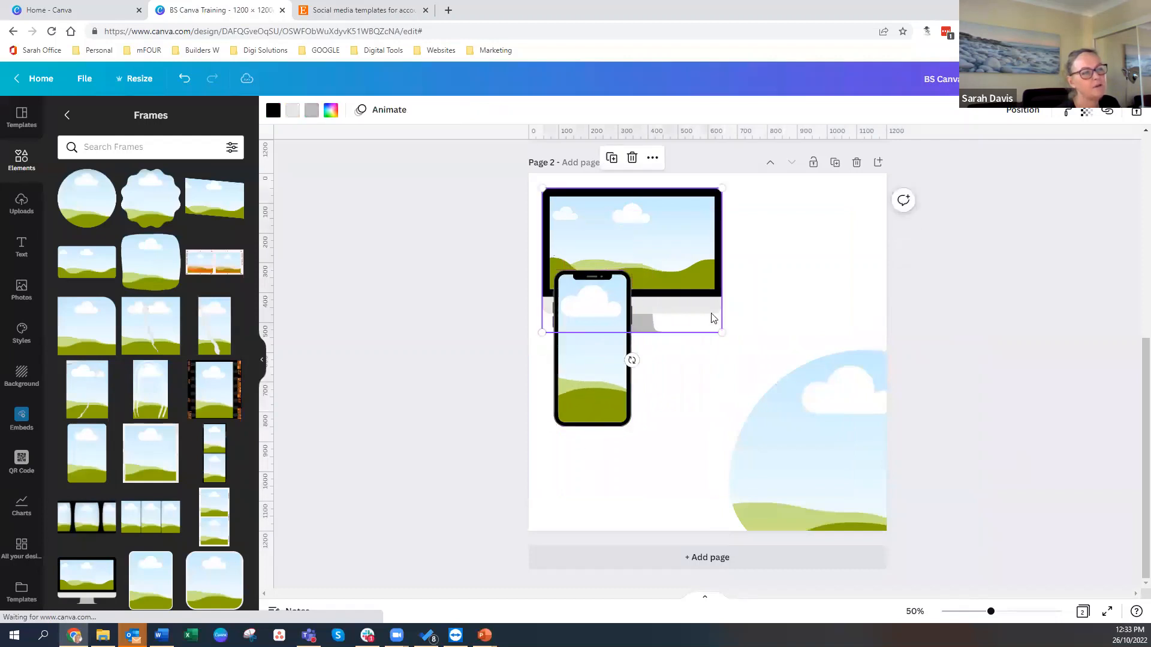
drag(723, 330, 770, 373)
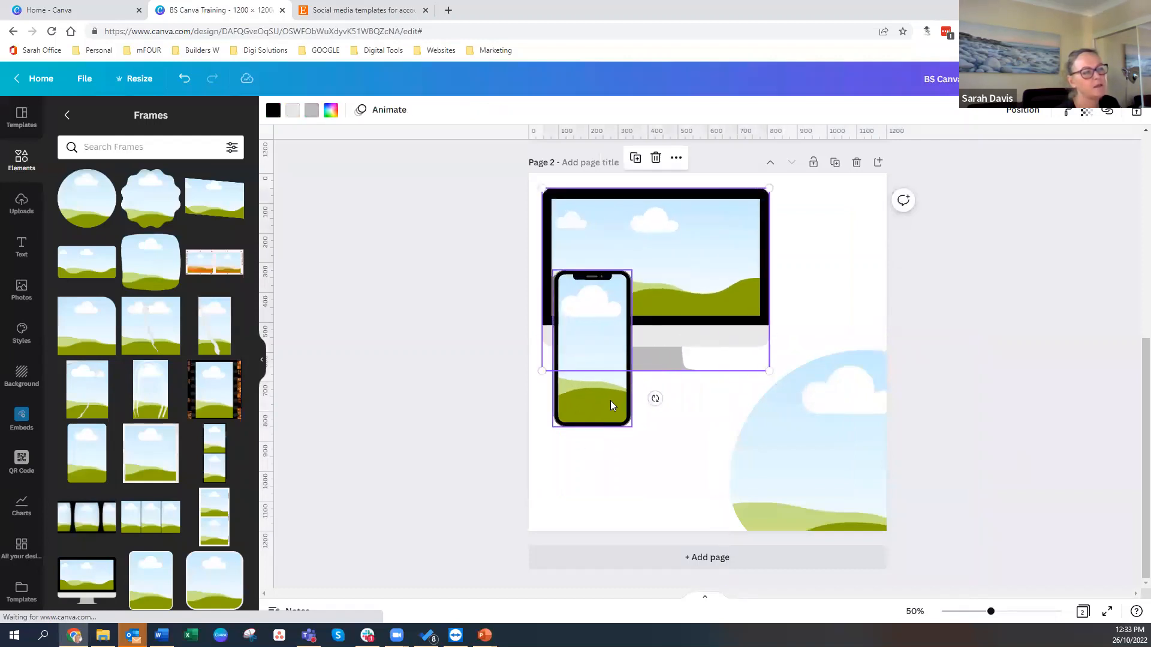
click(600, 392)
drag(597, 404, 595, 415)
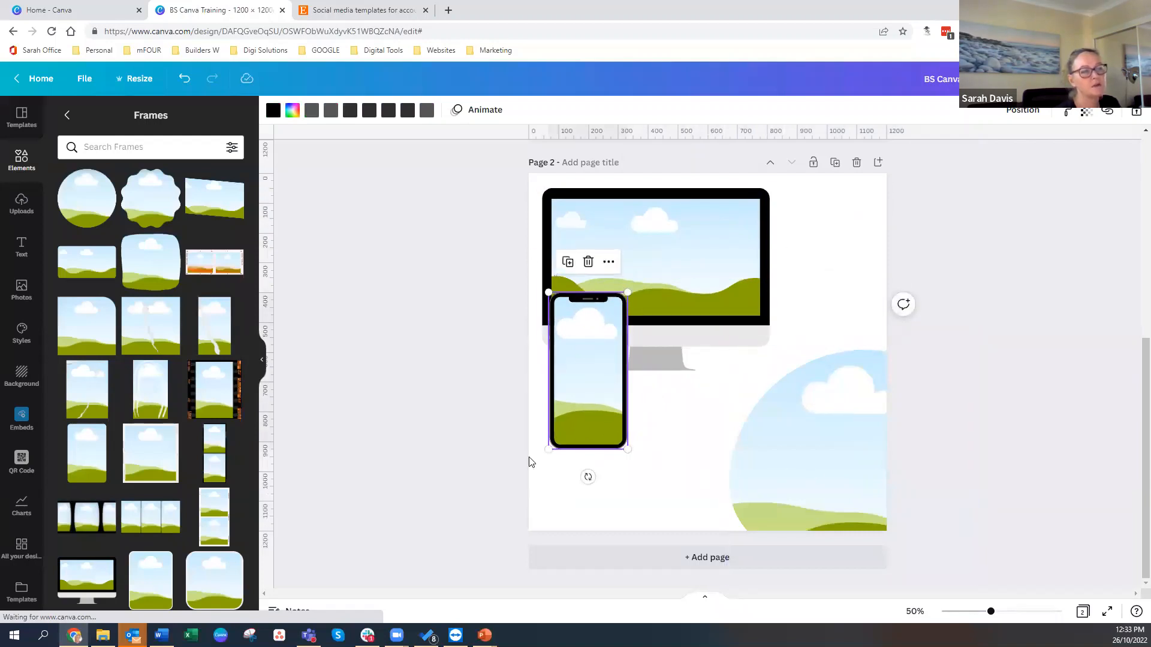
- Nudge the large round frame in the page's lower-right corner slightly up and to the left
click(824, 459)
drag(815, 449, 815, 446)
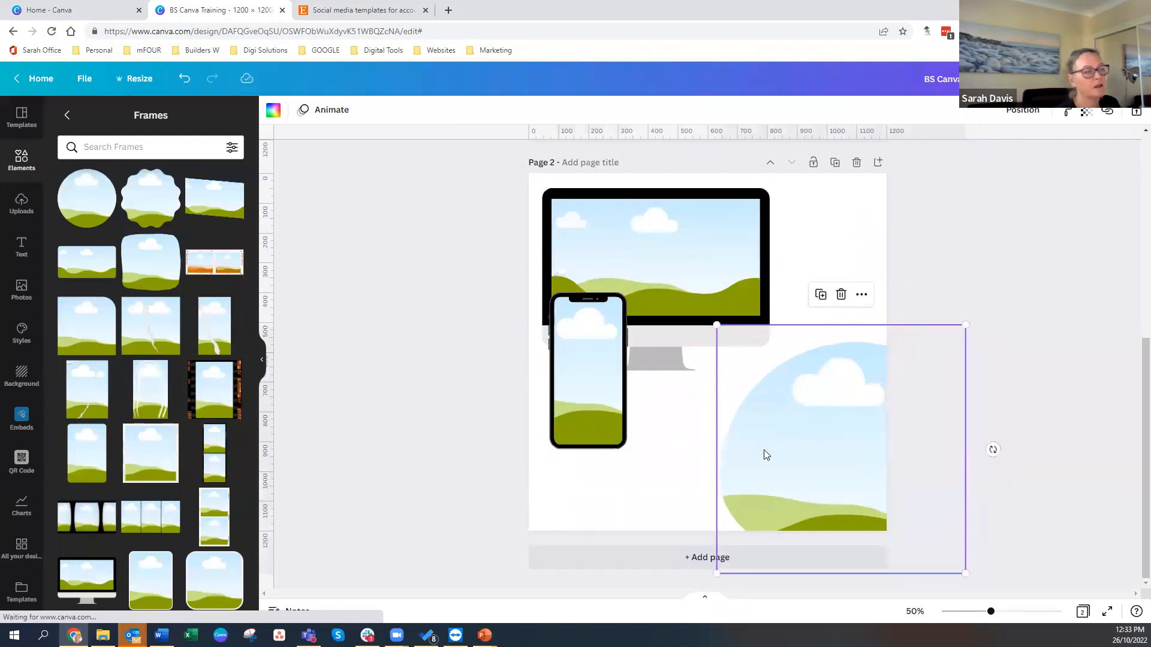
click(438, 432)
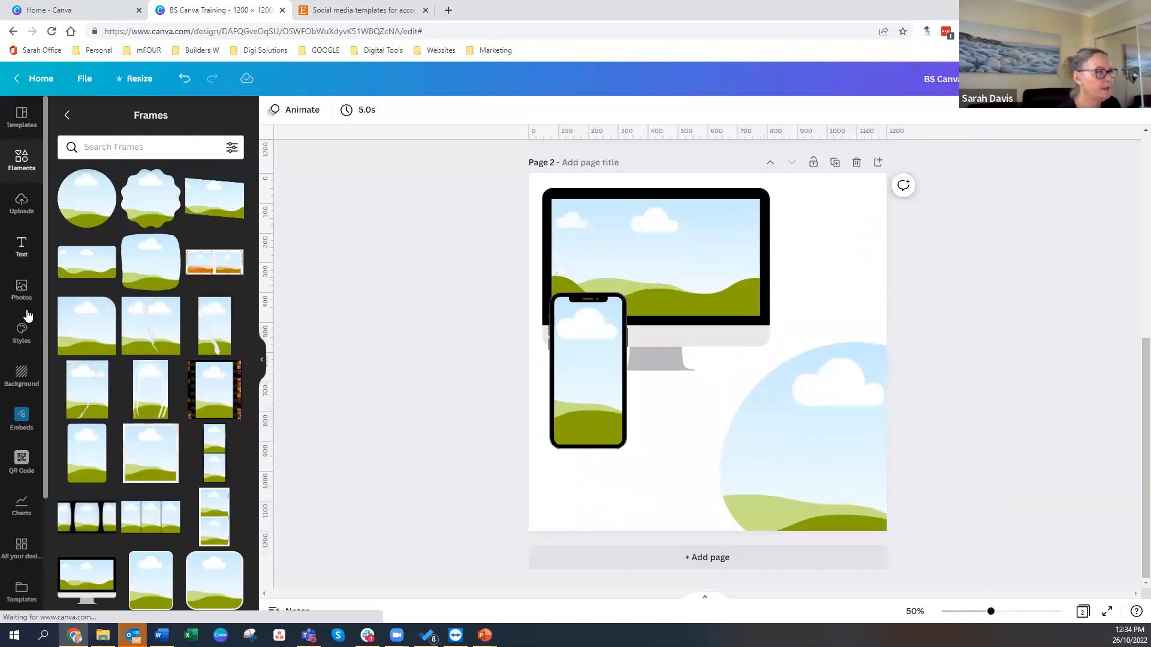
- Upload the sunset landscape photo from the computer's Pictures folder
click(12, 210)
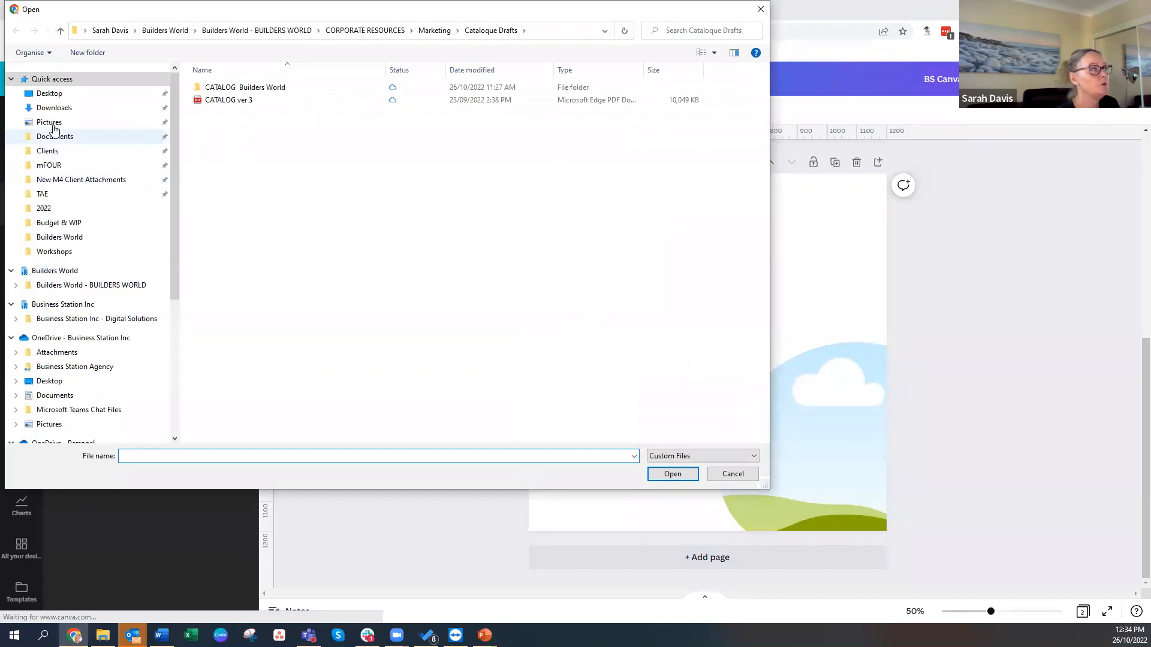
click(52, 124)
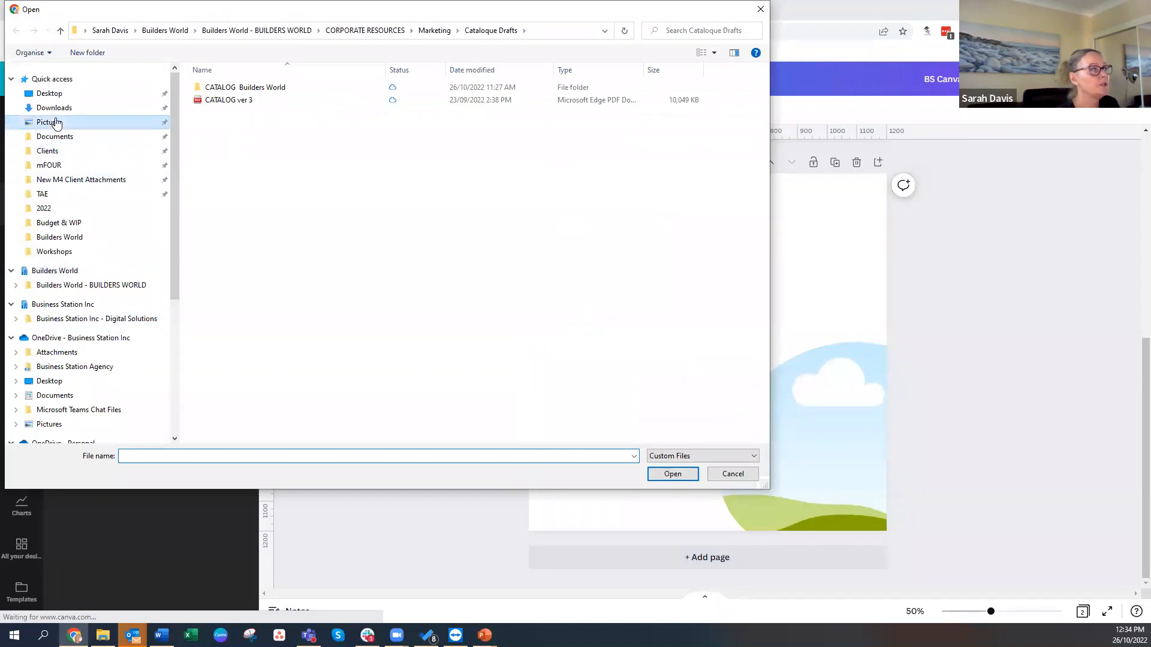
scroll(350, 356, down, 2)
scroll(351, 357, down, 4)
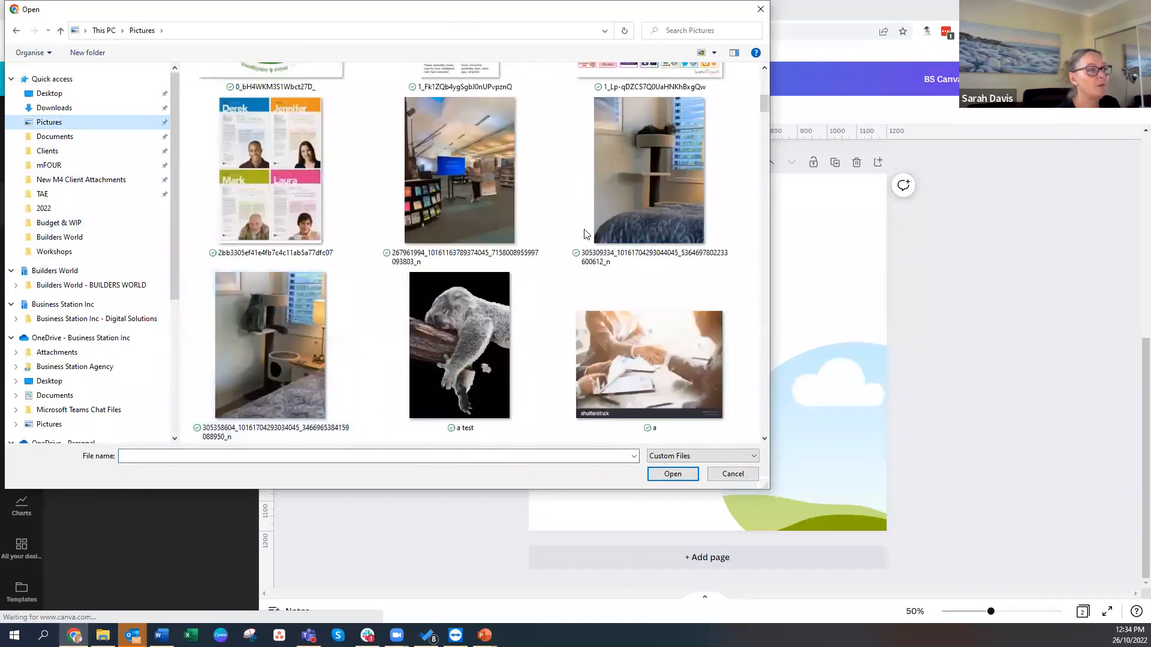
scroll(397, 341, down, 10)
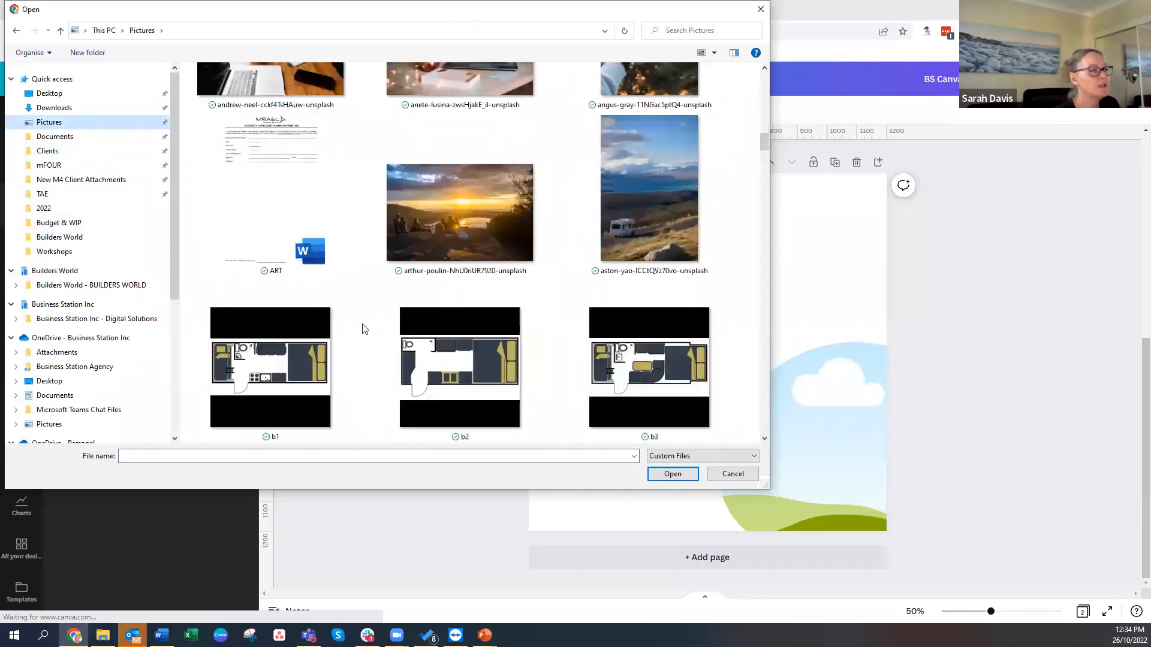
click(457, 222)
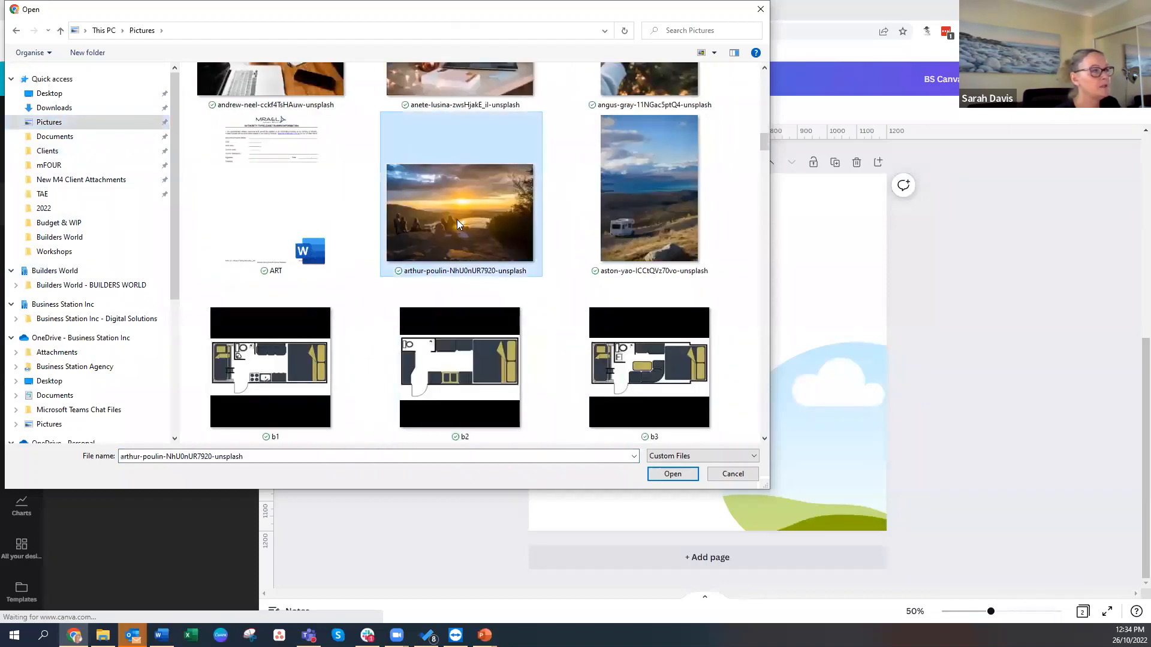
click(665, 474)
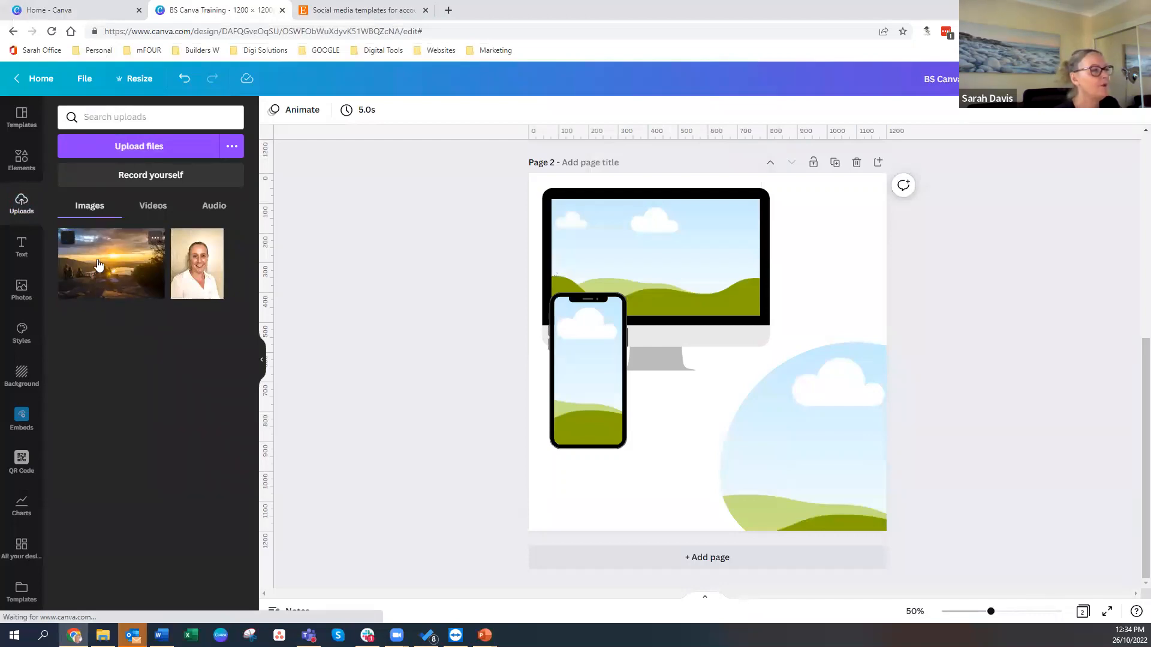
- Fill the monitor frame with the uploaded sunset photo, leaving no loose copy of it on the page
click(89, 297)
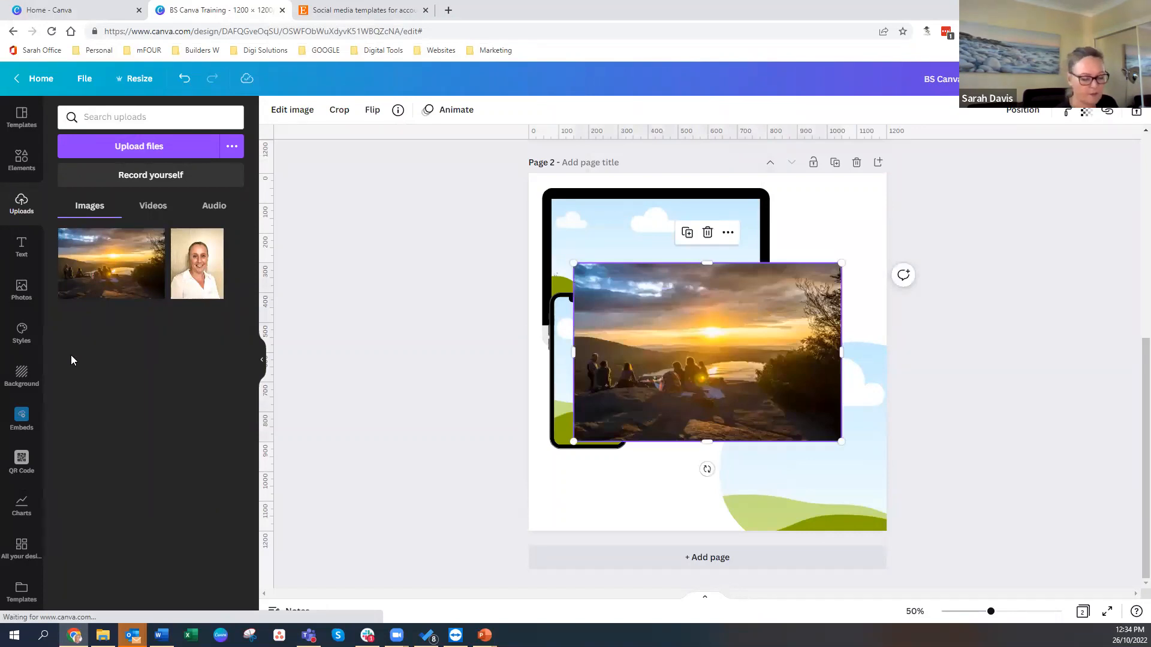
key(Delete)
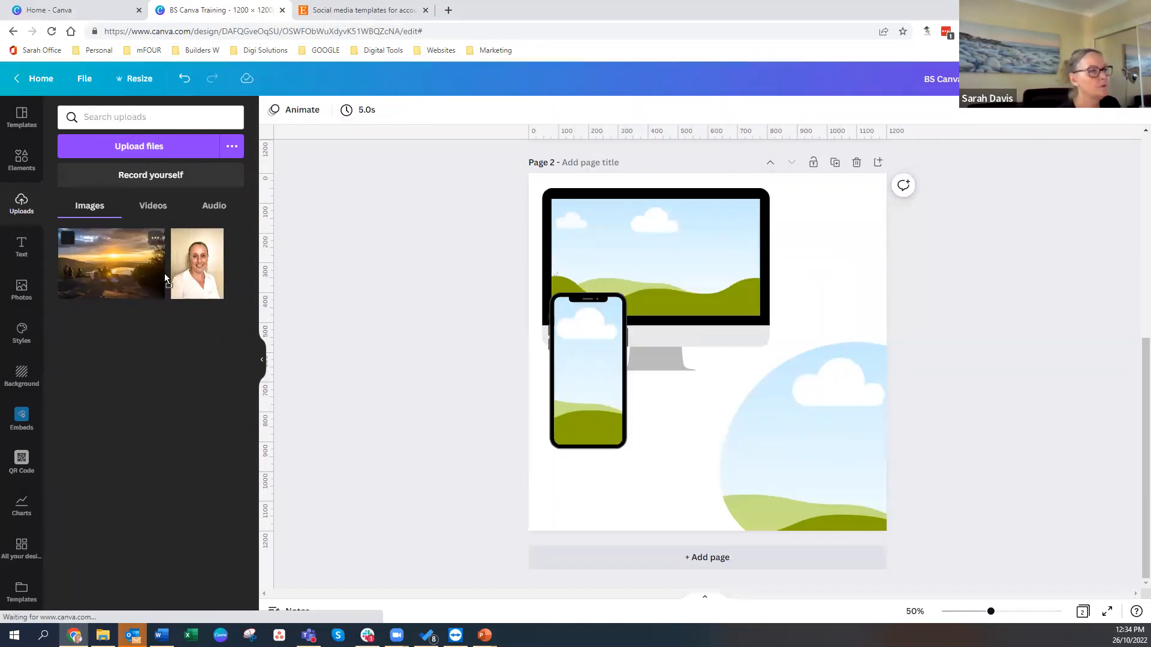
drag(164, 273, 572, 237)
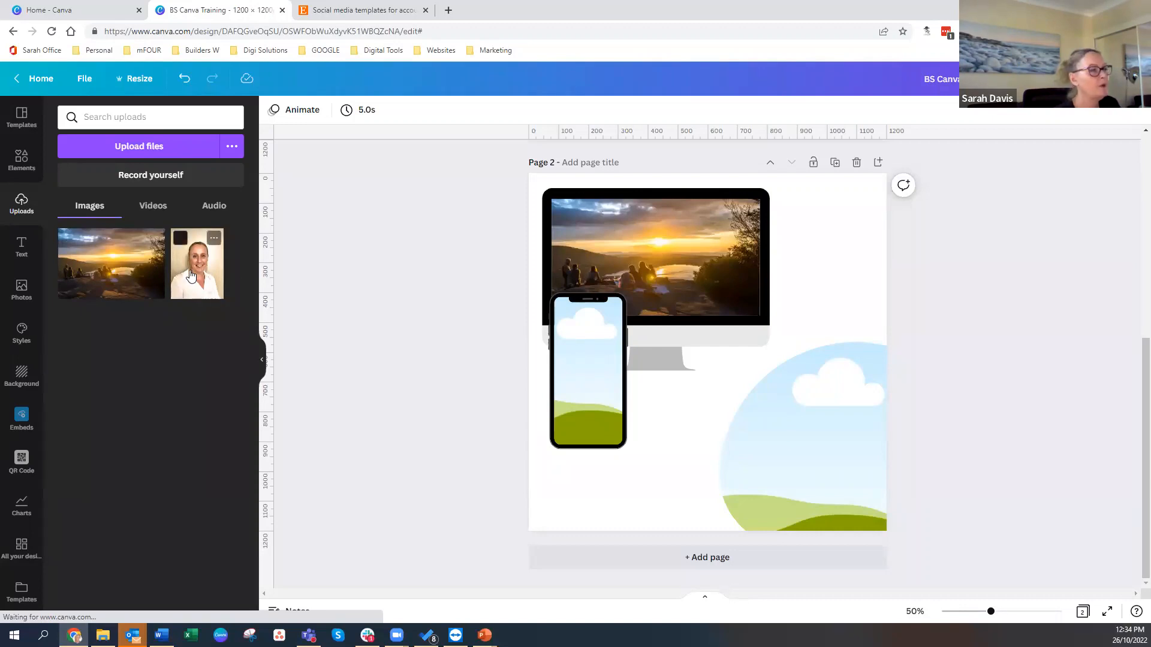
- Fill the phone frame with the stock photo of a woman hugging a child and the round frame with the three people by the sea
click(20, 292)
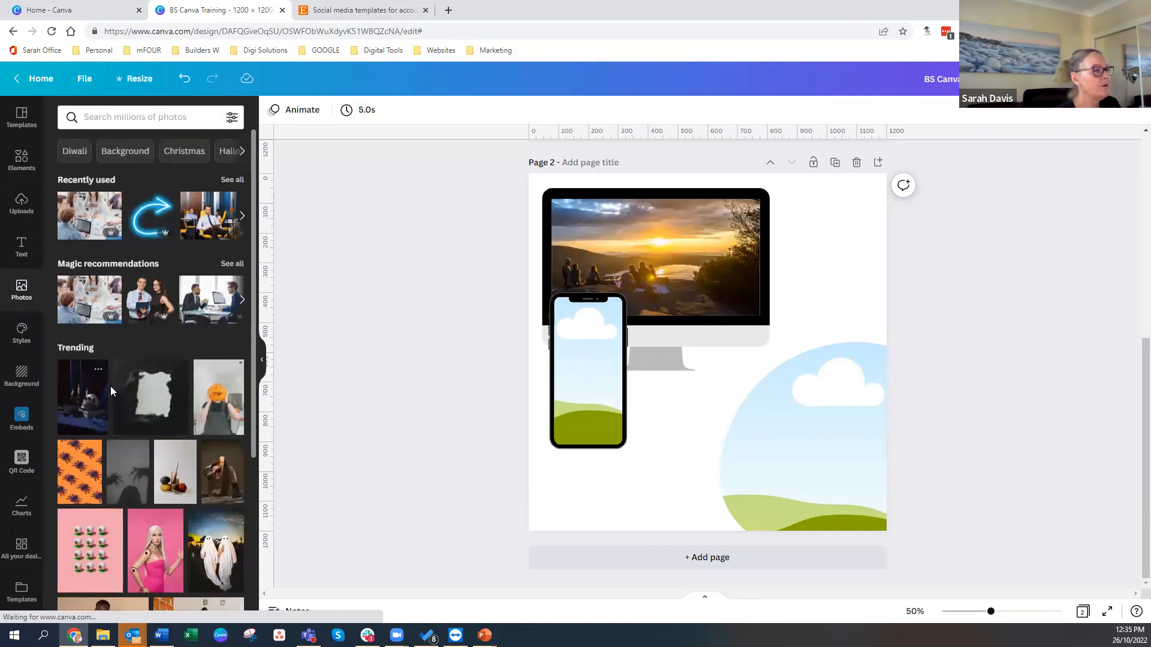
scroll(114, 392, down, 5)
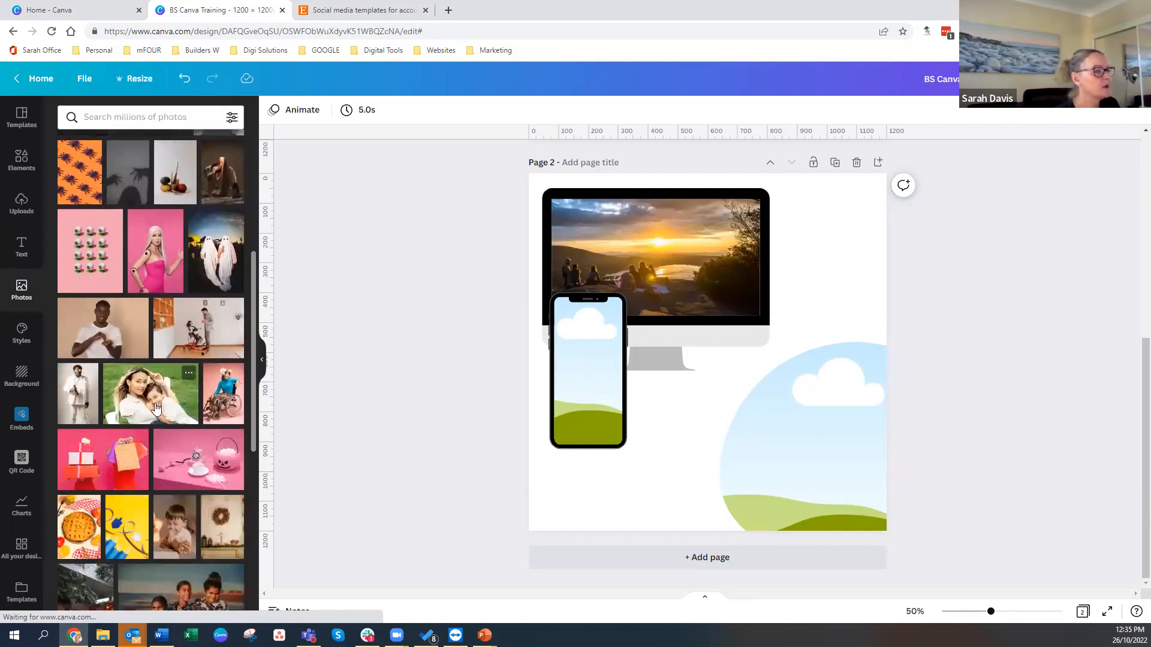
drag(155, 408, 573, 352)
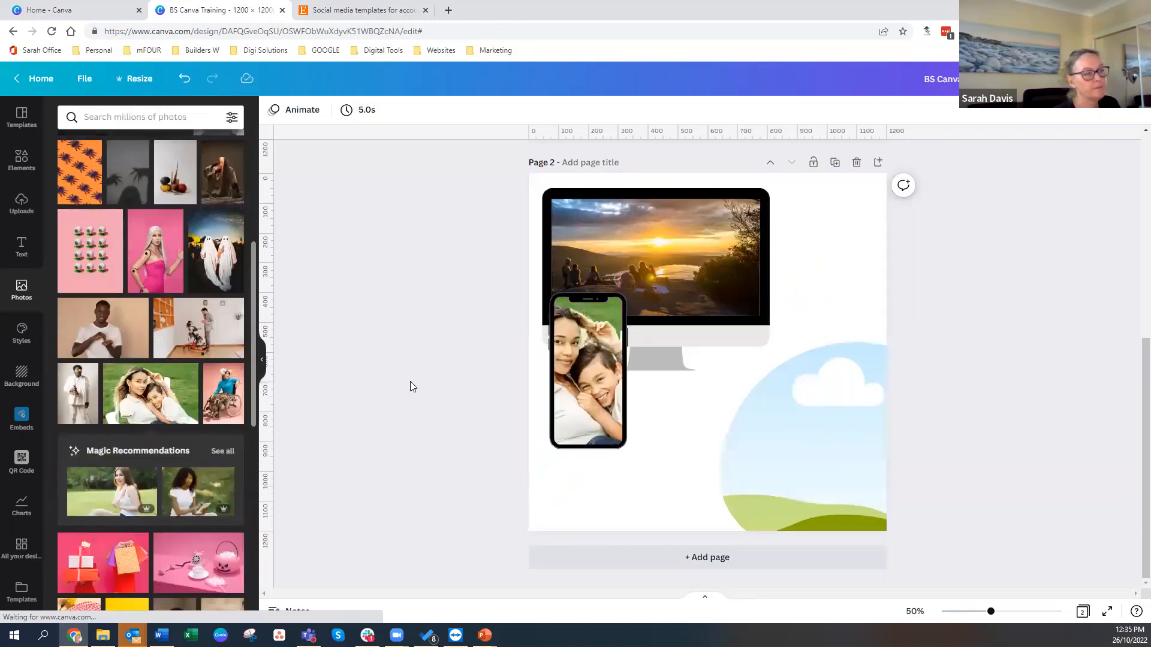
scroll(89, 514, down, 6)
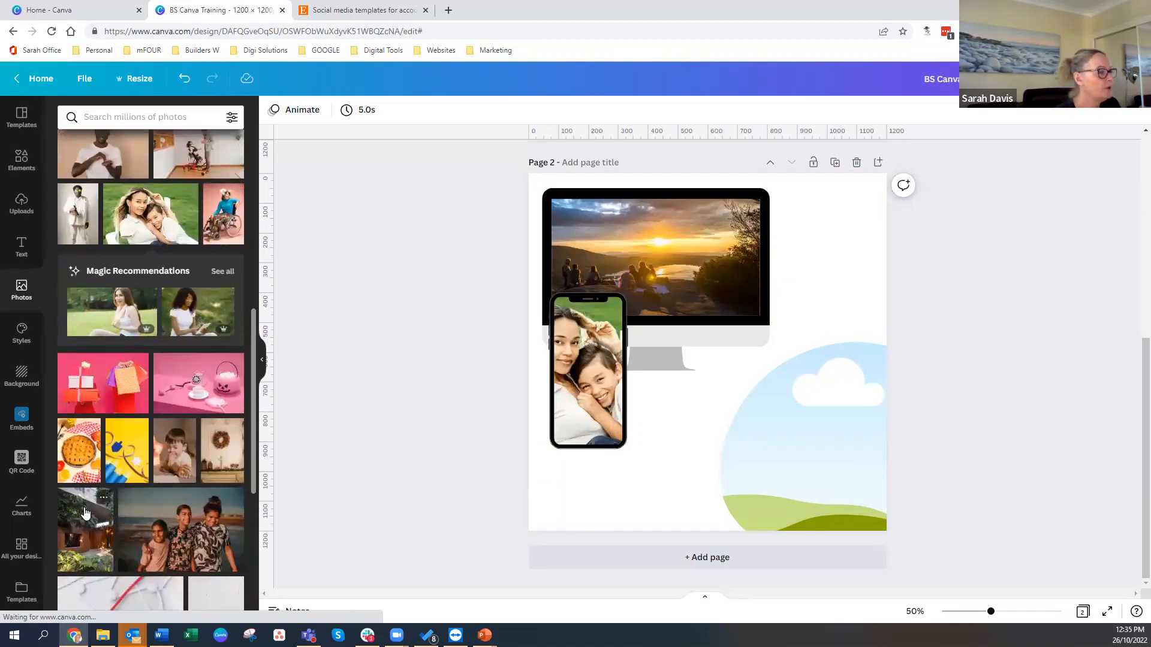
drag(201, 349, 792, 415)
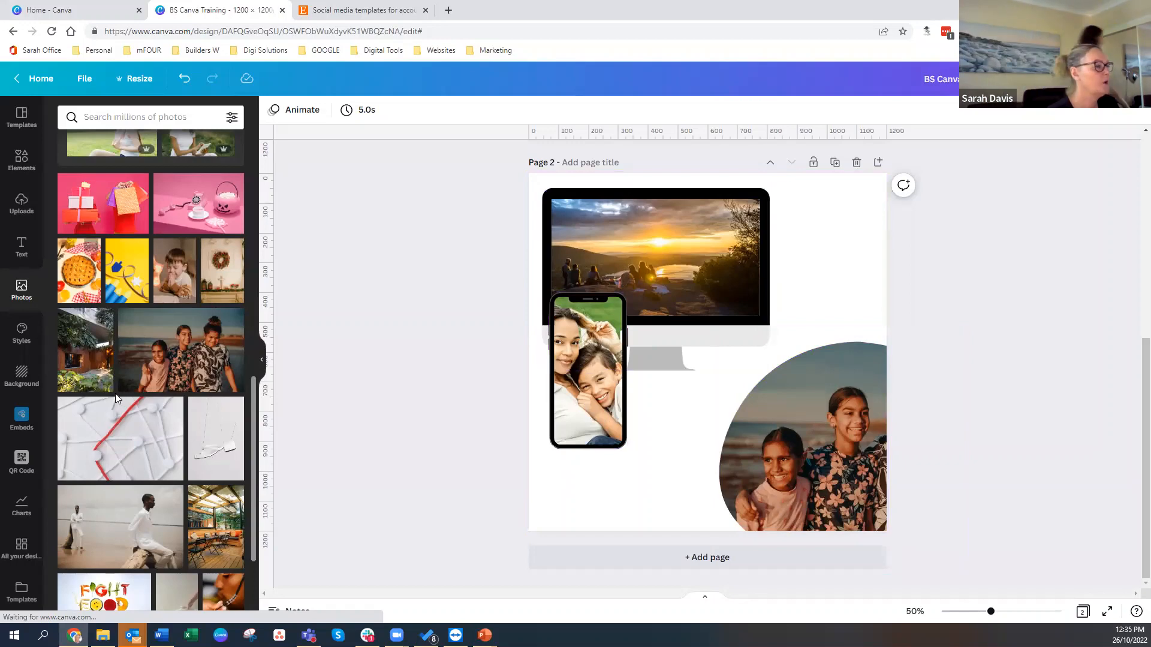
- Add the wide brush-stroke frame with a tapered tail from the frames collection to the page
click(21, 161)
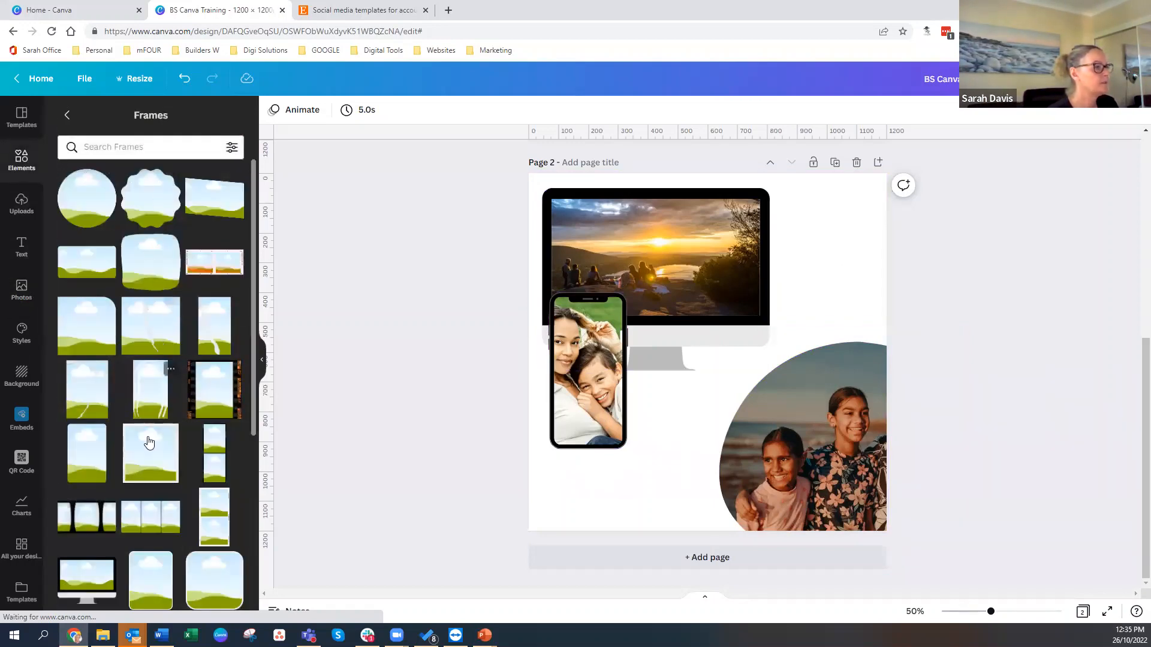
scroll(150, 479, down, 4)
scroll(149, 479, down, 1)
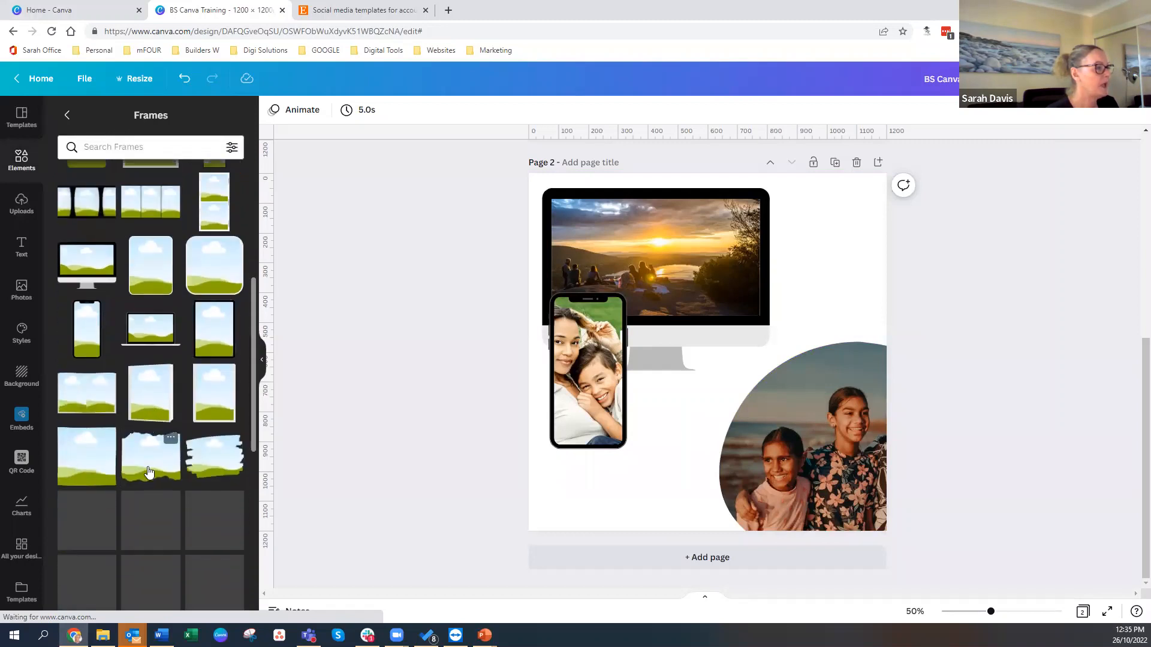
scroll(180, 426, down, 2)
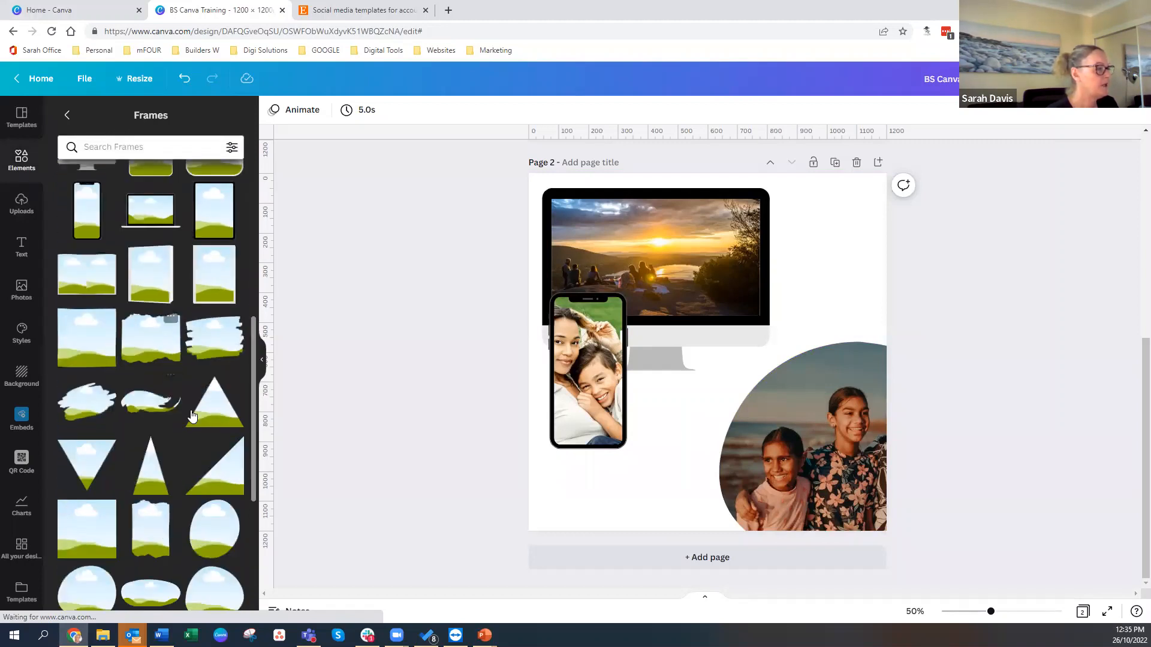
click(144, 400)
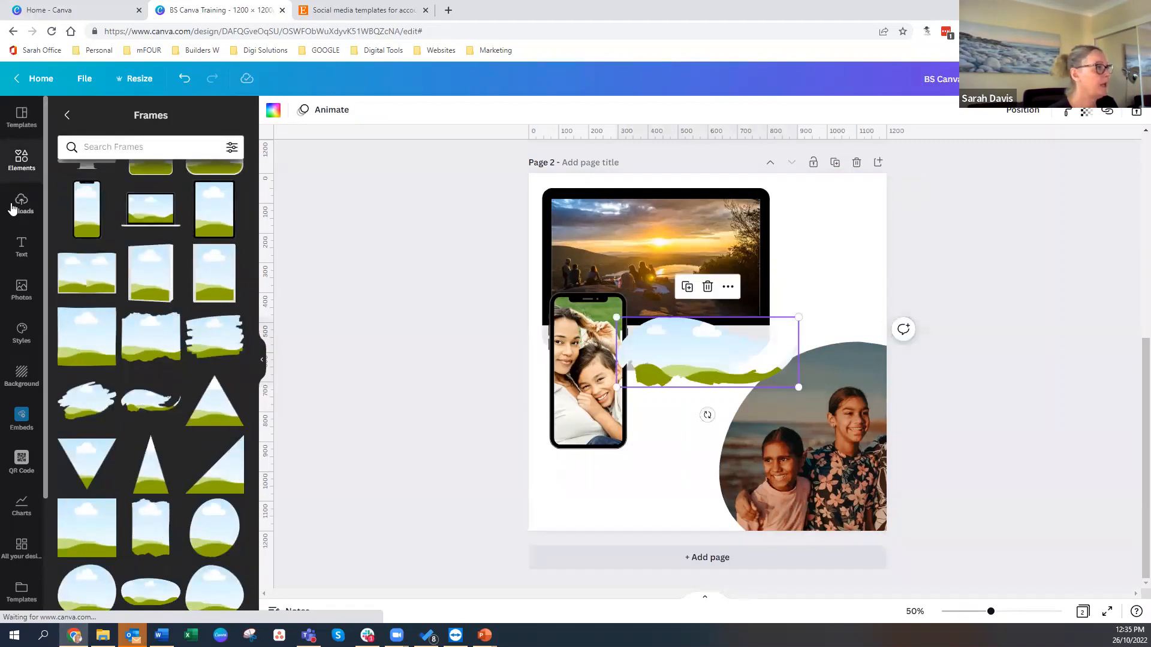
- Fill the brush-stroke frame with the Fight Food Waste stock photo and enlarge the frame to the page's right edge
click(22, 291)
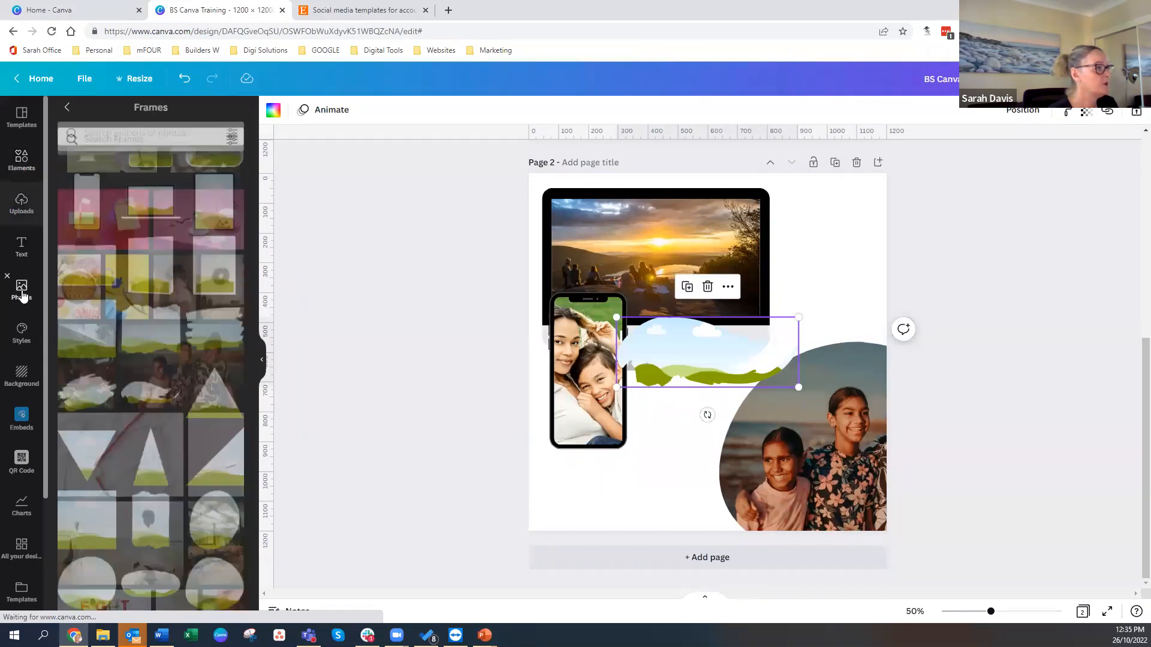
scroll(131, 419, down, 3)
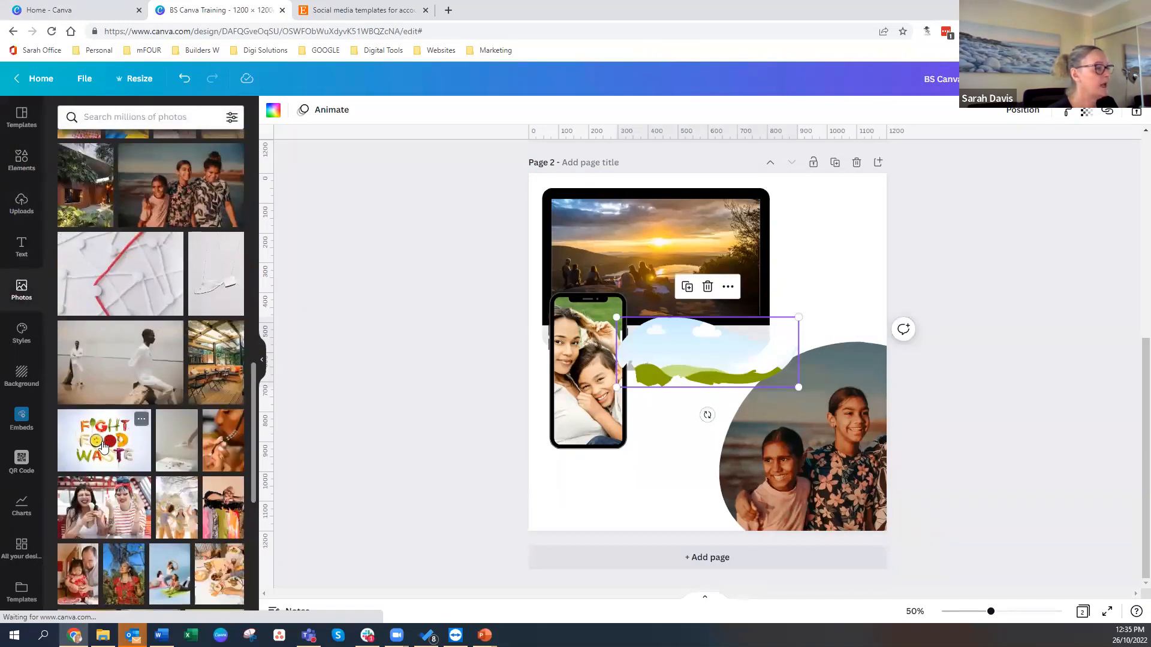
drag(103, 447, 649, 351)
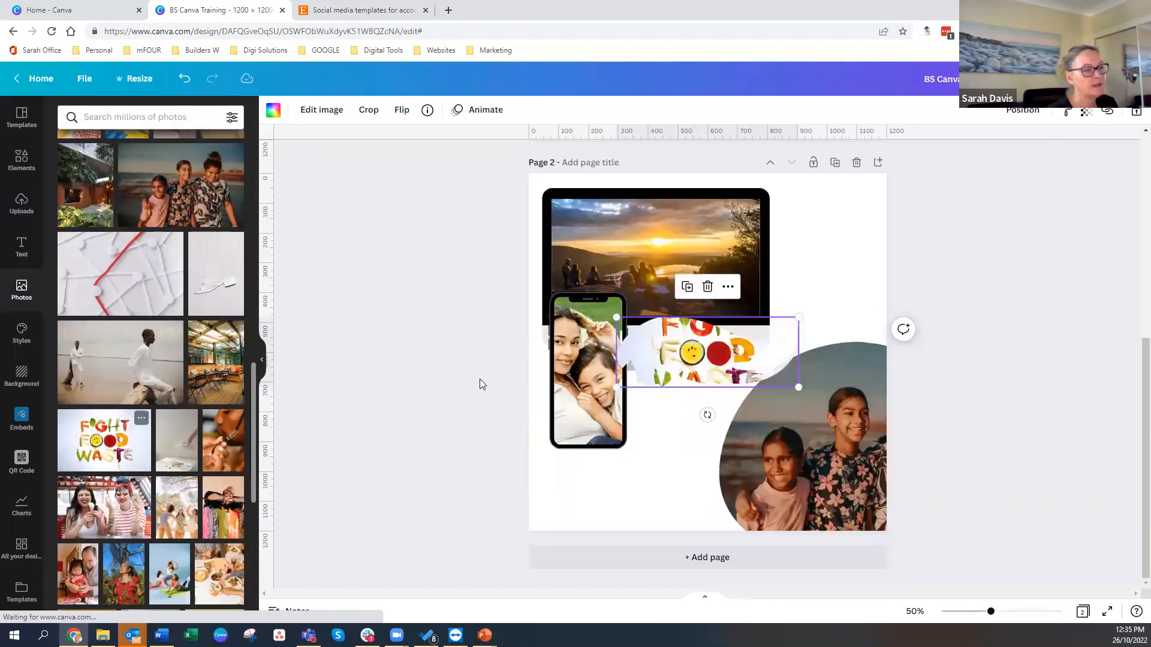
drag(790, 386, 882, 418)
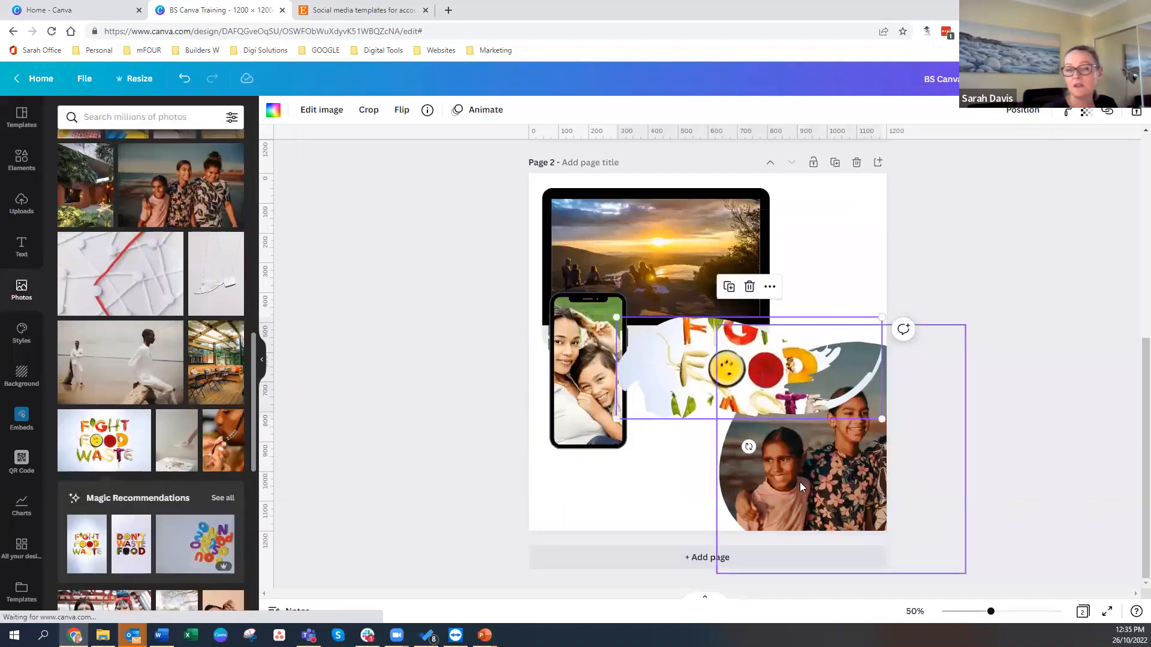
- Try to shrink the Fight Food Waste photo inside the brush-stroke frame, and remove the photo from the frame
double_click(703, 370)
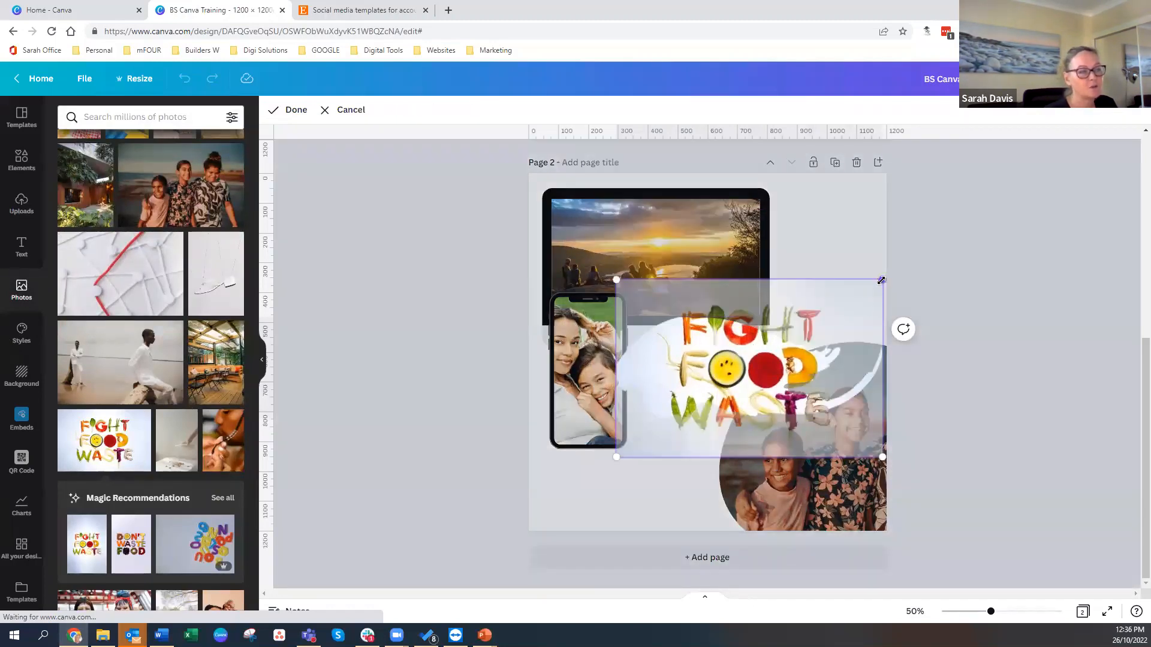
drag(881, 280, 862, 297)
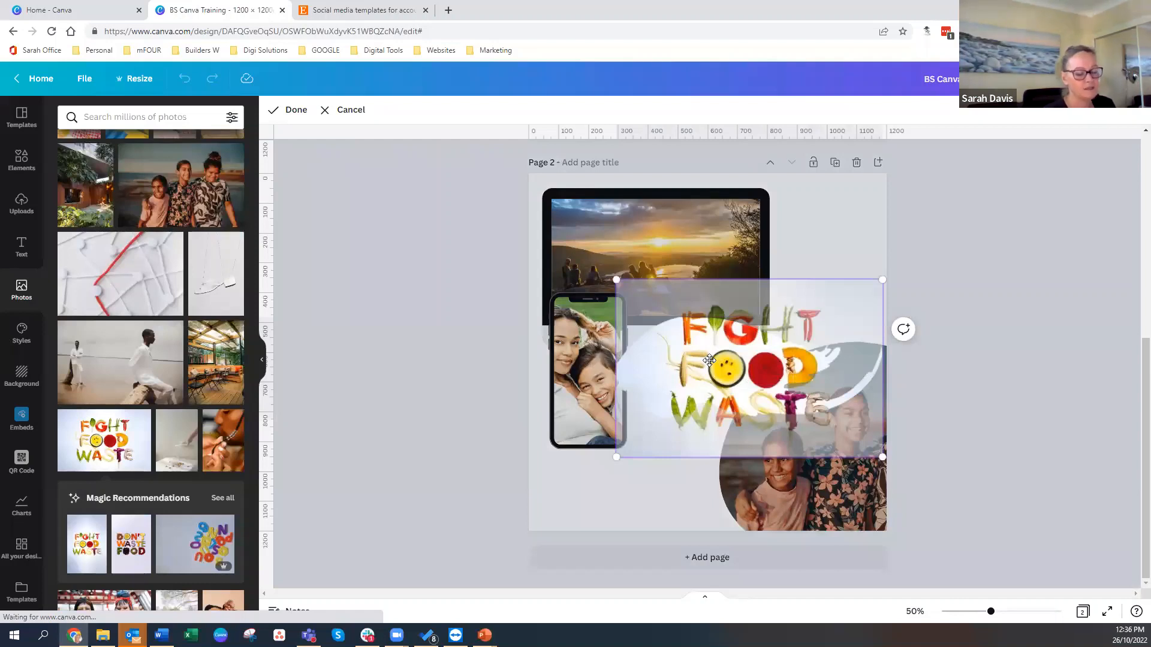
key(Delete)
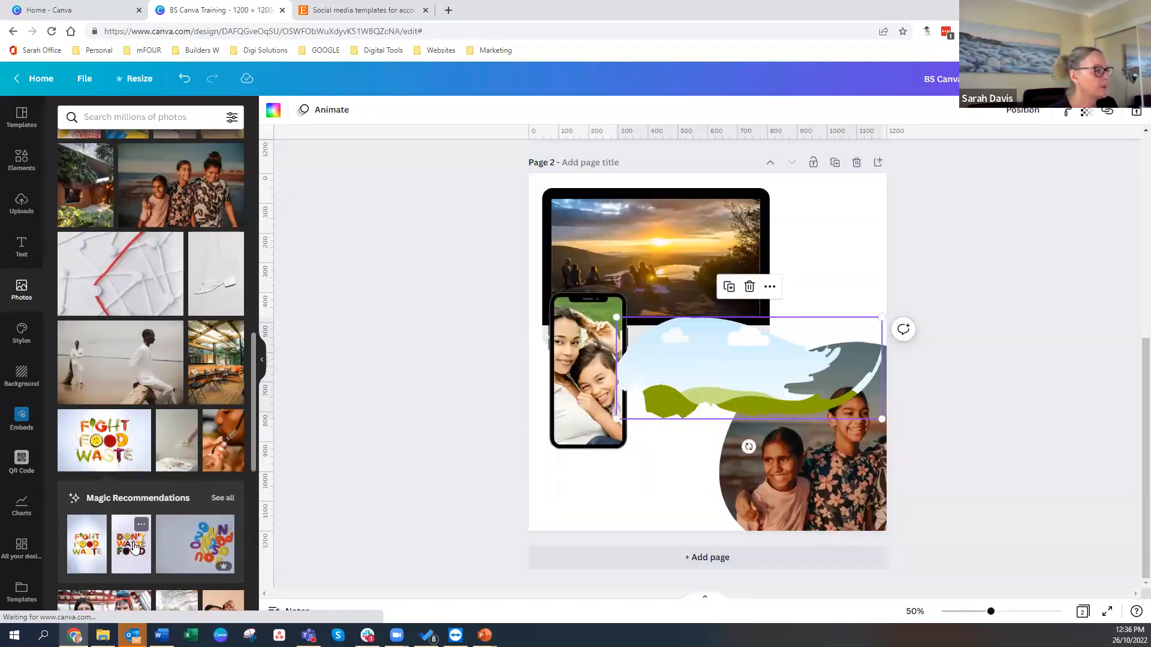
- Fill the brush-stroke frame with the pink and teal water photo and shift the photo down inside it to show its upper part
scroll(127, 529, down, 4)
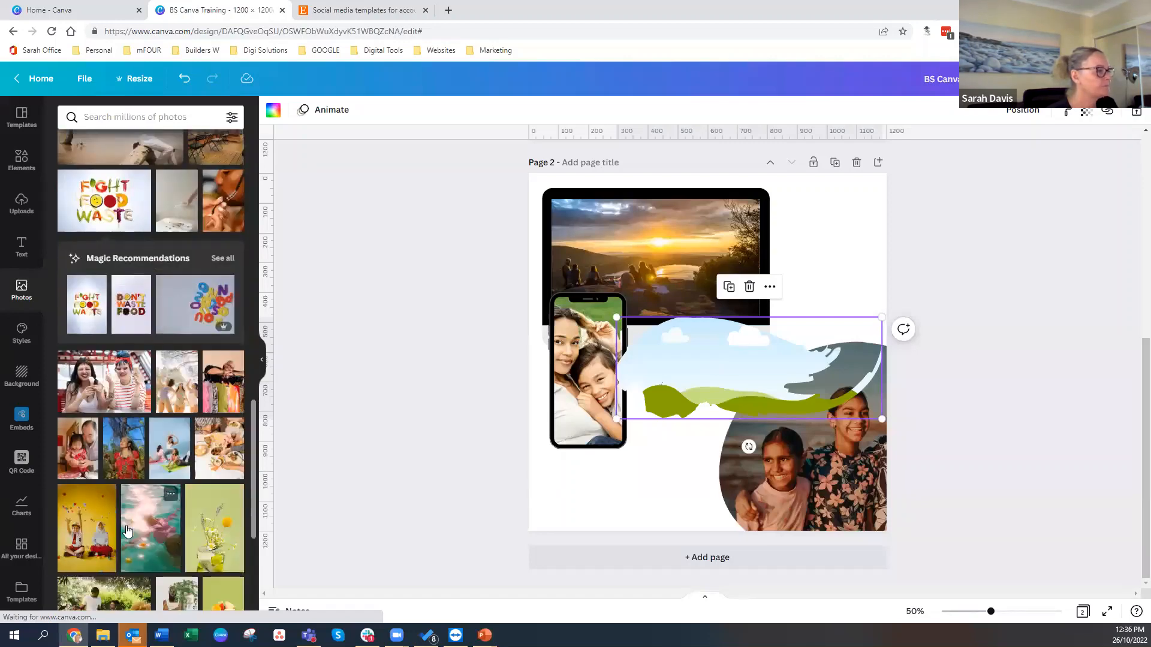
drag(124, 531, 684, 339)
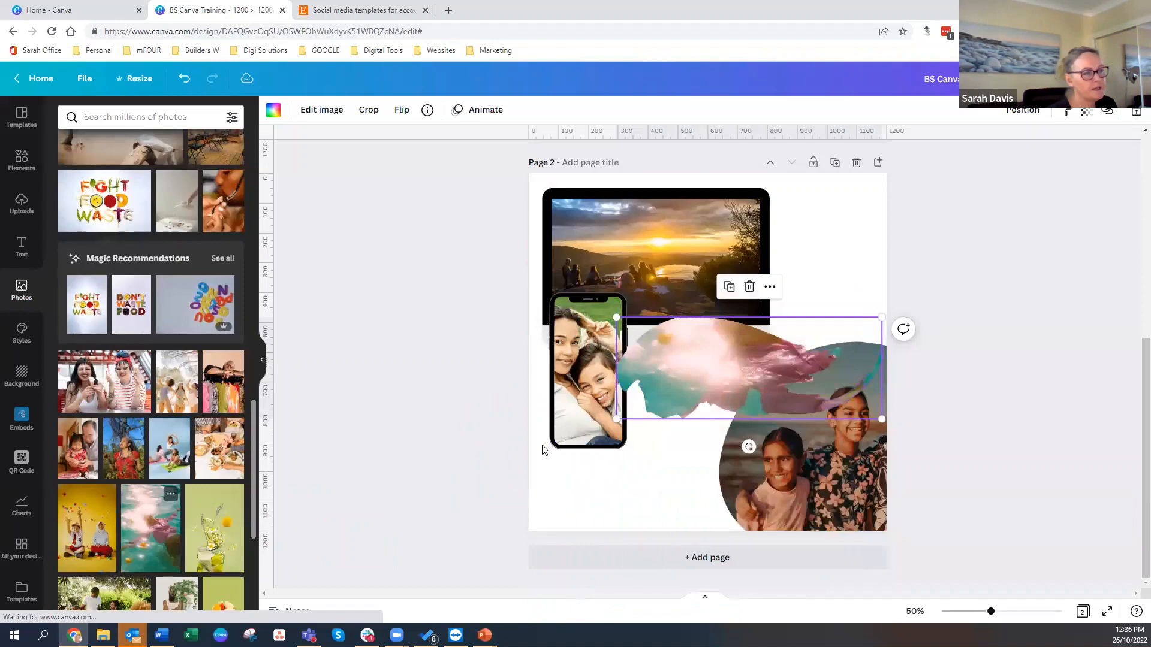
double_click(706, 339)
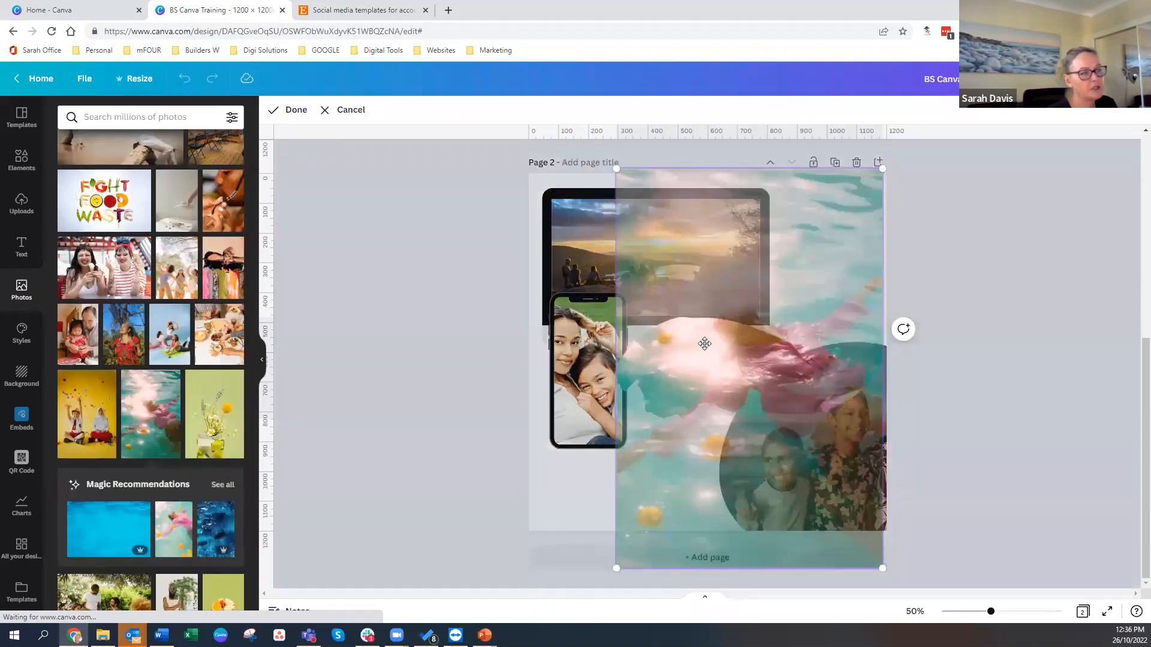
drag(704, 343, 686, 521)
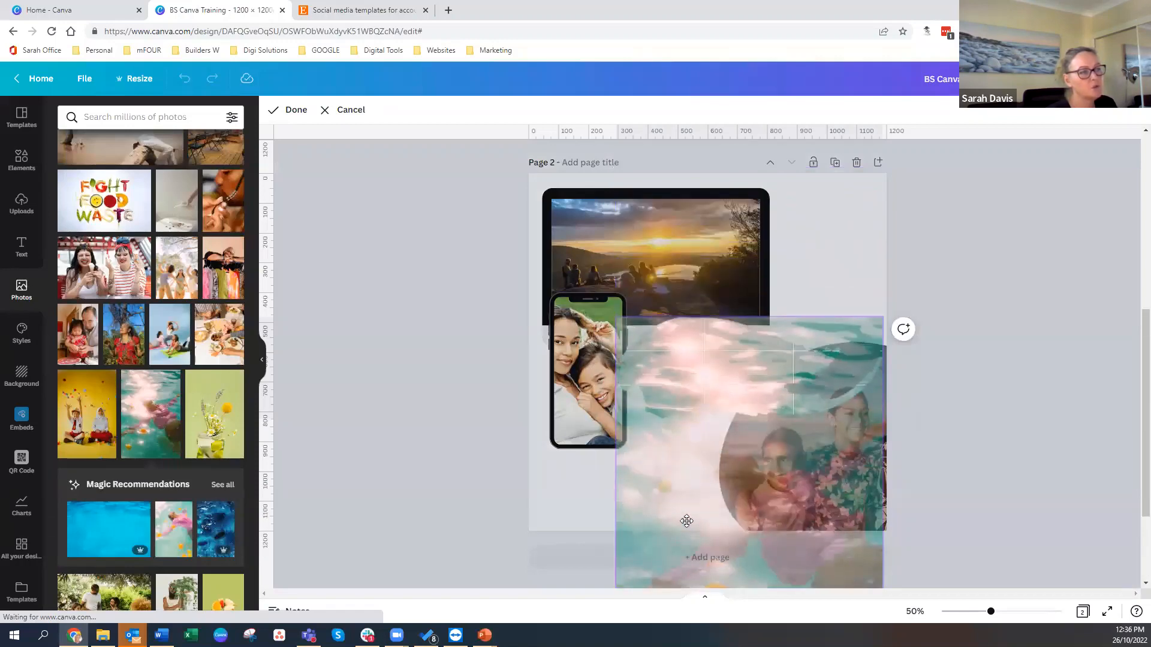
click(446, 529)
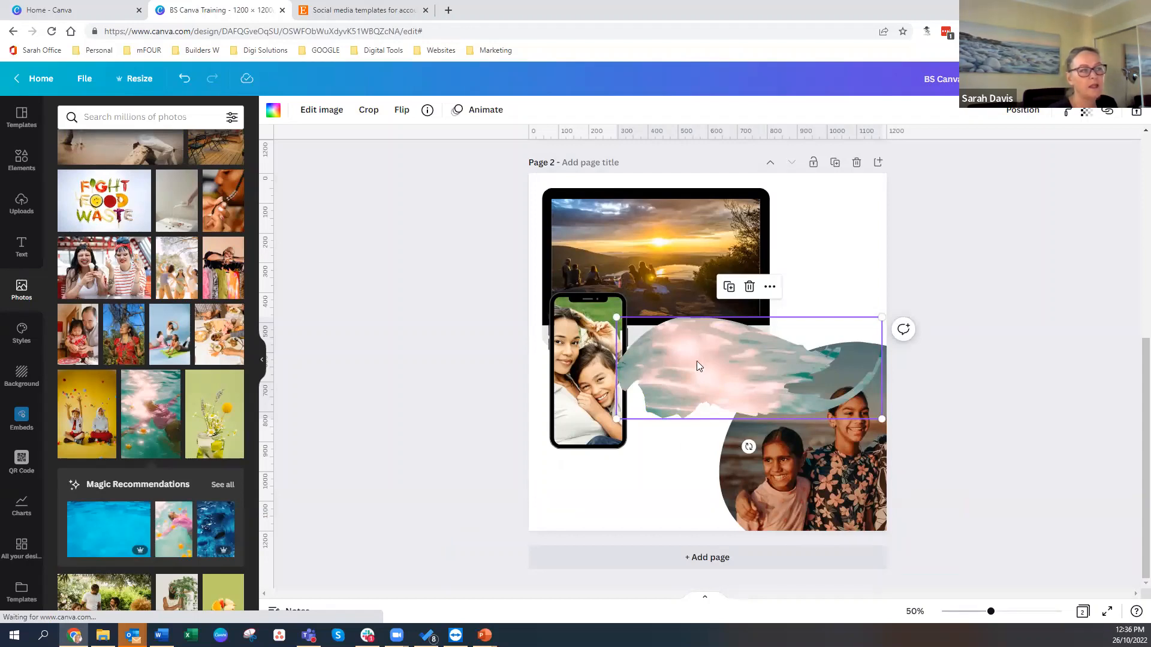
- Delete the pink and teal water photo and its brush-stroke frame from the page
key(Delete)
key(Delete)
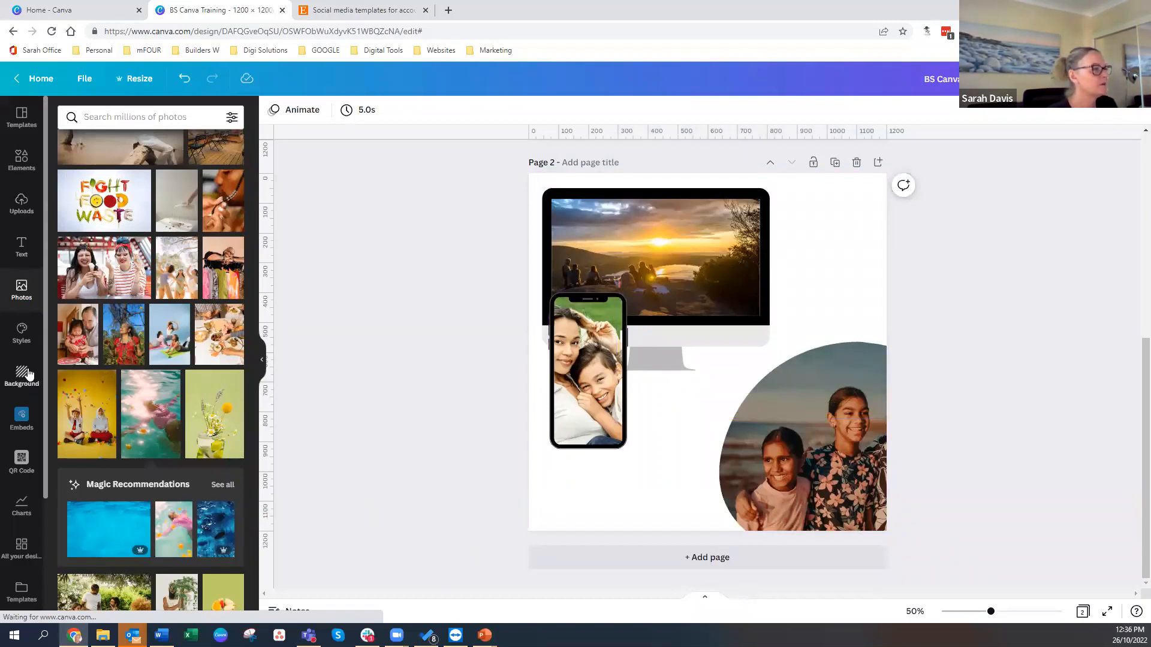
- Examine the available styles: brand colours, colour palettes, font sets and combinations
click(22, 331)
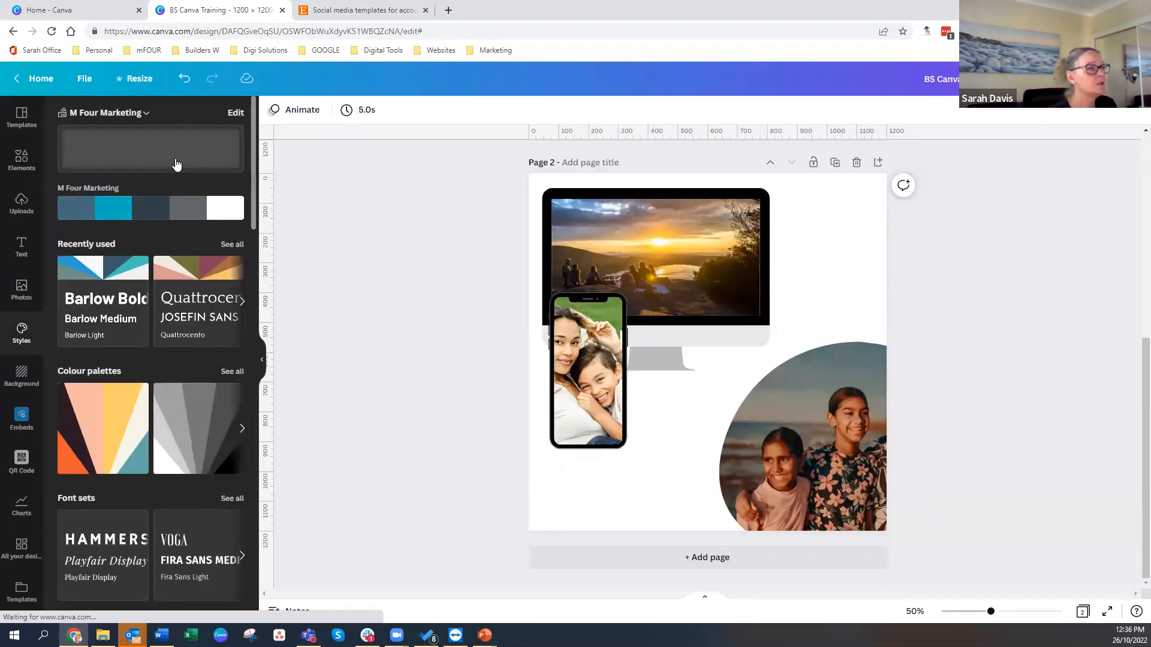
scroll(133, 485, down, 3)
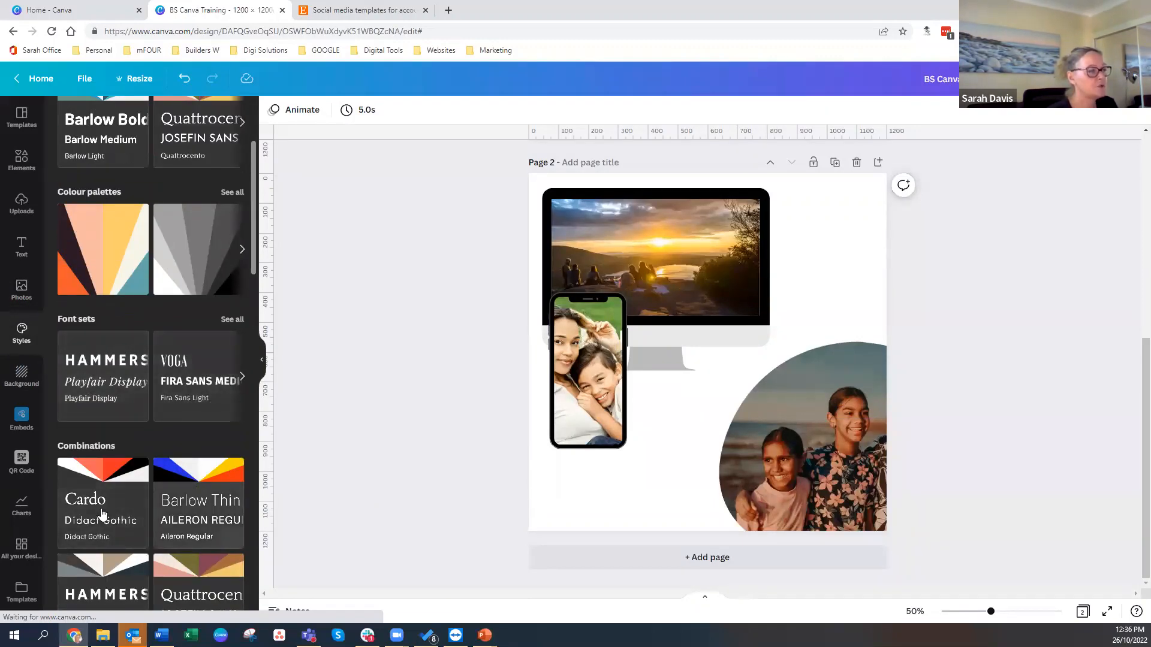
scroll(179, 419, down, 3)
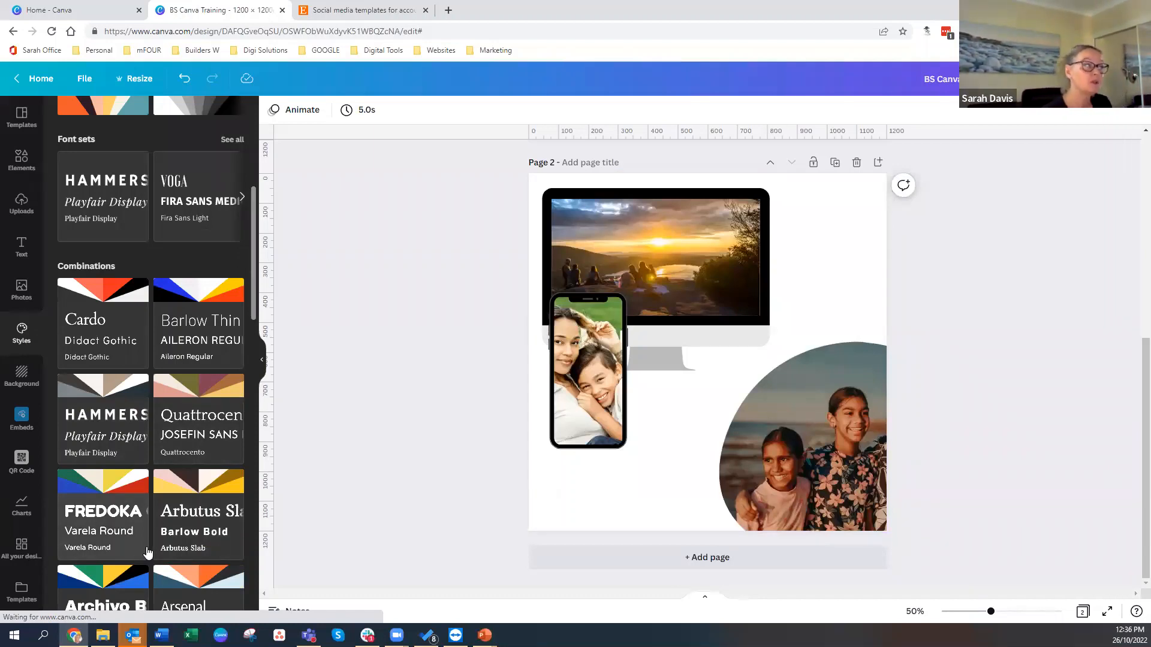
- Search the stock photos for "holiday" and fill the computer monitor frame with the photo of the Holiday tag on sand
click(18, 289)
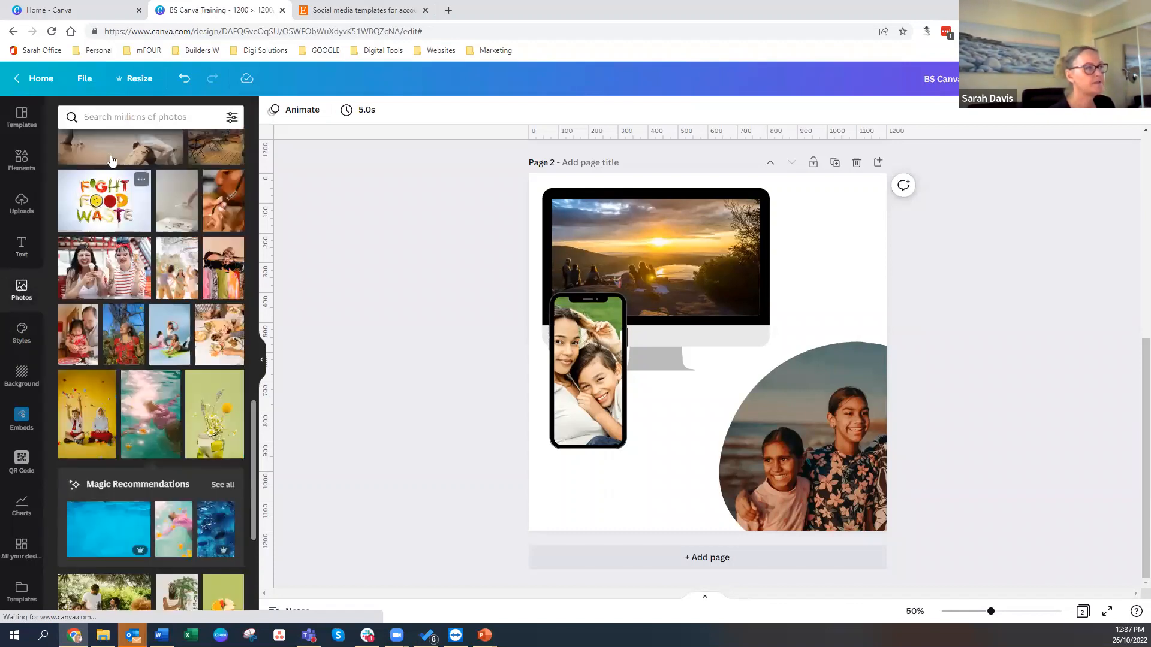
click(101, 116)
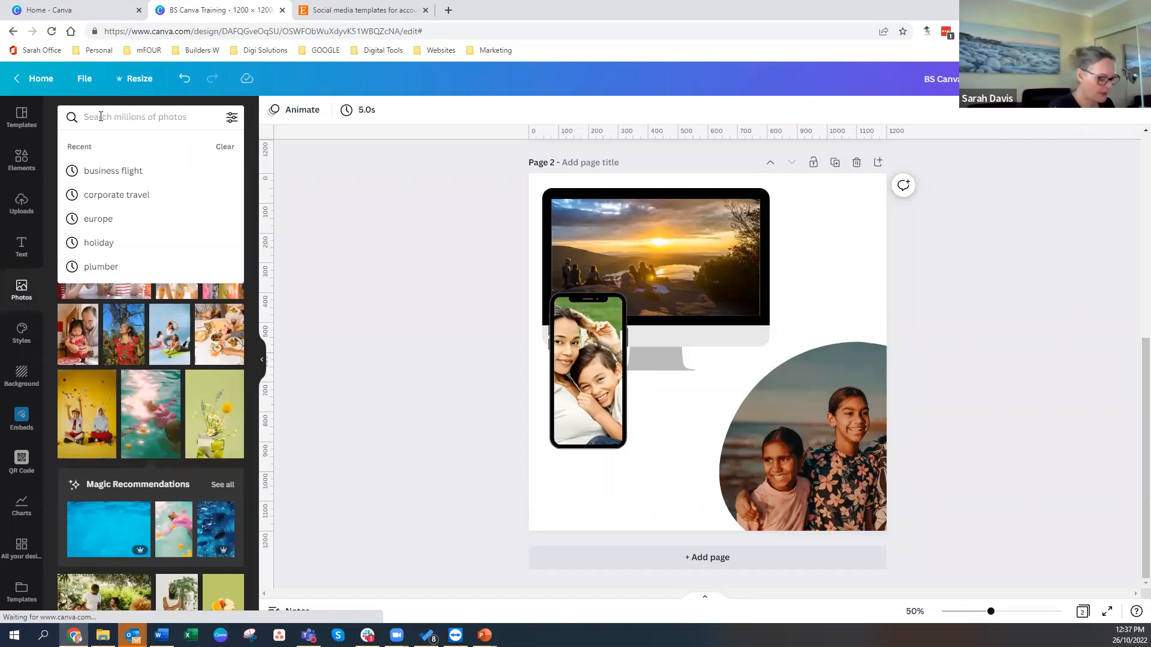
text(holiday)
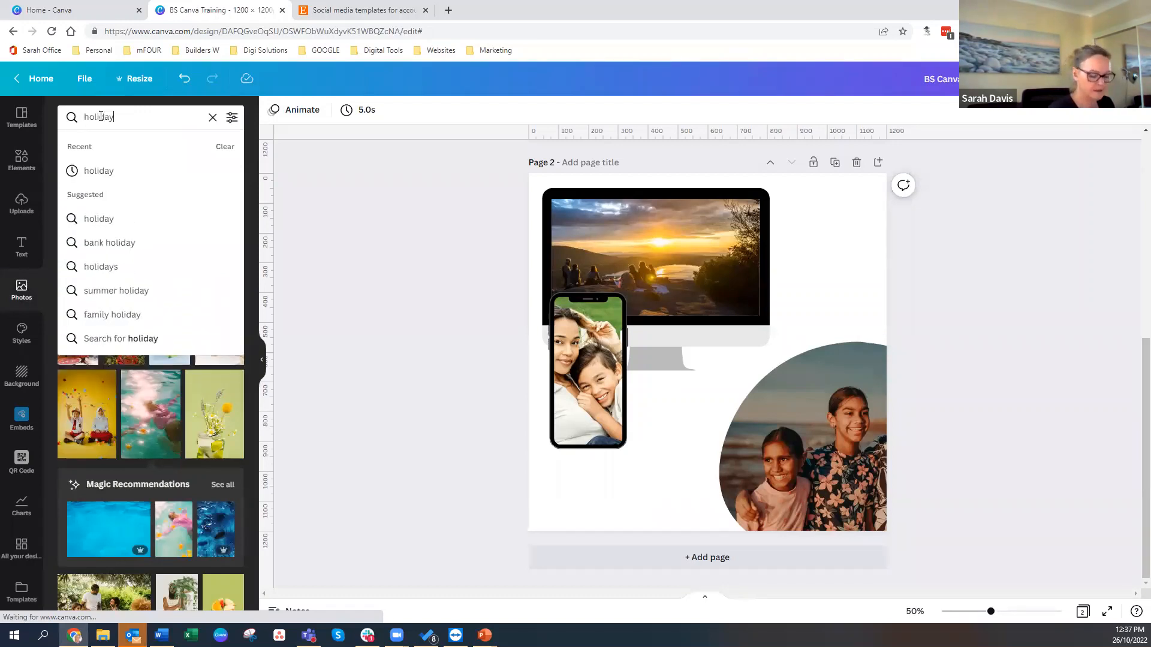
key(Return)
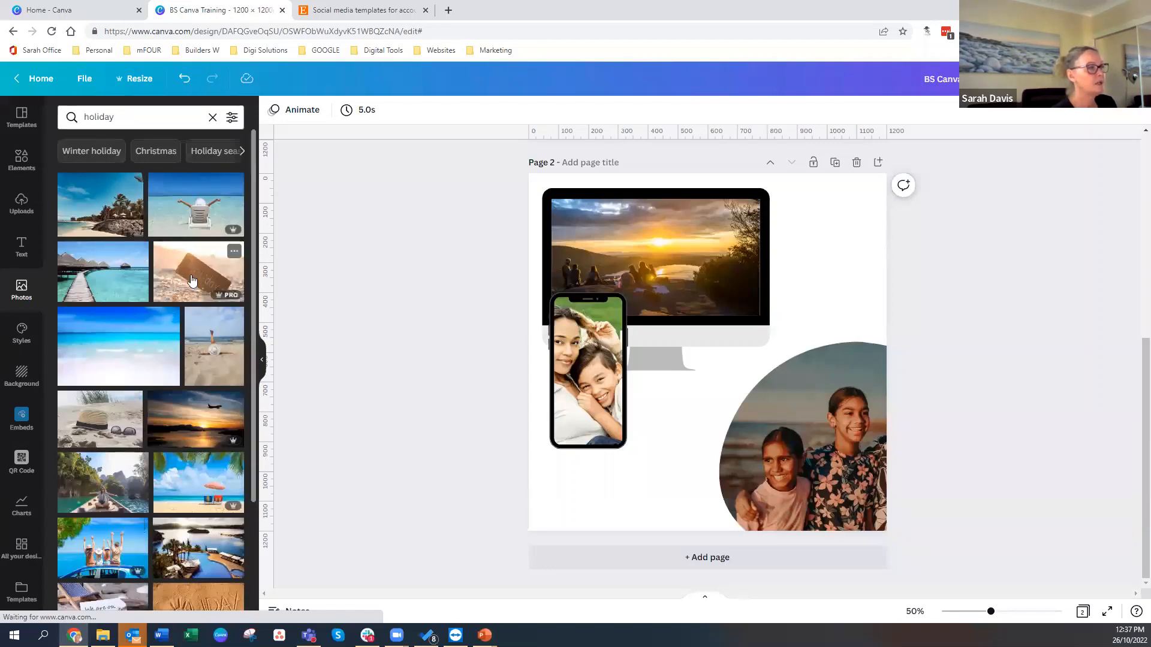
drag(192, 281, 572, 258)
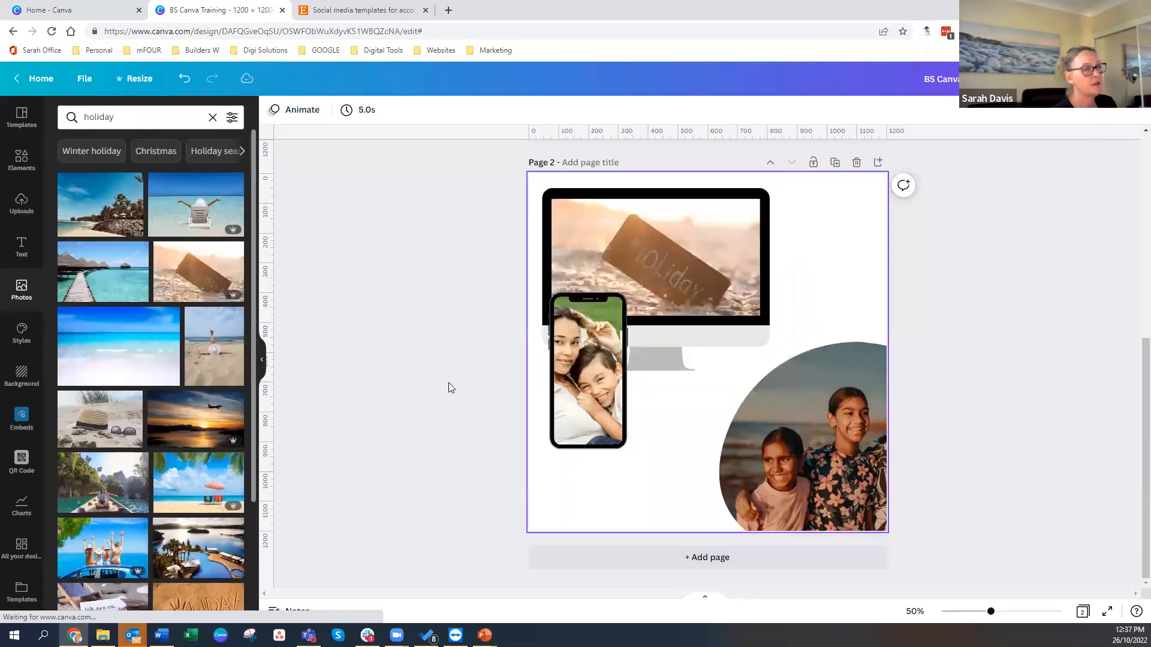
- Fill the circular frame with the beach umbrella photo and shift the photo left inside it to show the umbrella and both chairs
drag(173, 490, 767, 436)
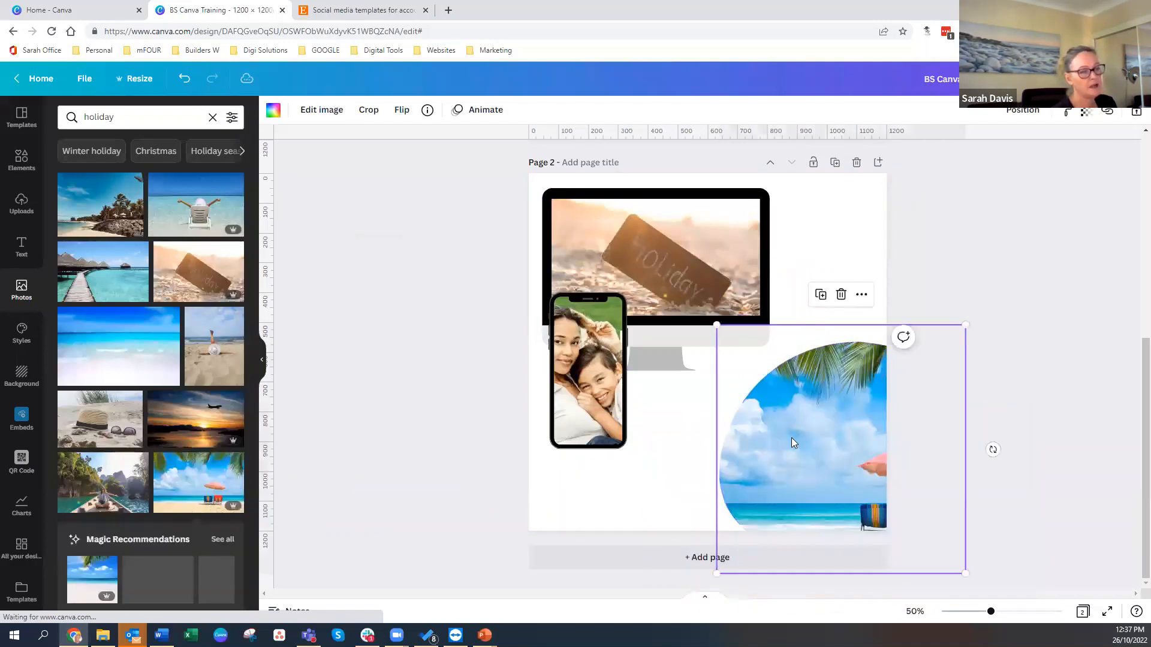
double_click(791, 443)
drag(849, 437, 778, 452)
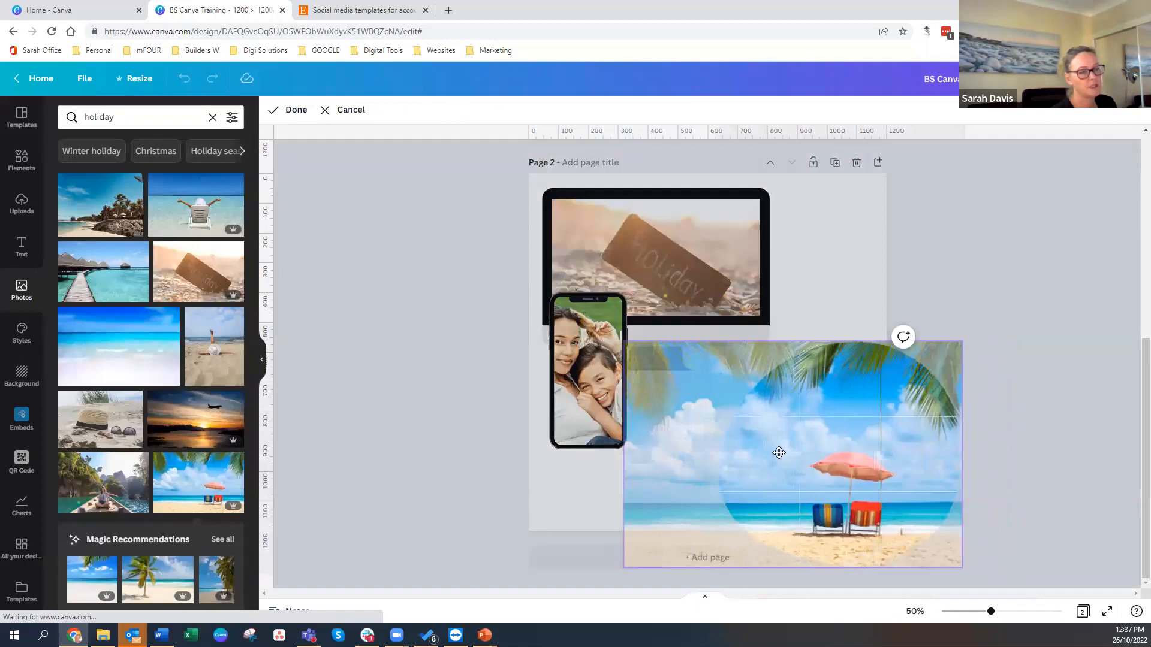
click(1046, 423)
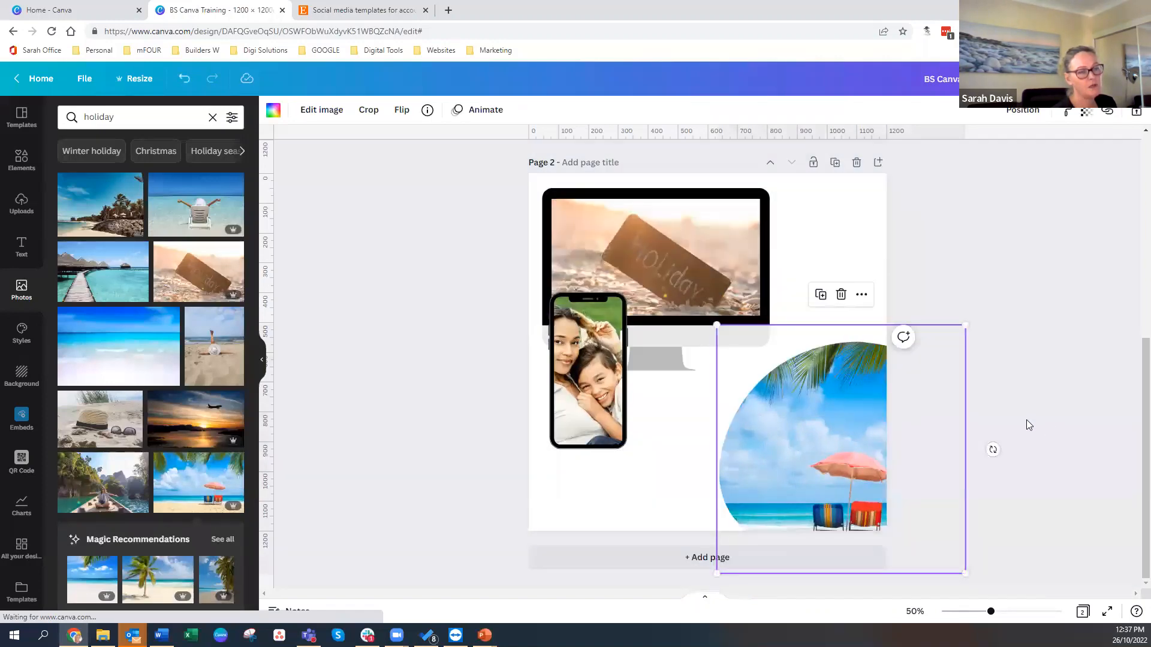
double_click(854, 441)
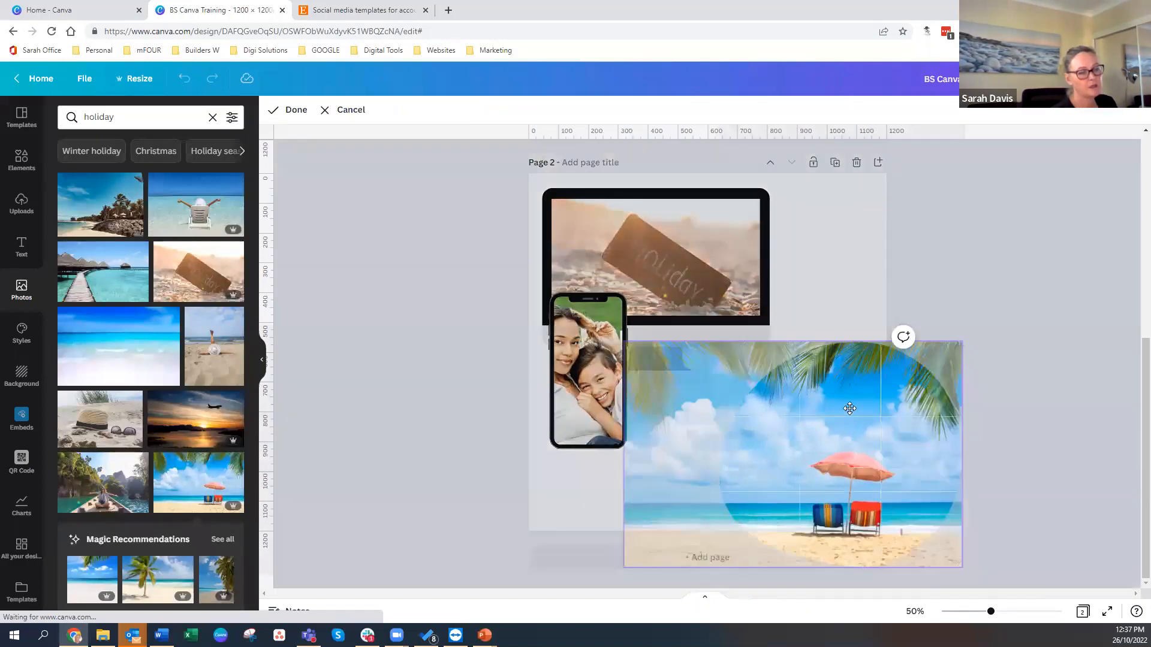
click(983, 410)
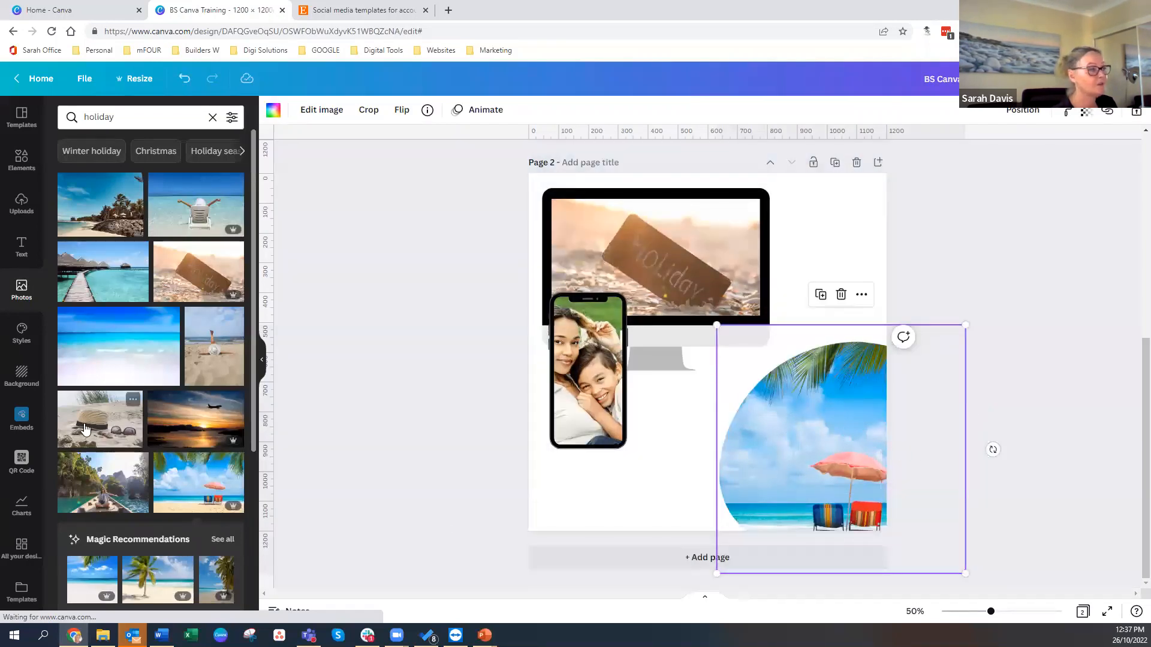
- Replace the photo in the circular frame with the straw hat on sand photo
drag(133, 401, 758, 449)
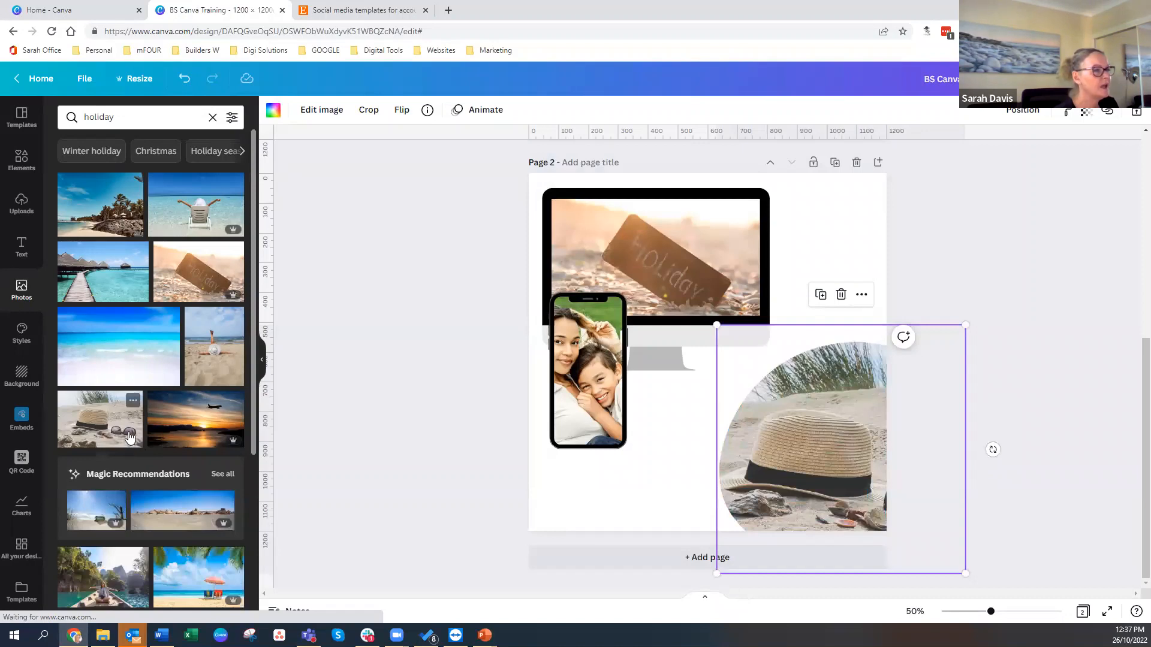
- Fill the phone frame with the blue sea and white sand photo and use the same photo as the page background
drag(82, 349, 594, 349)
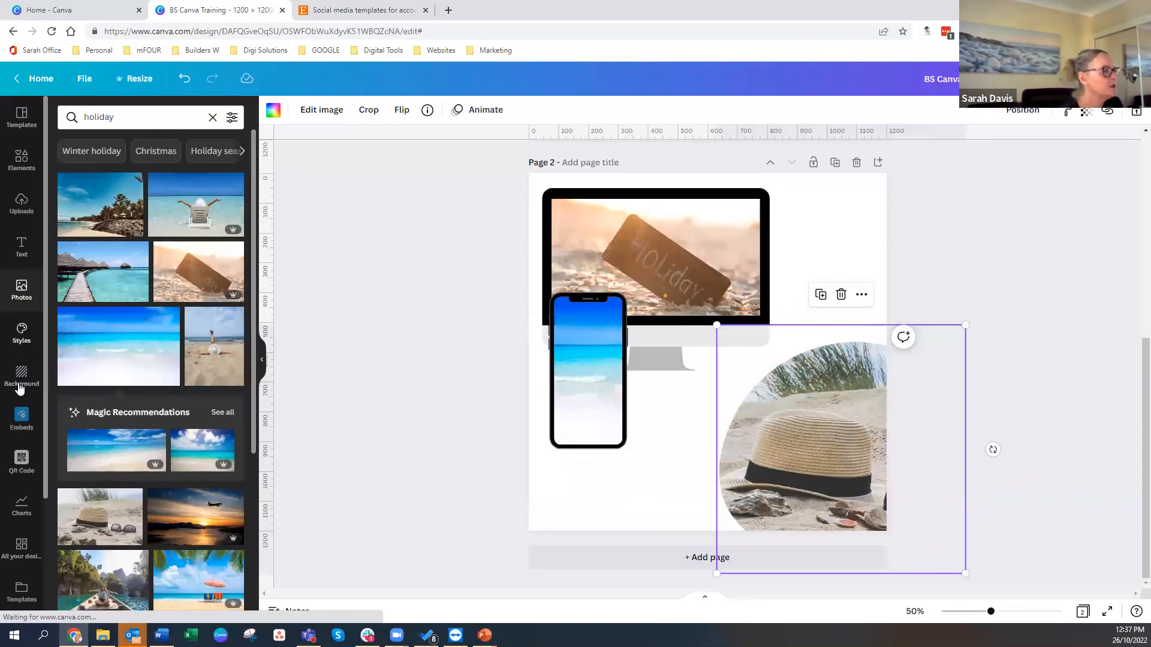
drag(124, 352, 562, 495)
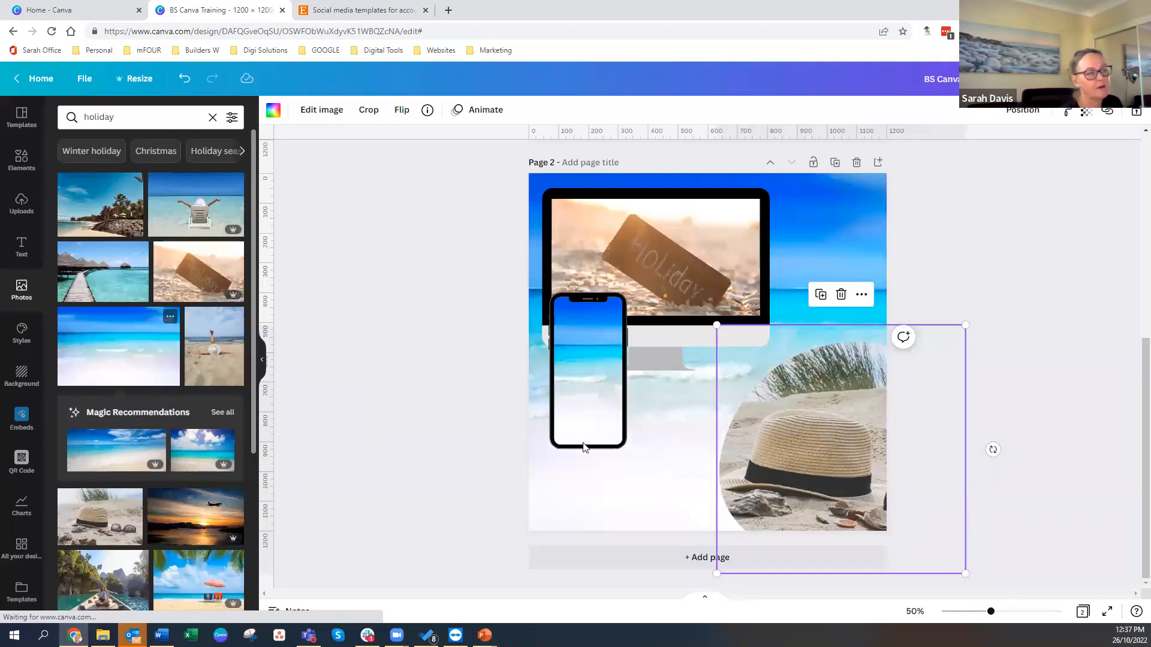
- Fill the phone mockup's screen with the holiday photo of a person lying on the beach with raised legs
drag(199, 347, 559, 378)
drag(562, 377, 563, 377)
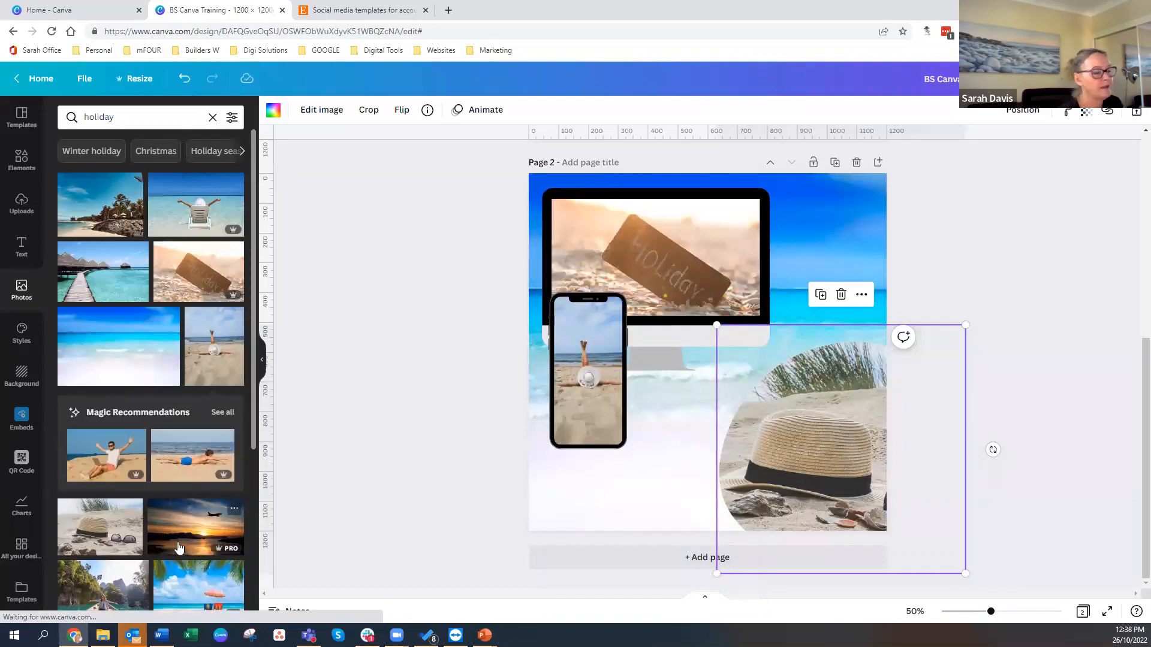
scroll(177, 531, down, 2)
scroll(177, 532, down, 1)
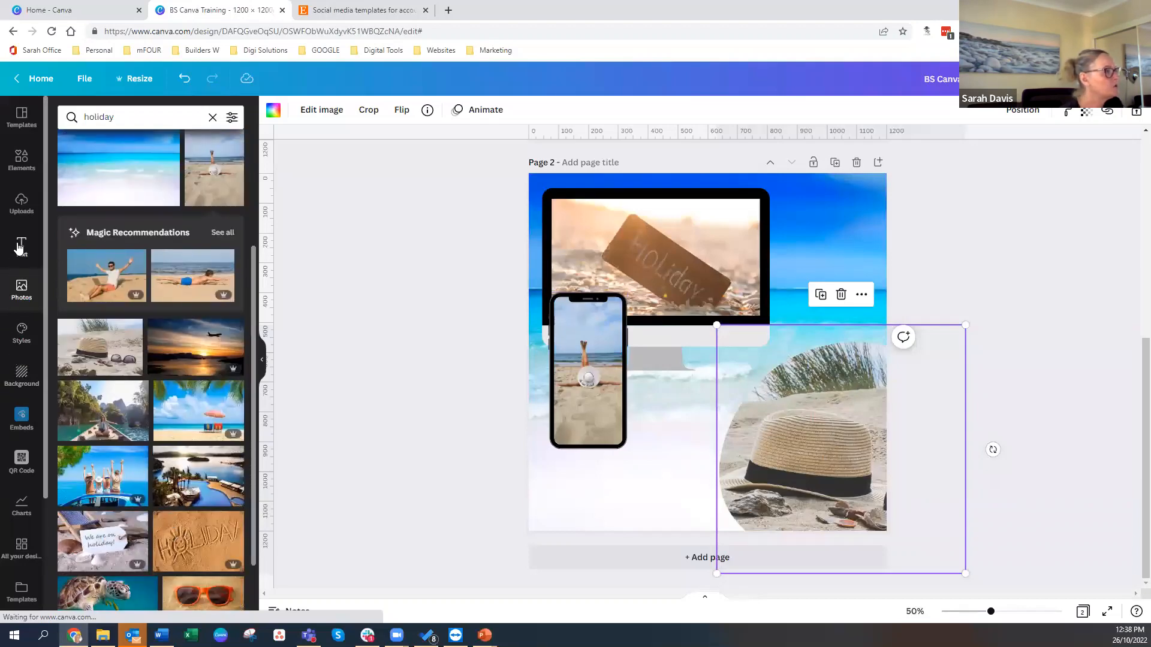
- Search the background library for "sand"
click(18, 377)
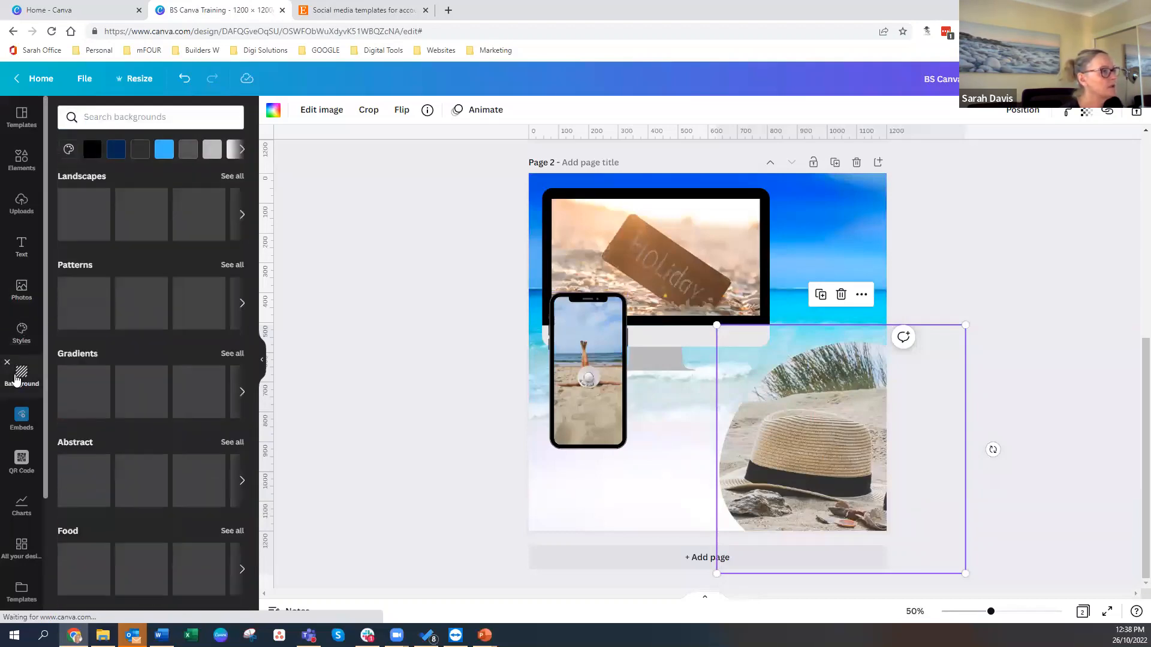
click(90, 118)
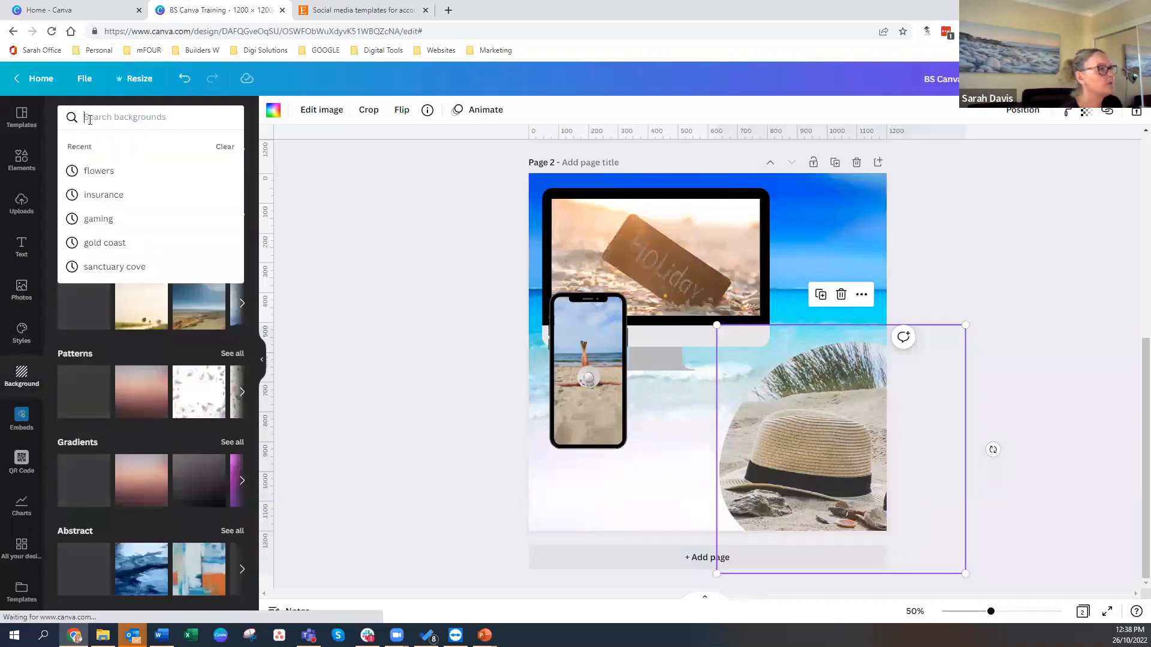
text(sand)
key(Return)
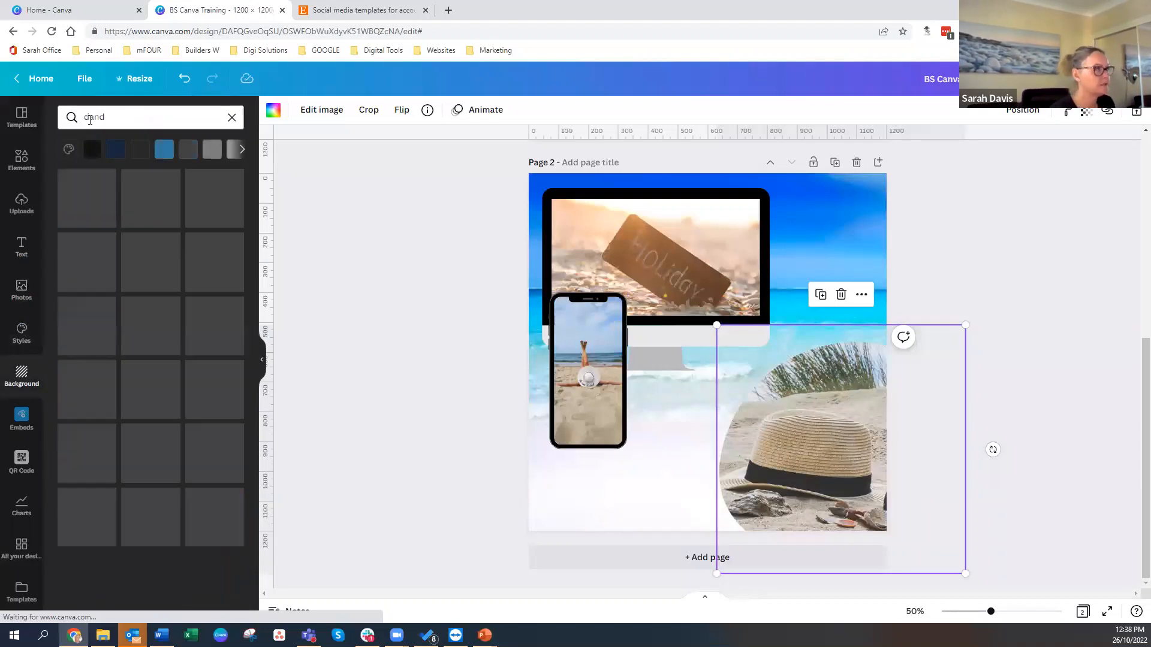
click(90, 119)
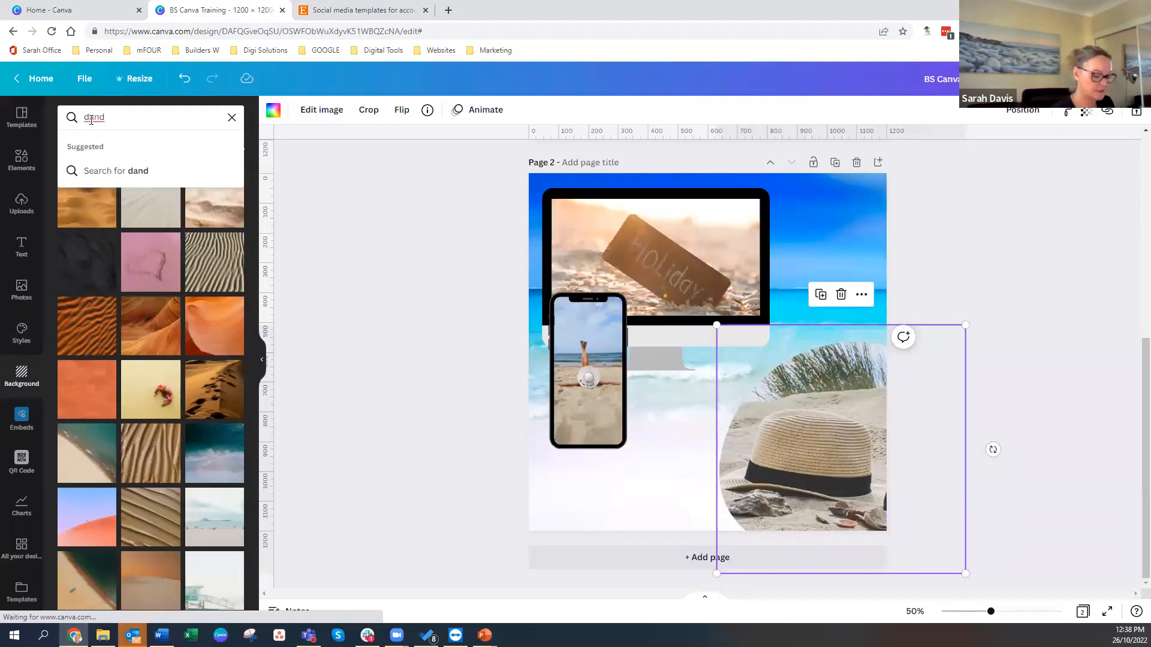
key(BackSpace)
text(s)
key(Return)
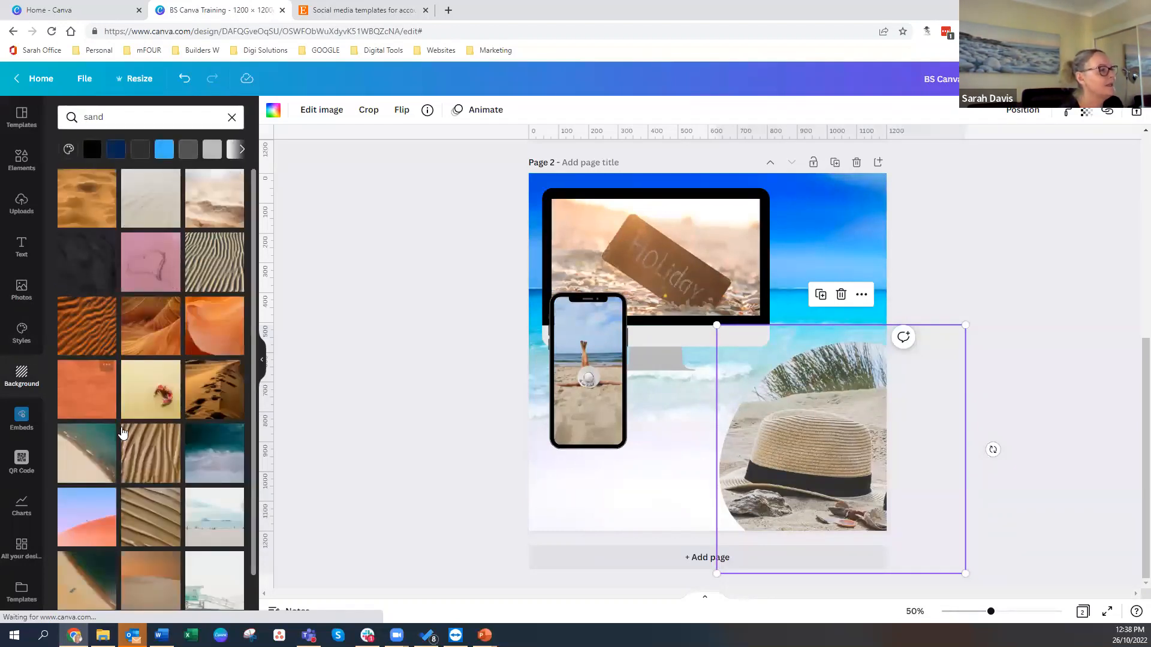
- Try the pale sand image as page 2's background and replace it with the golden sand dunes image
scroll(123, 432, down, 1)
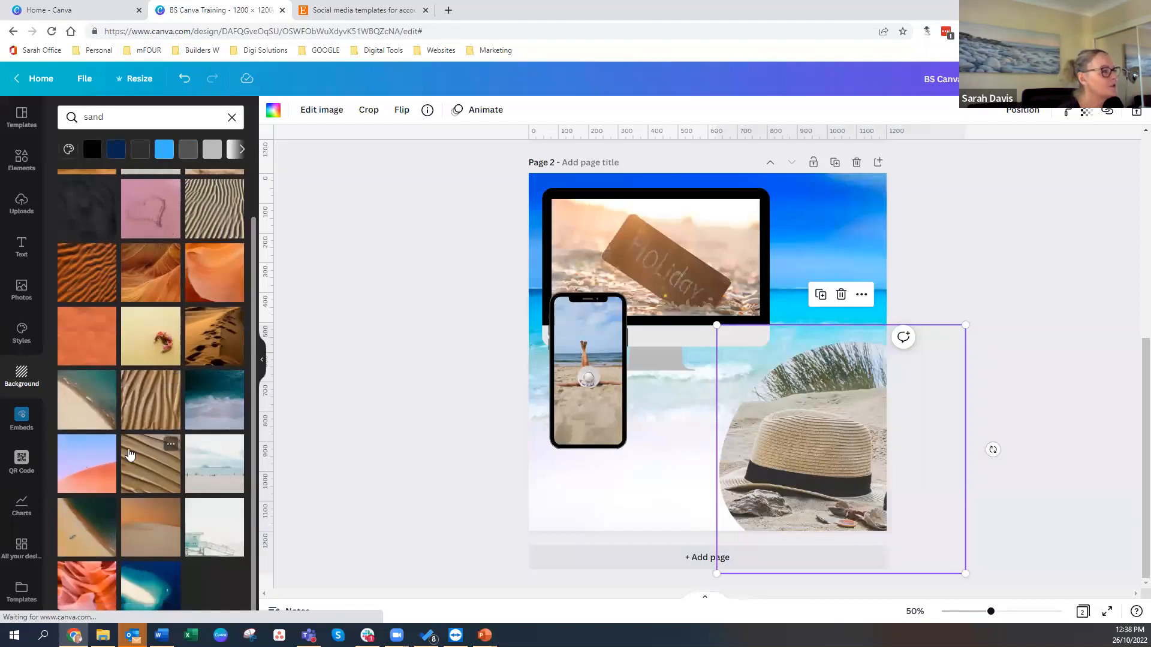
scroll(126, 438, up, 1)
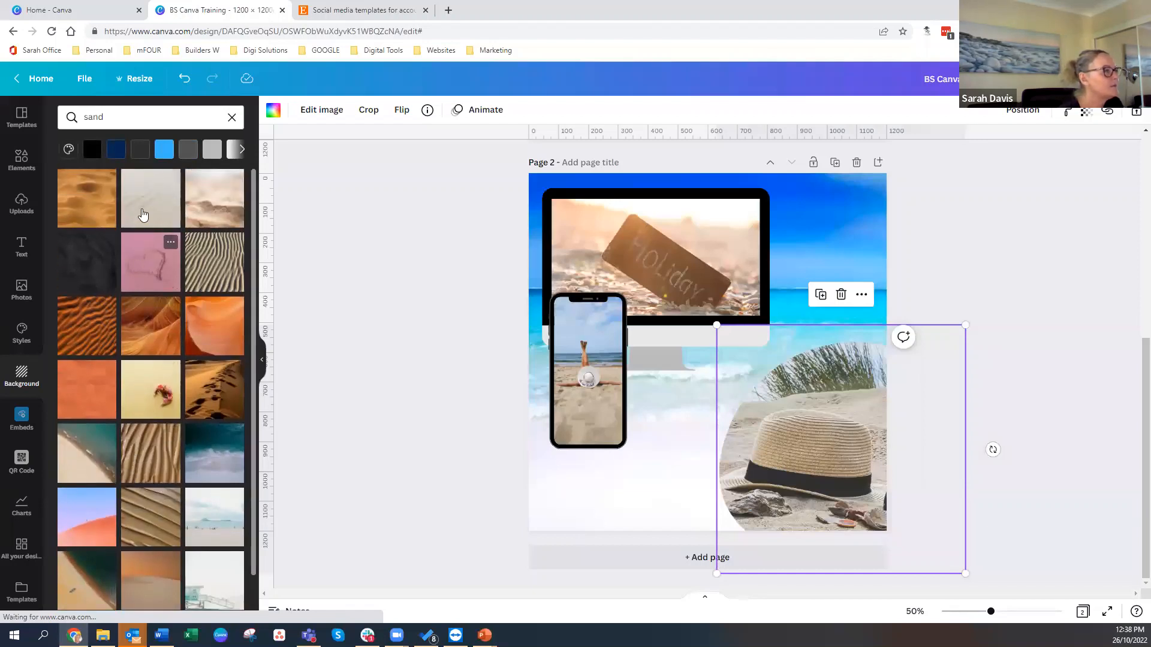
drag(144, 216, 838, 217)
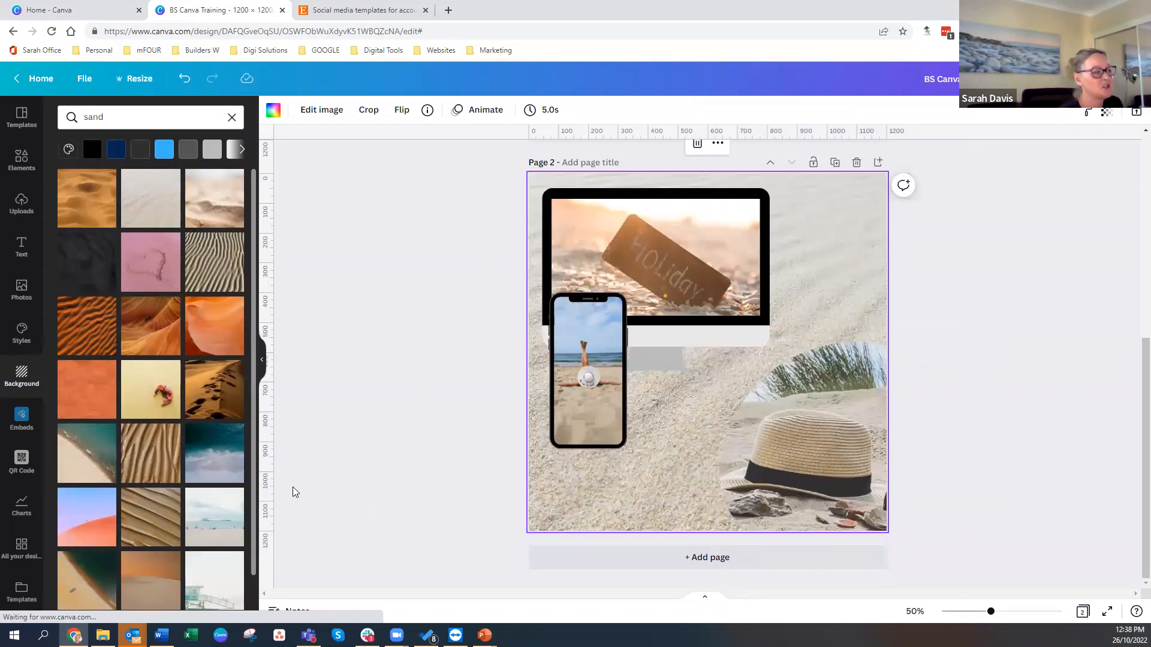
click(90, 219)
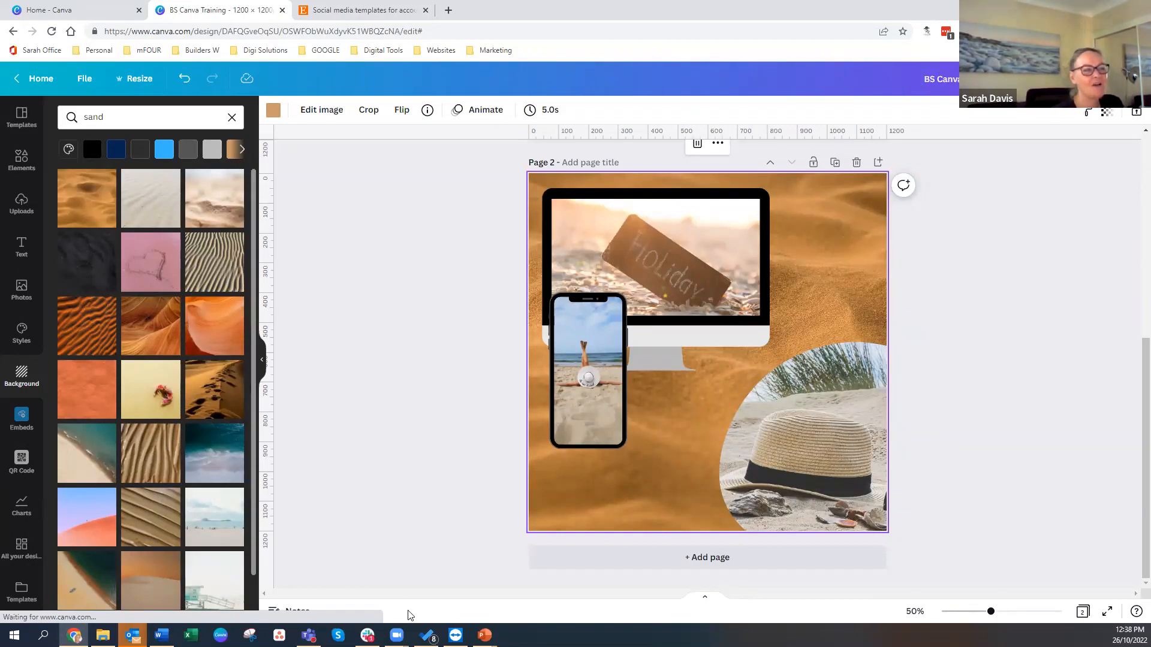
- Delete the computer mockup from page 2 and move the phone mockup so it overlaps the top of the straw hat photo
drag(670, 326, 816, 247)
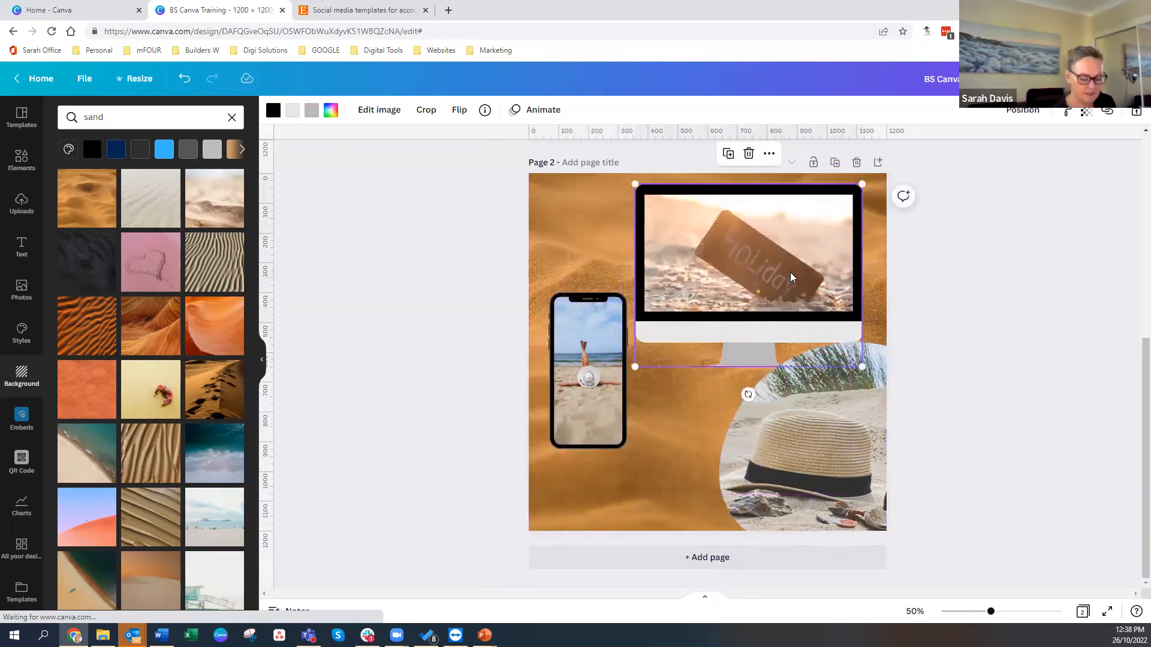
key(Delete)
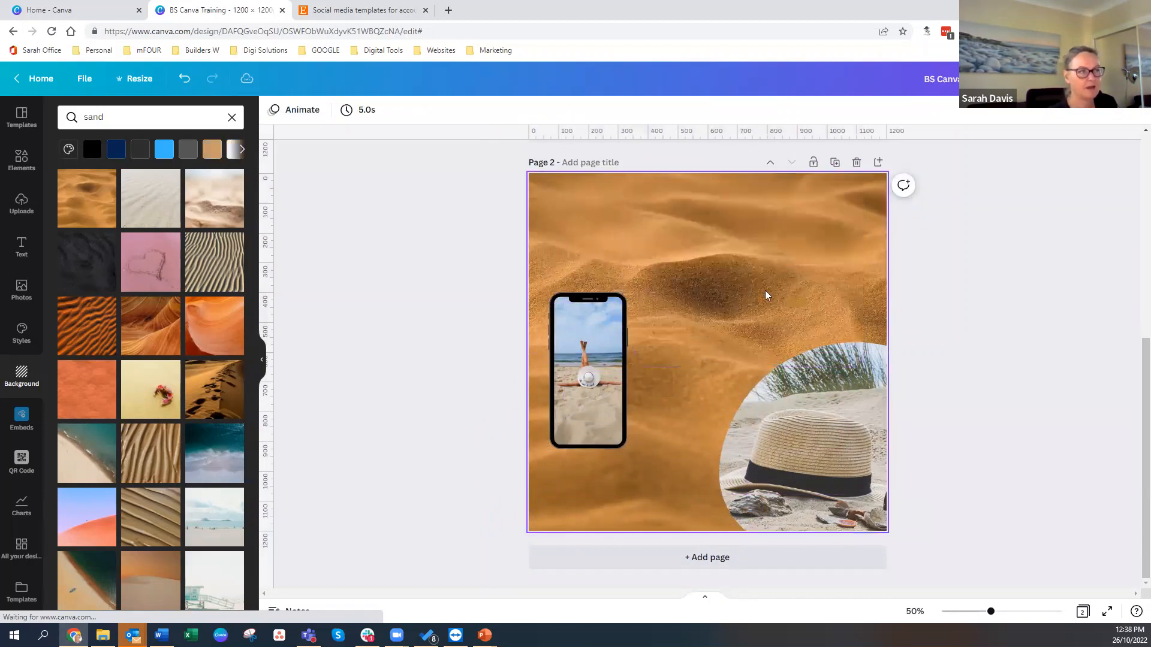
click(602, 370)
drag(600, 350, 840, 303)
click(911, 387)
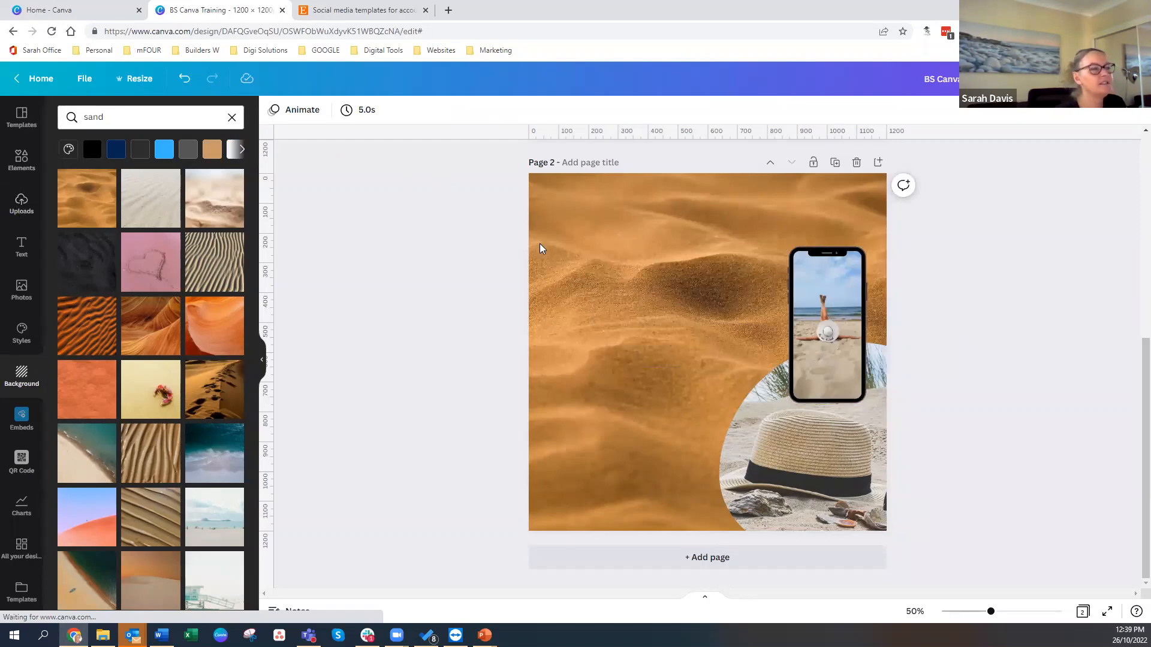
- Add a heading in page 2's upper-left area, with a subheading and a line of body text beneath it
scroll(408, 239, up, 6)
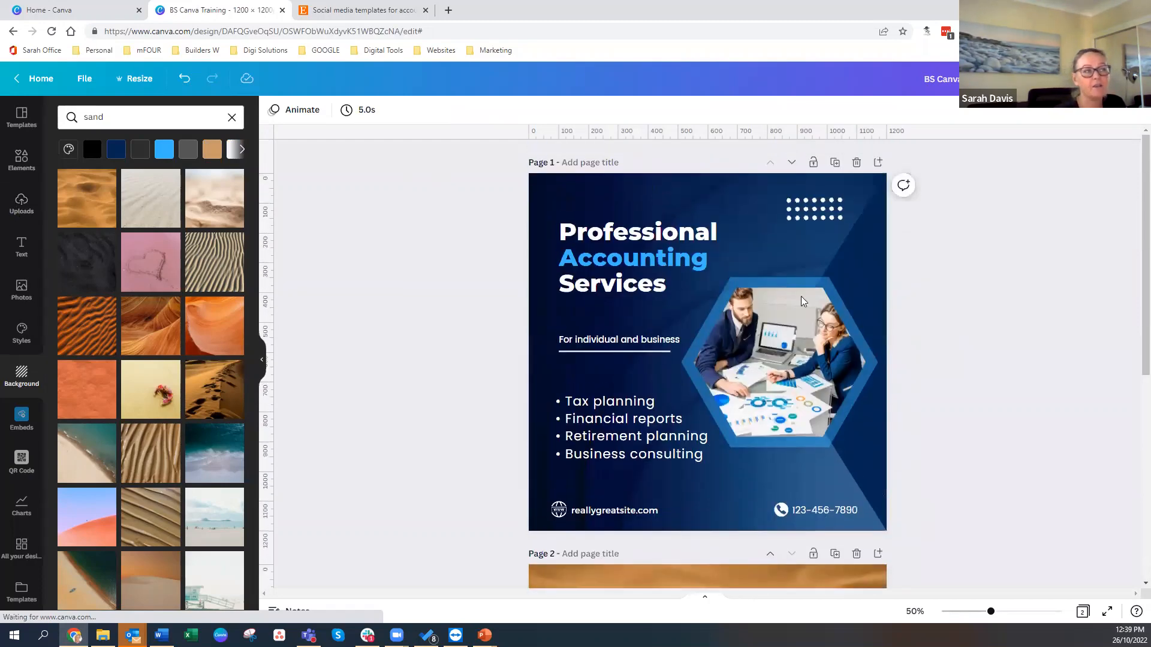
scroll(218, 308, down, 2)
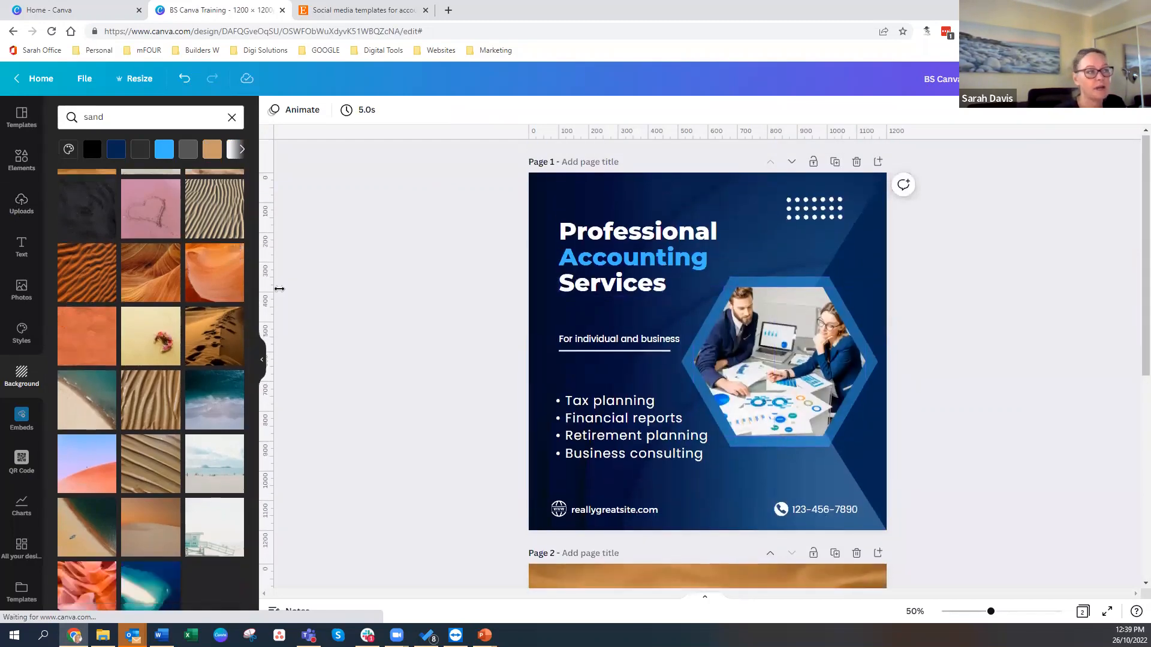
scroll(347, 283, down, 6)
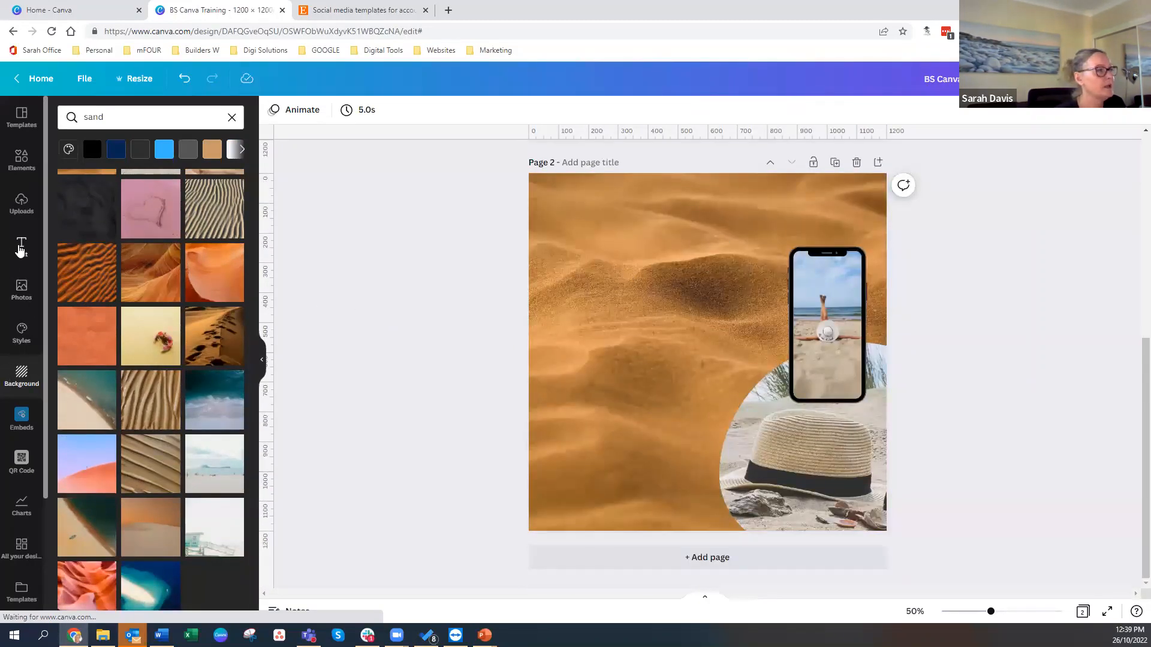
click(20, 250)
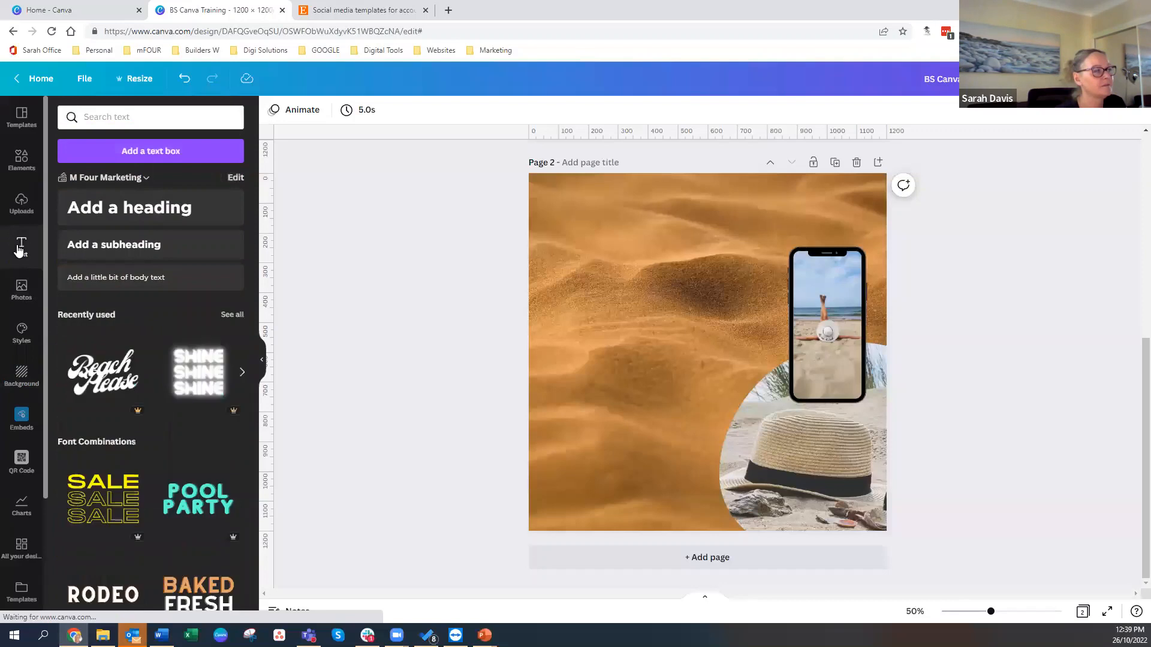
click(111, 211)
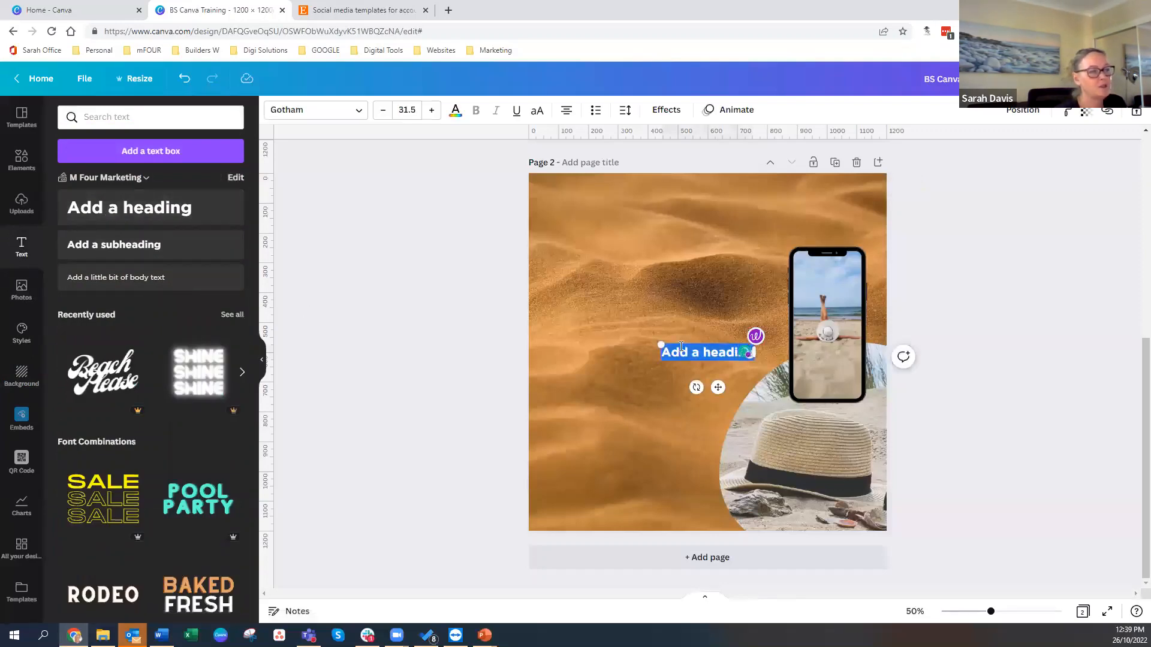
drag(617, 226, 568, 205)
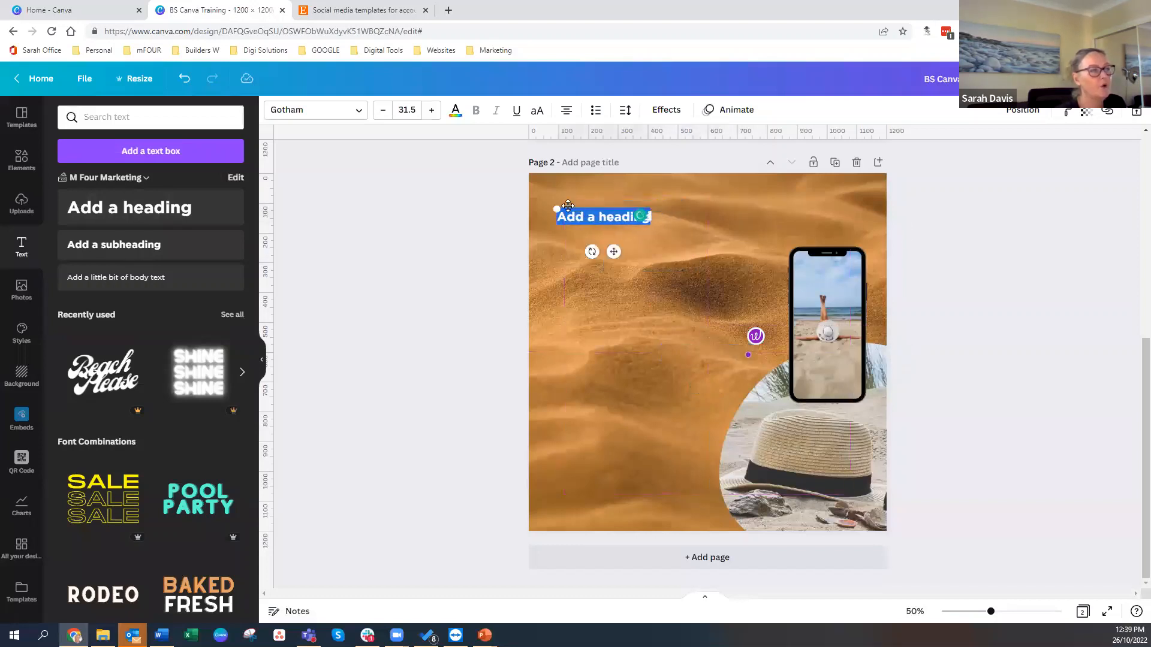
click(133, 251)
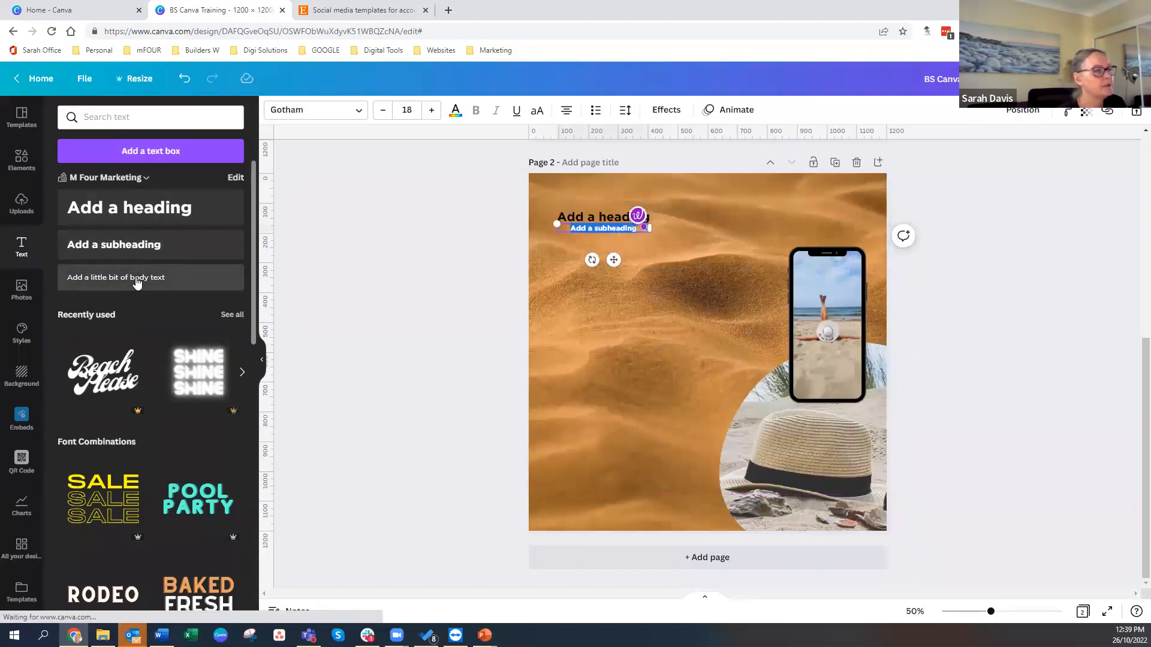
click(137, 280)
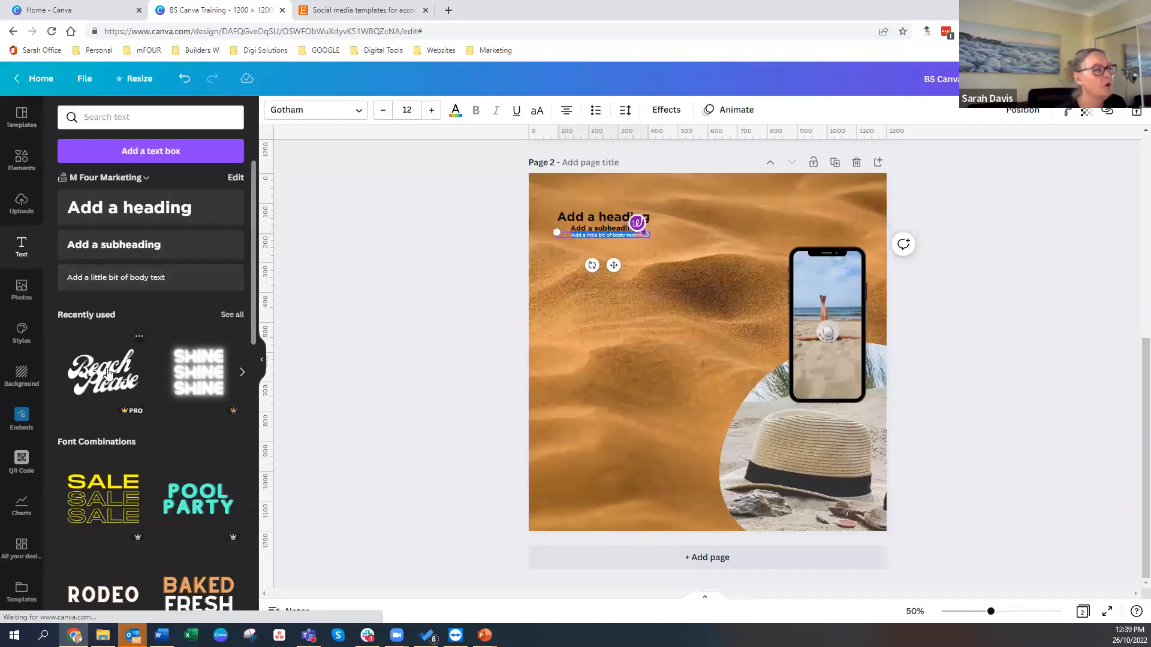
- Insert the "Thank you!" font combination, shrink it, and place it on the sand beside the phone mockup
scroll(157, 492, down, 1)
scroll(158, 492, down, 10)
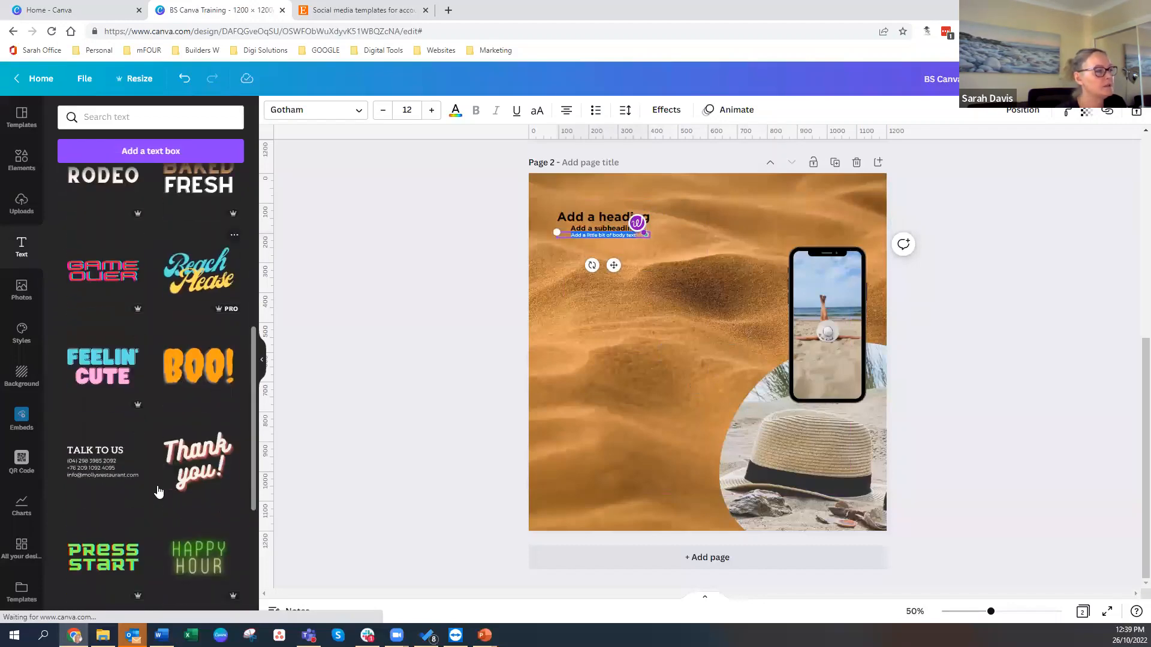
scroll(158, 491, down, 1)
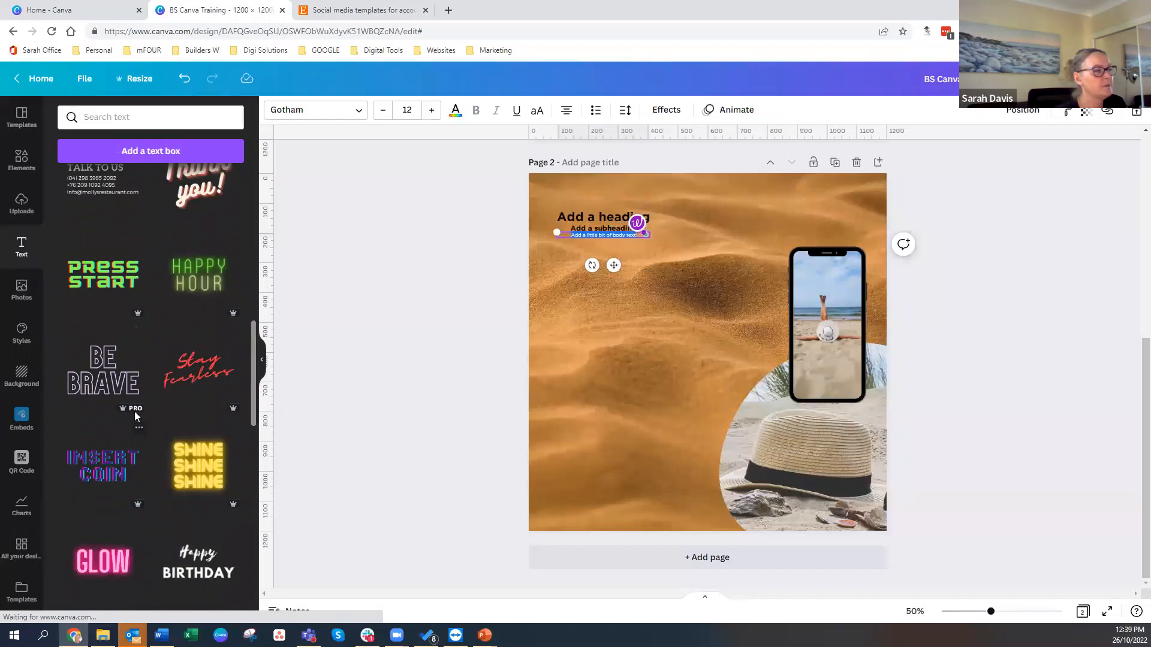
scroll(198, 294, up, 2)
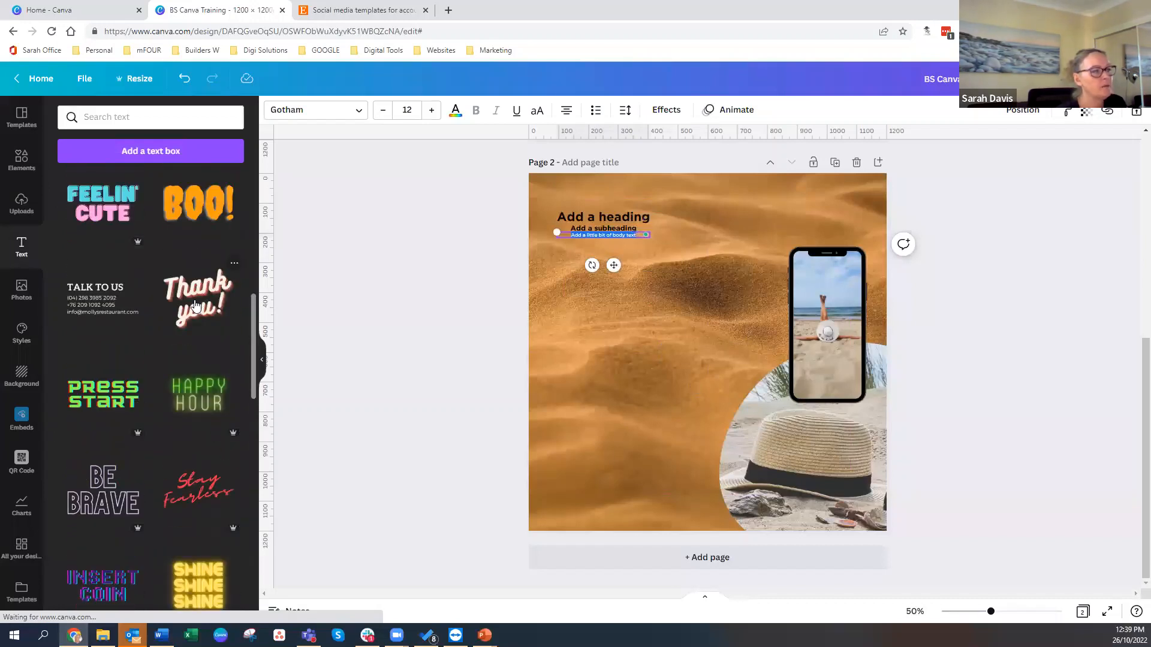
click(195, 307)
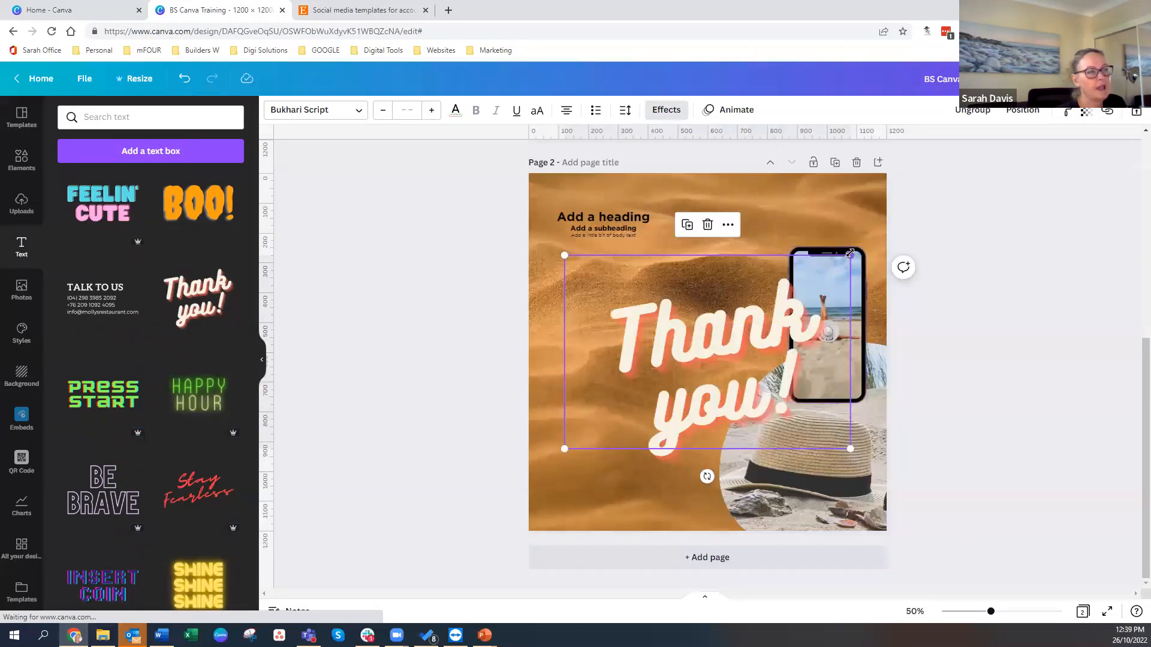
drag(851, 256, 795, 293)
drag(706, 357, 665, 351)
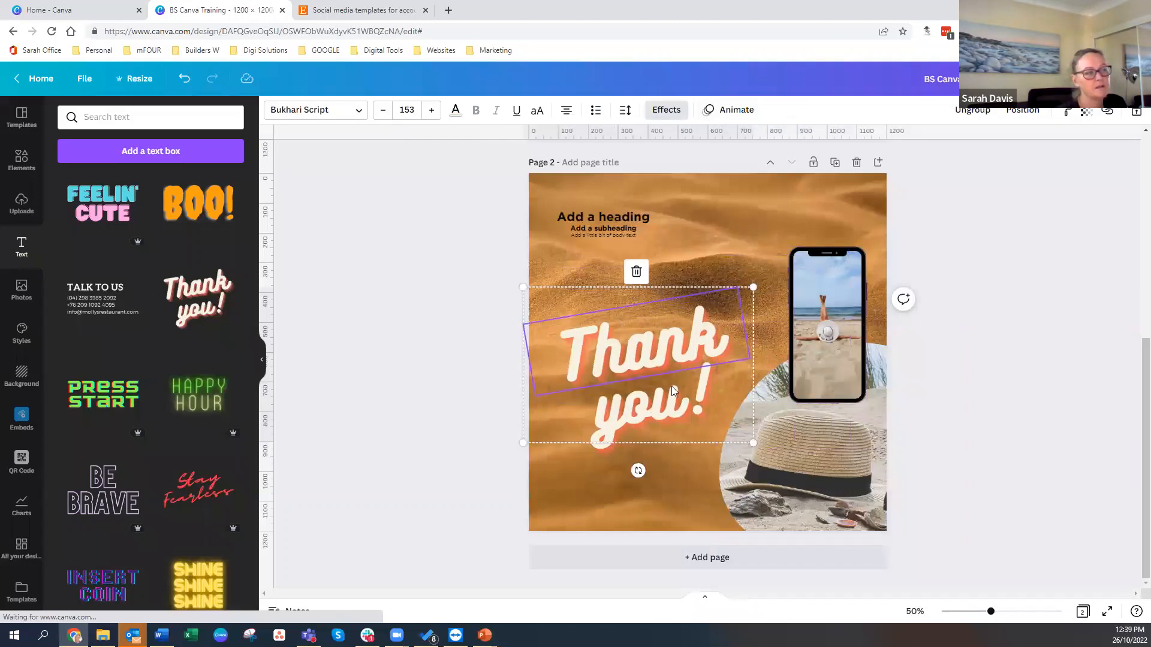
- Replace the words "Thank you!" in the script text group with "happy" on the first line and "holiday" on the second
click(667, 402)
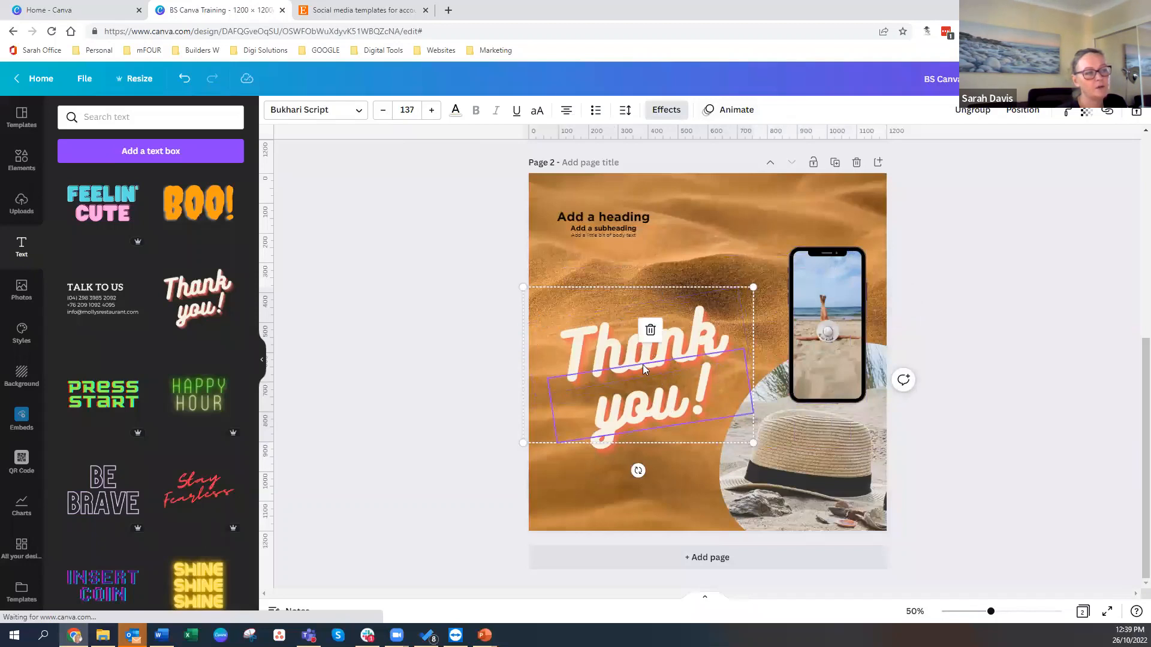
click(611, 346)
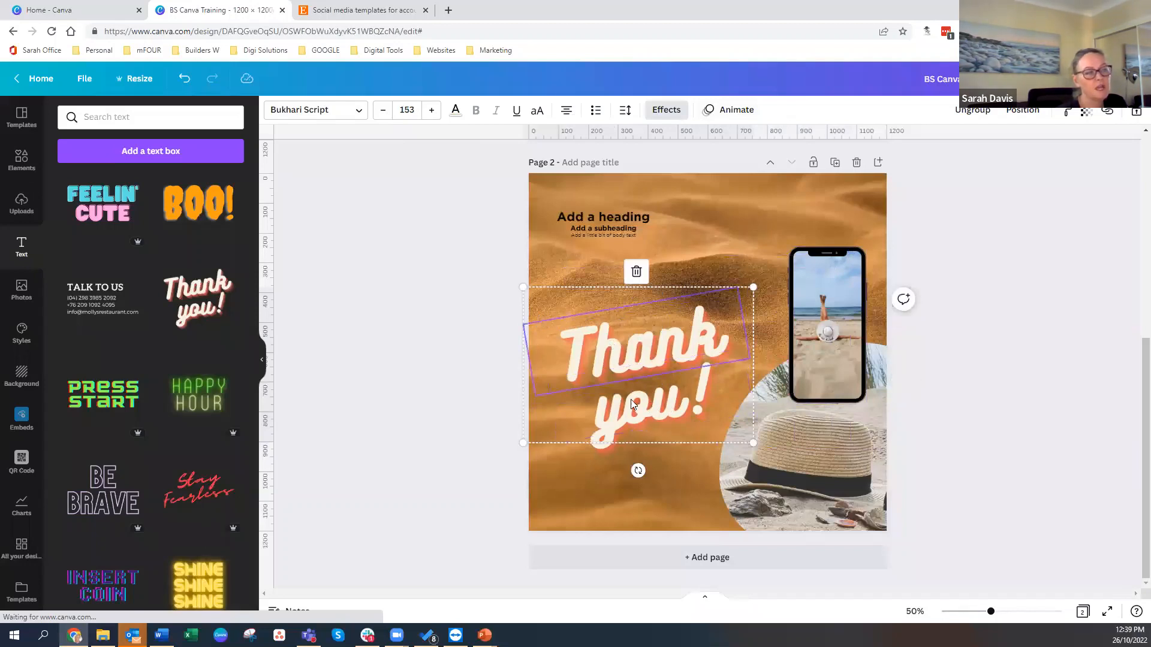
double_click(609, 350)
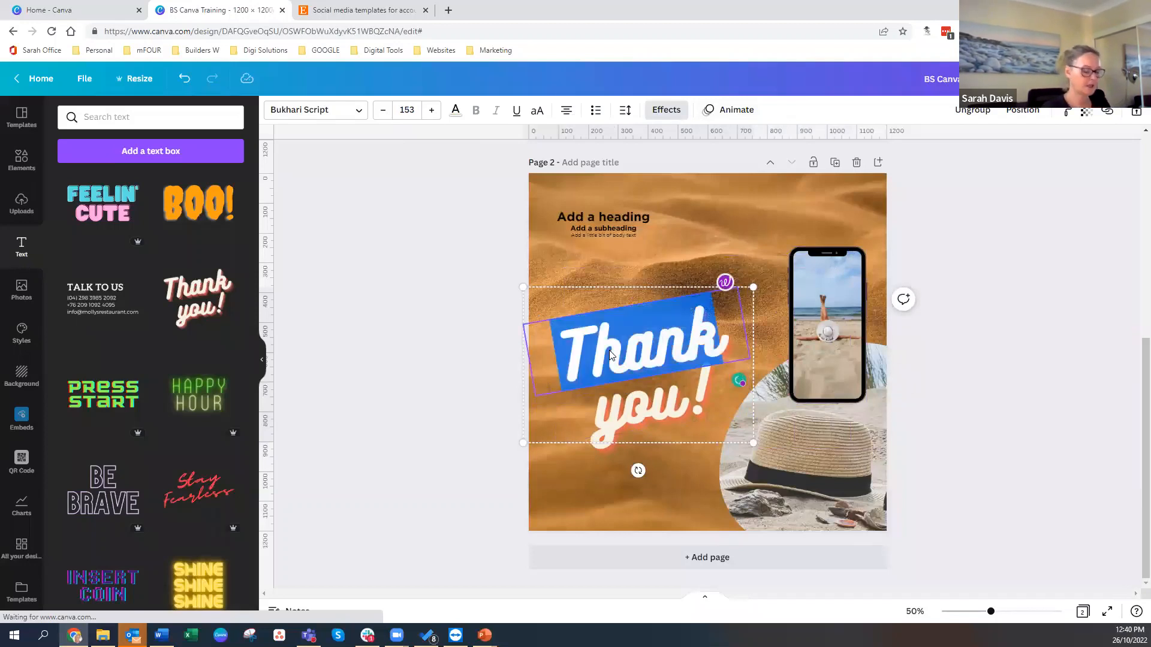
text(happy)
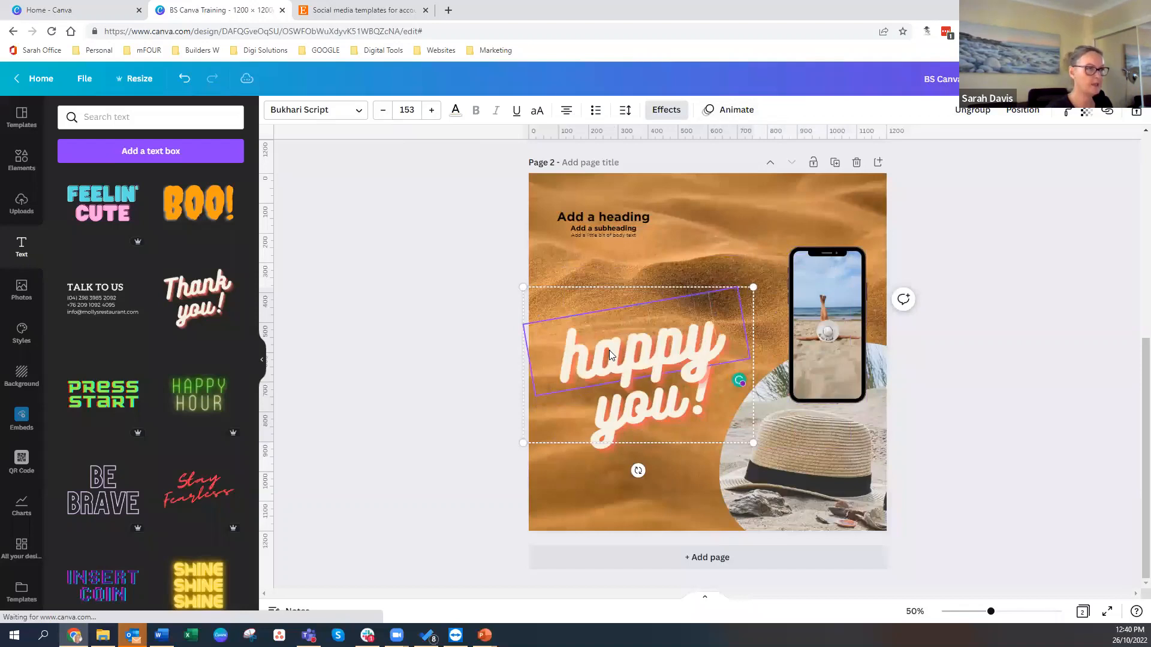
click(636, 405)
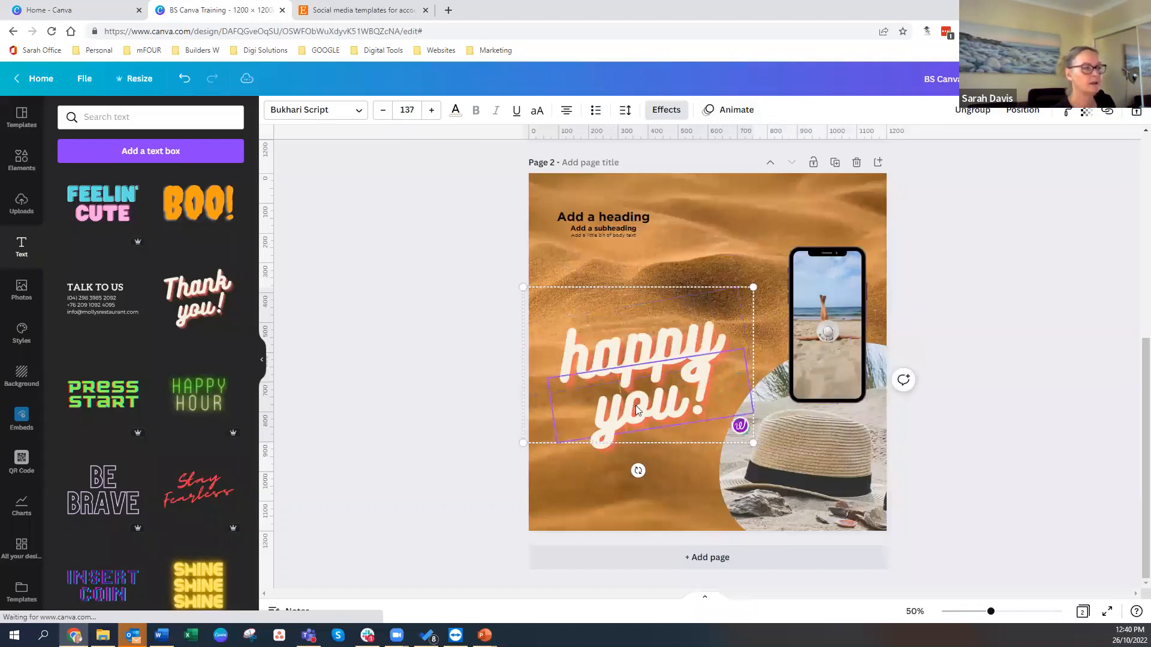
drag(609, 414, 742, 400)
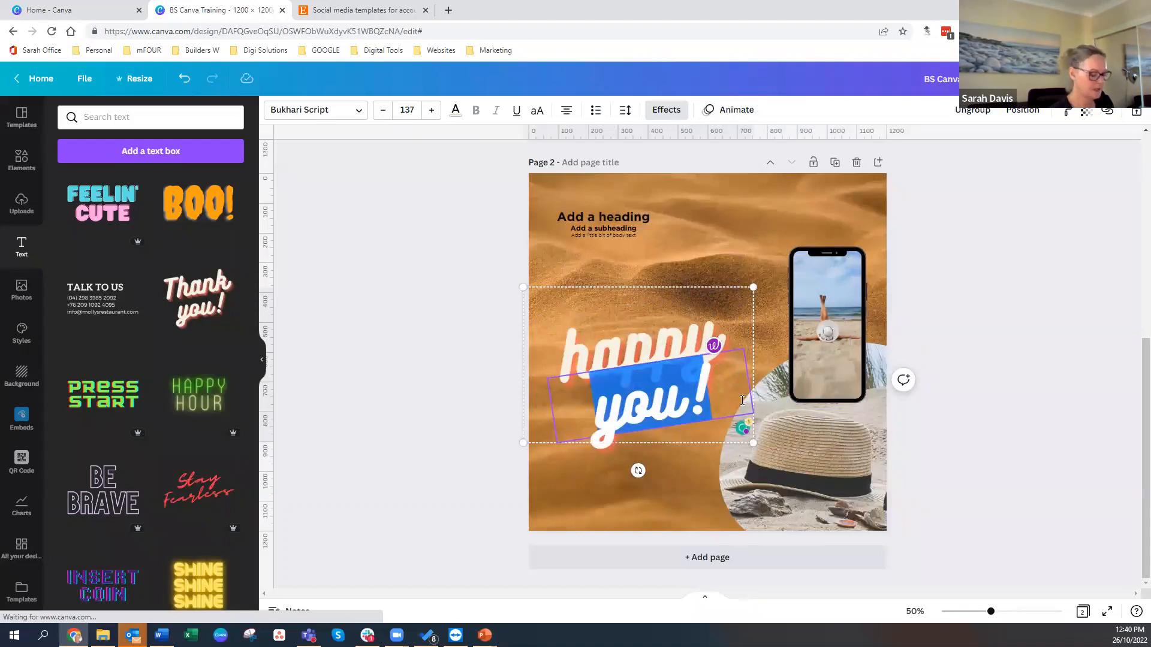
text(holiday)
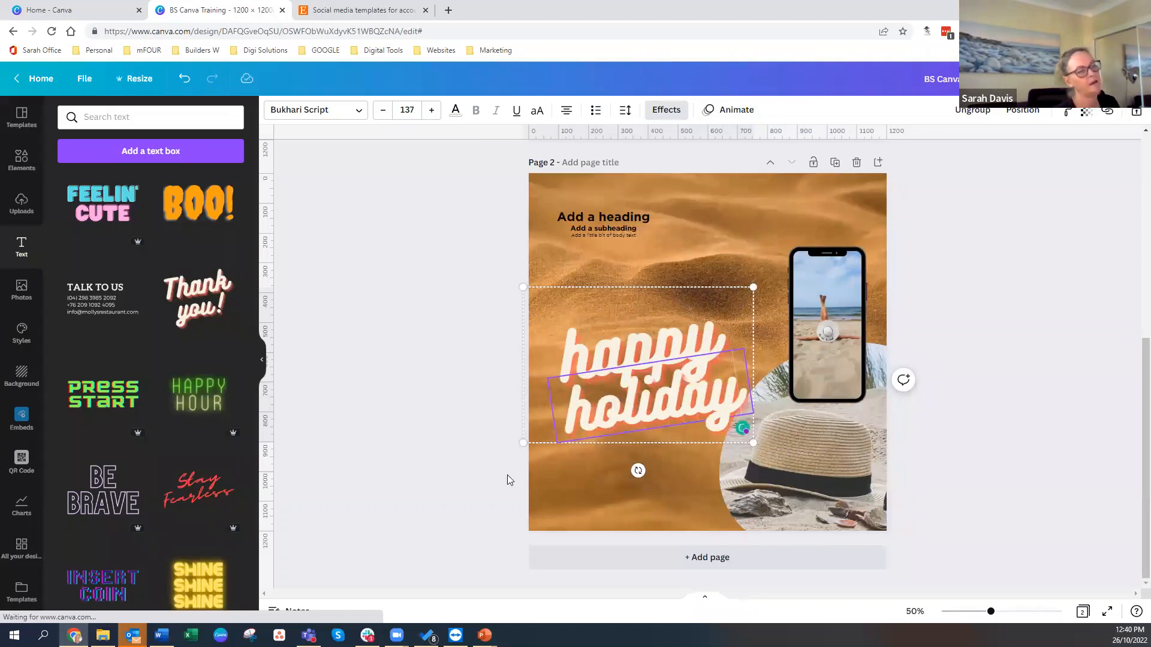
click(471, 483)
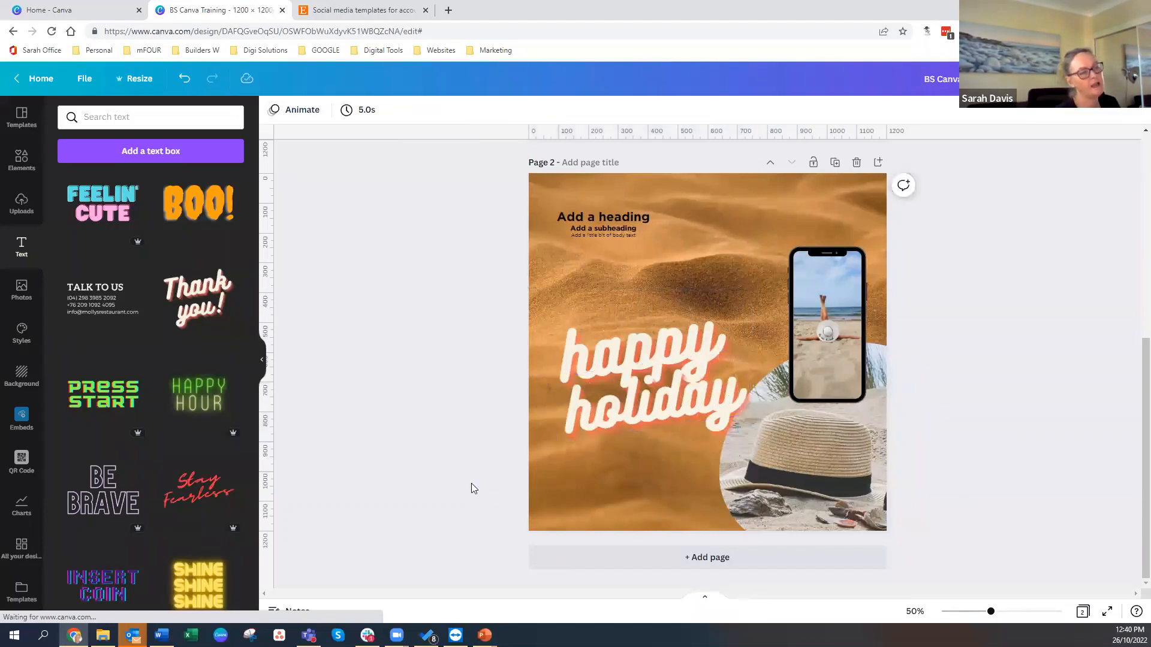
- Change the font of the word "holiday" in the script text group to Gagalin, trying Findel first
click(647, 371)
click(362, 112)
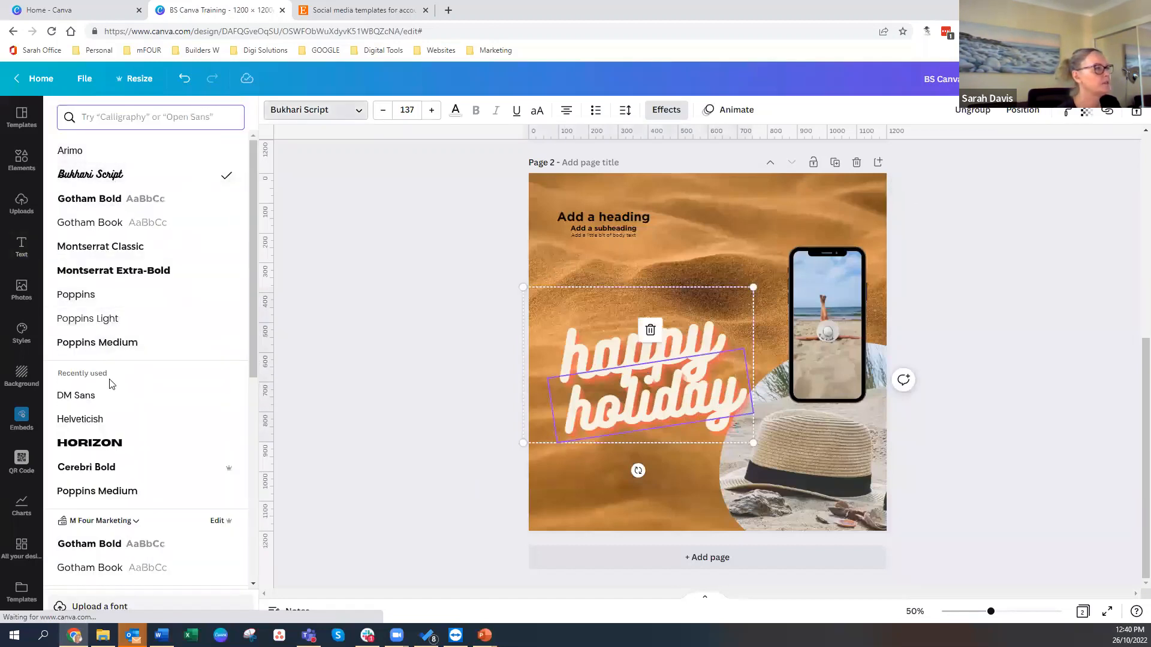
scroll(123, 465, down, 3)
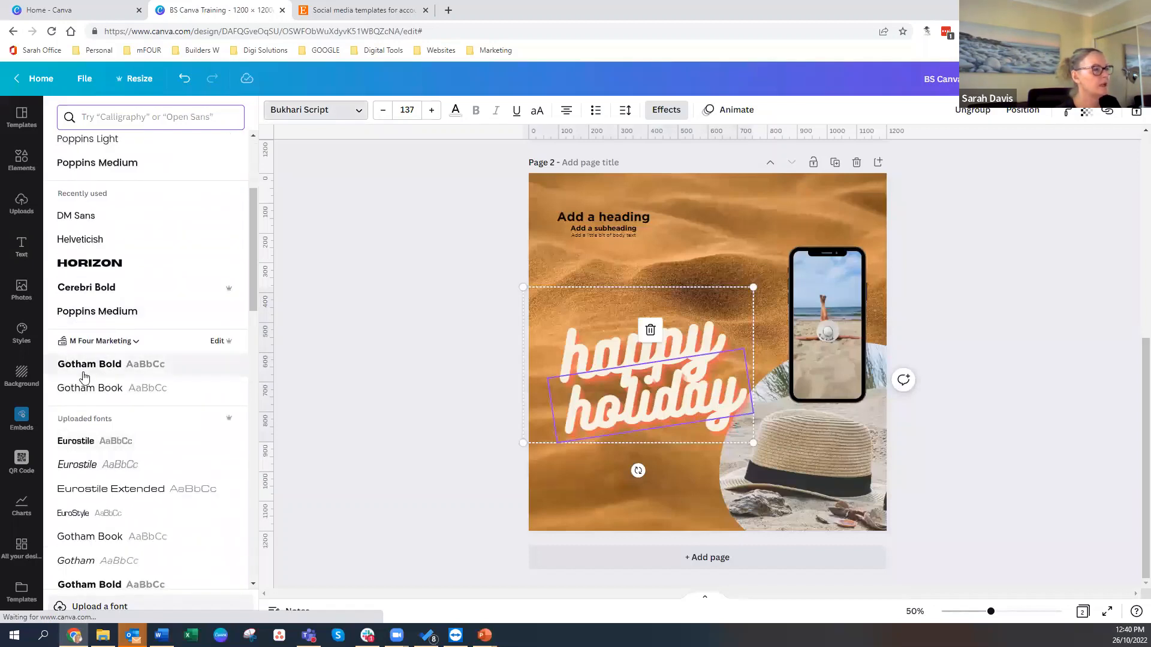
scroll(95, 396, down, 4)
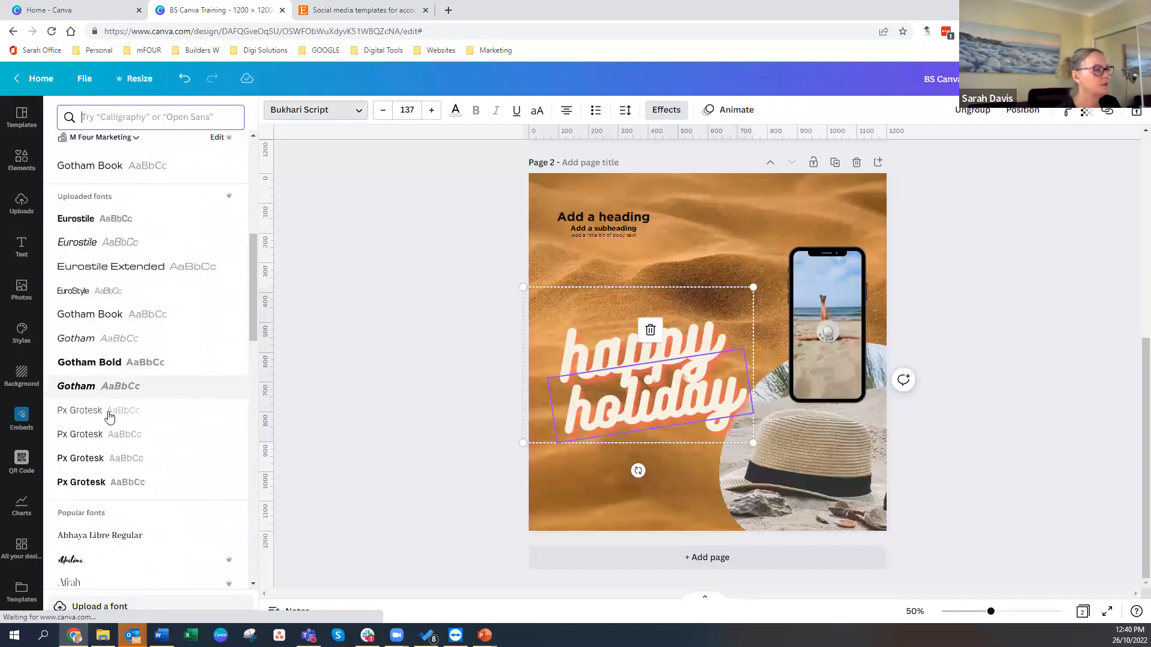
scroll(110, 416, down, 5)
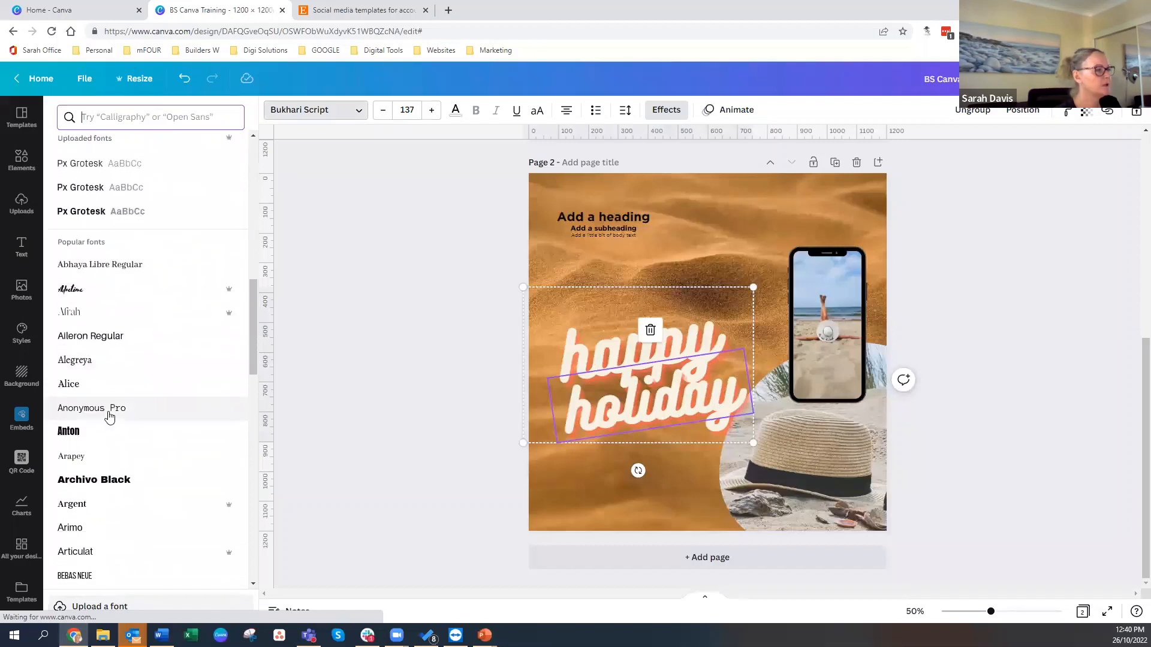
scroll(109, 416, down, 8)
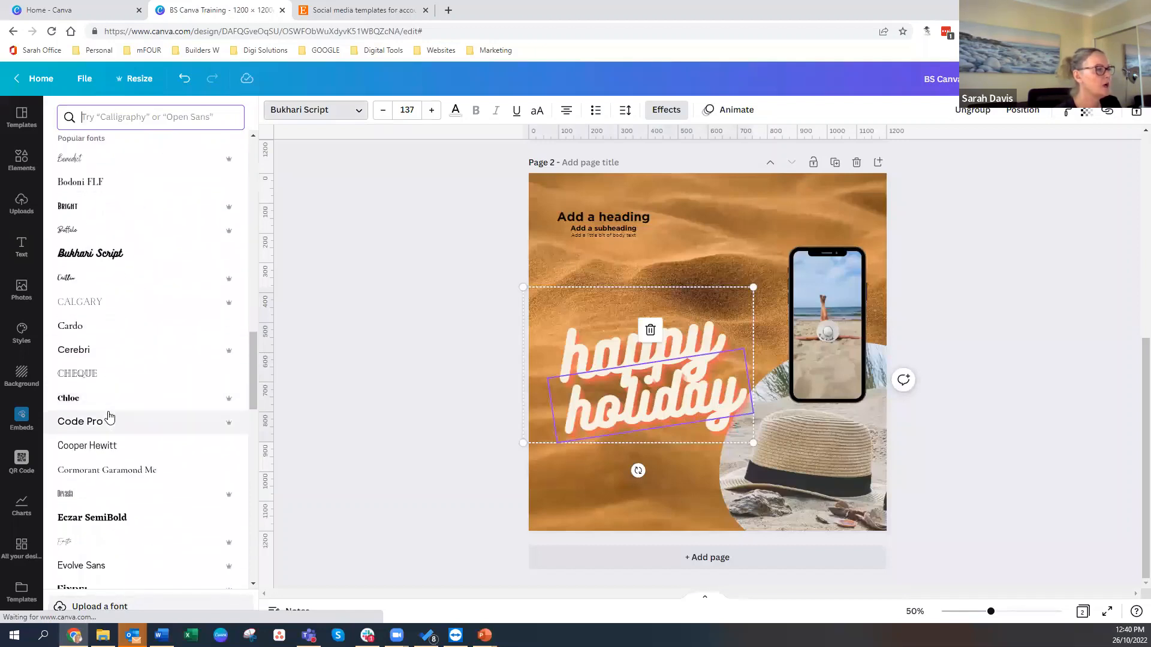
scroll(109, 416, down, 2)
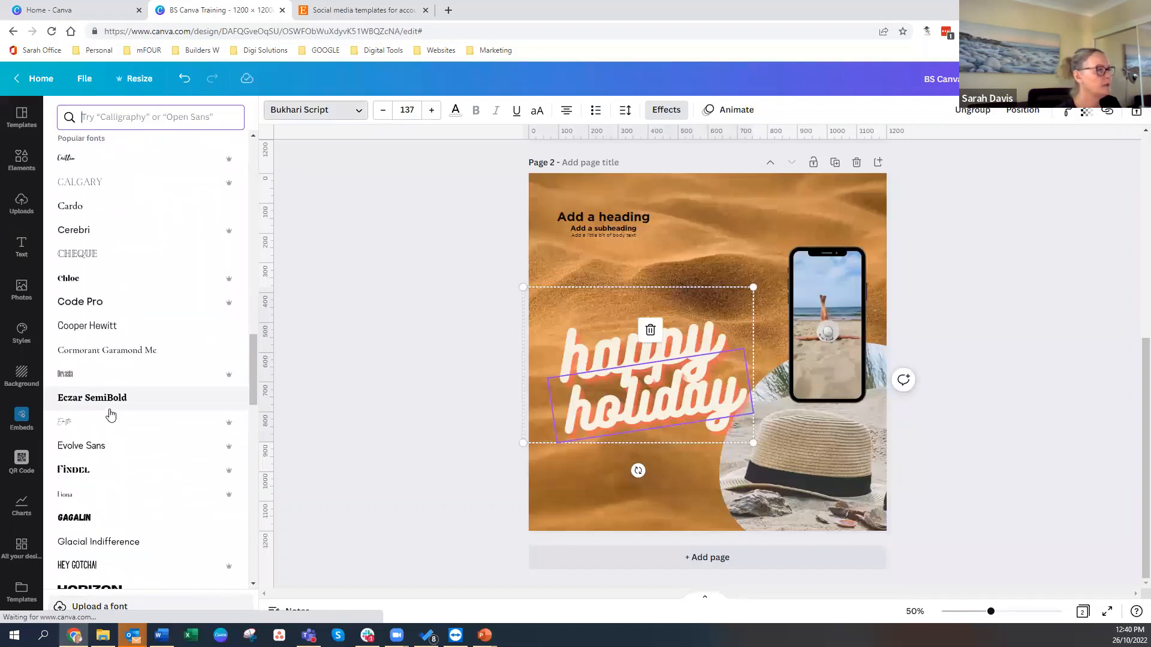
scroll(110, 414, down, 2)
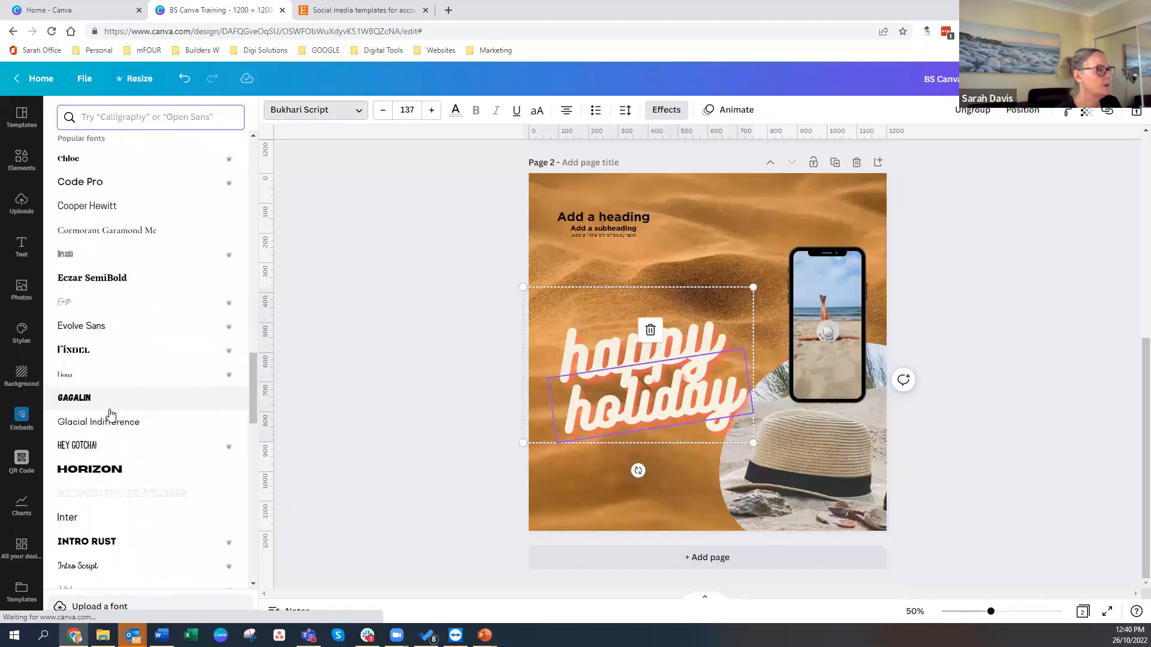
click(95, 353)
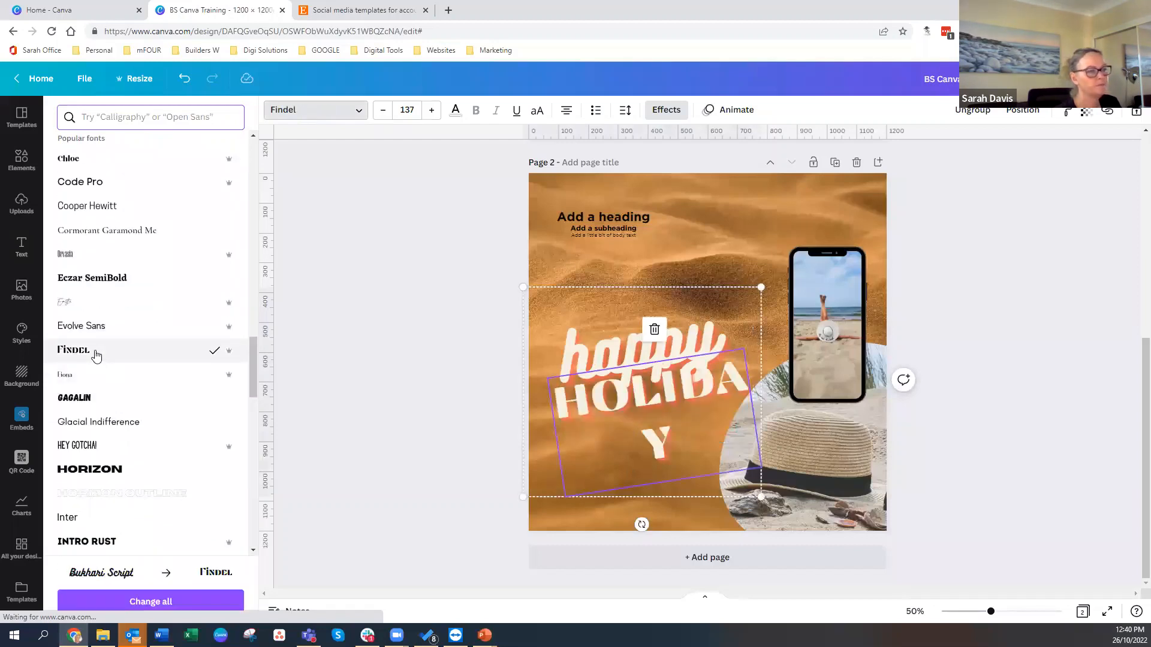
click(98, 399)
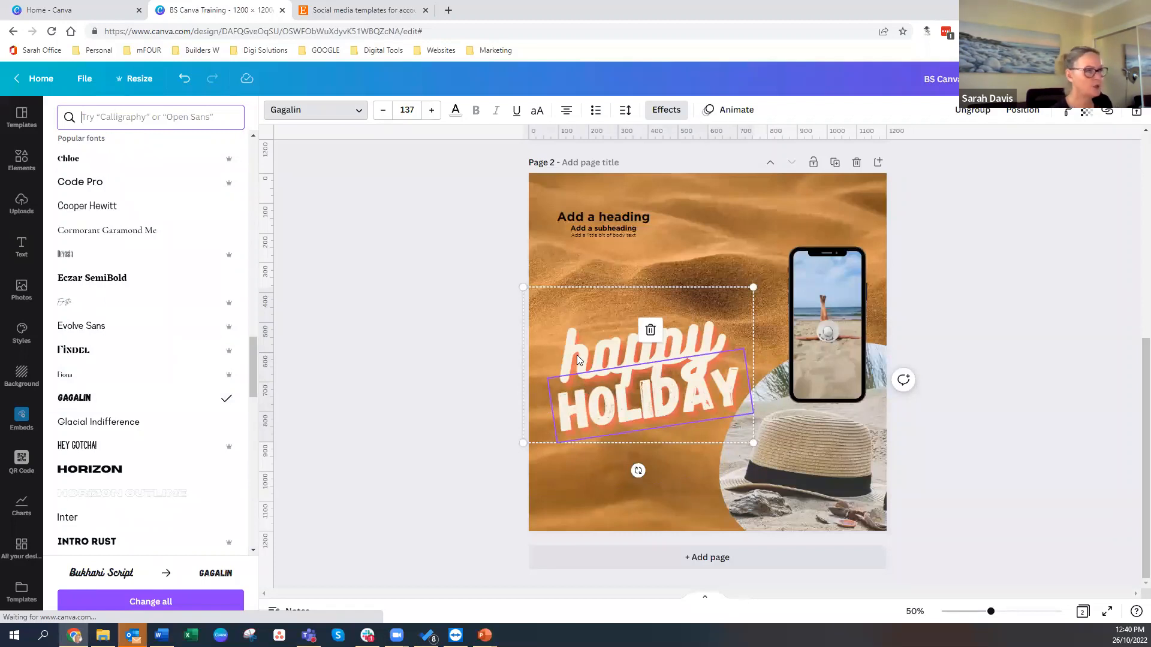
click(422, 399)
click(422, 400)
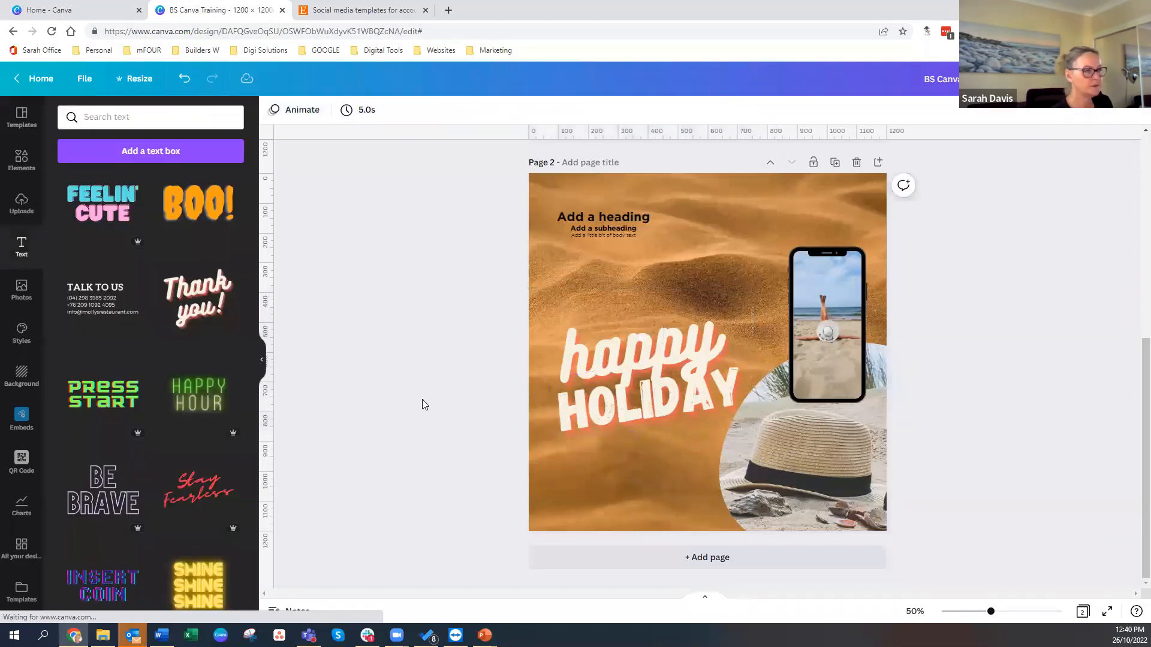
- Change the font of the word "happy" above "HOLIDAY" to Cooper Hewitt
click(597, 361)
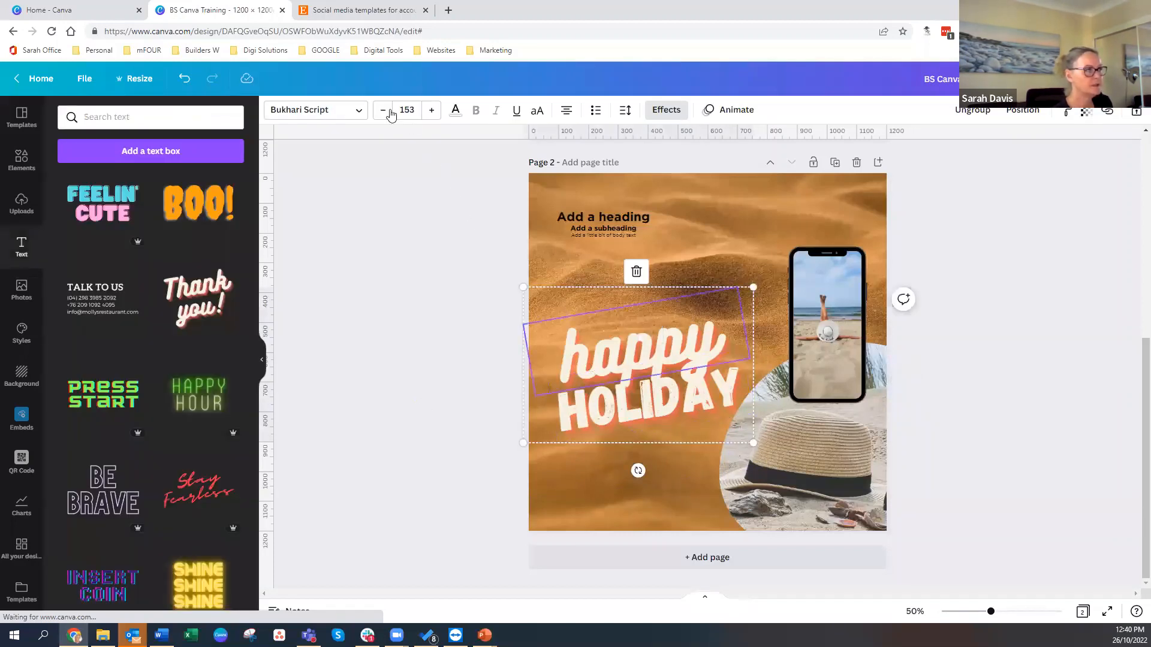
click(357, 114)
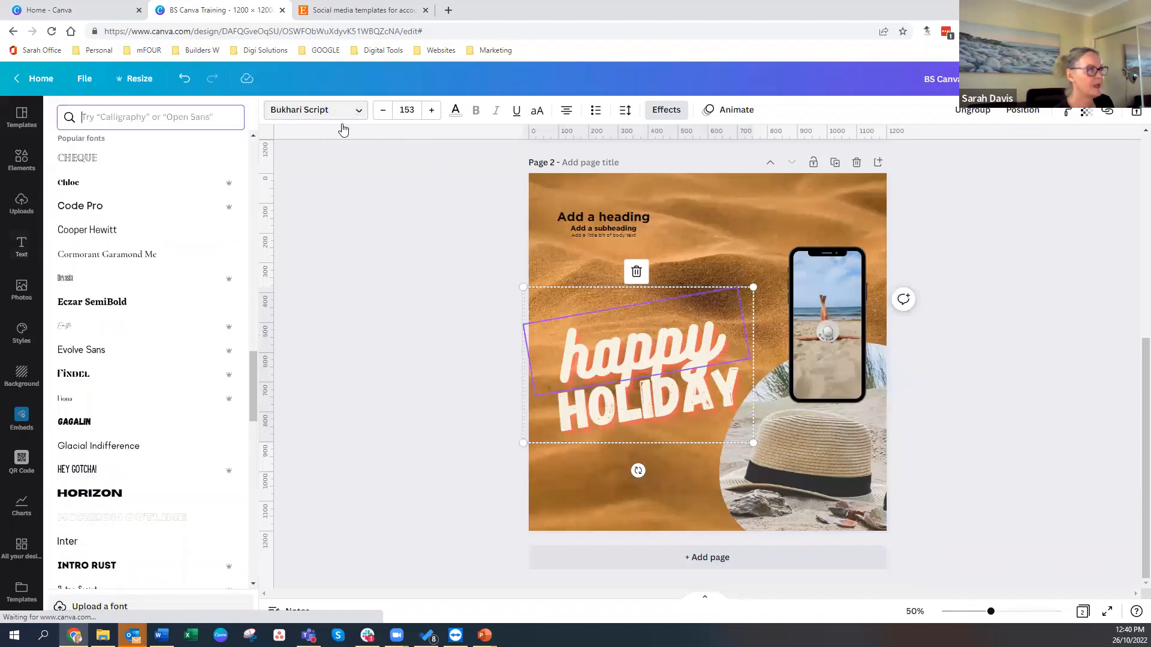
click(65, 239)
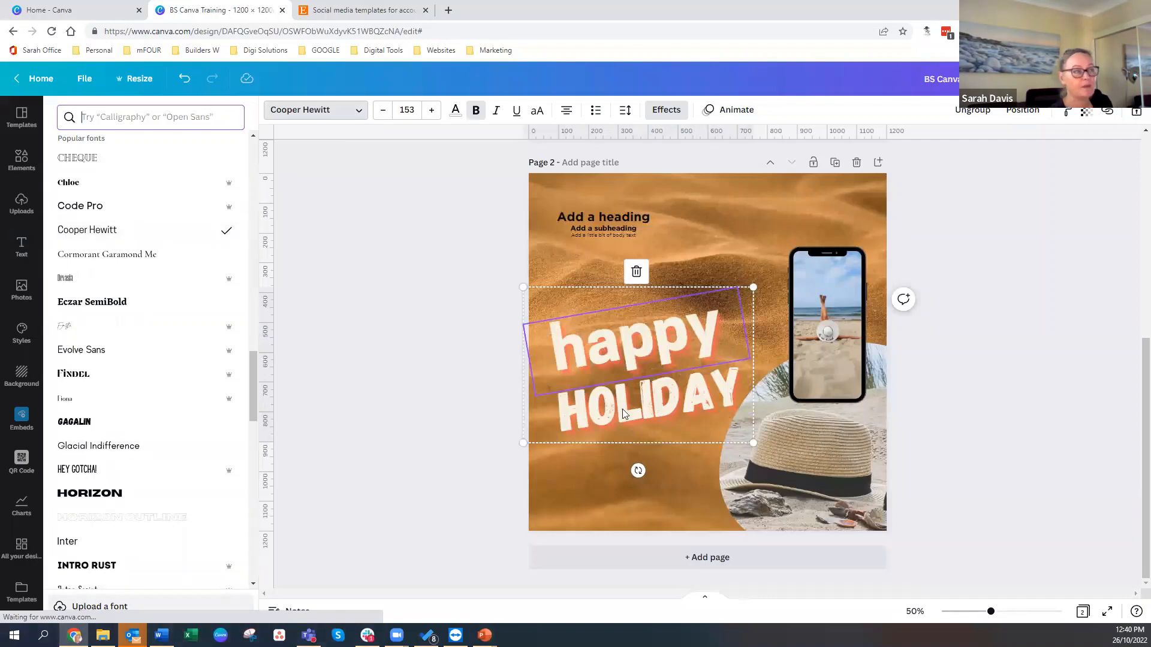
- Enlarge the "Add a heading" text to a font size of about 102 so it spans most of page 2's width
click(586, 218)
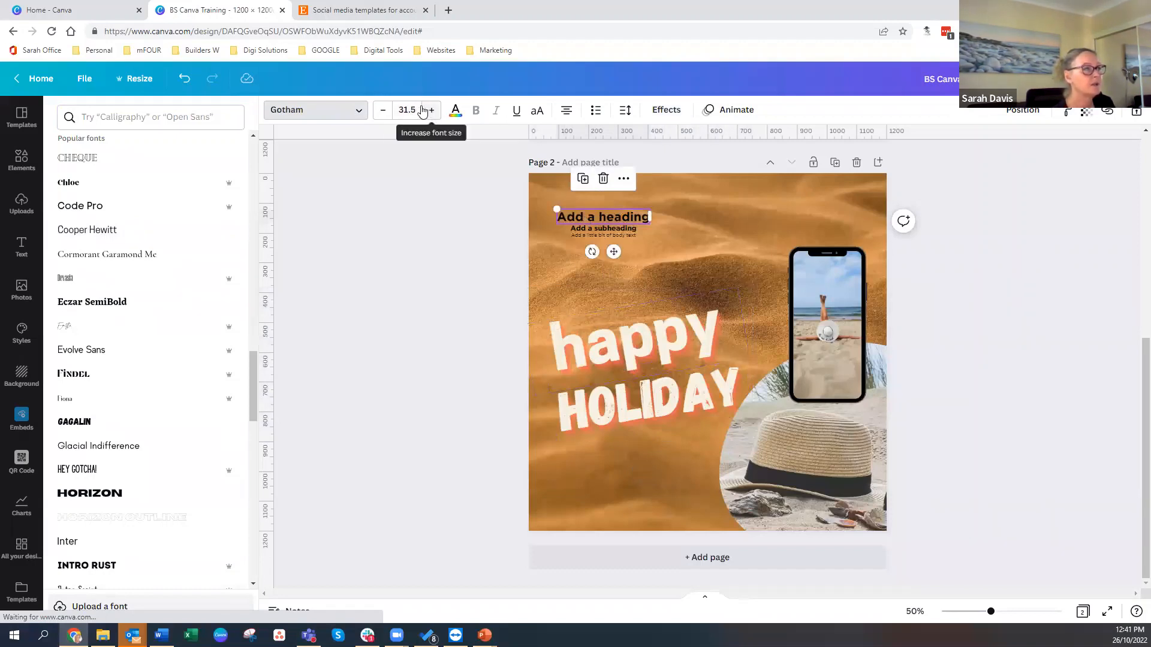
click(383, 110)
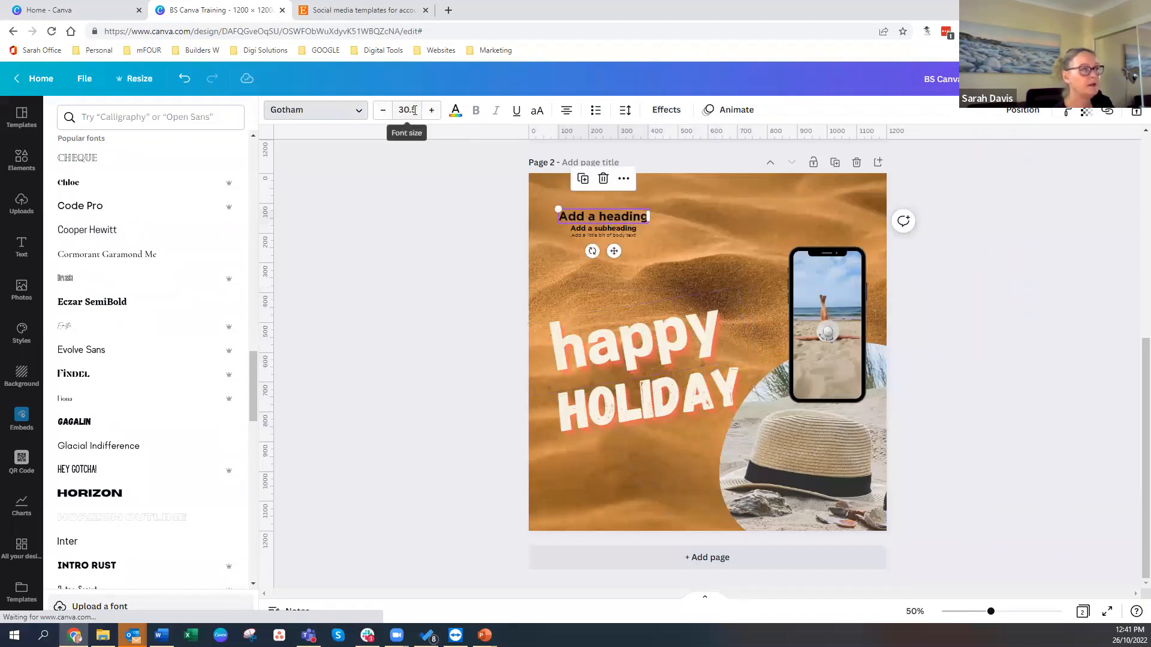
click(417, 112)
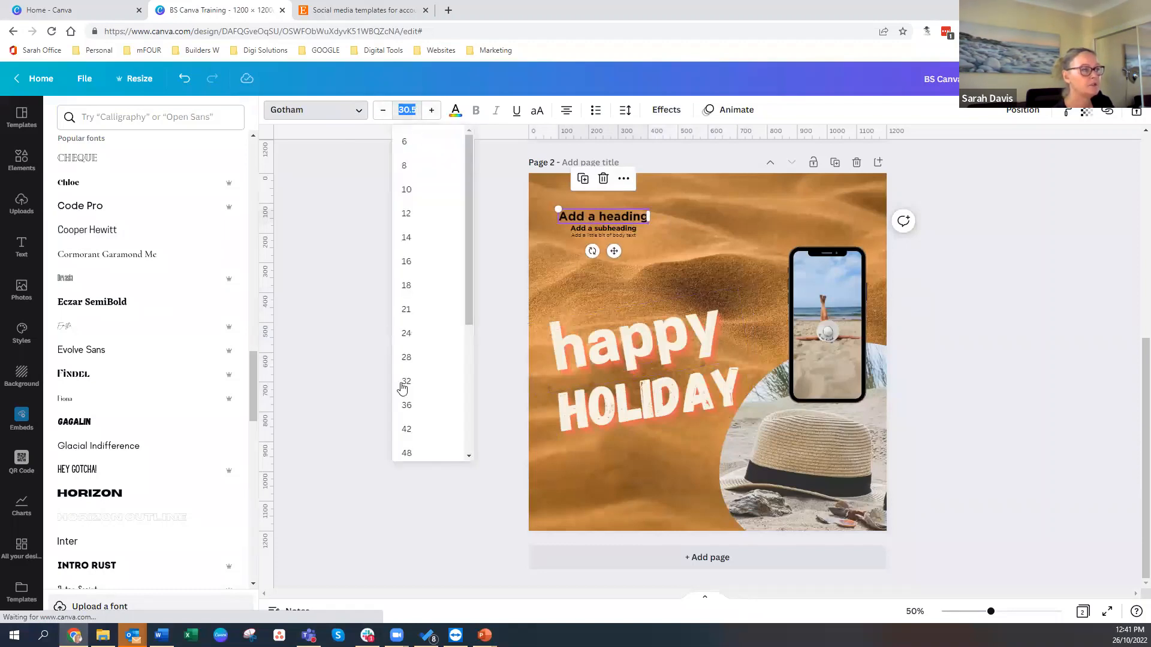
click(411, 457)
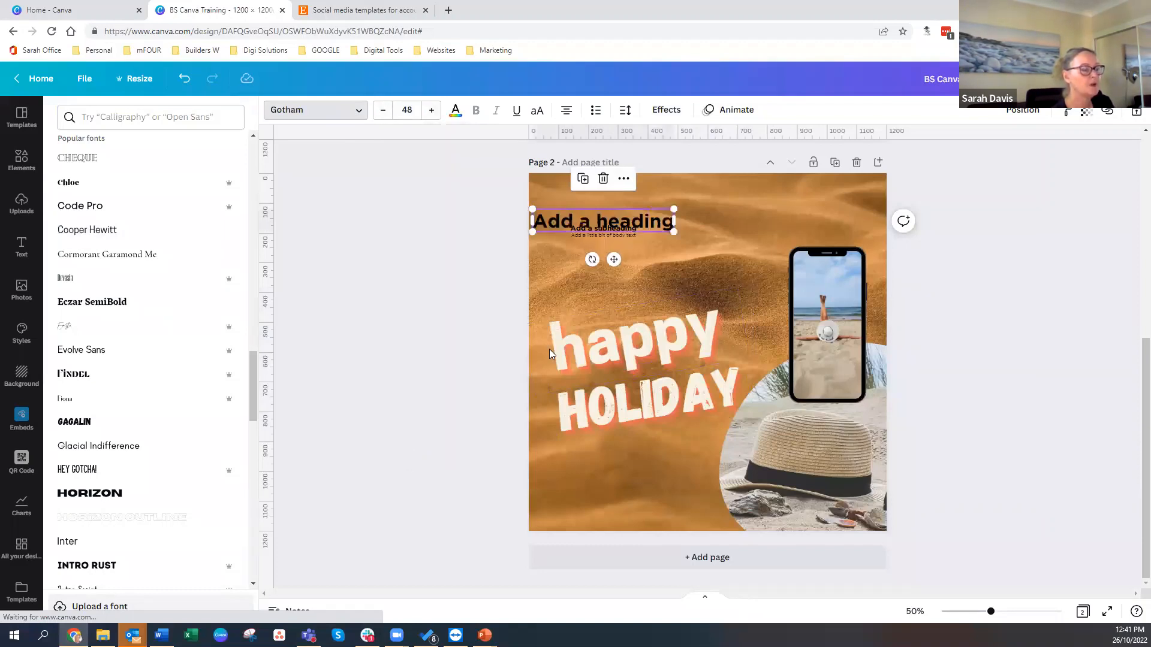
drag(674, 207, 833, 184)
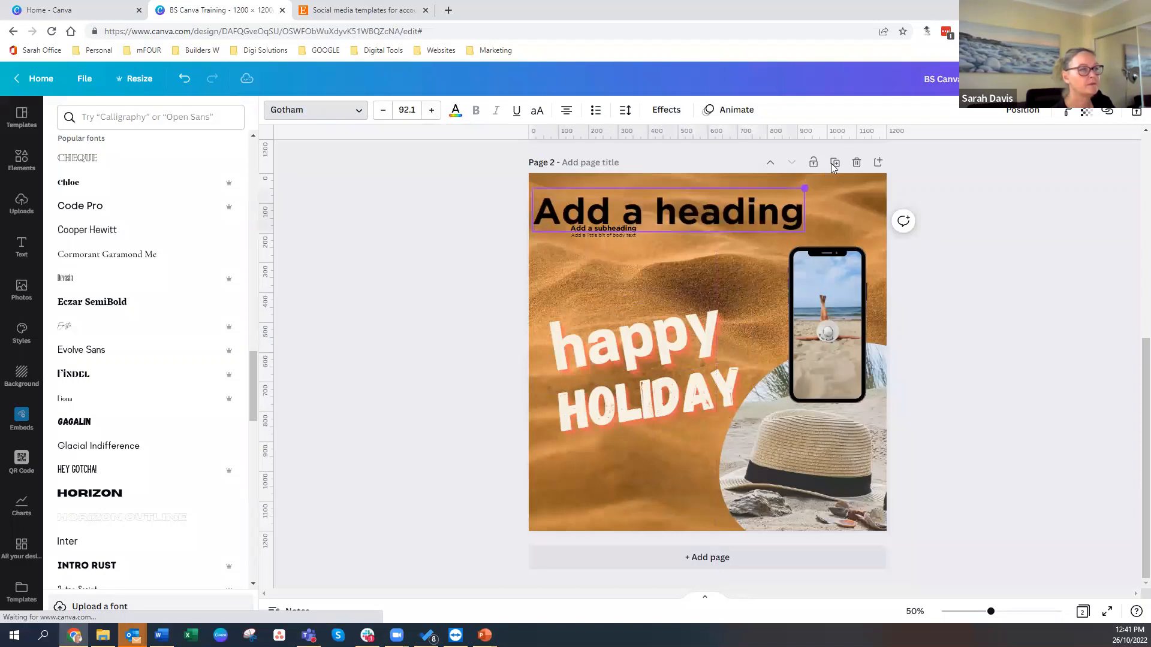
- Recolour the whole heading text with the pale blue-grey from the straw hat photo's colours
double_click(603, 210)
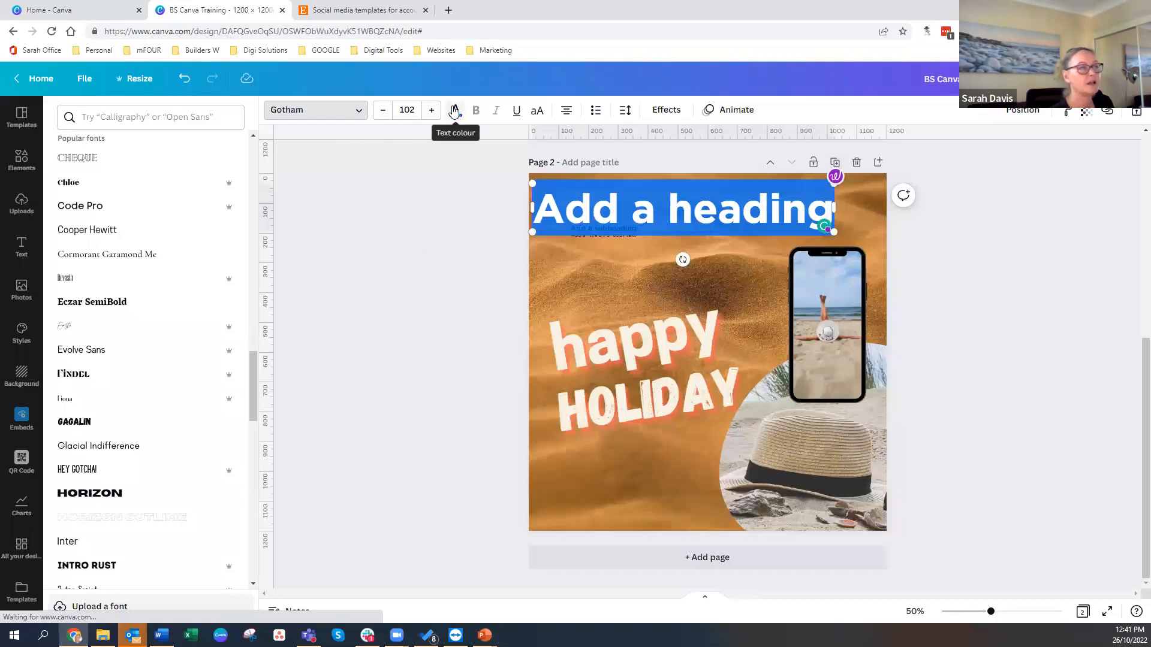
click(455, 111)
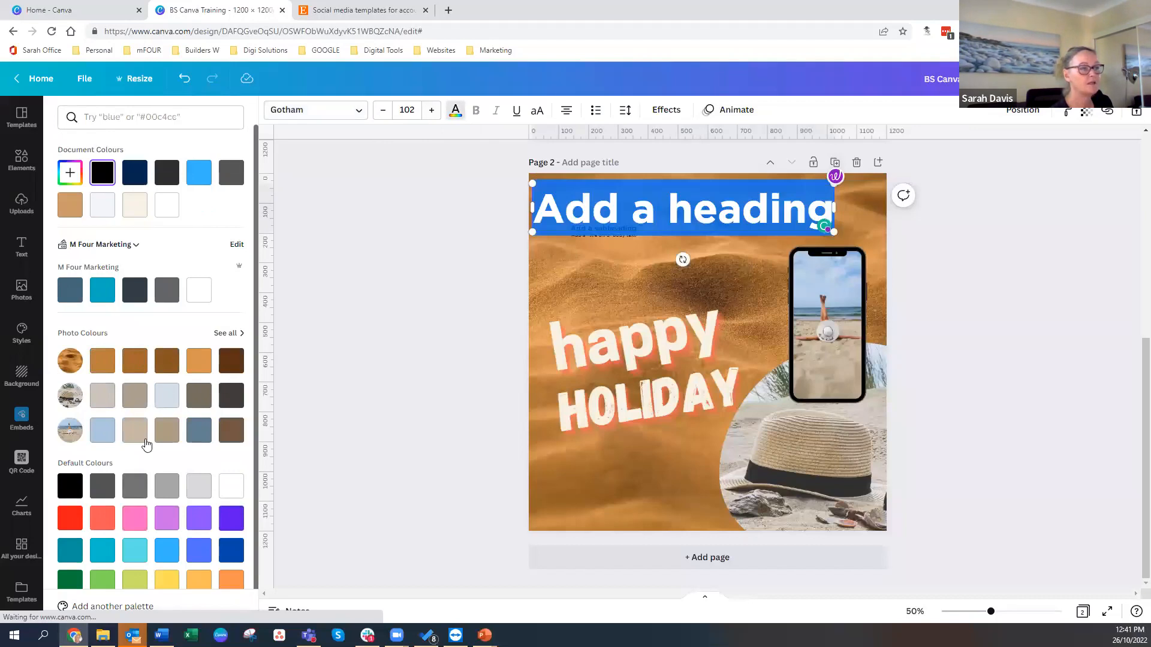
click(168, 398)
scroll(167, 398, down, 1)
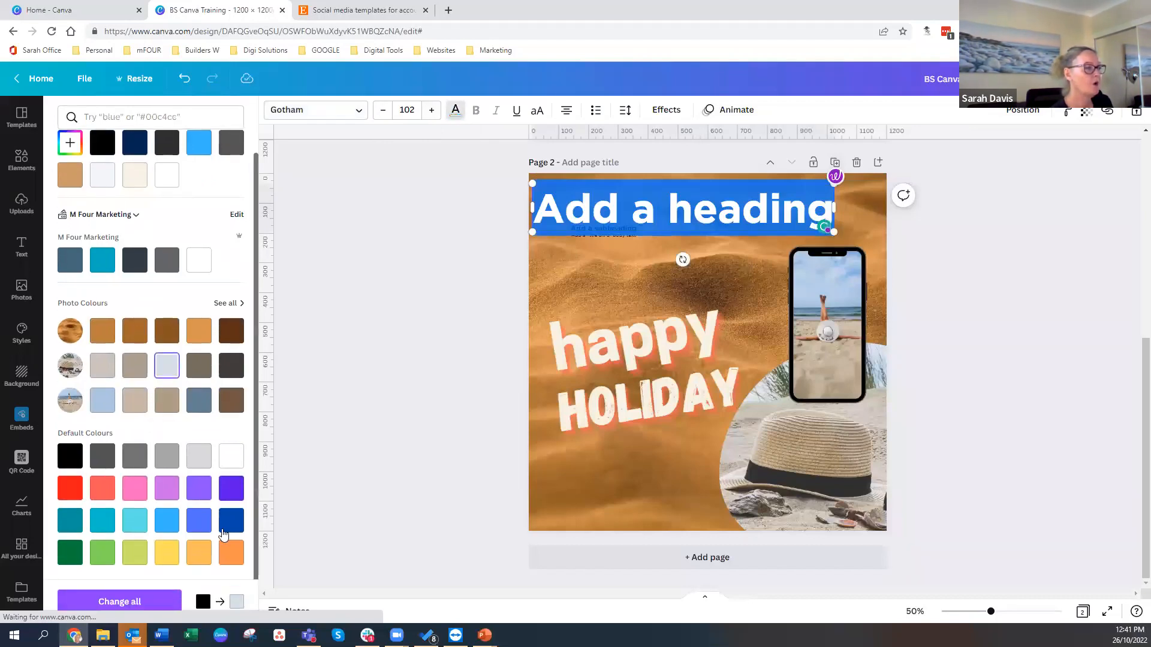
scroll(188, 481, up, 1)
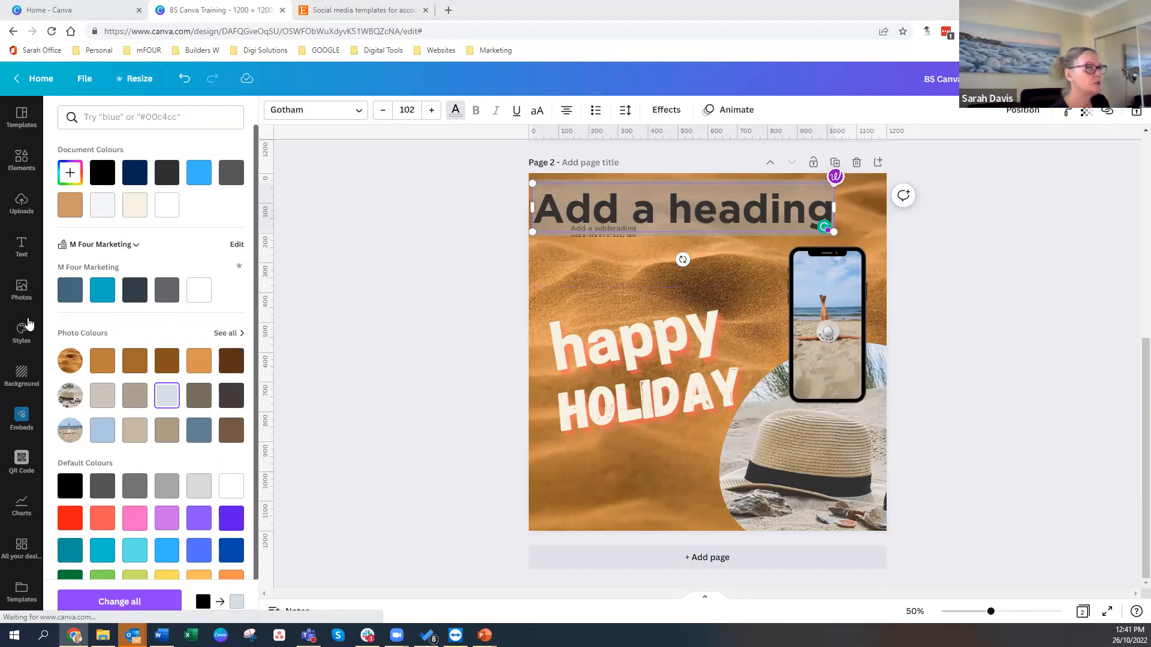
- Upload the "Outline 2" PNG logo from the mFOUR > M4 Marketing > Branding > M Four folder
click(21, 207)
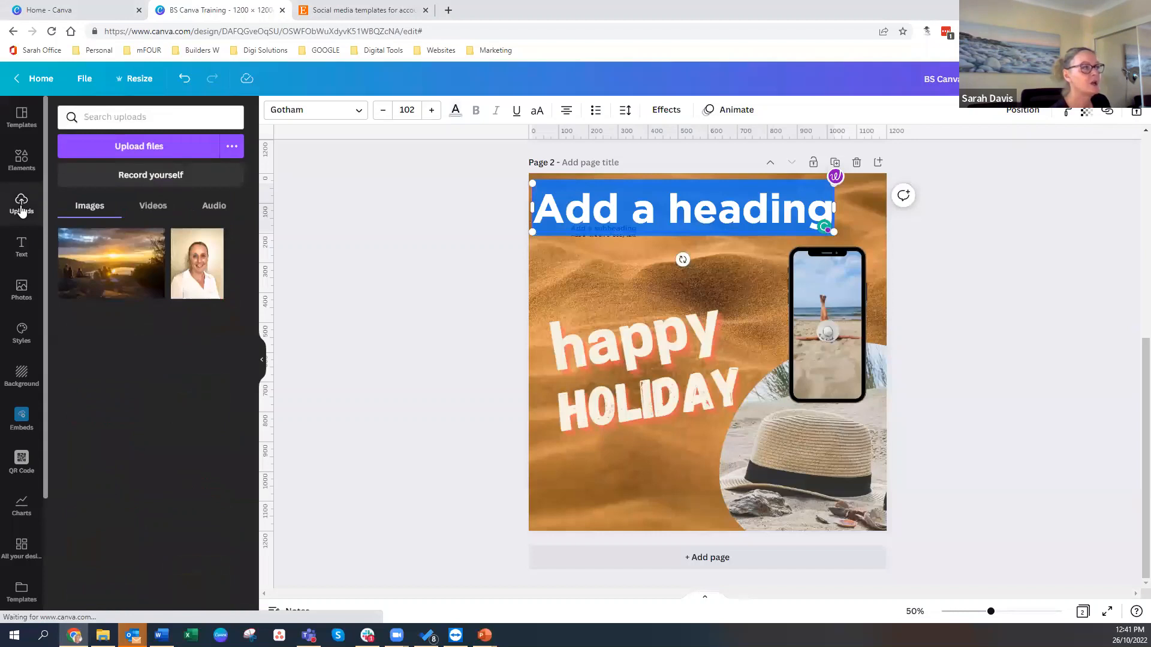
click(116, 144)
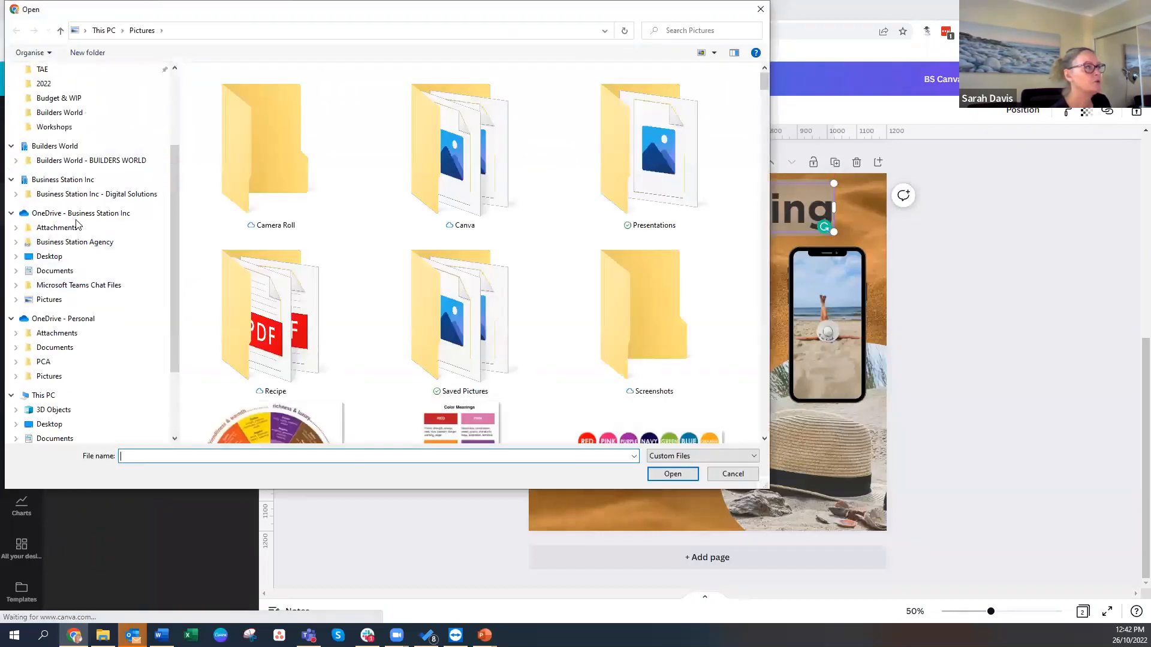
scroll(76, 224, up, 3)
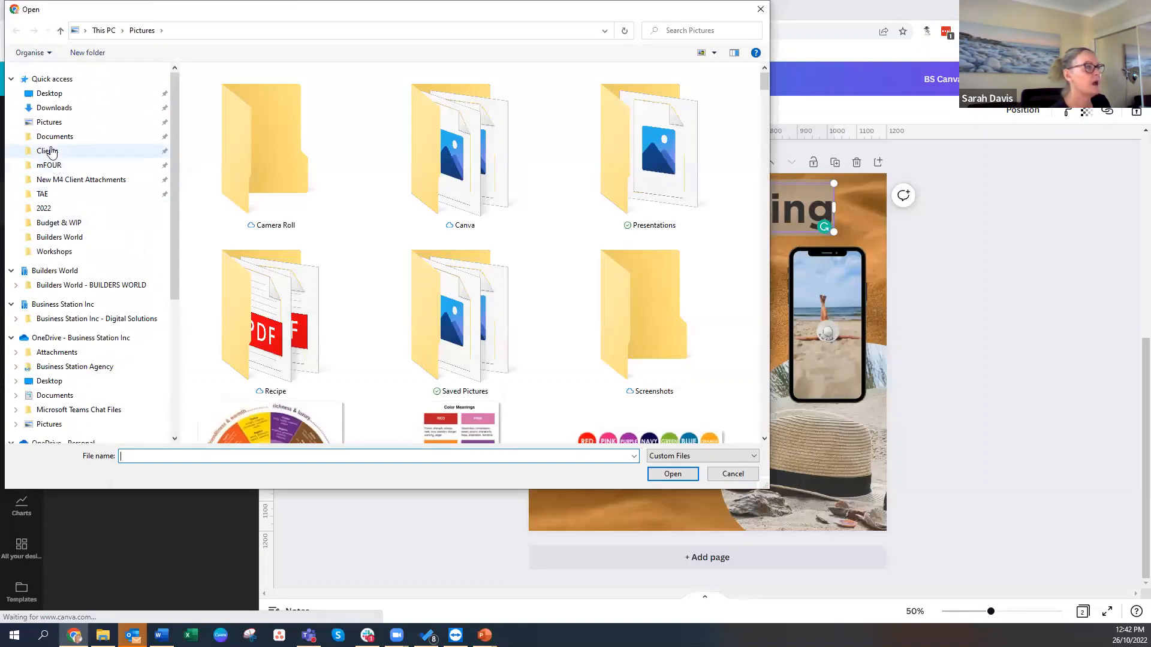
click(50, 165)
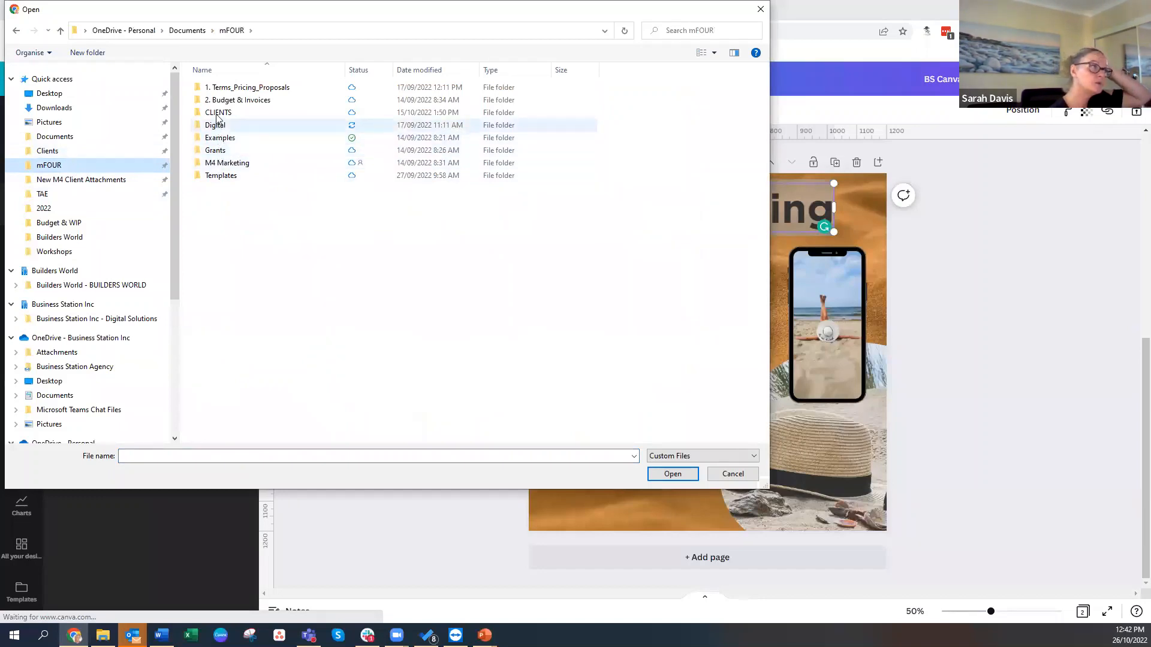
double_click(226, 163)
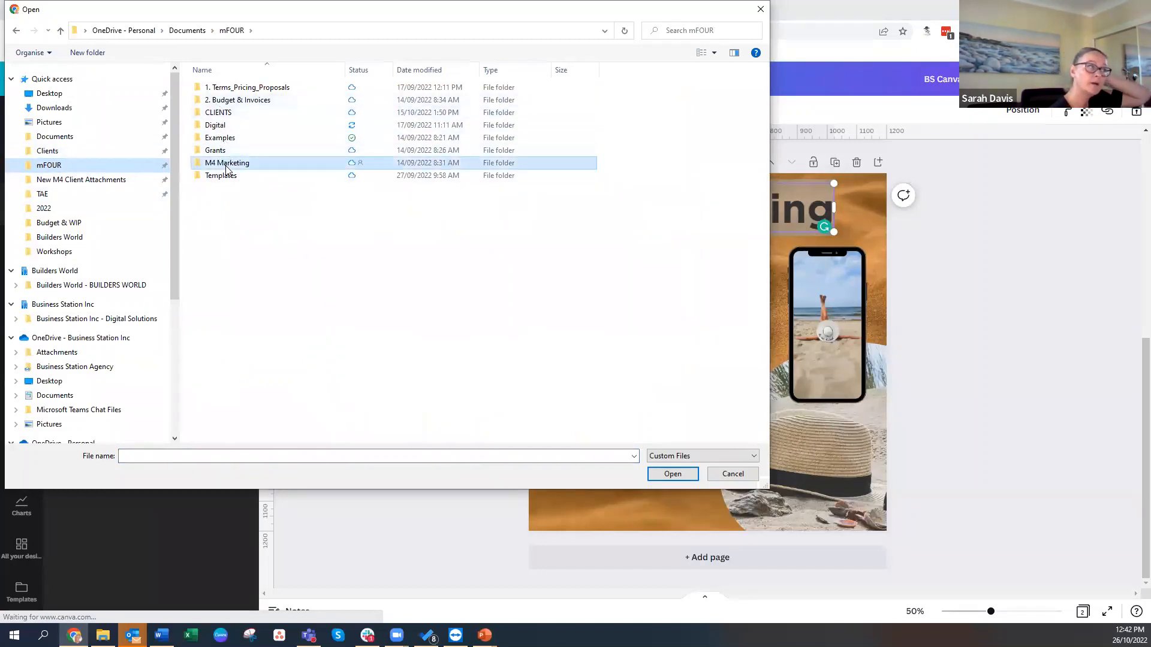
double_click(221, 113)
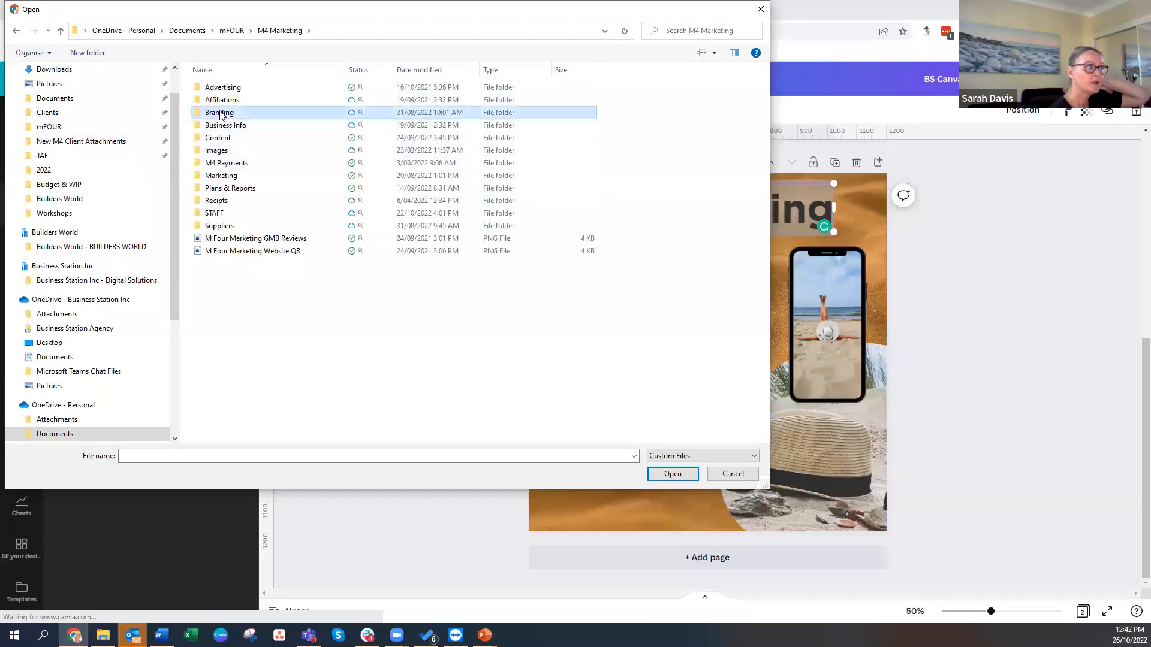
double_click(217, 88)
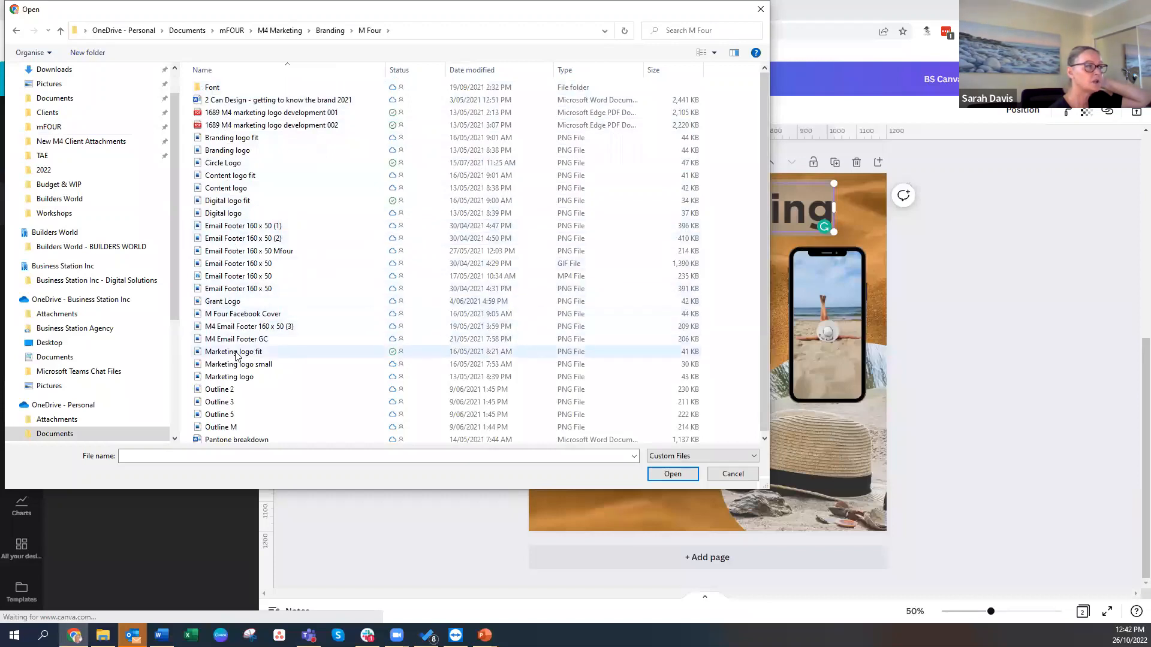
click(238, 391)
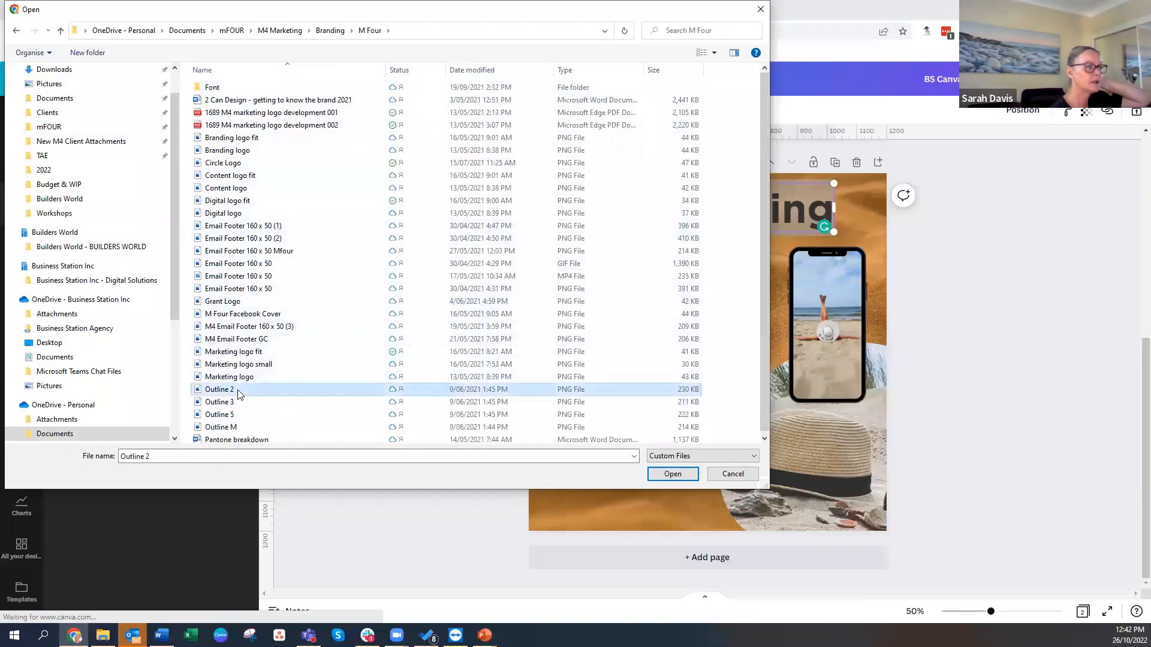
click(669, 475)
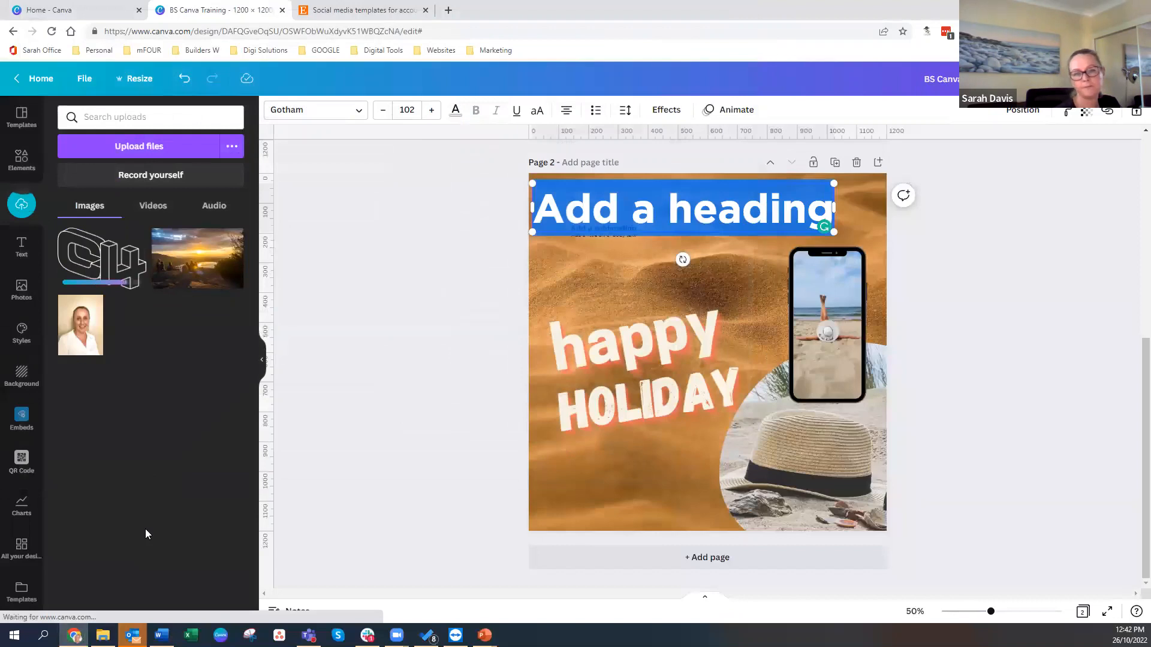
- Add the uploaded outline logo to page 2's lower-left corner at about a third of its inserted size, and shift the "happy HOLIDAY" group up
click(104, 265)
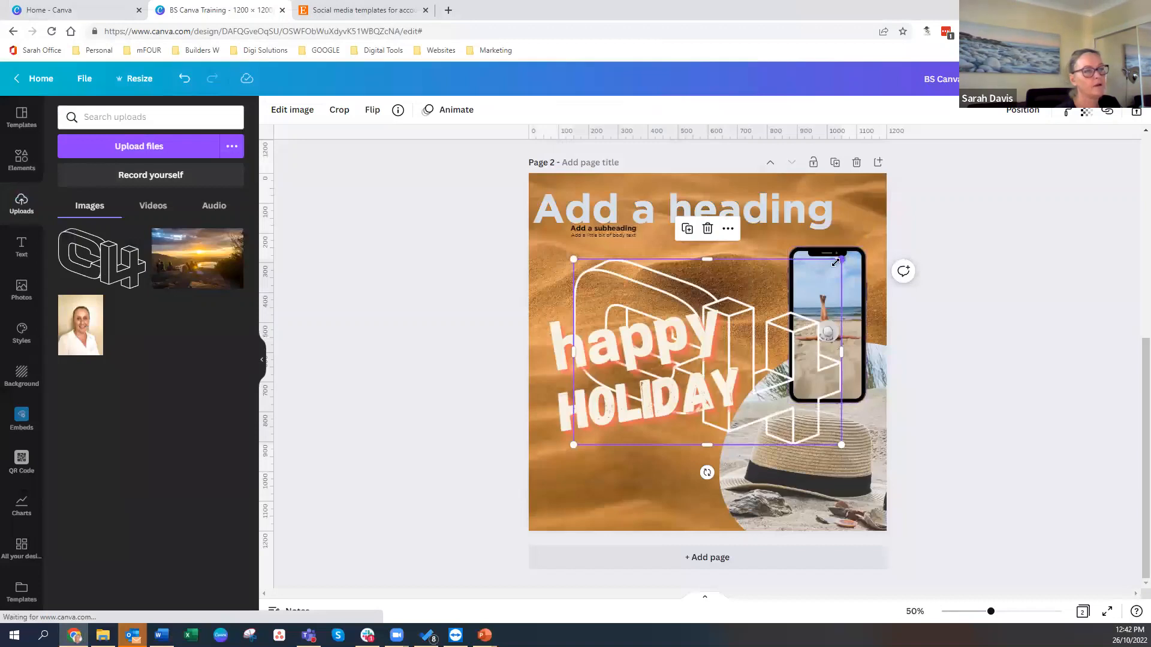
drag(781, 305, 662, 384)
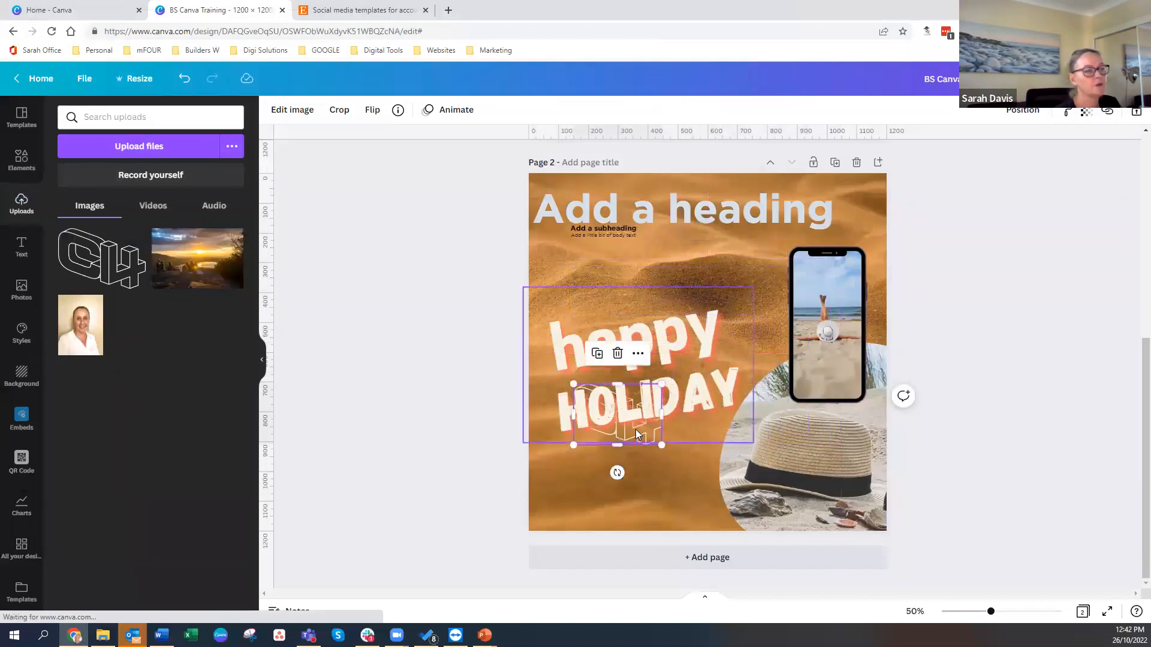
click(661, 347)
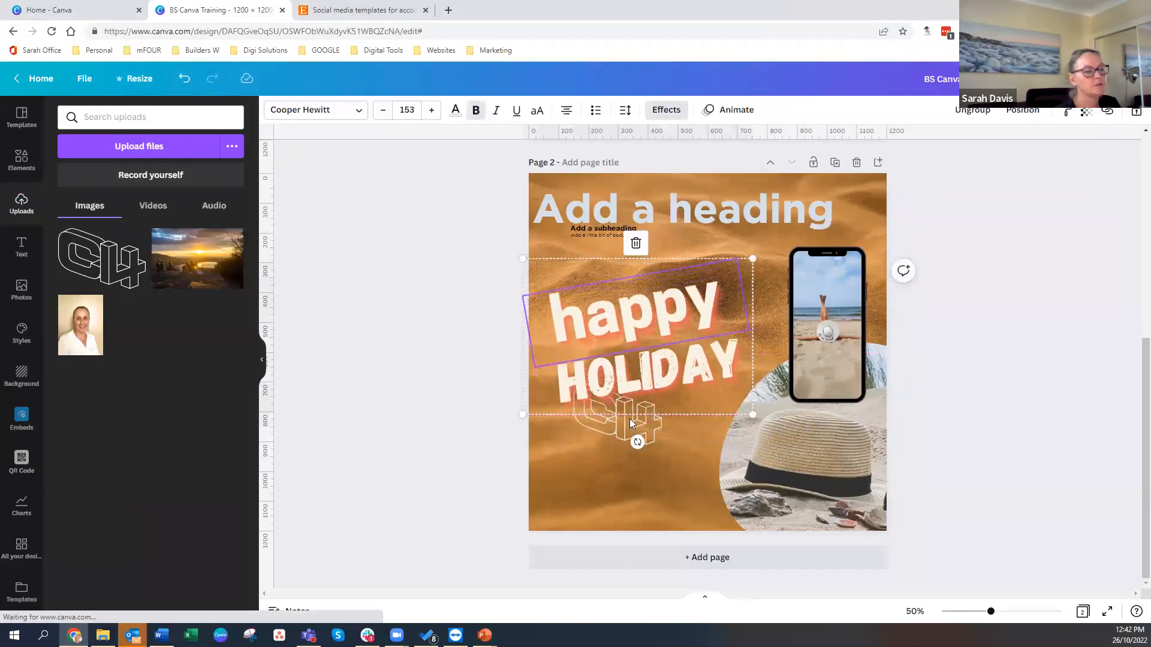
drag(630, 423, 595, 502)
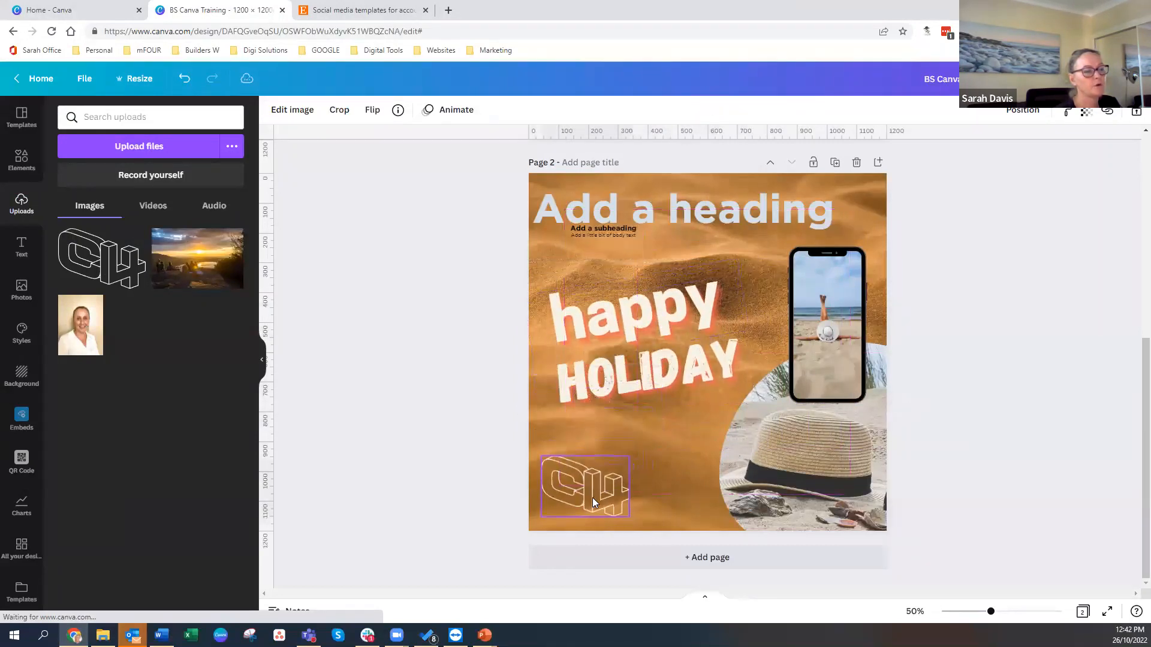
- Try the "happy HOLIDAY" group over the phone frame, view its layering options, and move it back beside the phone
click(460, 463)
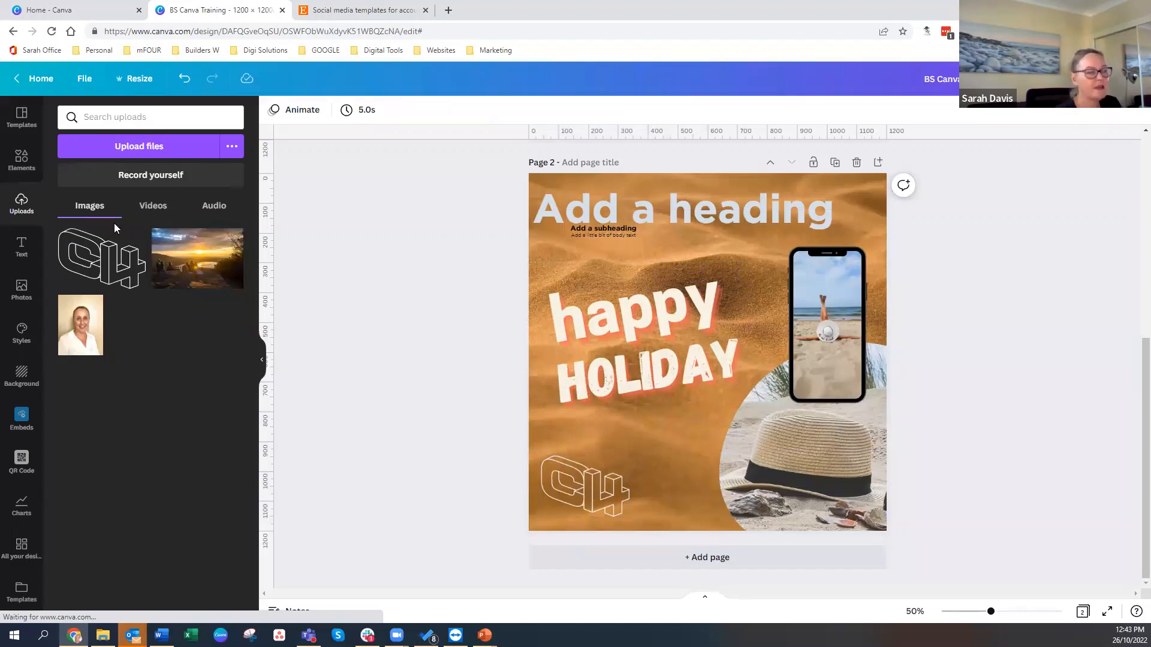
scroll(18, 556, down, 3)
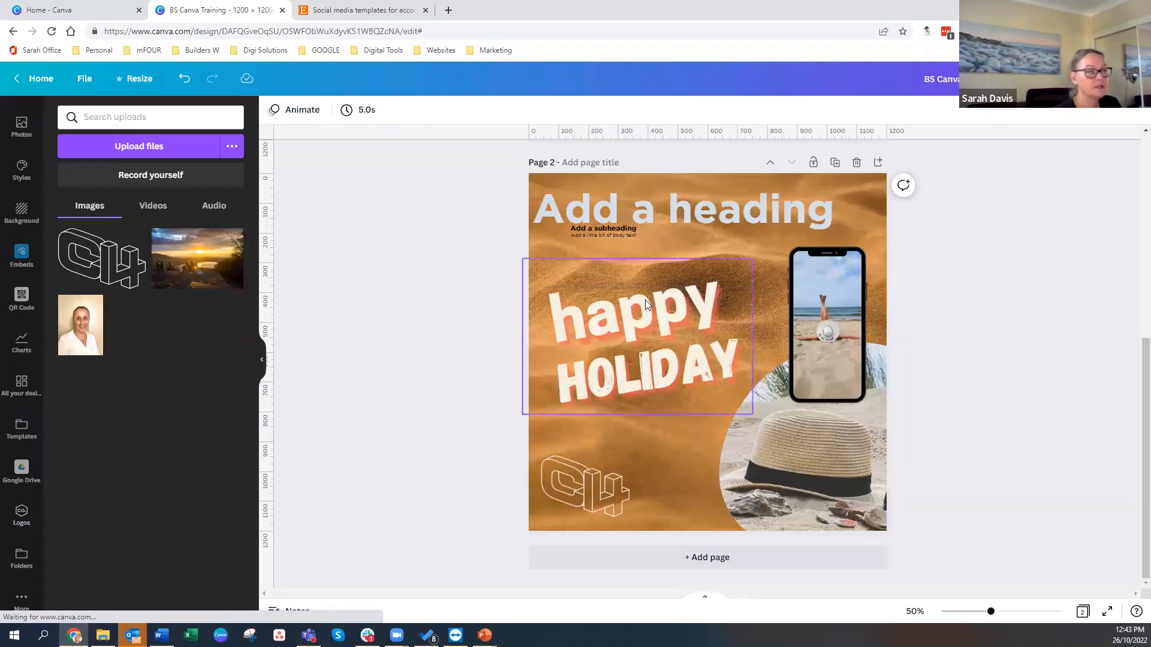
drag(645, 300, 792, 291)
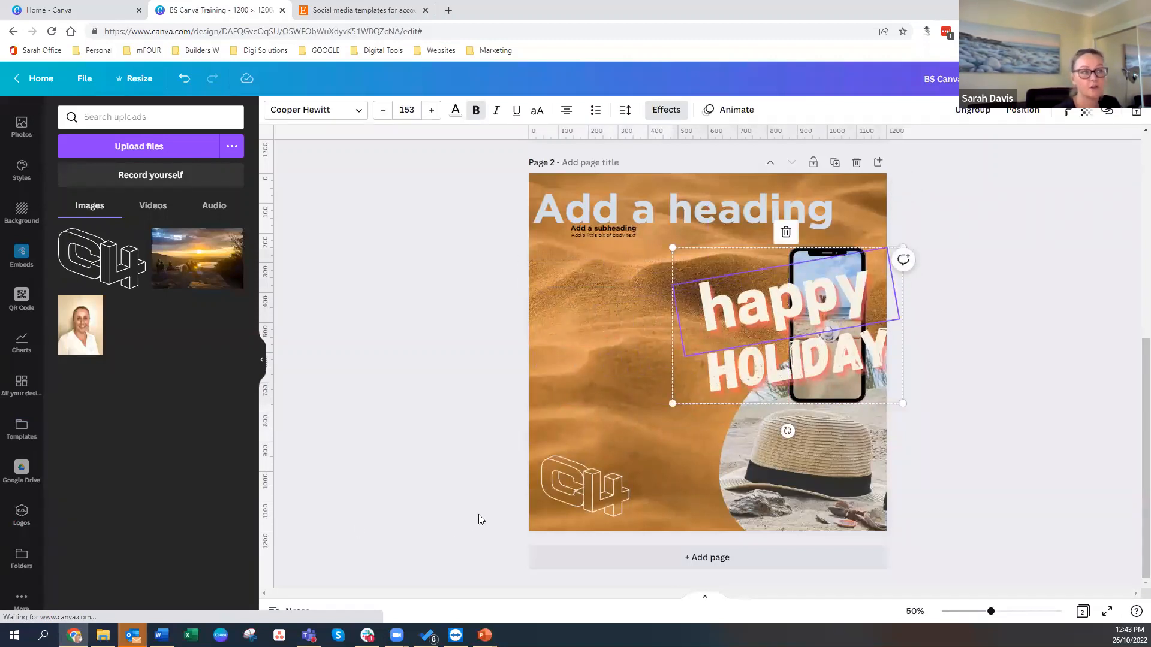
drag(811, 303, 789, 307)
right_click(789, 307)
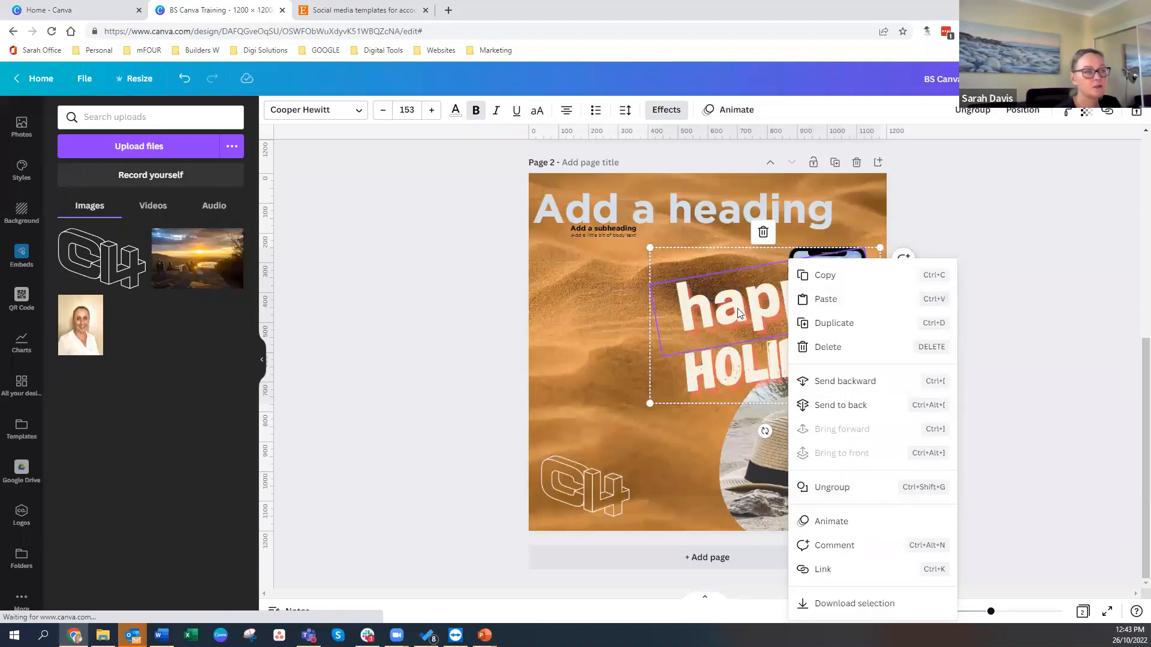
drag(738, 309, 617, 312)
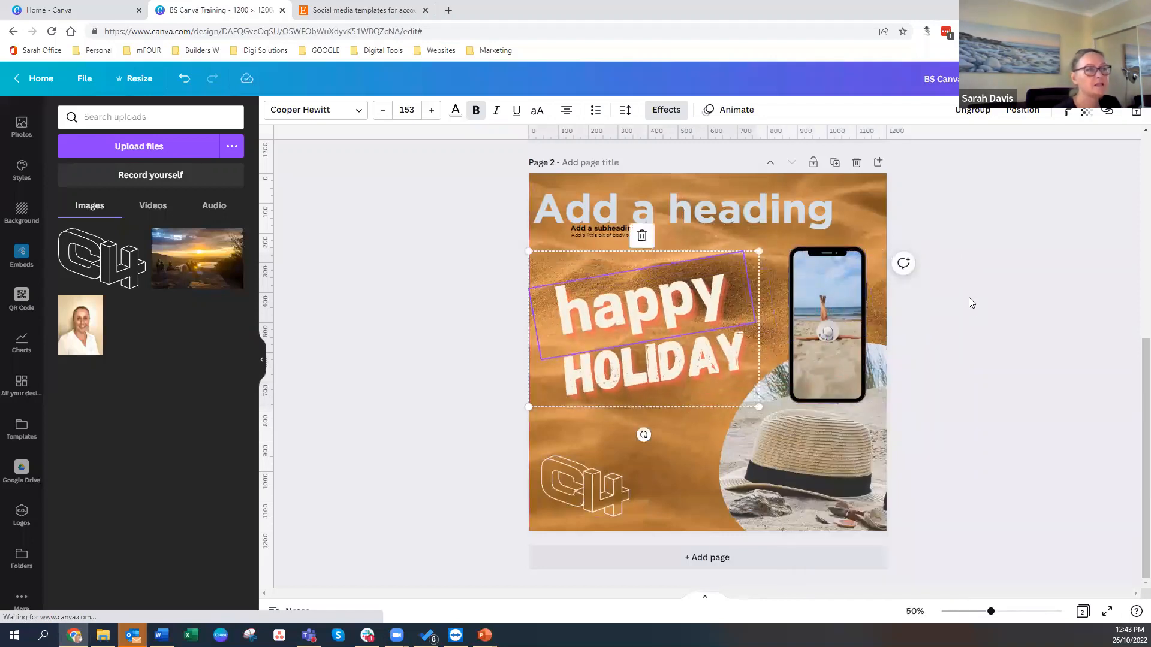
- Add a third page after page 2 and remove its tan background colour
scroll(969, 299, up, 6)
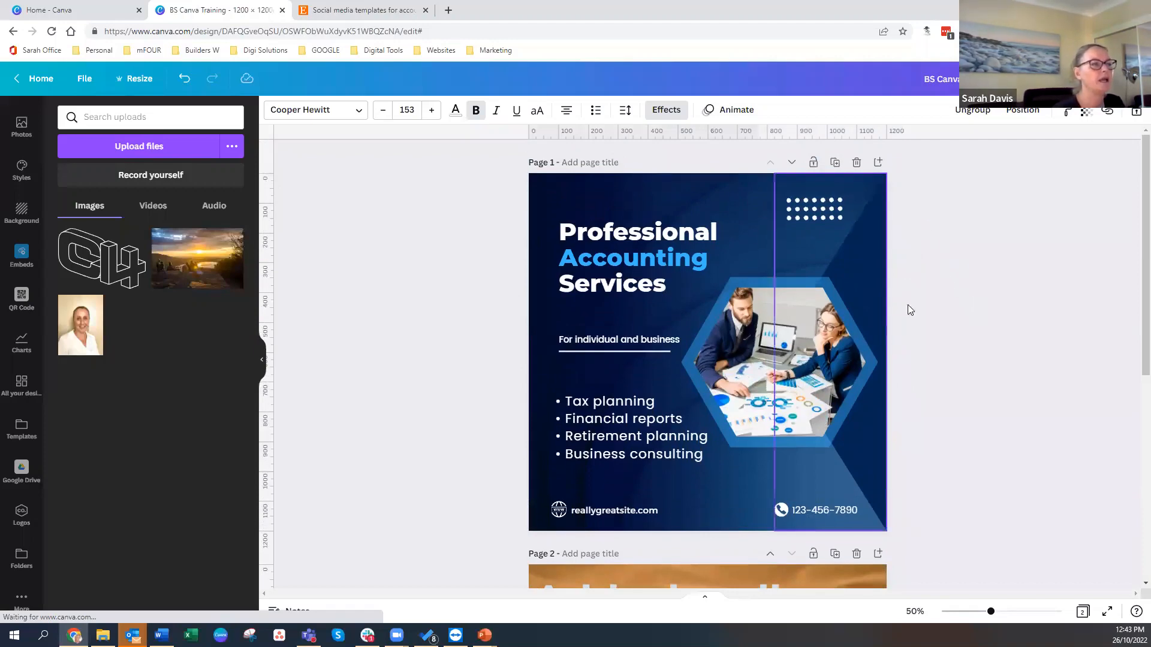
scroll(951, 321, down, 6)
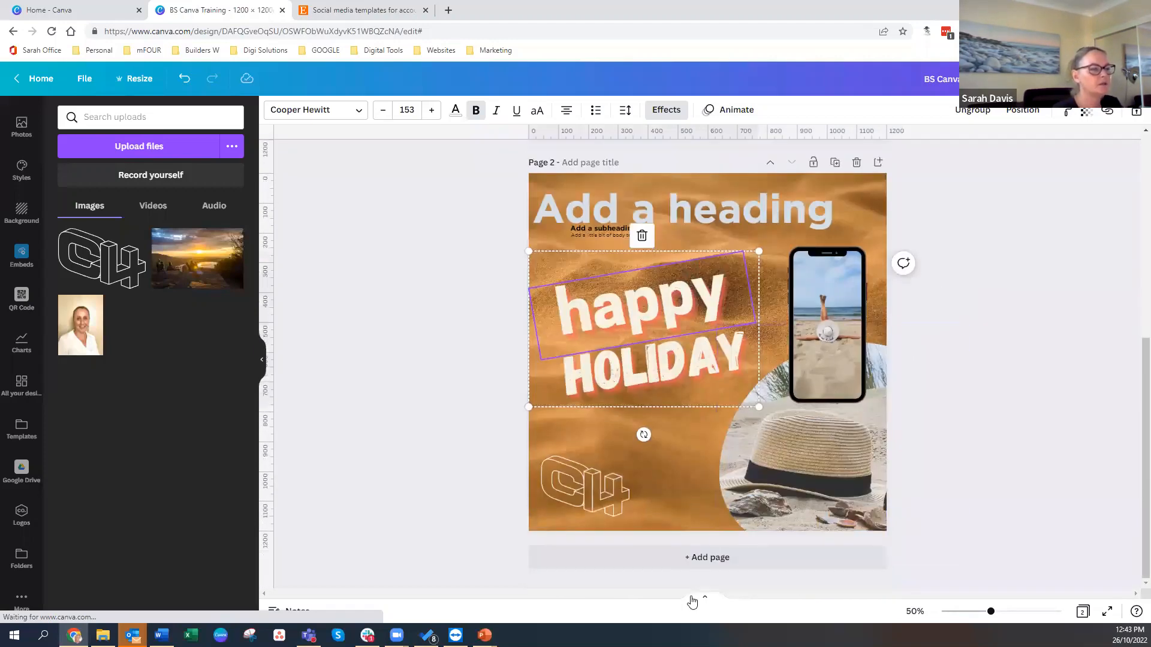
click(693, 561)
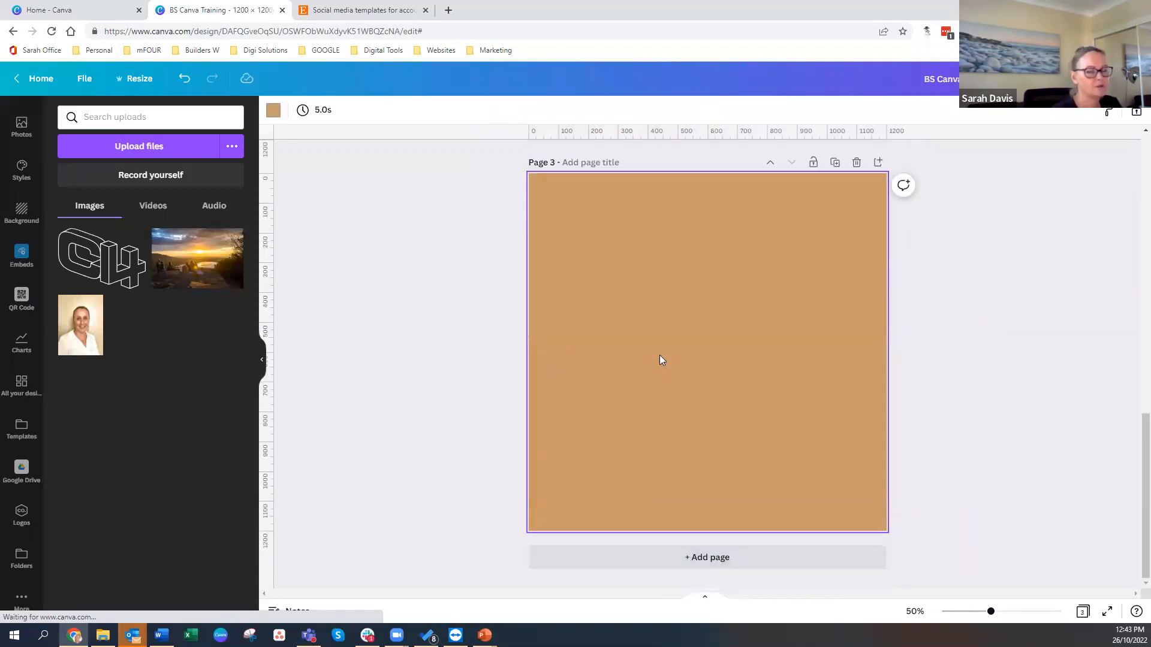
key(Delete)
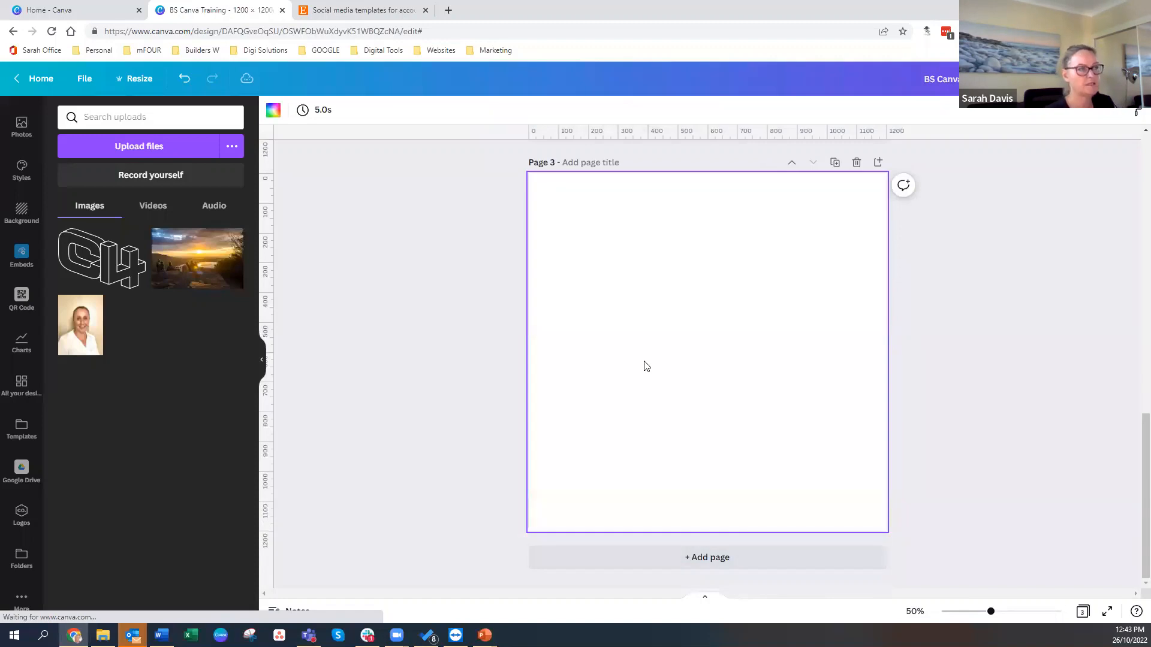
- Look through all existing designs and the additional Canva apps, and return to the Canva home page
click(20, 390)
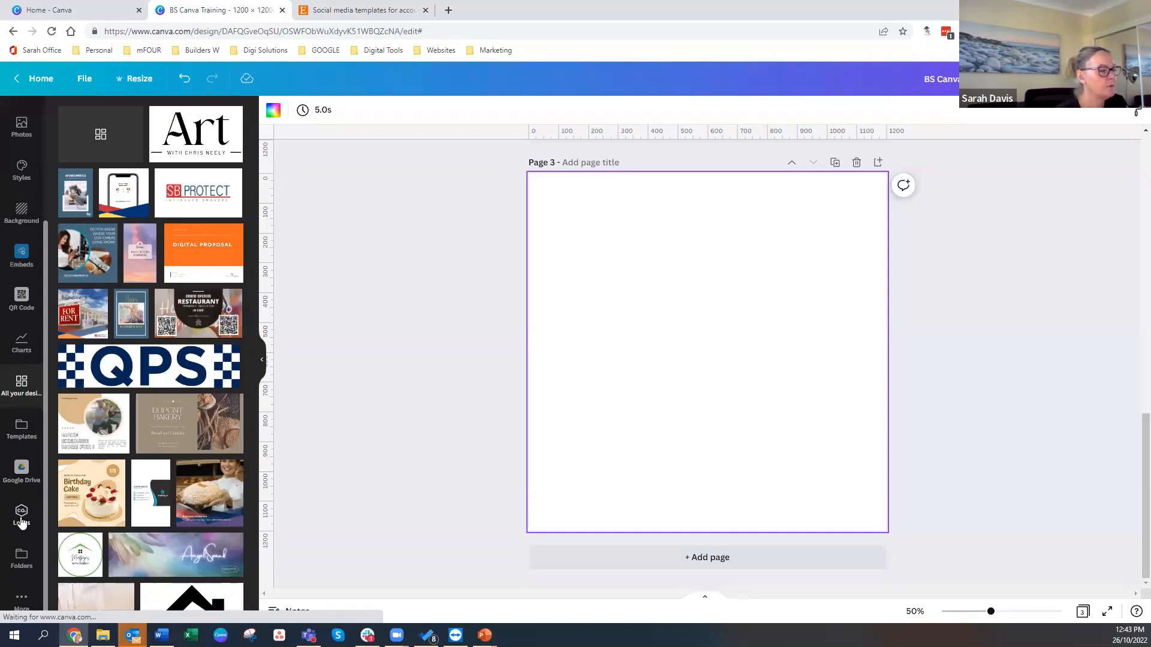
click(20, 602)
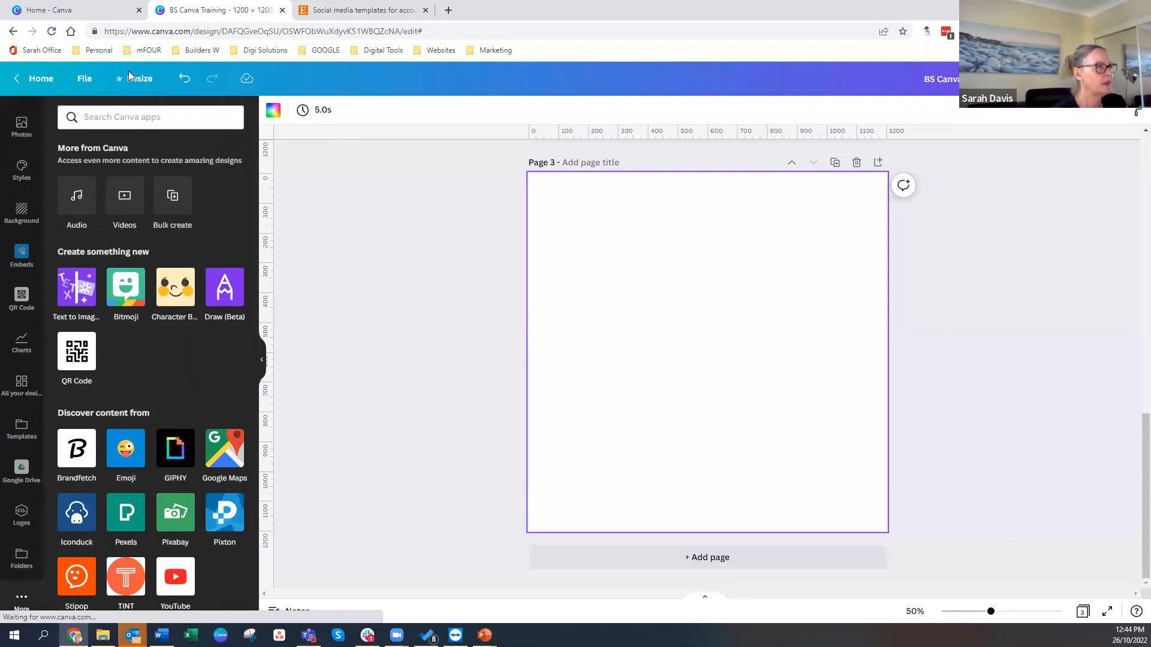
click(27, 84)
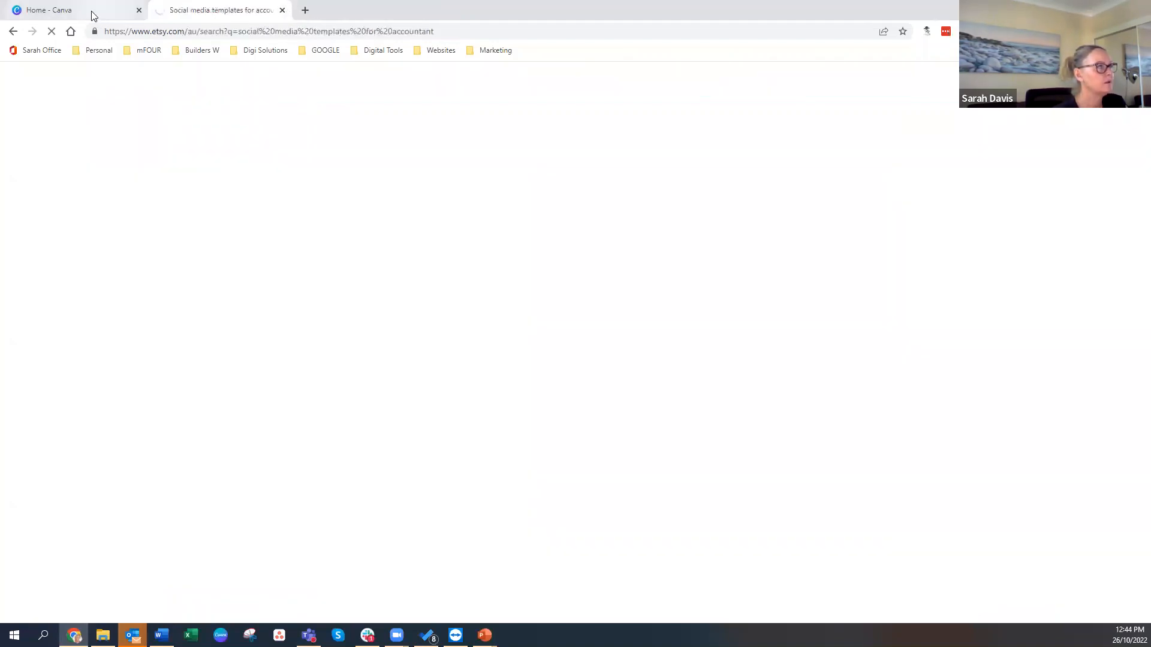
click(94, 13)
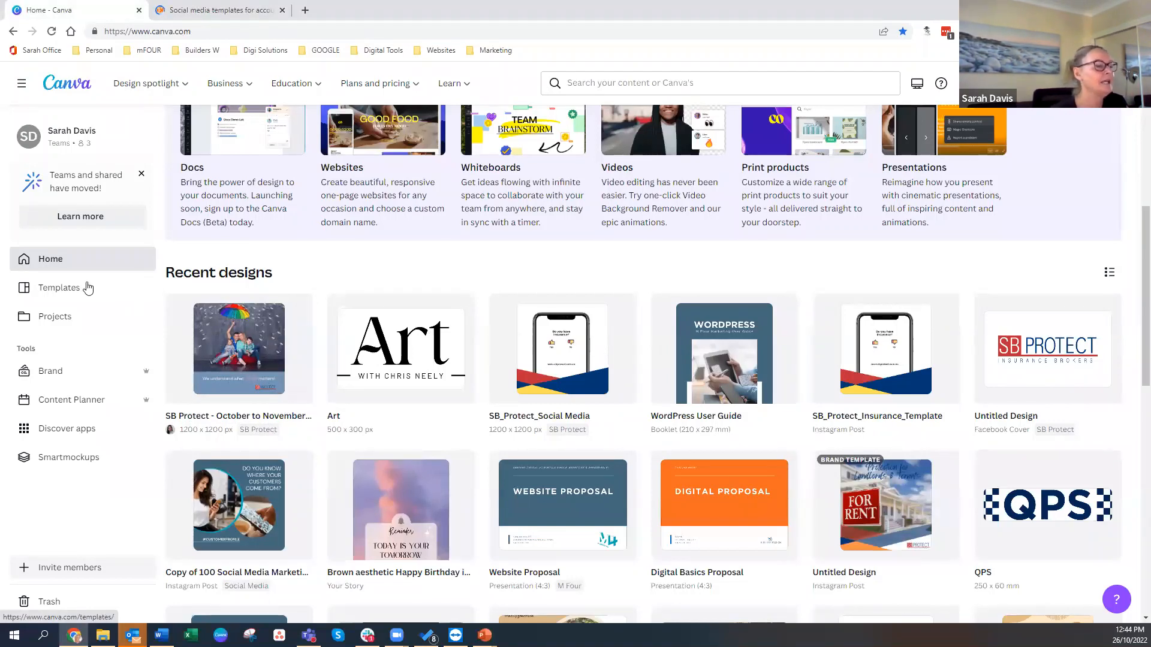
scroll(556, 123, up, 3)
scroll(556, 122, up, 4)
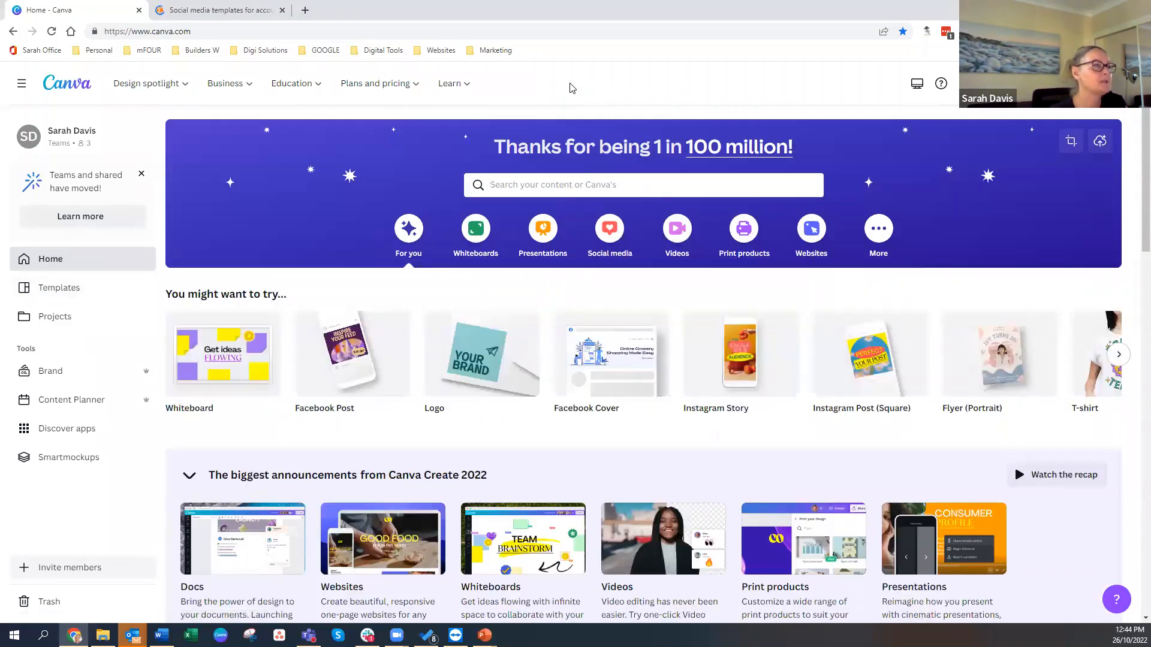
- Search the Canva projects for "poster"
click(504, 189)
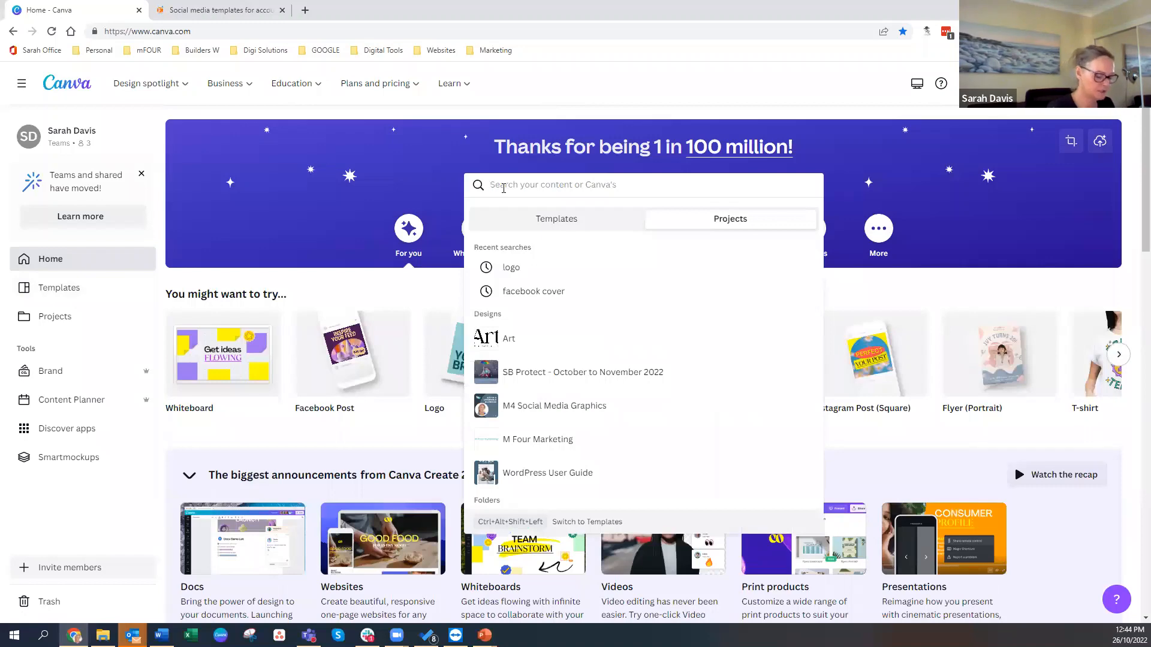
text(poster)
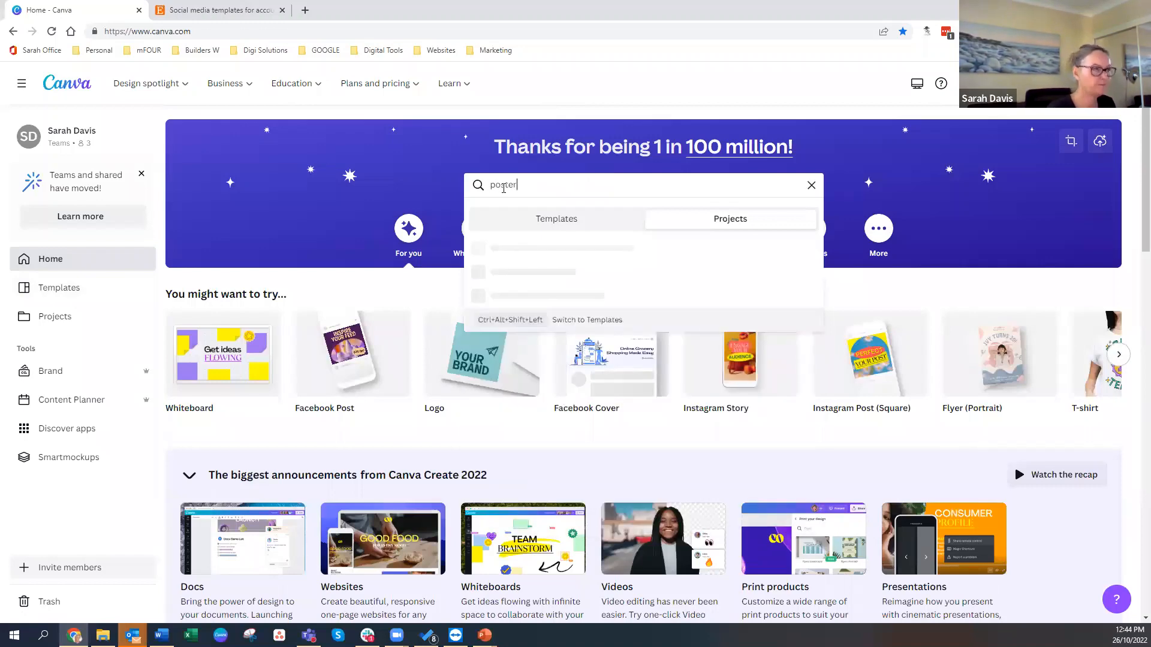
key(Return)
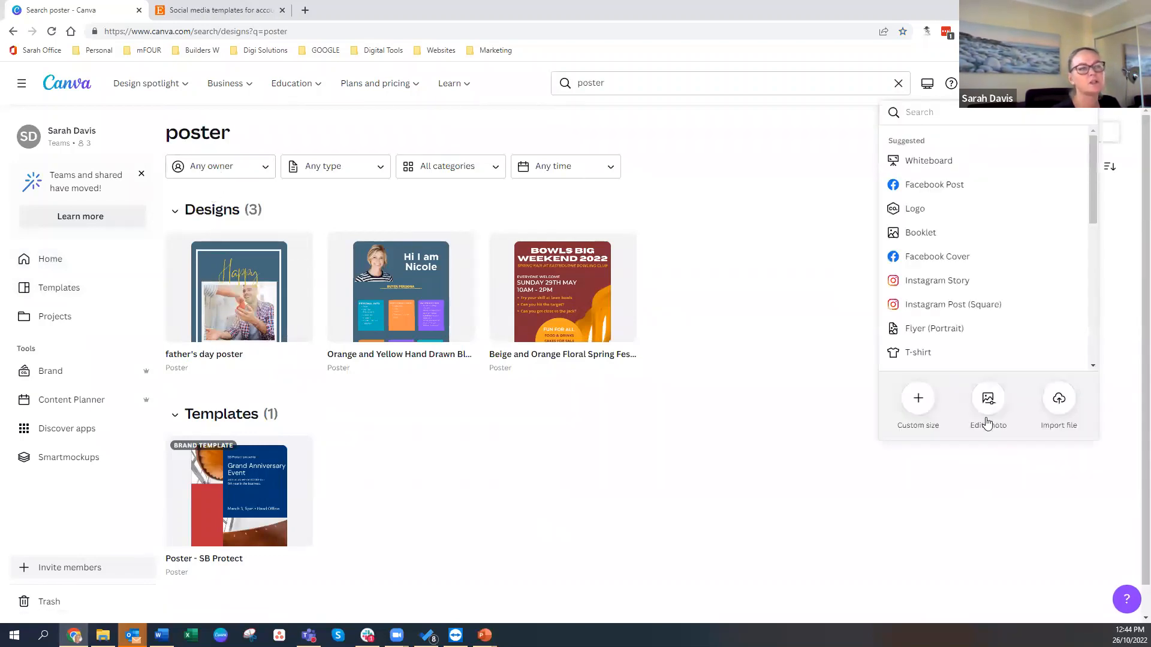
- Create a new custom-size design 210 mm wide and 297 mm high
click(915, 409)
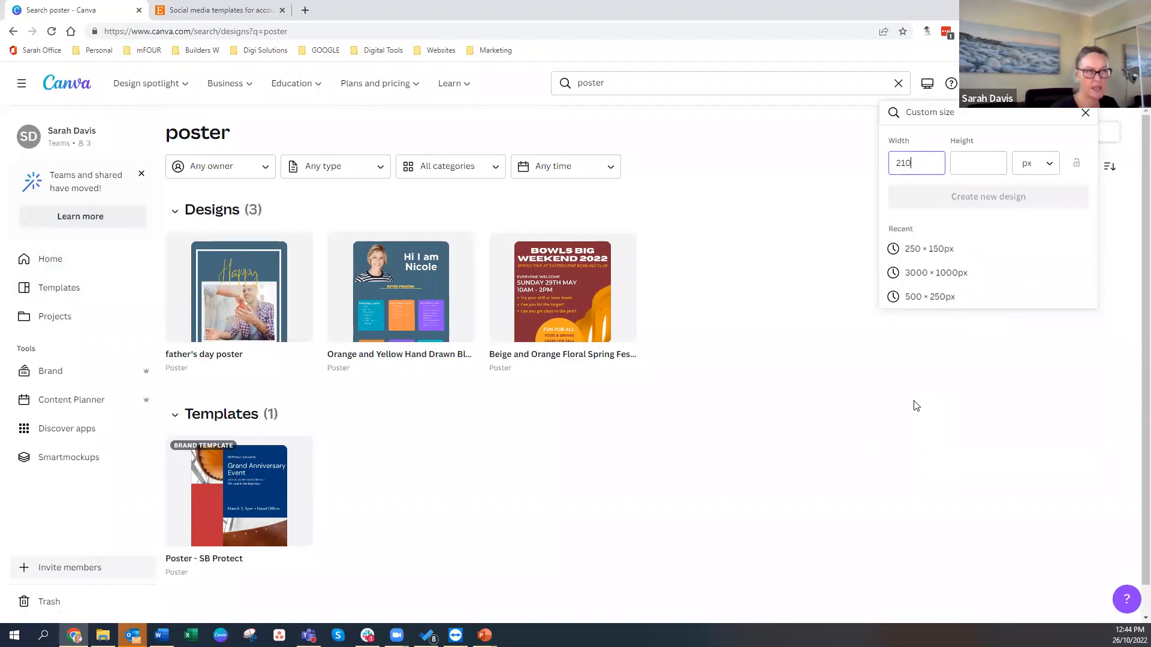
click(959, 163)
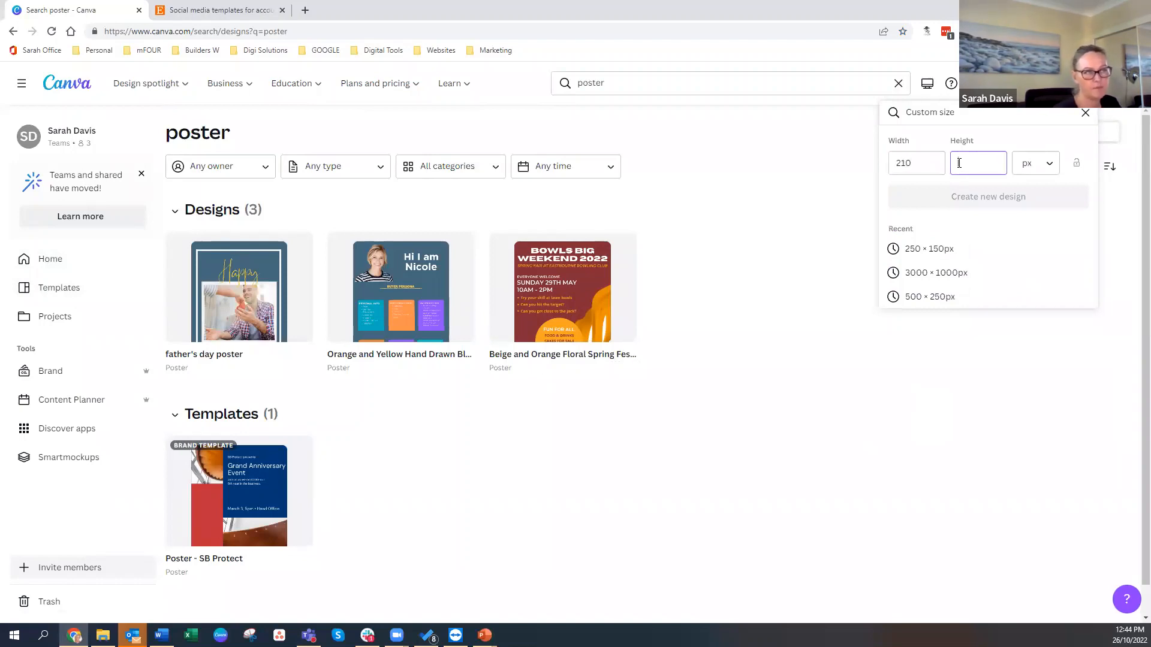
text(297)
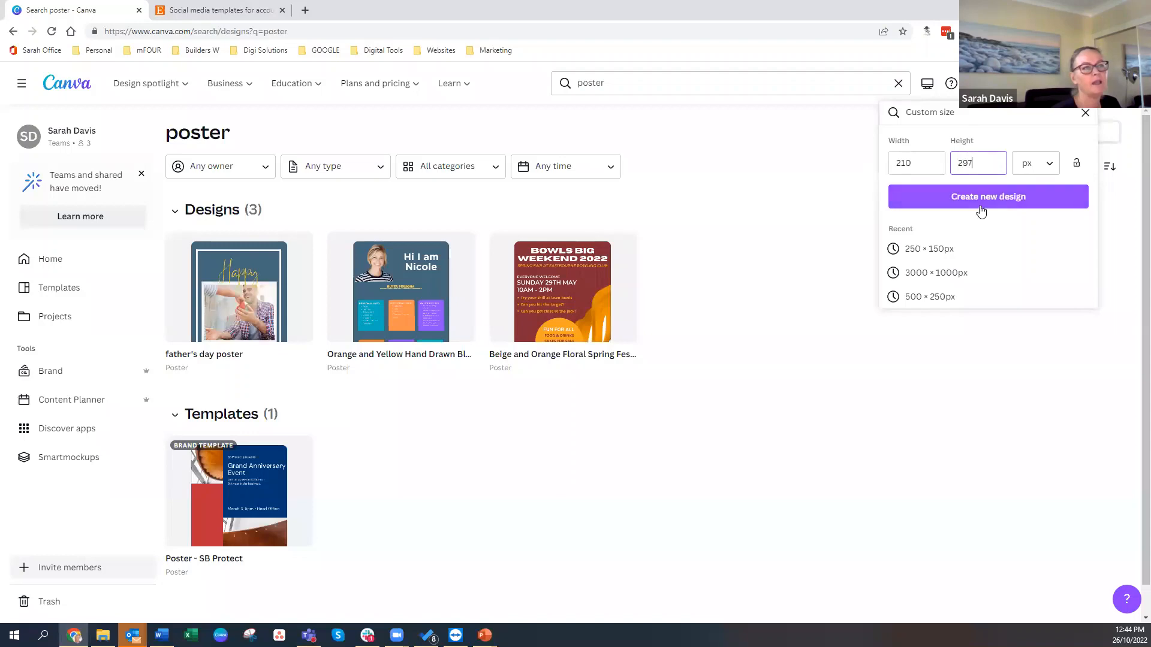
click(1049, 165)
click(1042, 246)
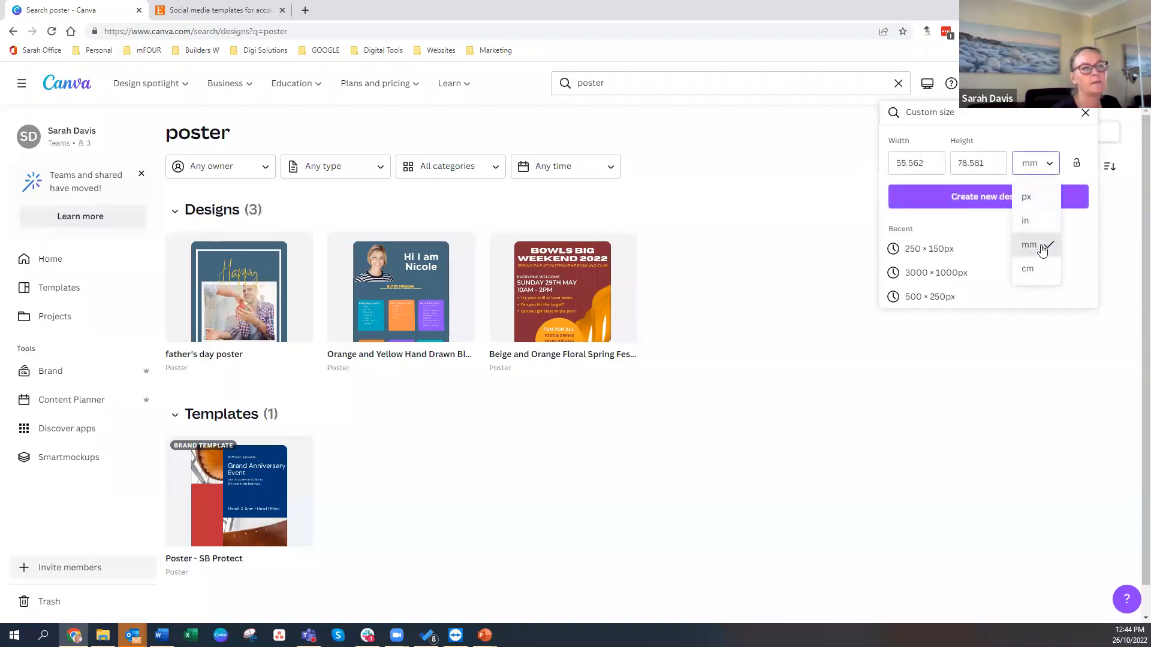
click(933, 161)
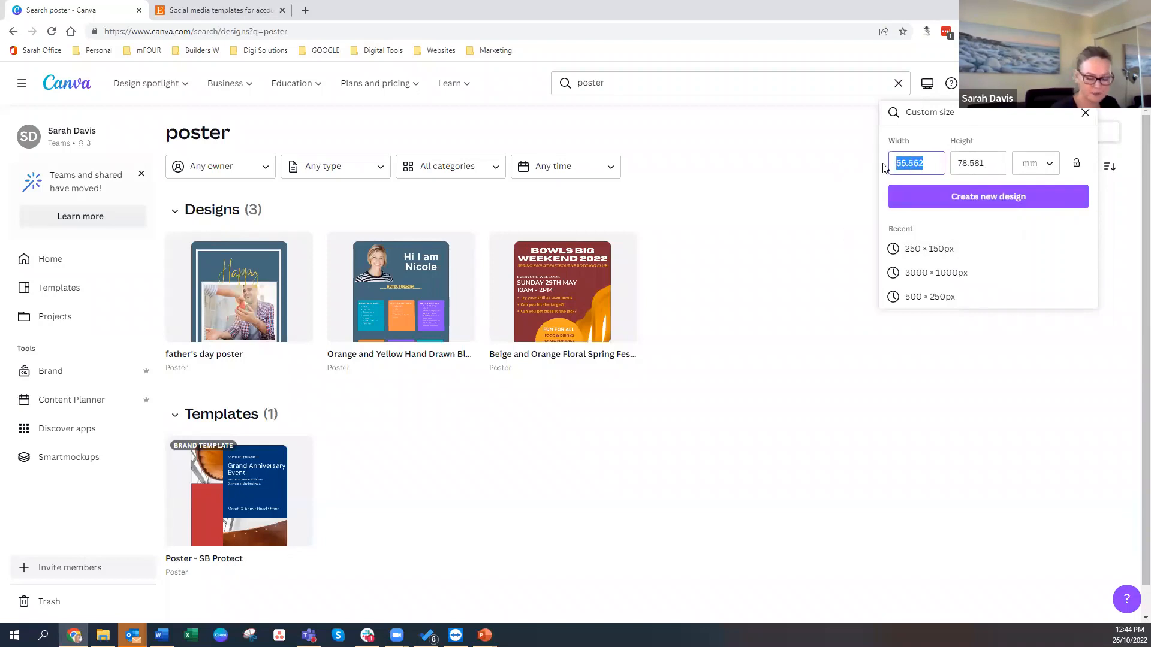
text(210)
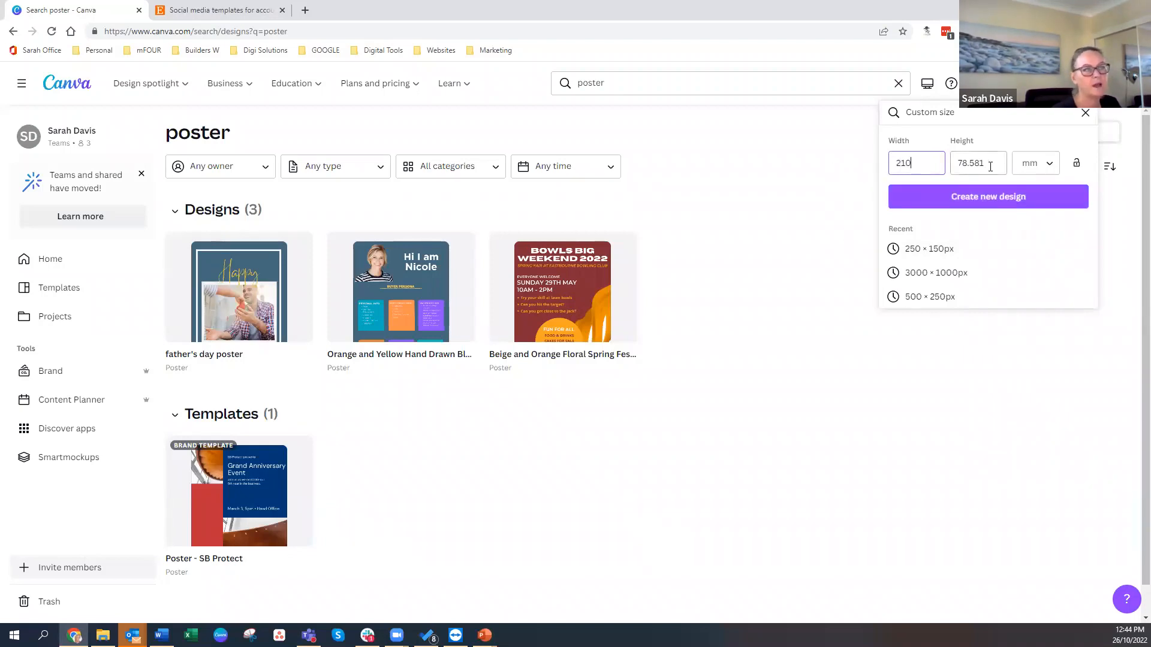
drag(990, 167, 955, 168)
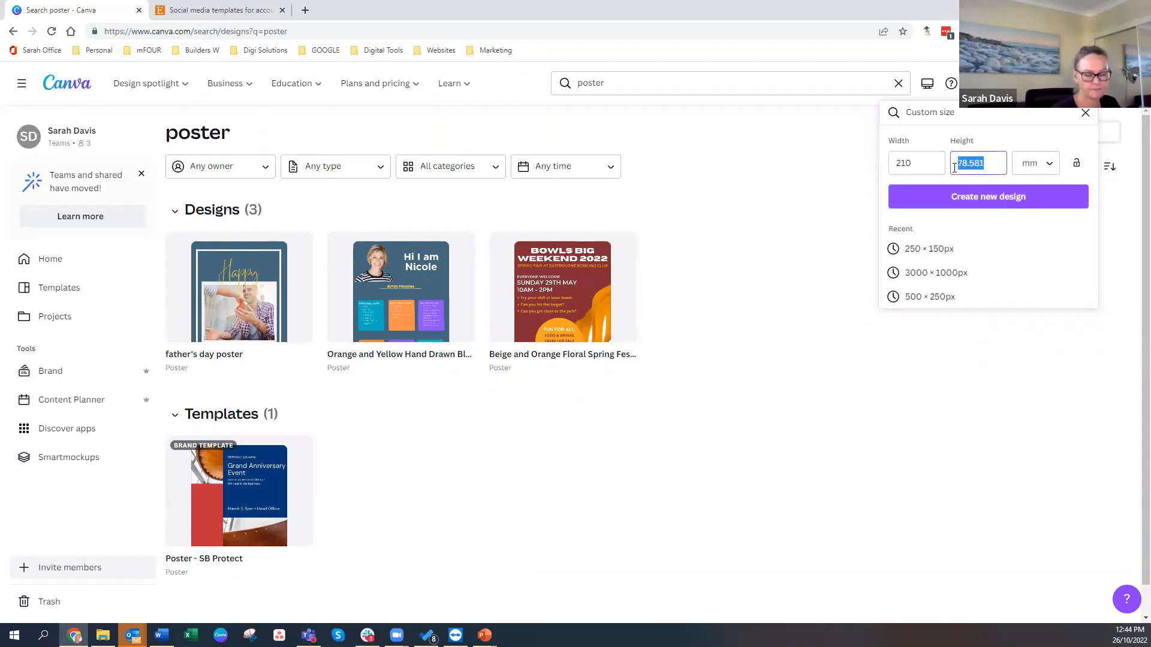
text(297)
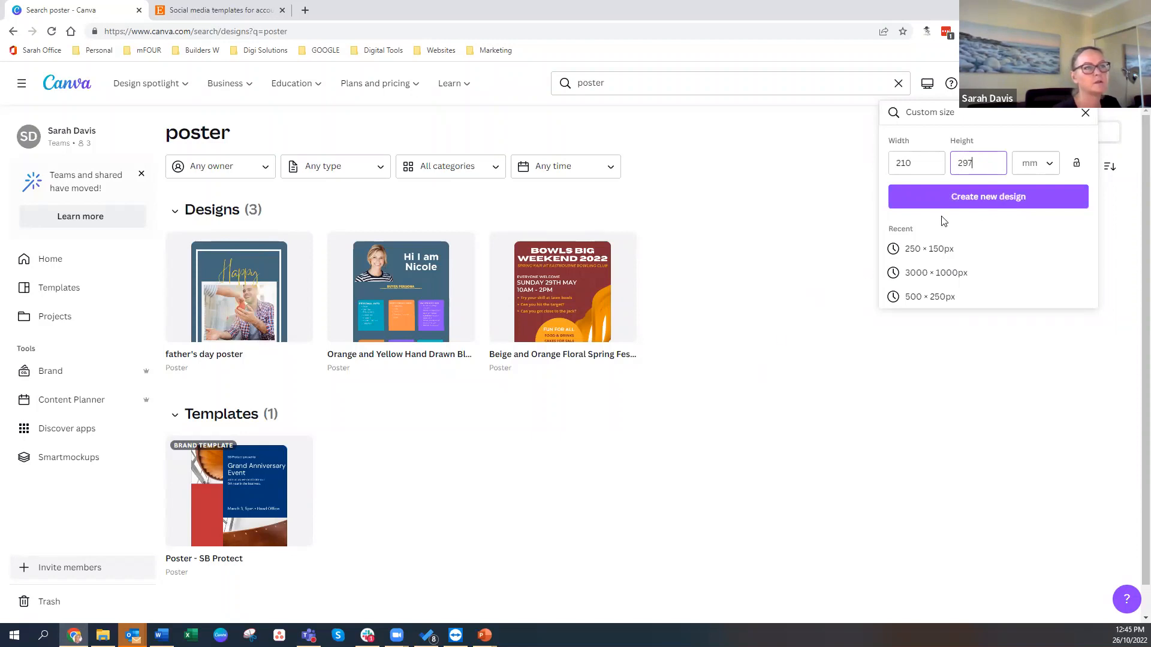
click(1017, 197)
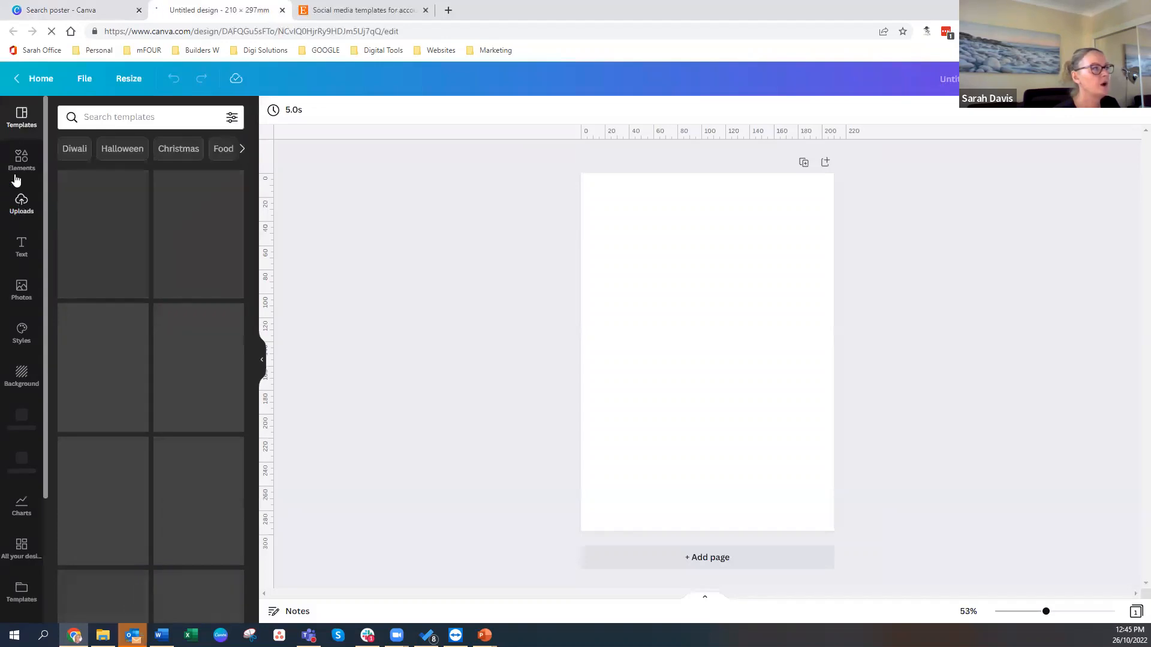
- Search the design templates for "halloween"
click(87, 117)
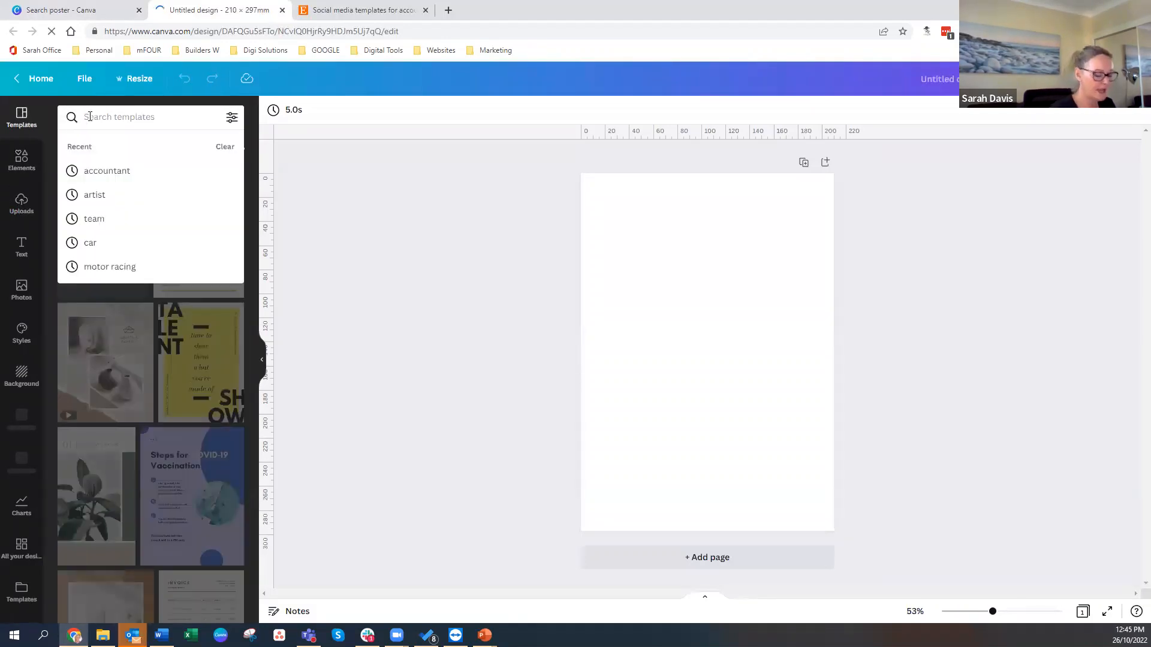
text(hala)
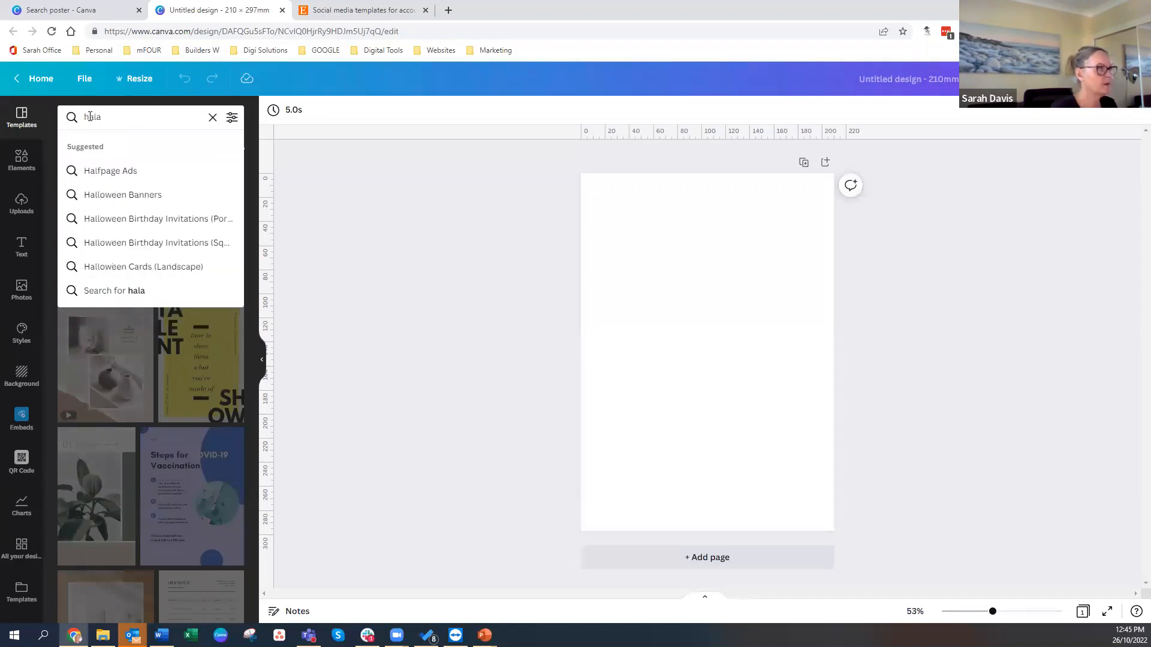
key(BackSpace)
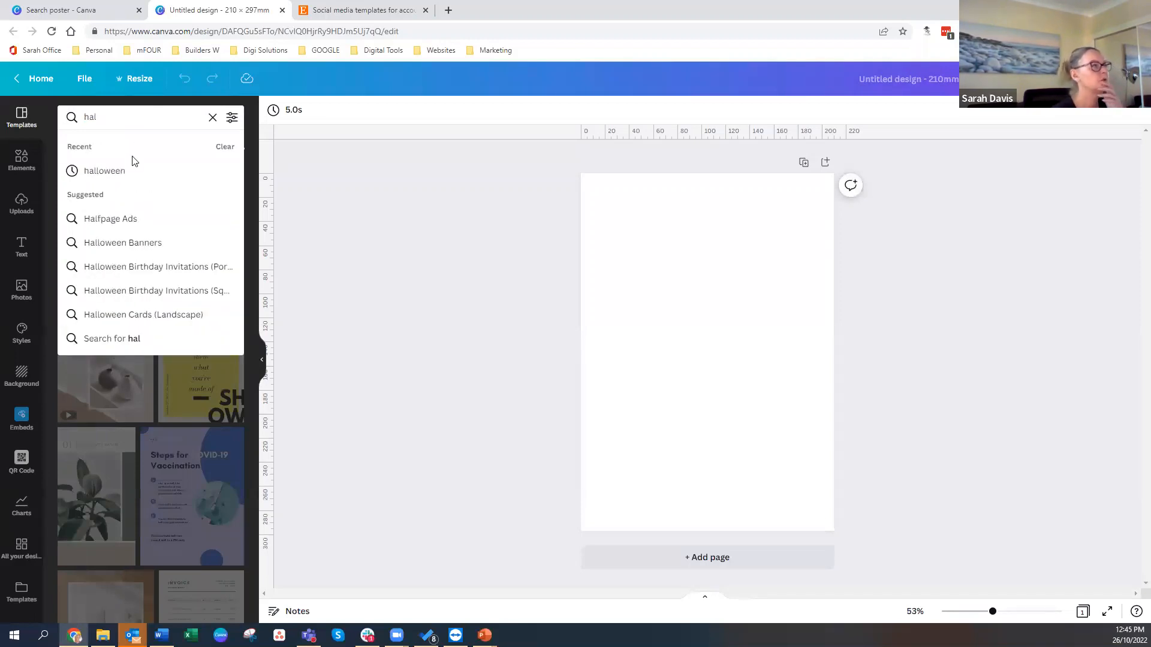
click(131, 171)
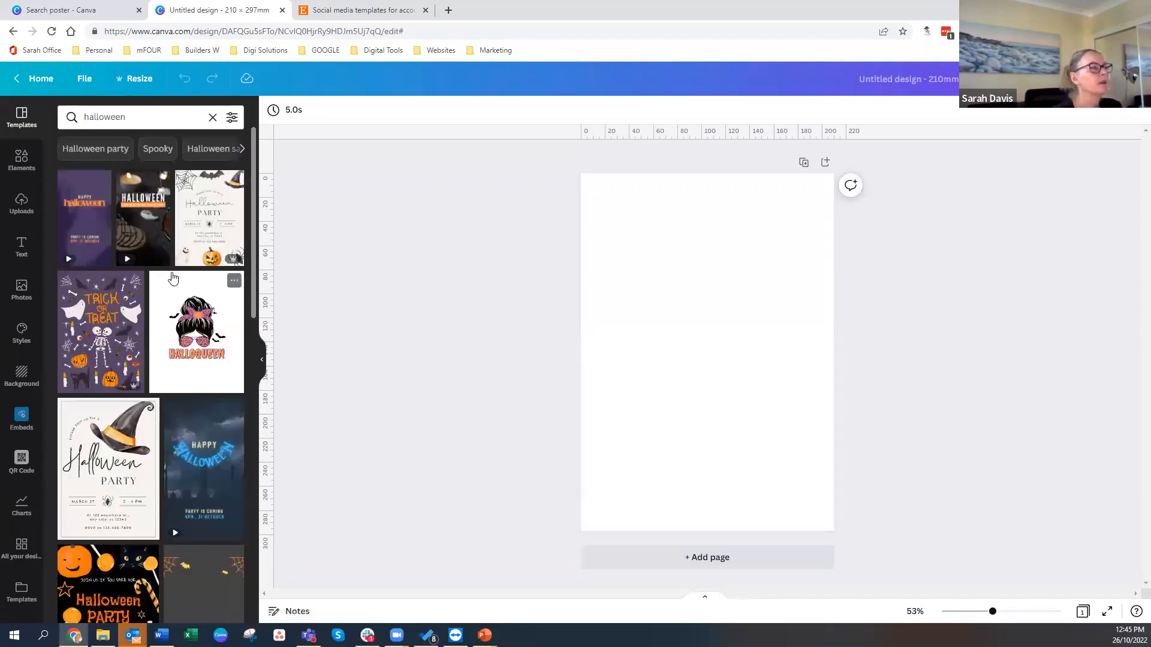
- Apply the dark Halloween Party template with three glowing pumpkins to the blank page
scroll(113, 394, down, 1)
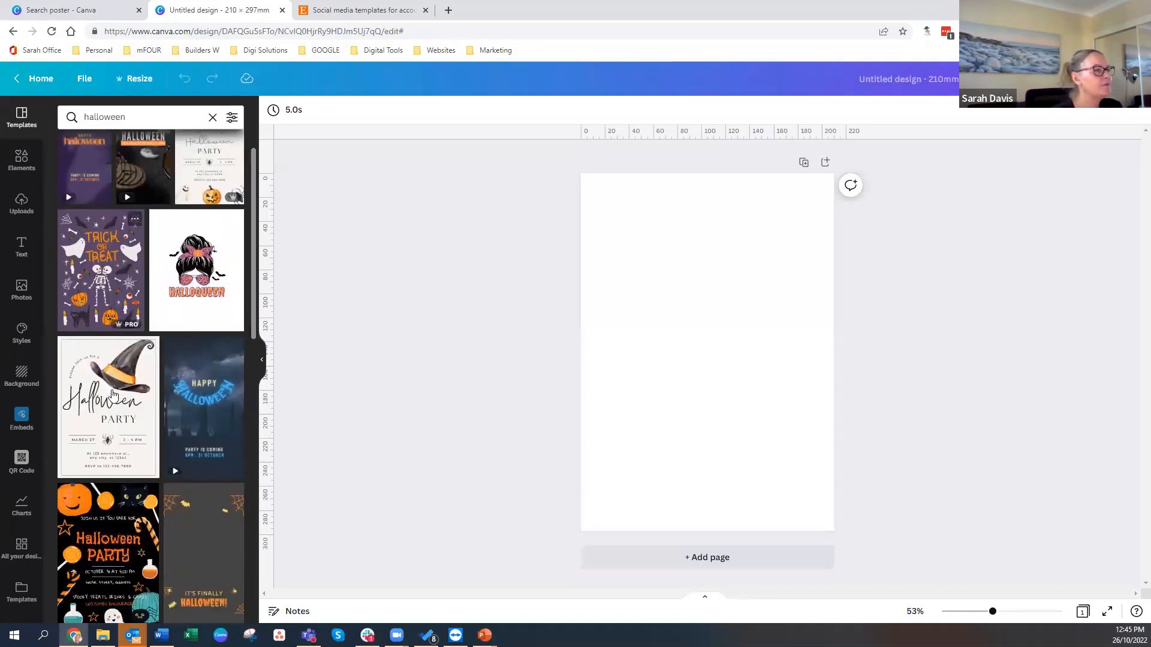
scroll(112, 394, down, 4)
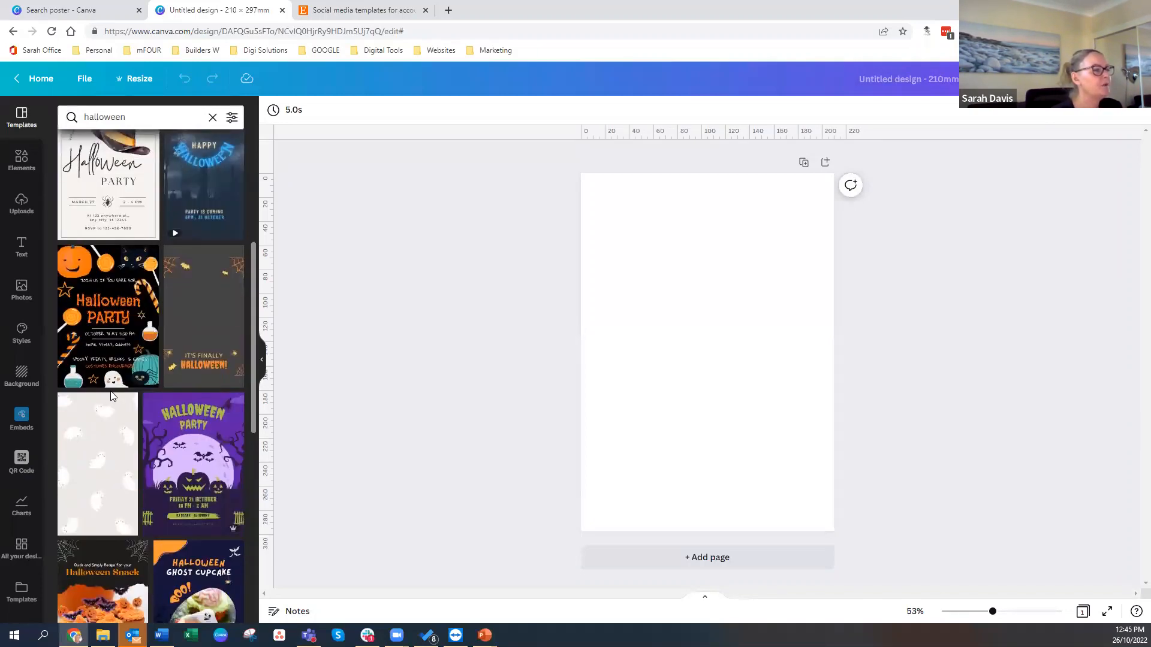
scroll(112, 396, down, 2)
scroll(112, 396, down, 2)
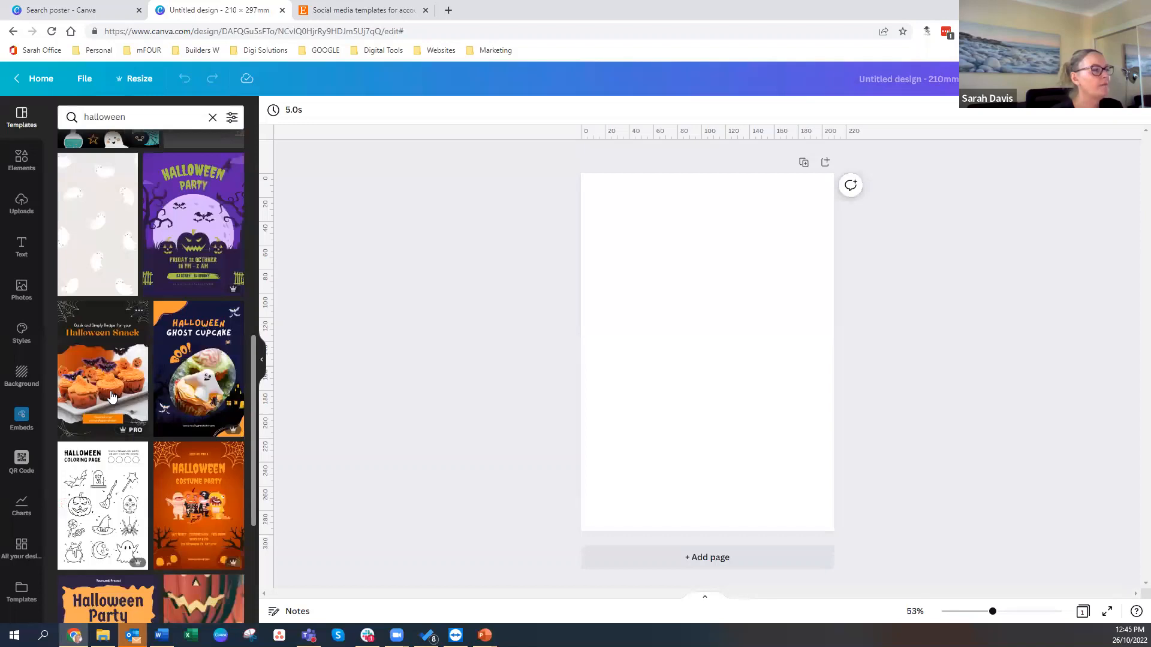
scroll(101, 391, down, 2)
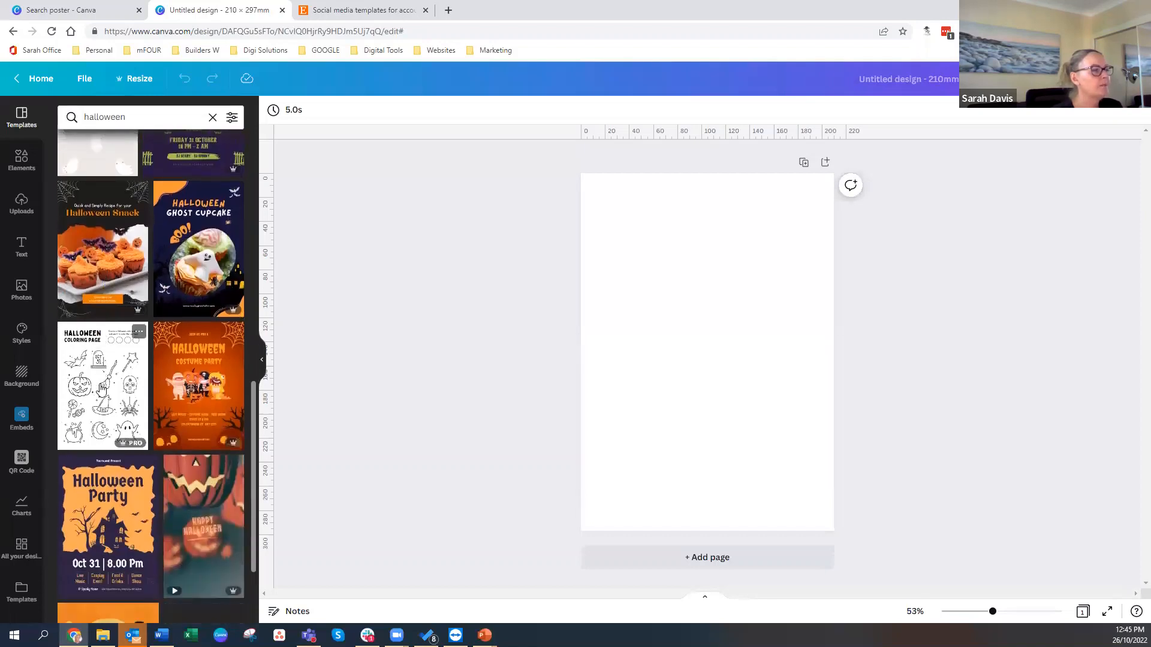
scroll(101, 389, down, 8)
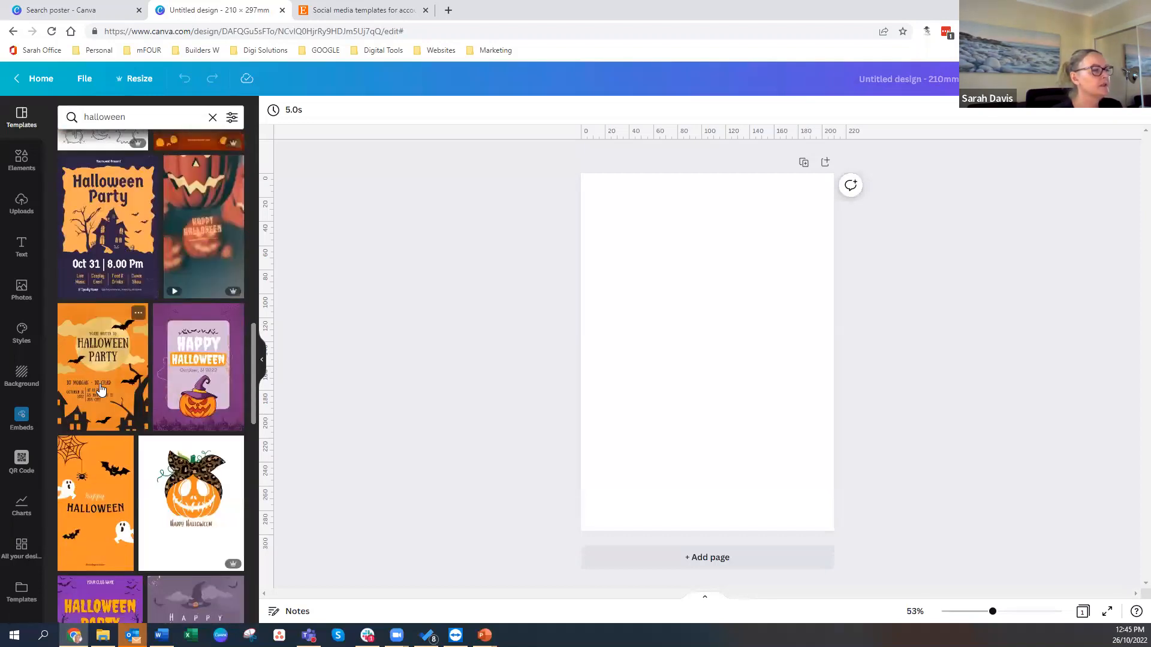
scroll(101, 391, down, 5)
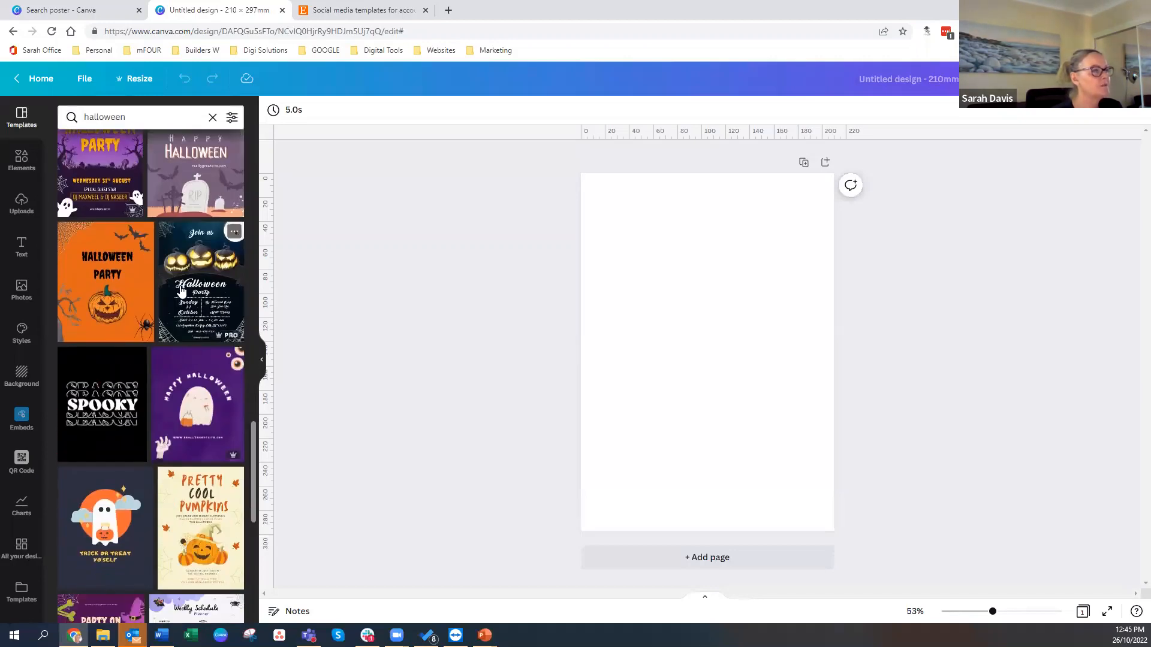
click(182, 291)
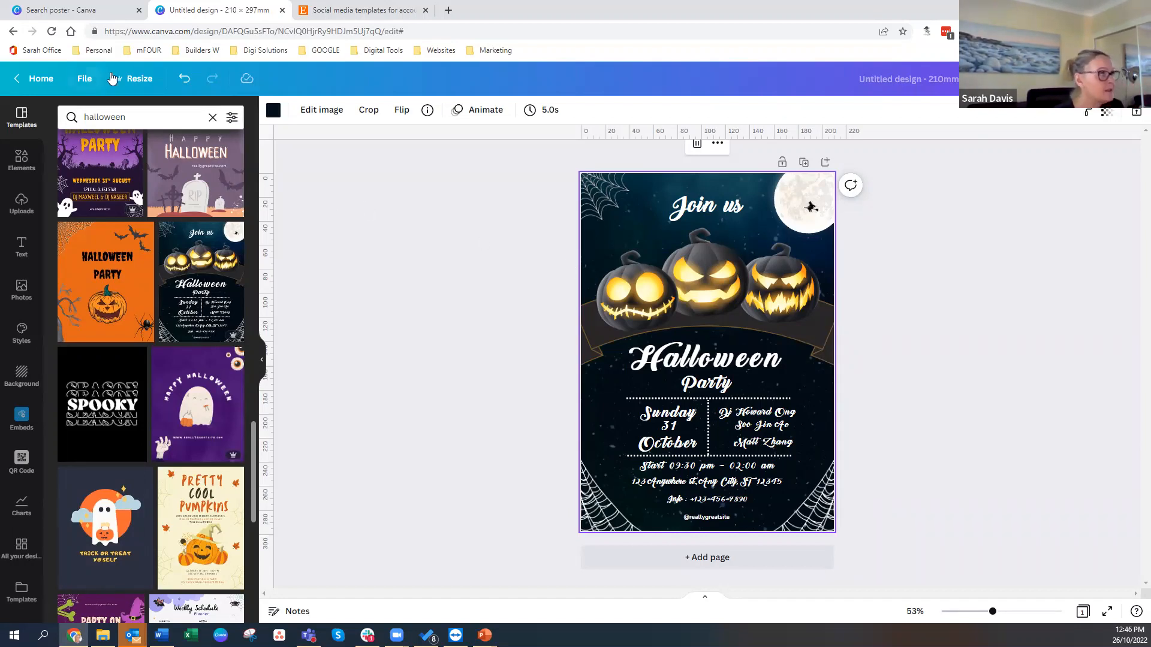
- Show the print bleed on the poster and duplicate the page
click(84, 84)
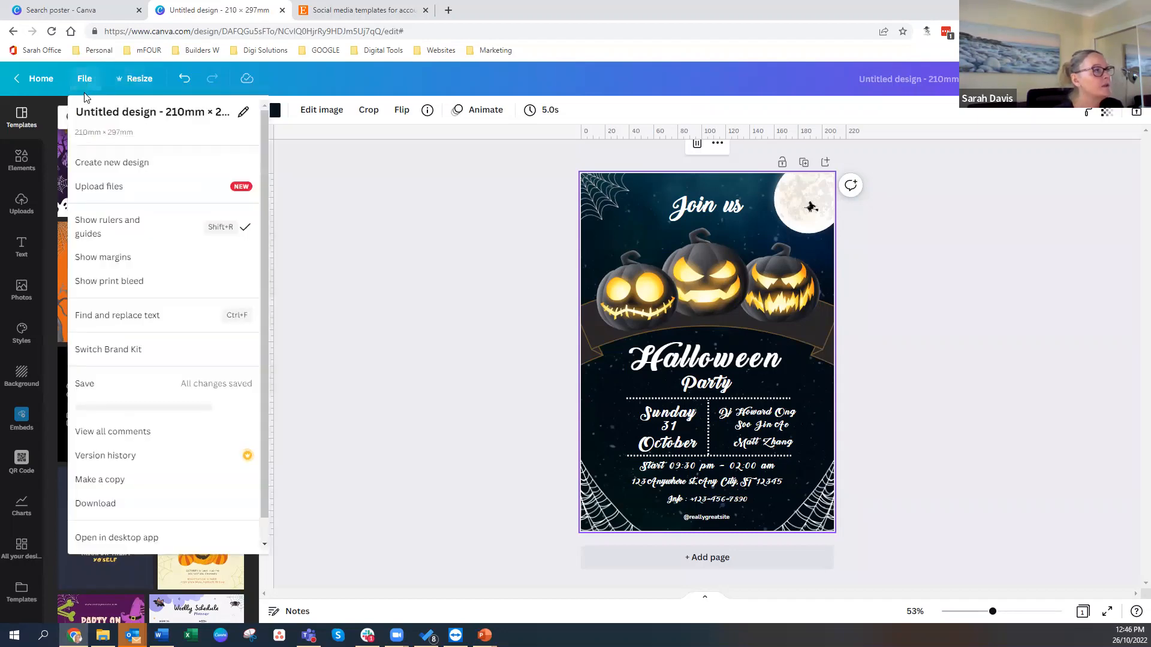
click(134, 289)
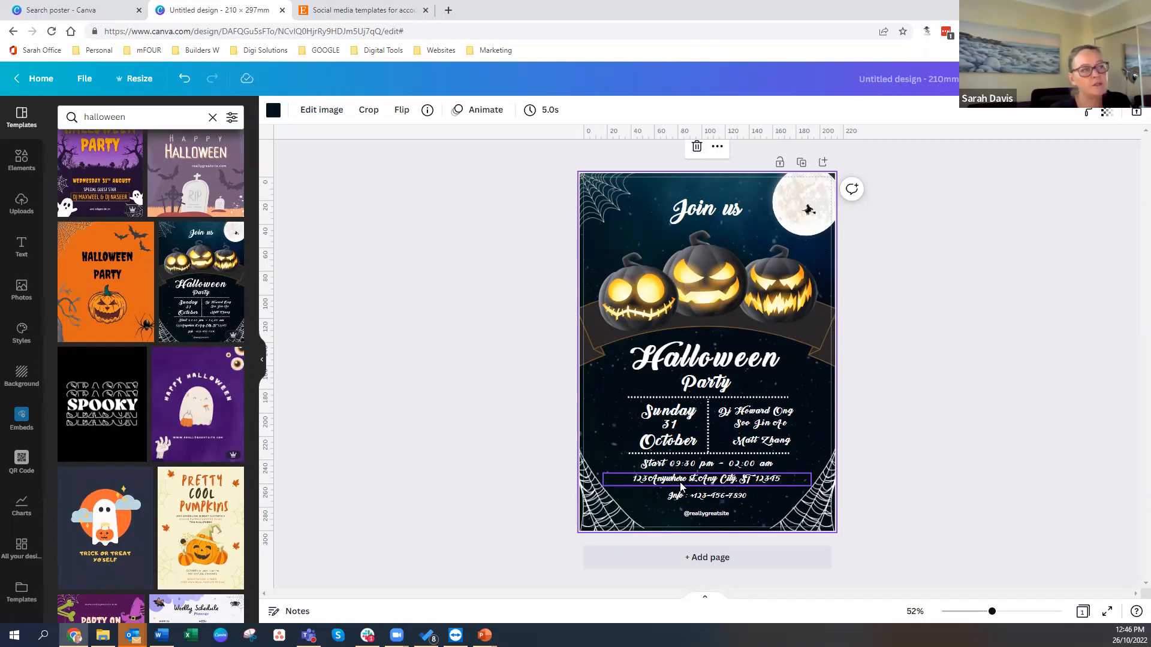
click(802, 162)
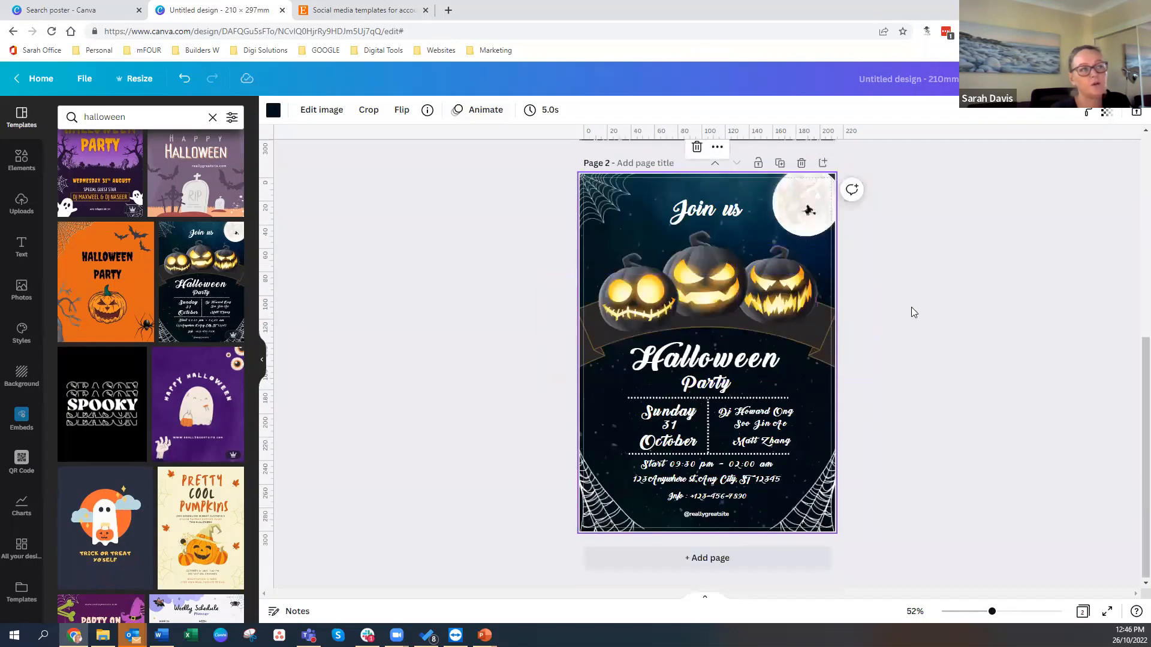
scroll(910, 311, up, 7)
scroll(910, 311, down, 7)
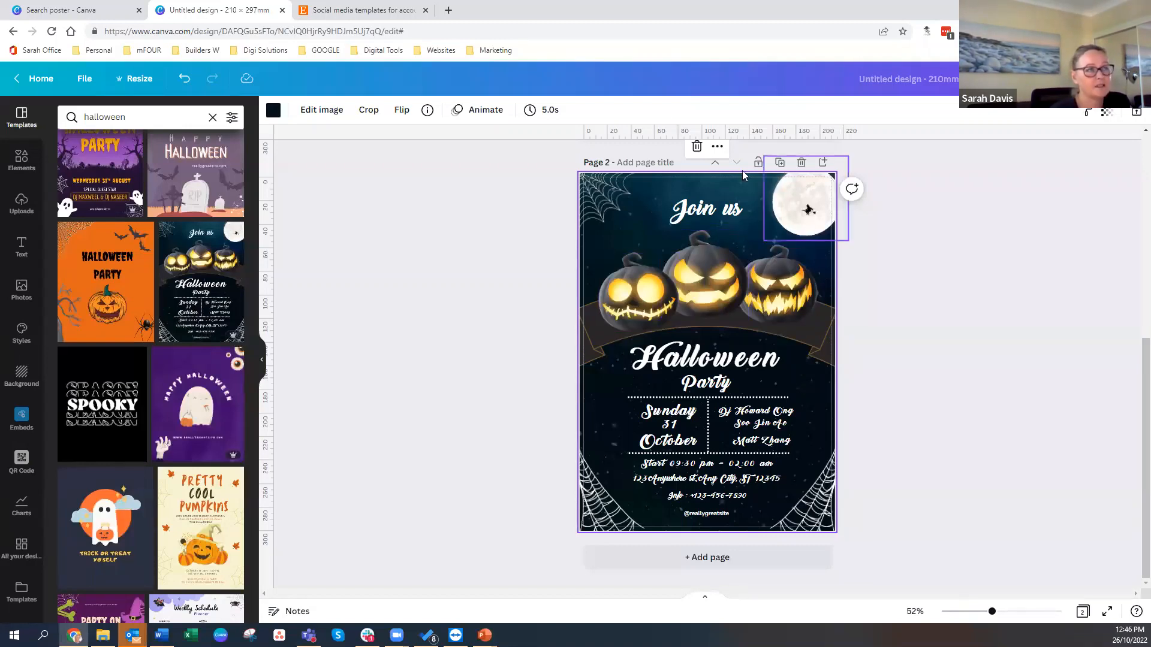
- Search the elements for "halloween" and delete the leftmost pumpkin from page 2
click(641, 301)
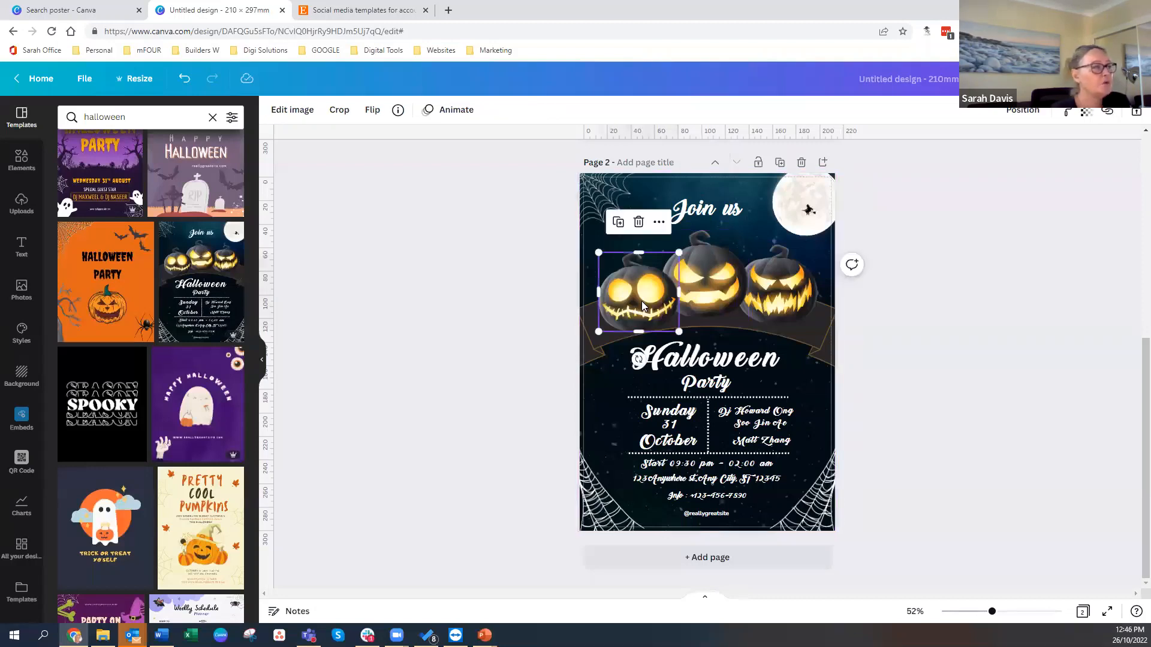
click(21, 161)
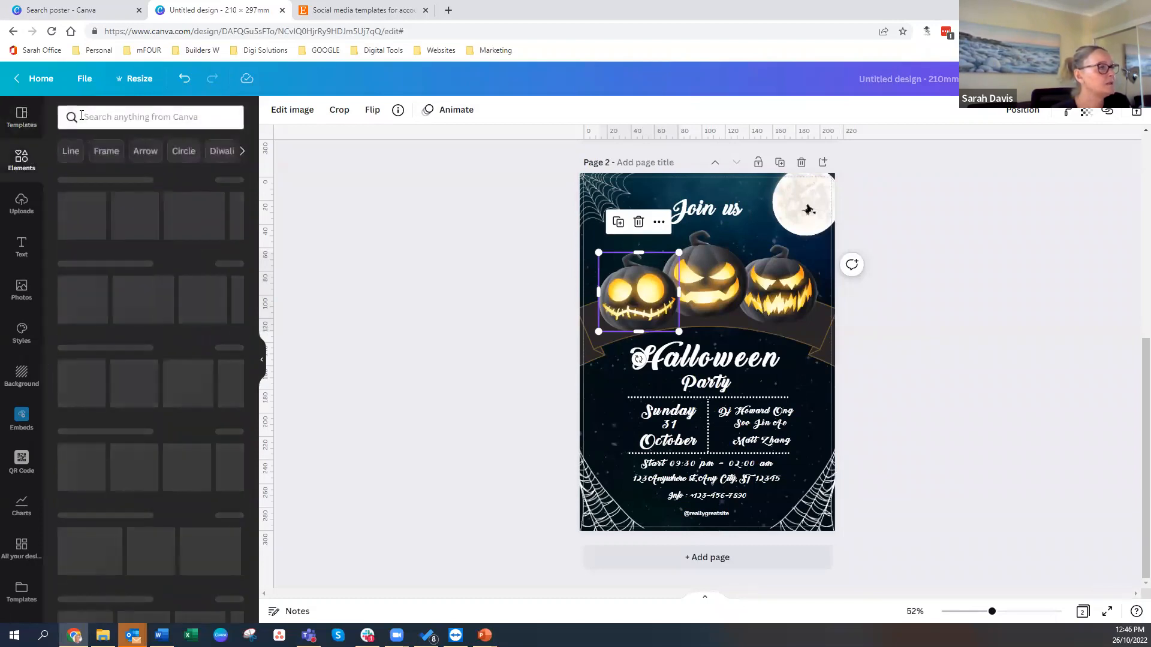
click(88, 116)
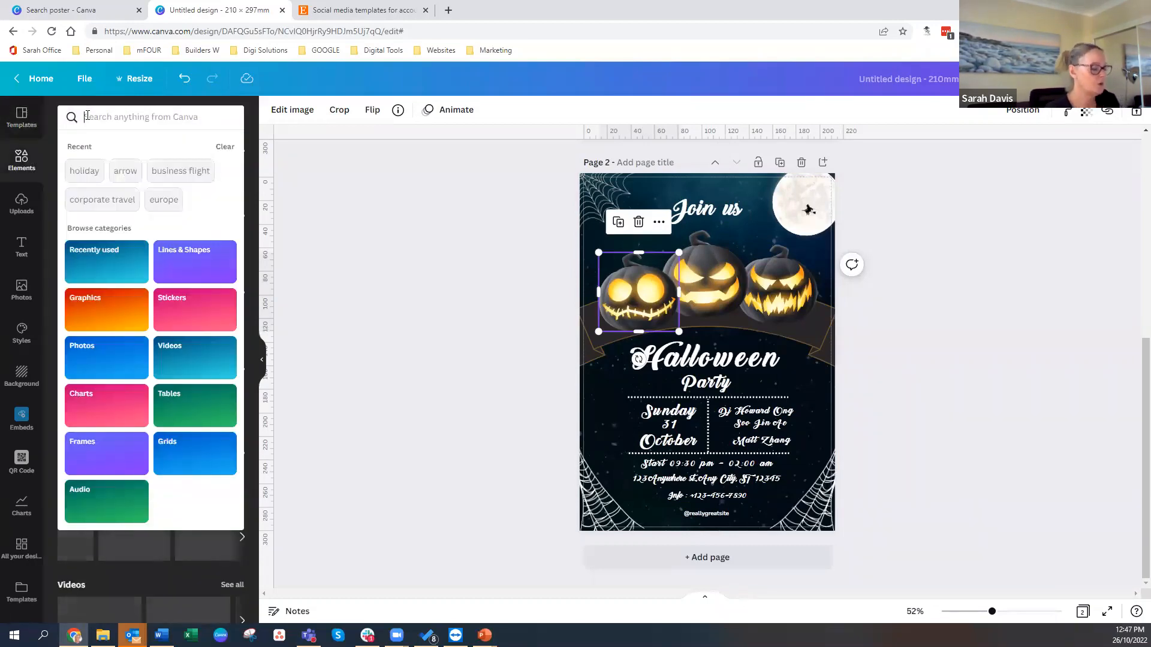
text(hallo)
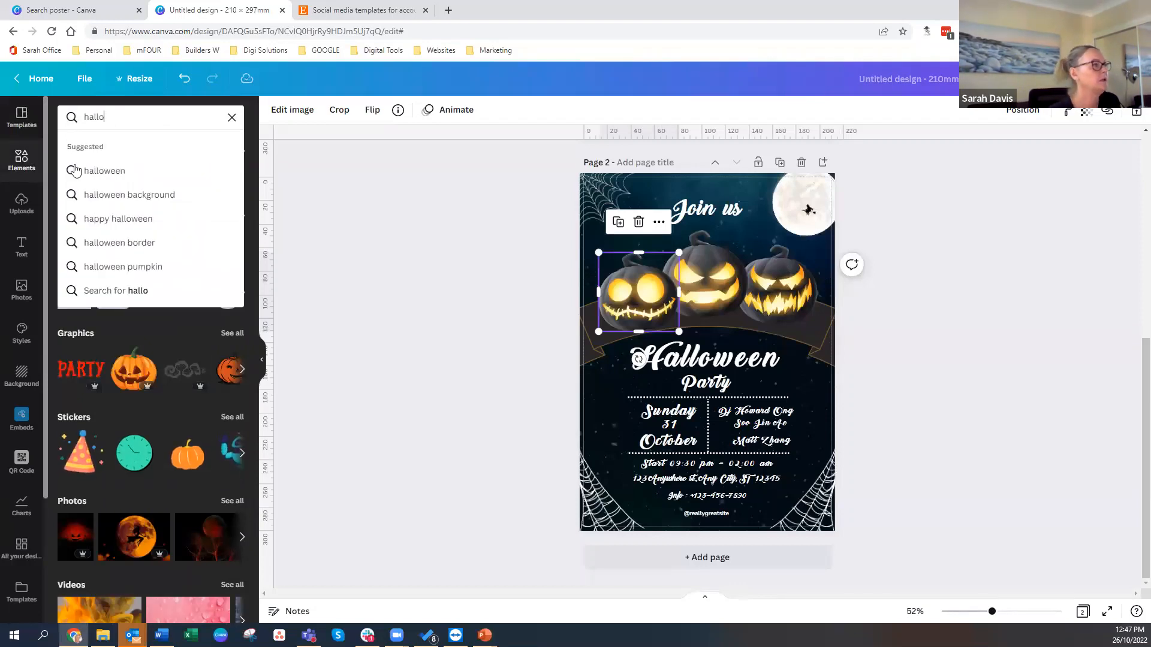
click(76, 171)
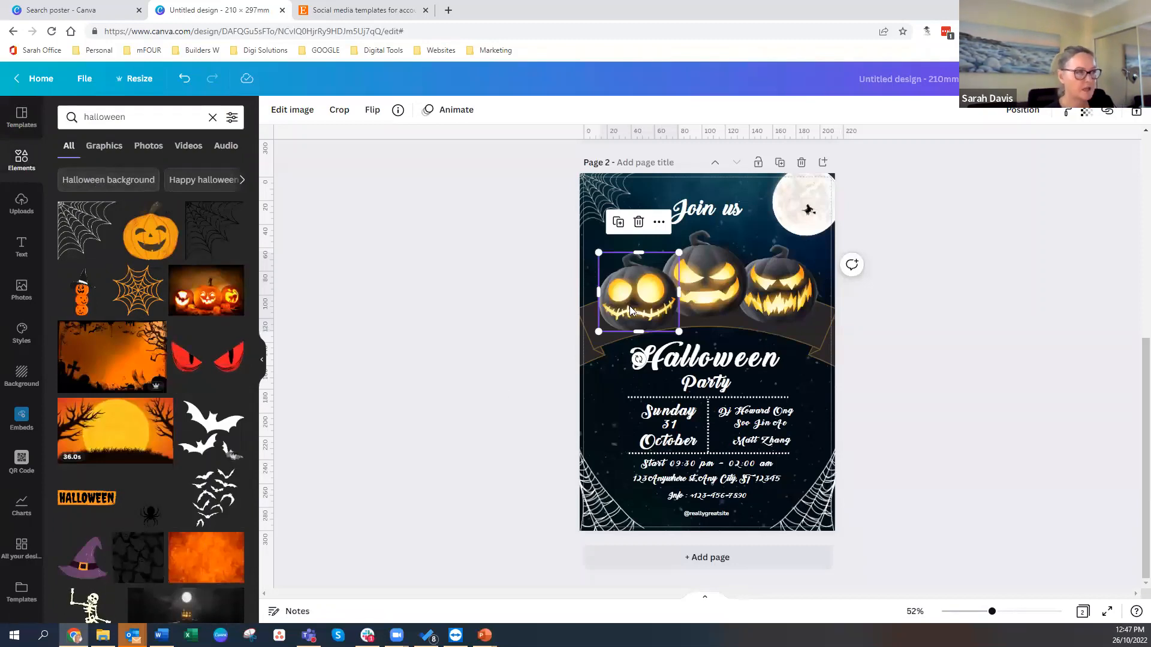
key(Delete)
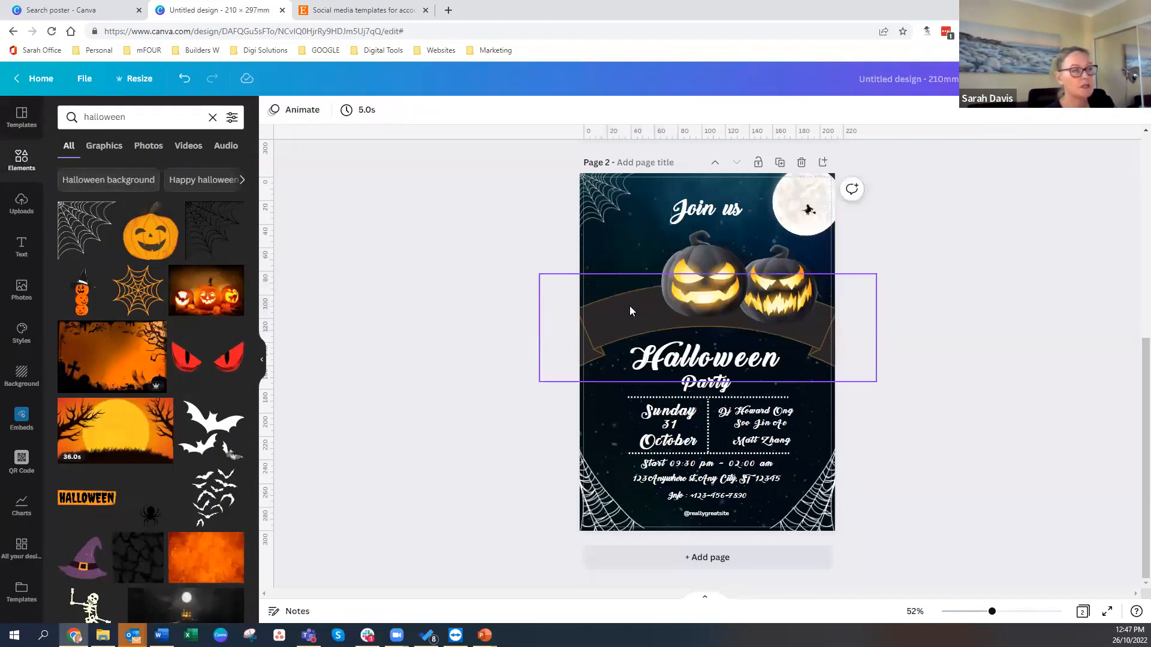
- Add the red evil eyes graphic and the white ghost from the Magic Recommendations to page 2
click(205, 363)
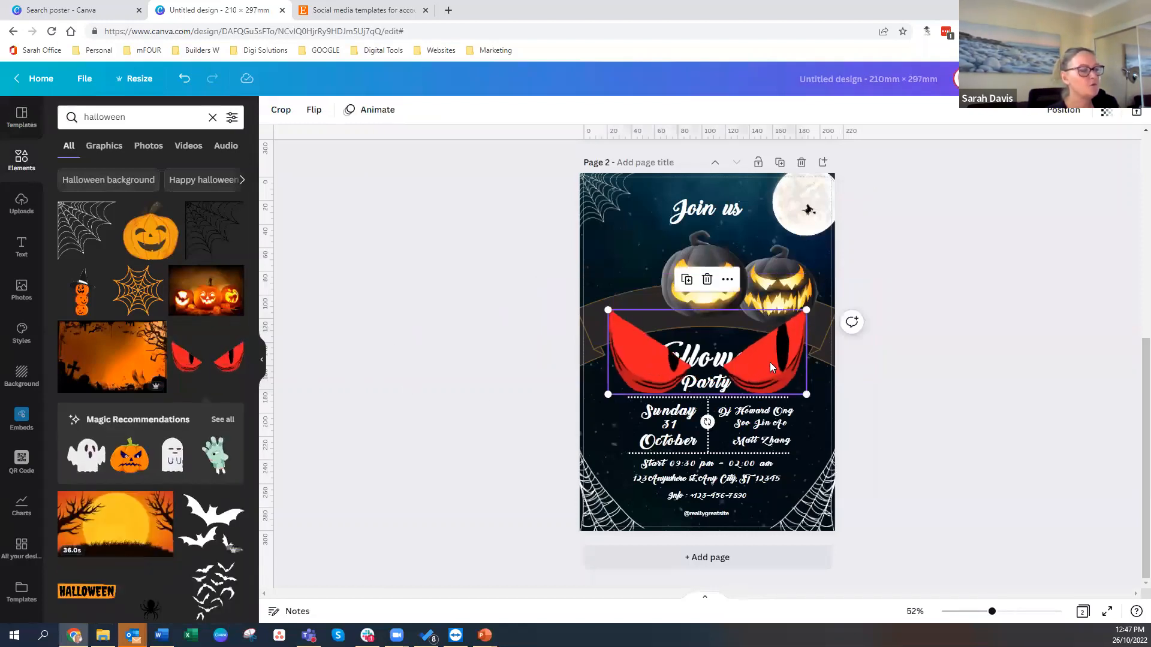
click(83, 462)
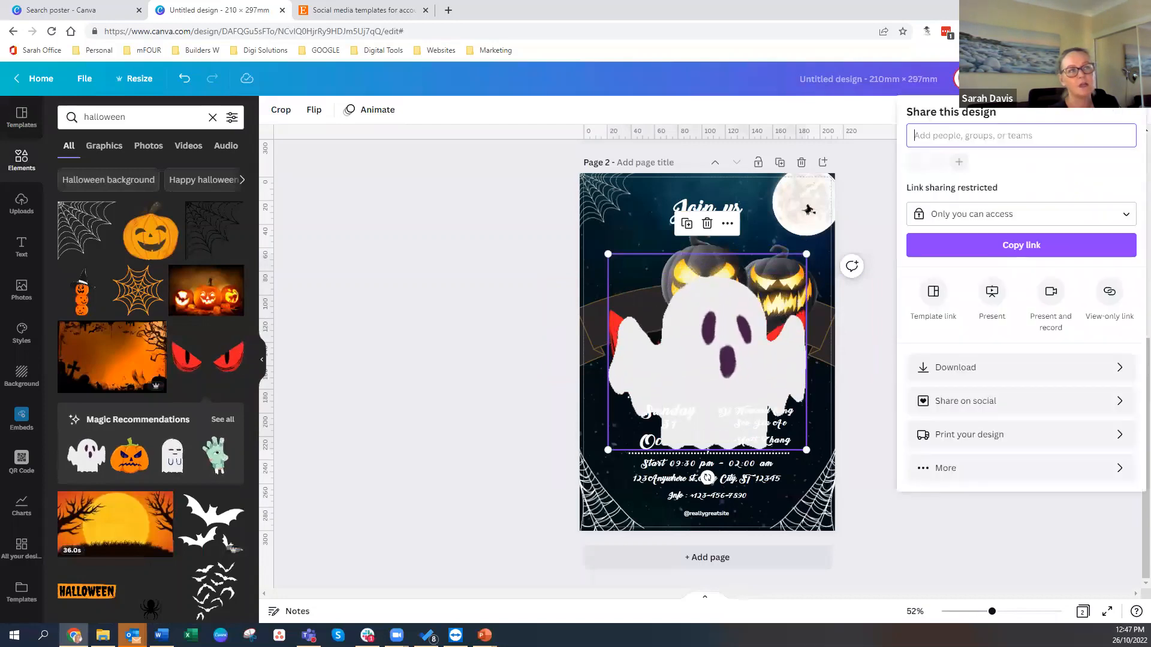
- Limit the poster's download pages to page 2 only, and return to the sharing options without downloading
click(953, 367)
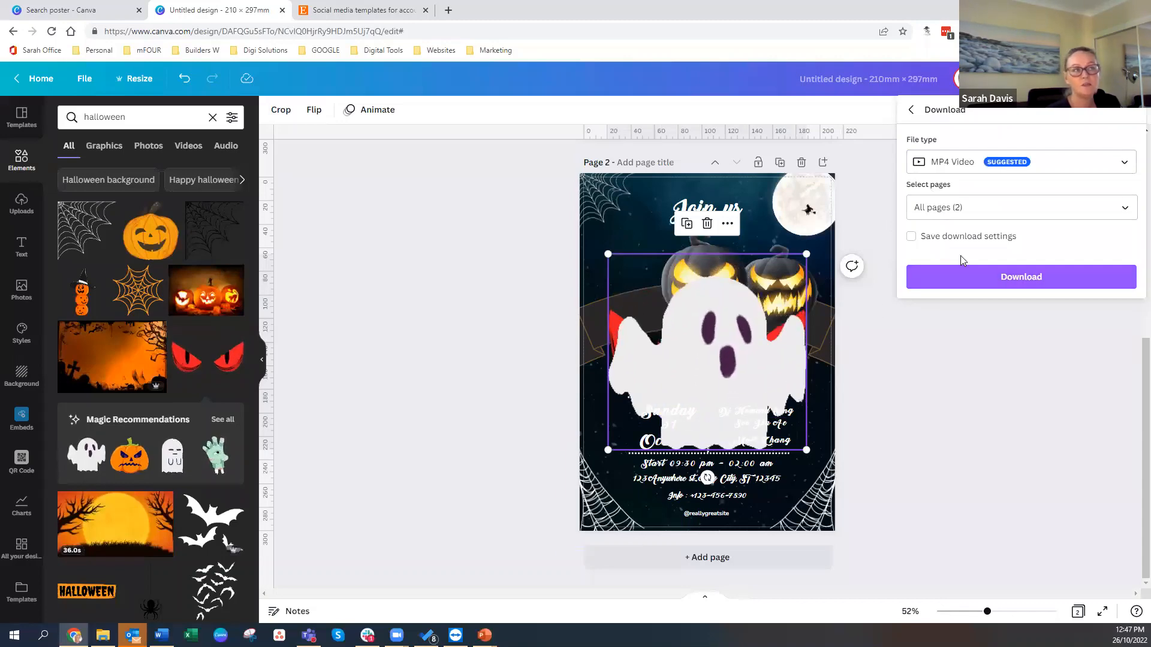
scroll(789, 260, up, 2)
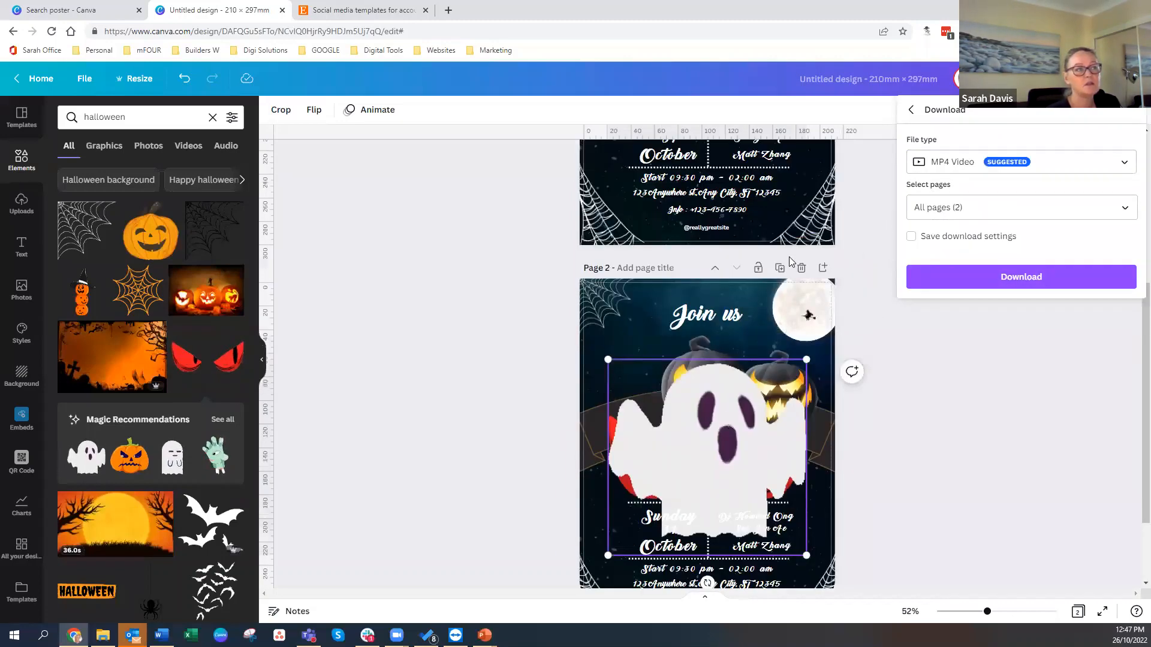
scroll(789, 256, up, 4)
scroll(789, 256, down, 4)
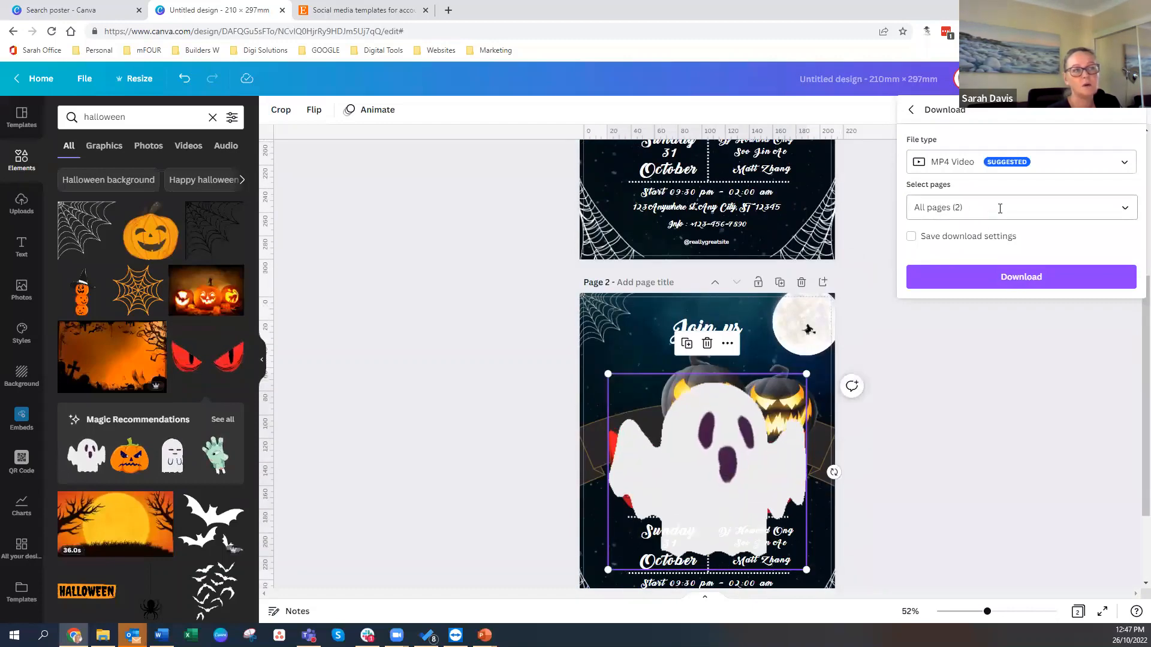
click(1125, 208)
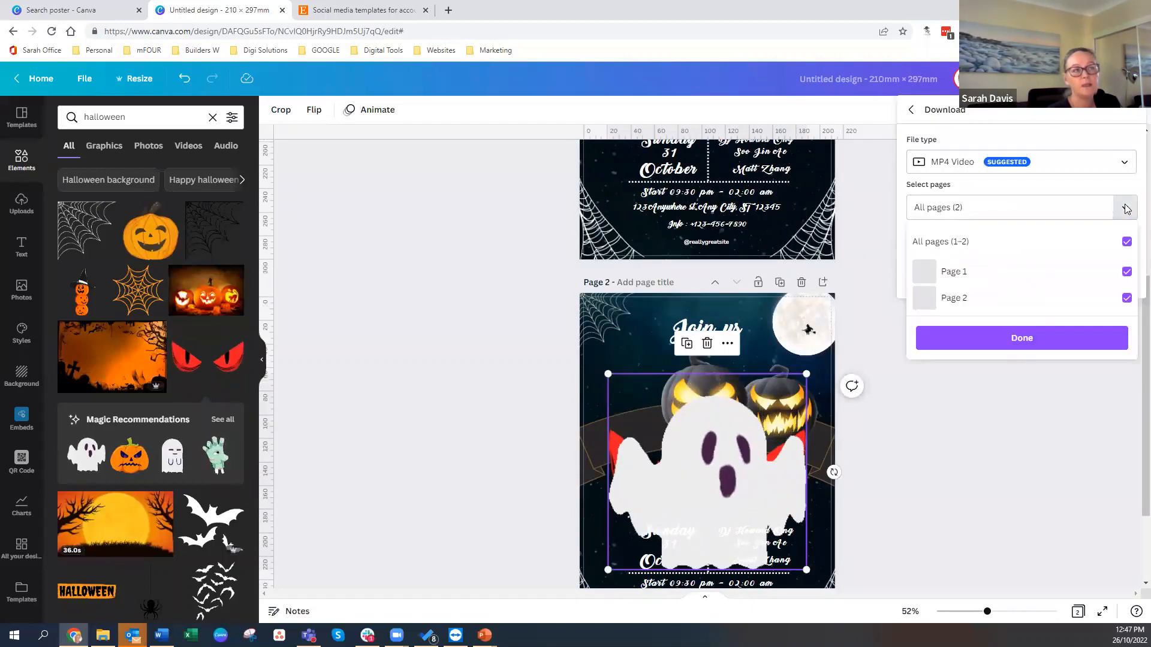
click(1127, 243)
click(1126, 300)
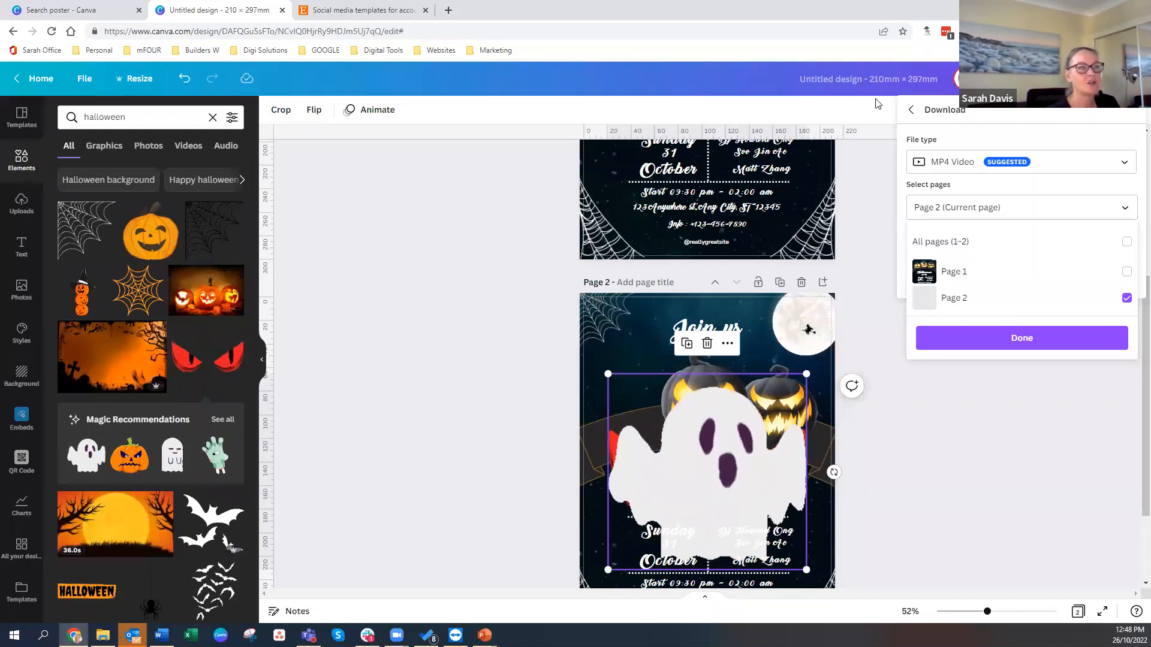
click(387, 259)
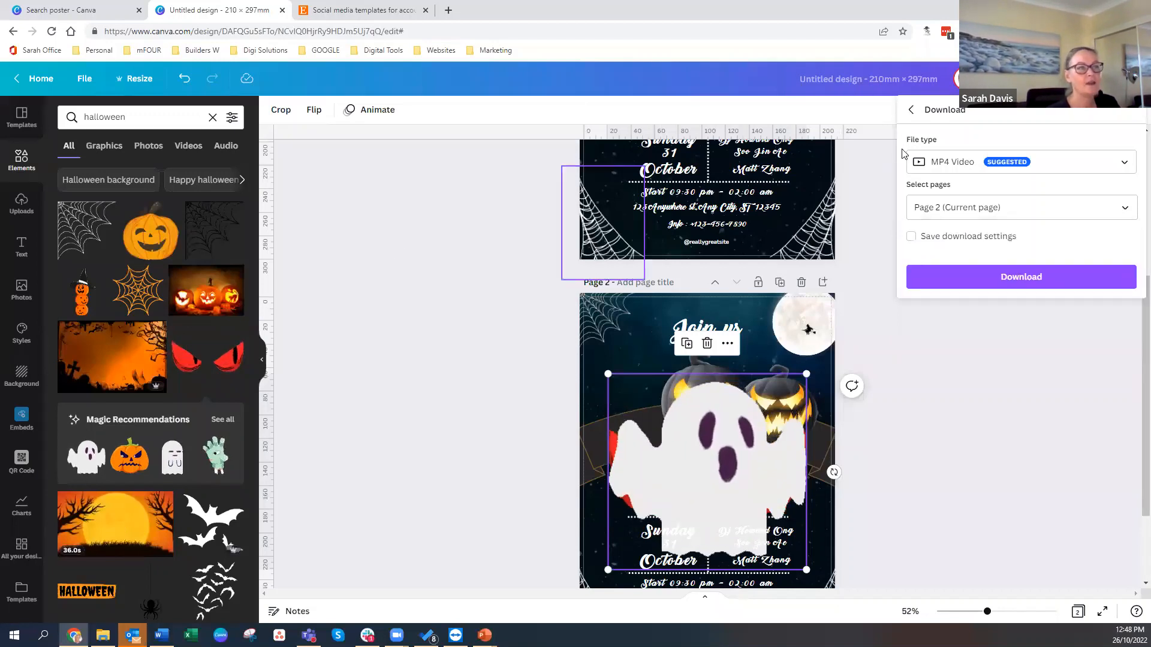
click(914, 111)
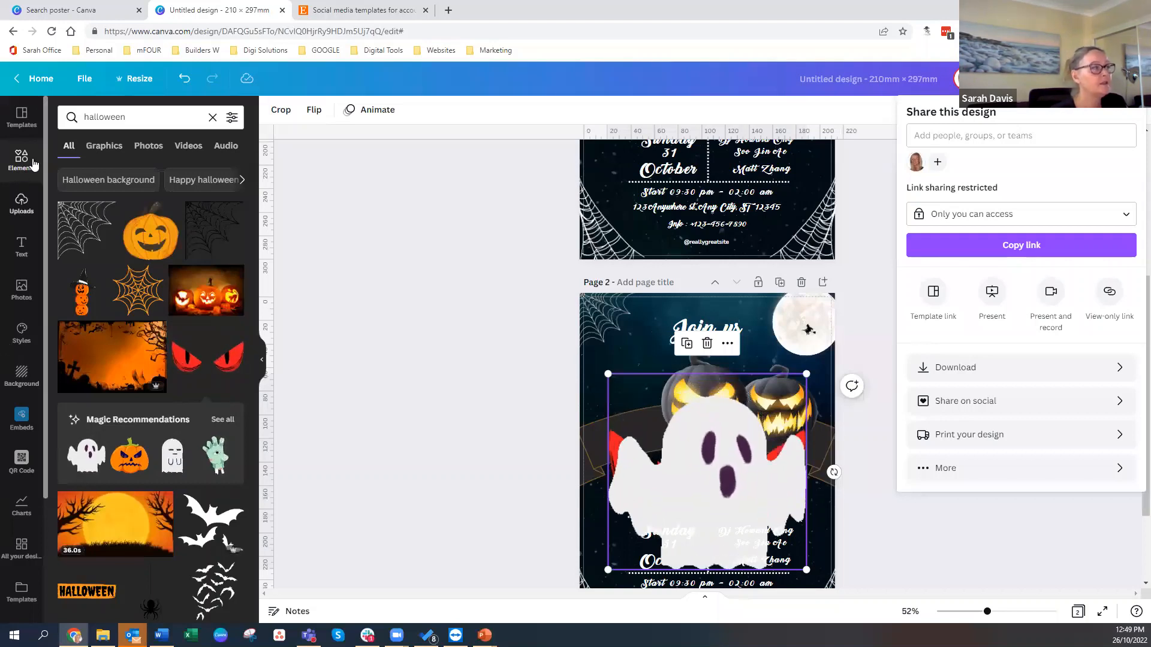
- Look through the Halloween video elements and the uploaded videos, and return to page 1 of the poster
click(195, 150)
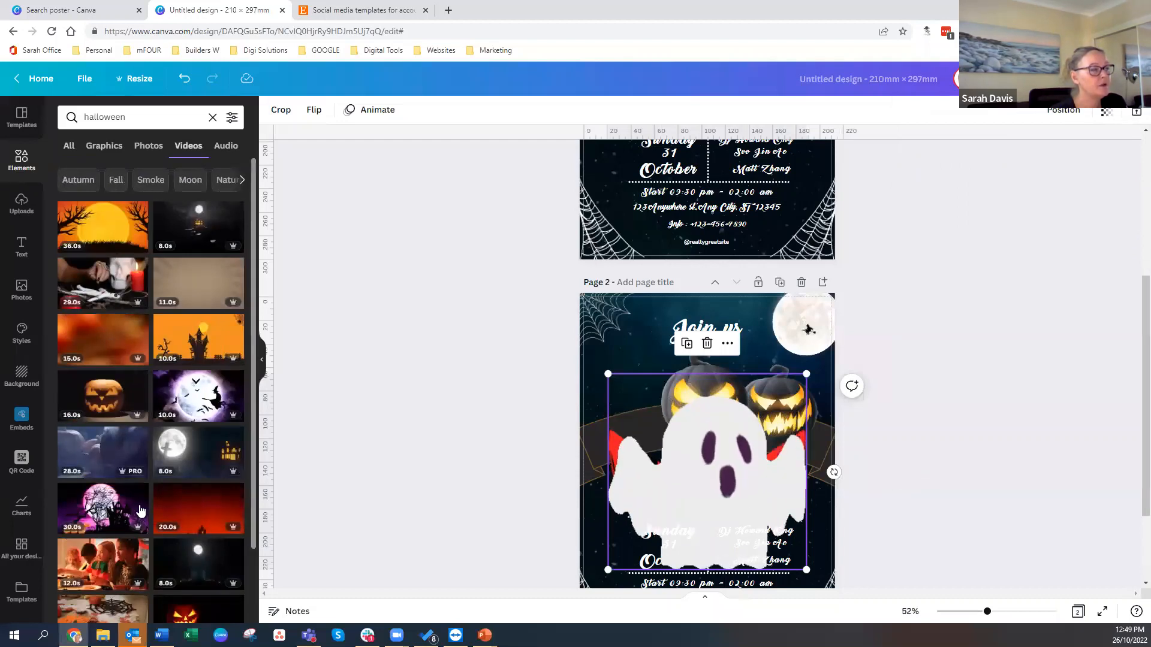
click(21, 206)
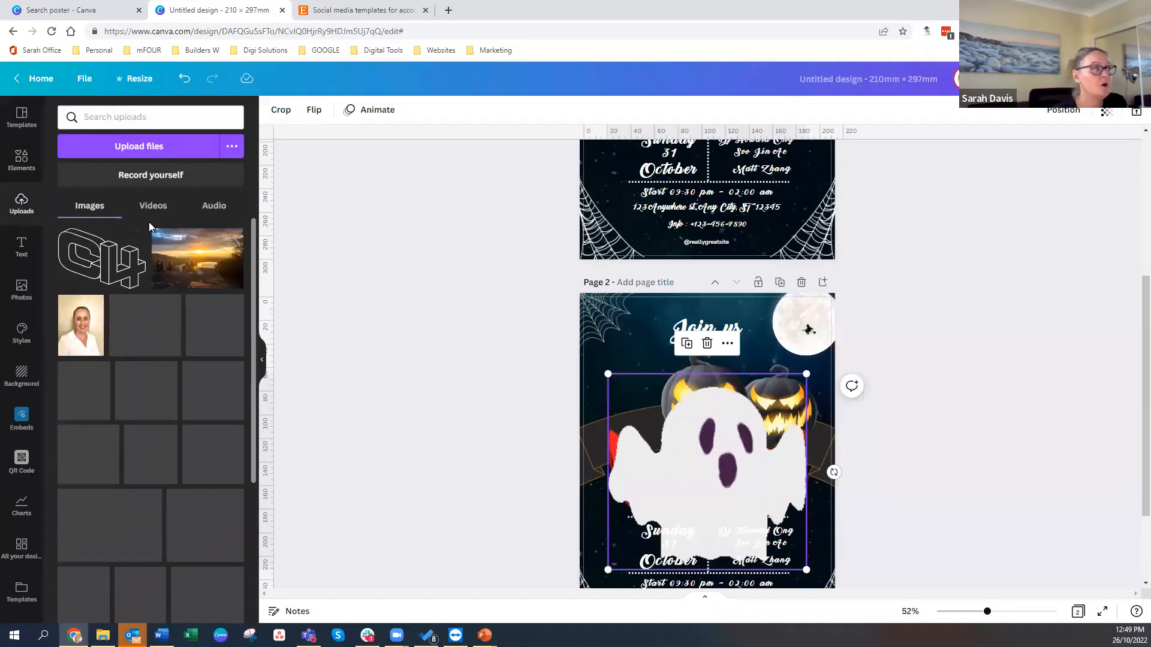
click(154, 215)
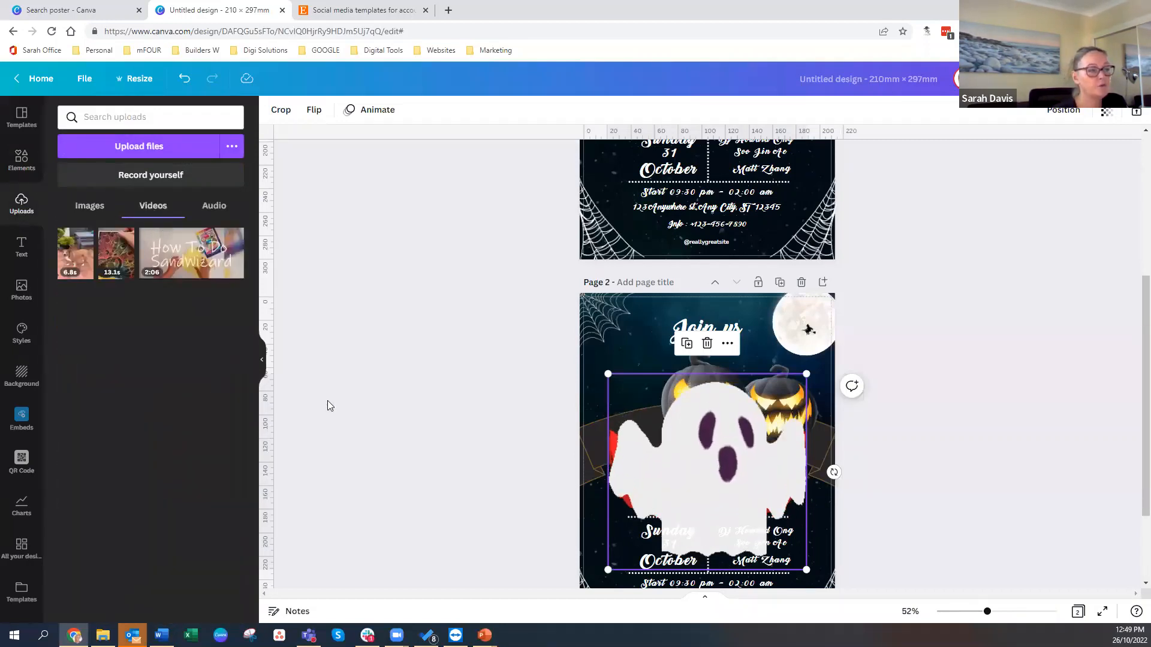
scroll(359, 392, up, 5)
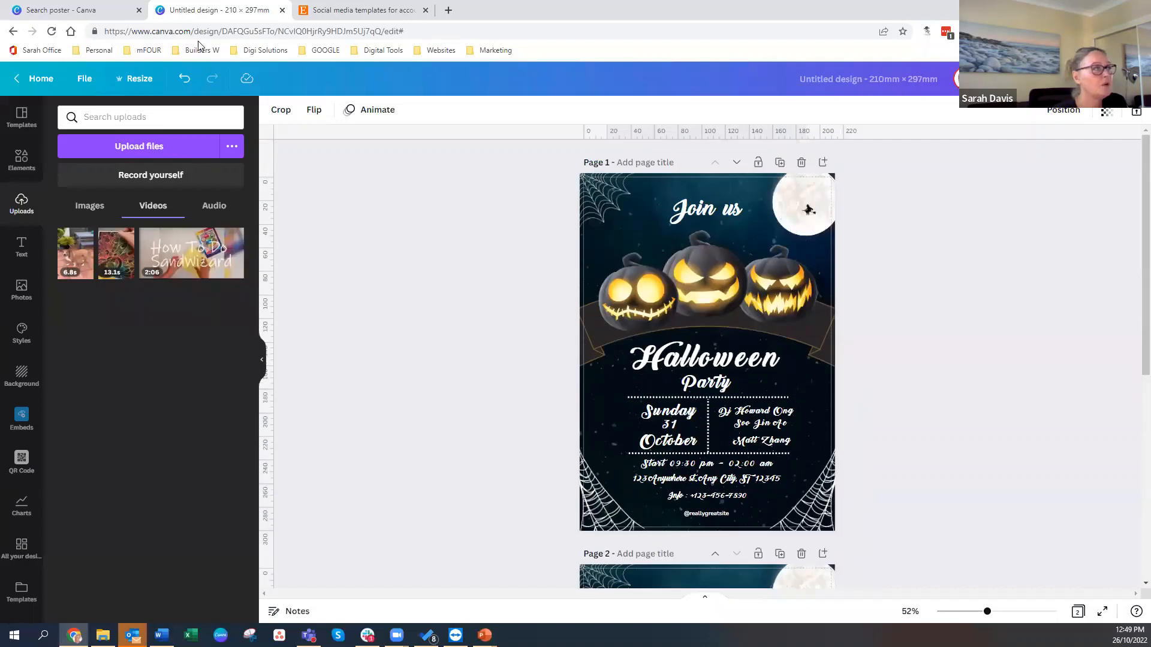
- Switch to the Canva home page and look through the recent designs
click(91, 13)
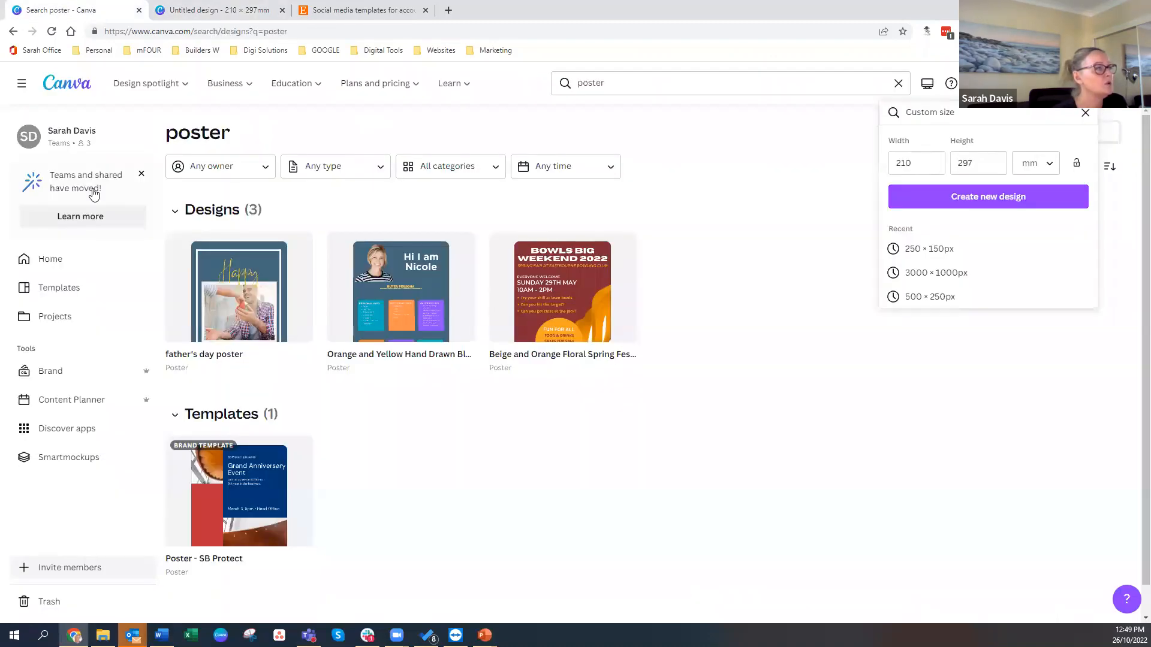
click(58, 89)
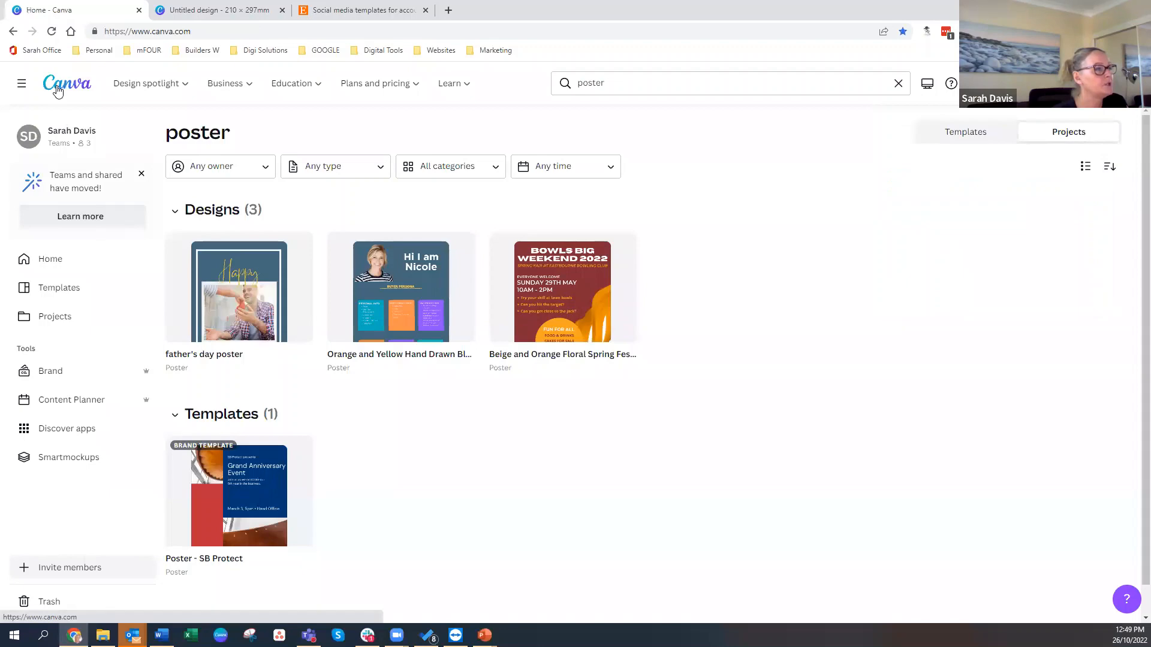
scroll(257, 444, down, 3)
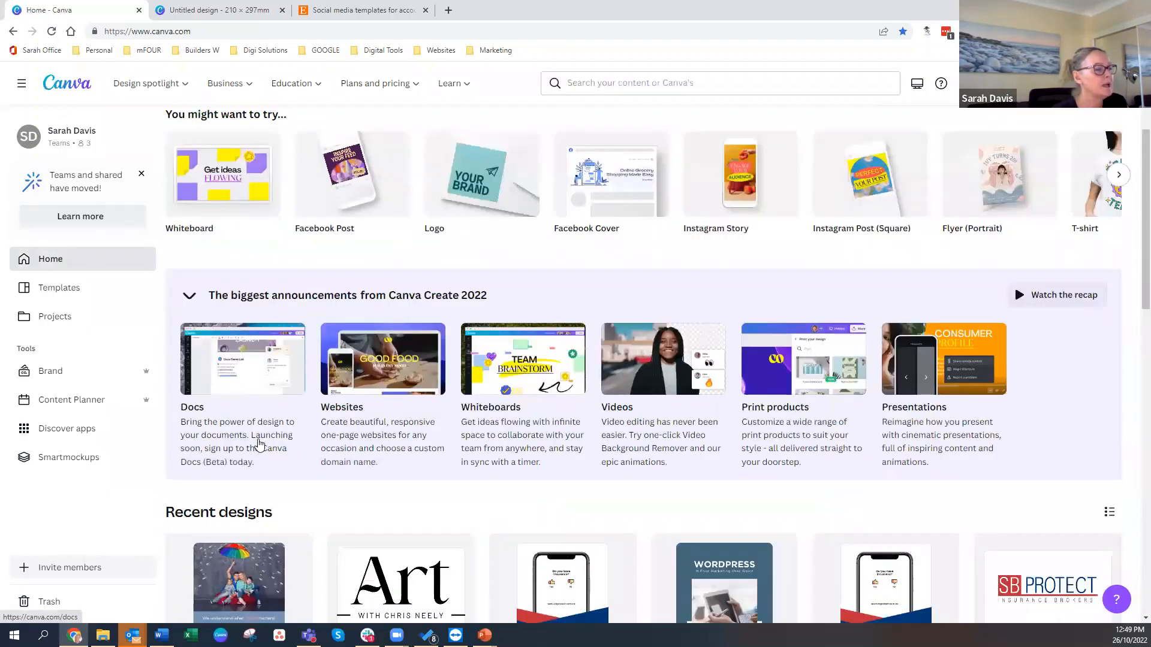
scroll(258, 444, down, 4)
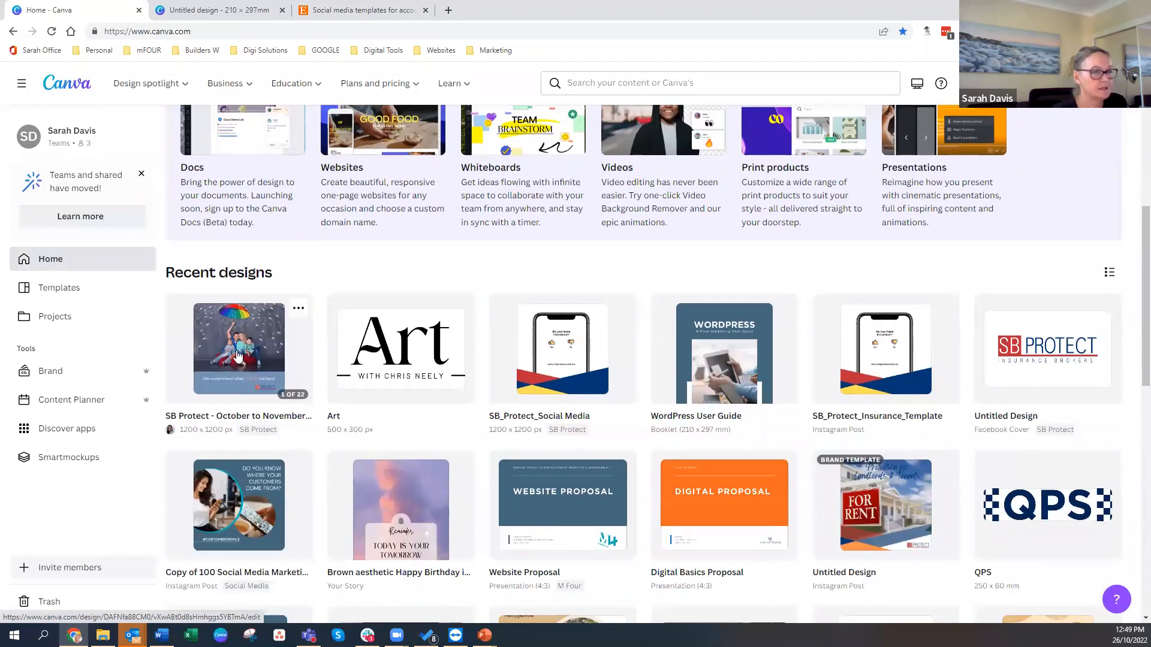
scroll(237, 354, down, 5)
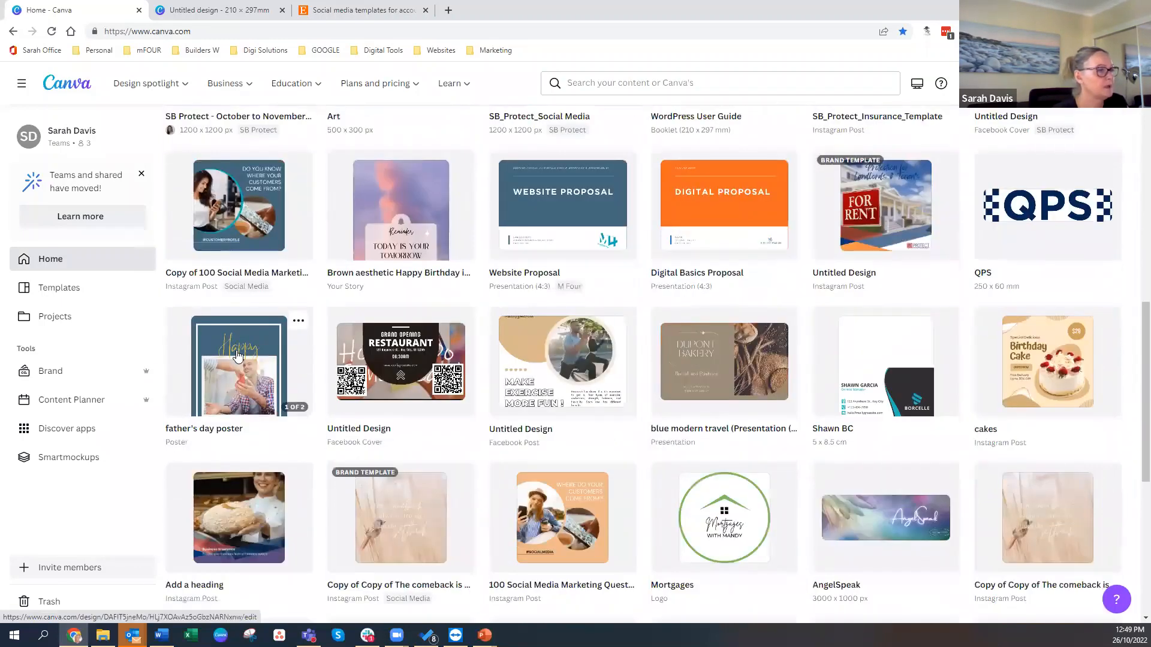
- Finish browsing the recent designs on the home page and search the projects for "instagram"
scroll(238, 355, down, 1)
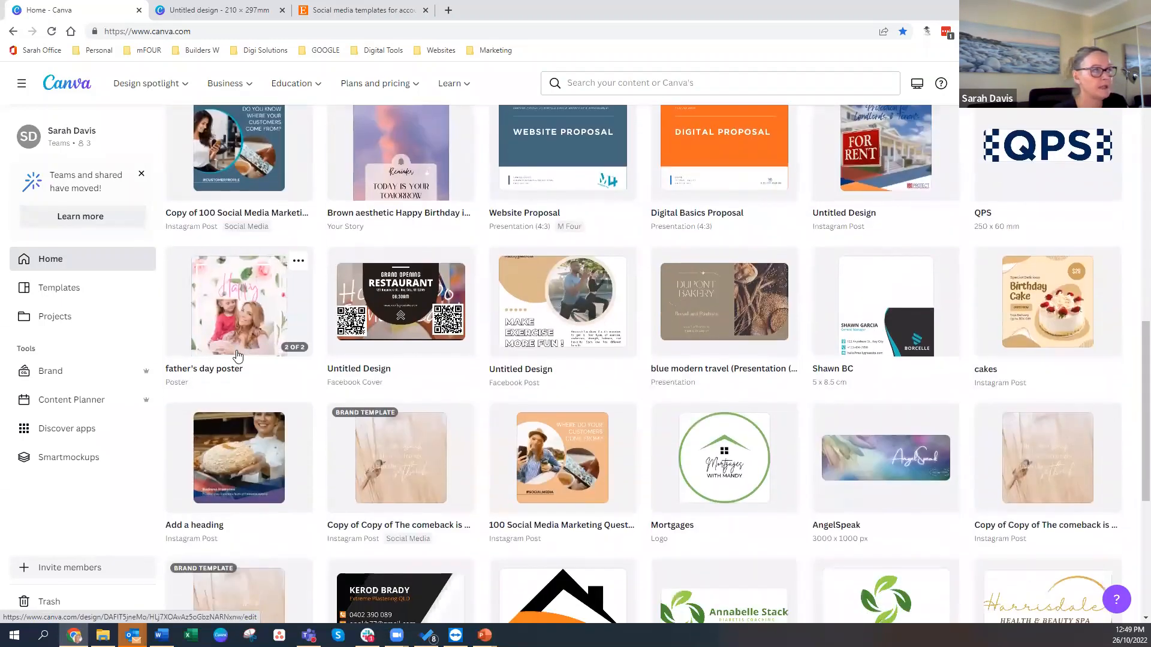
scroll(237, 355, up, 6)
scroll(238, 355, up, 7)
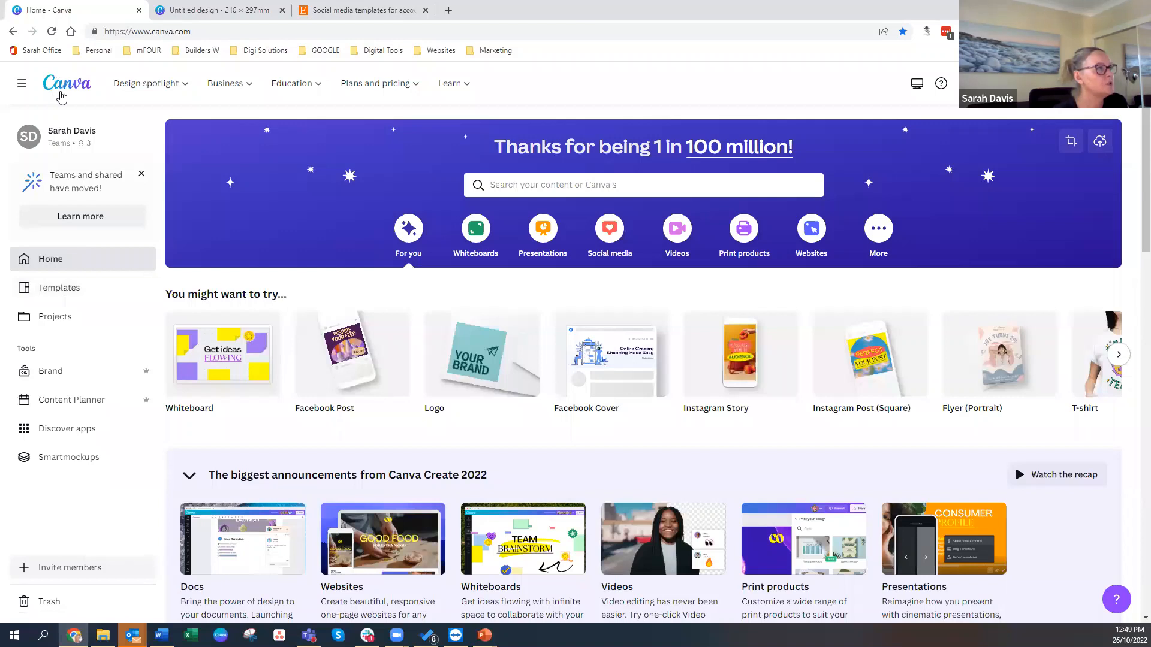
click(515, 186)
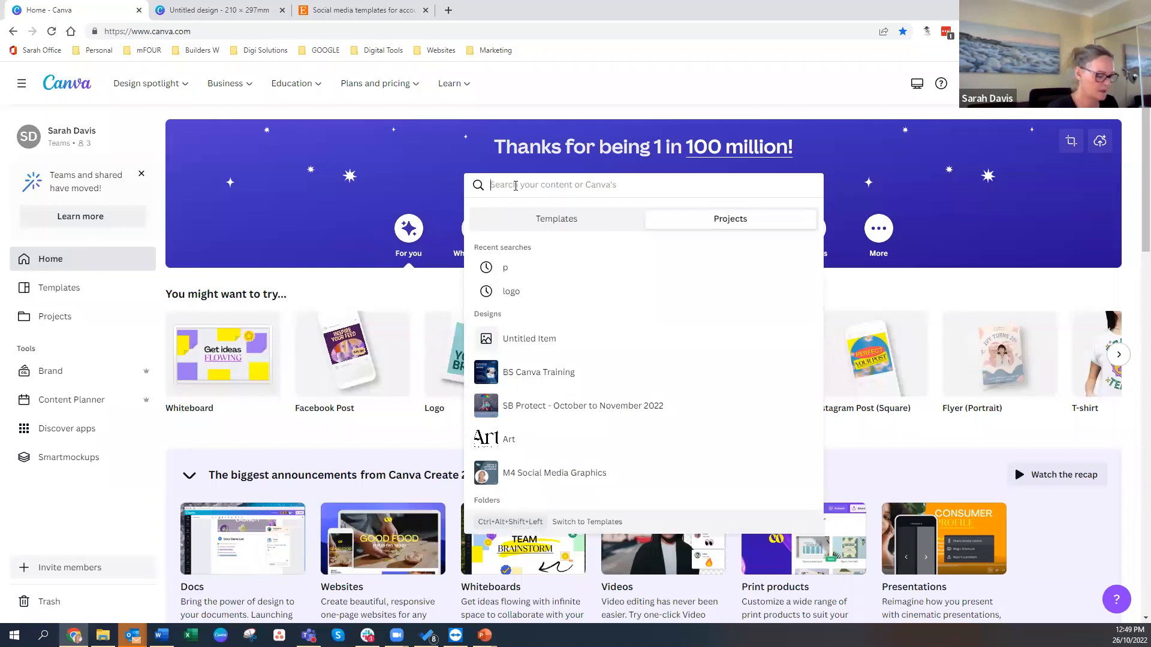
text(insta)
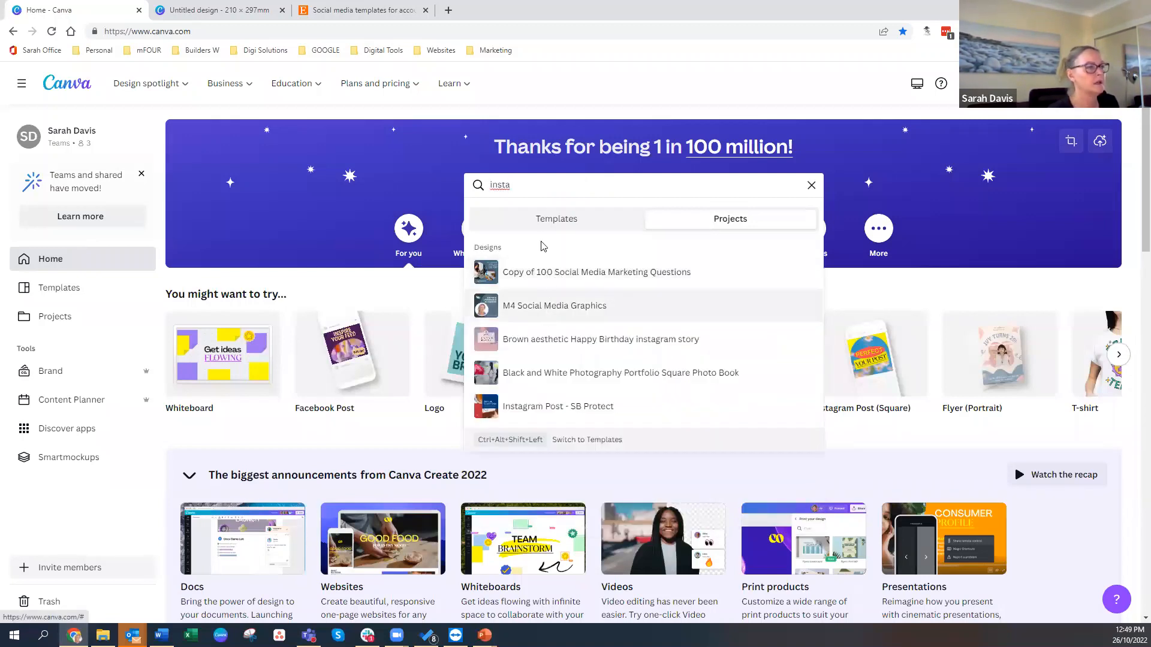
text(gram)
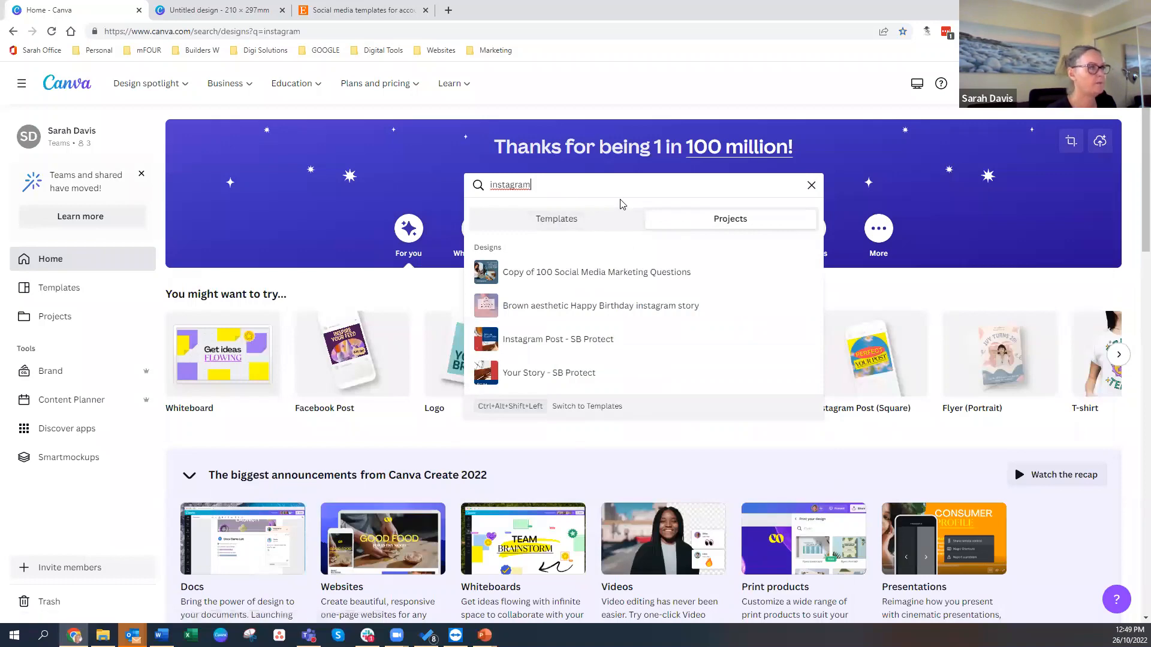
key(Return)
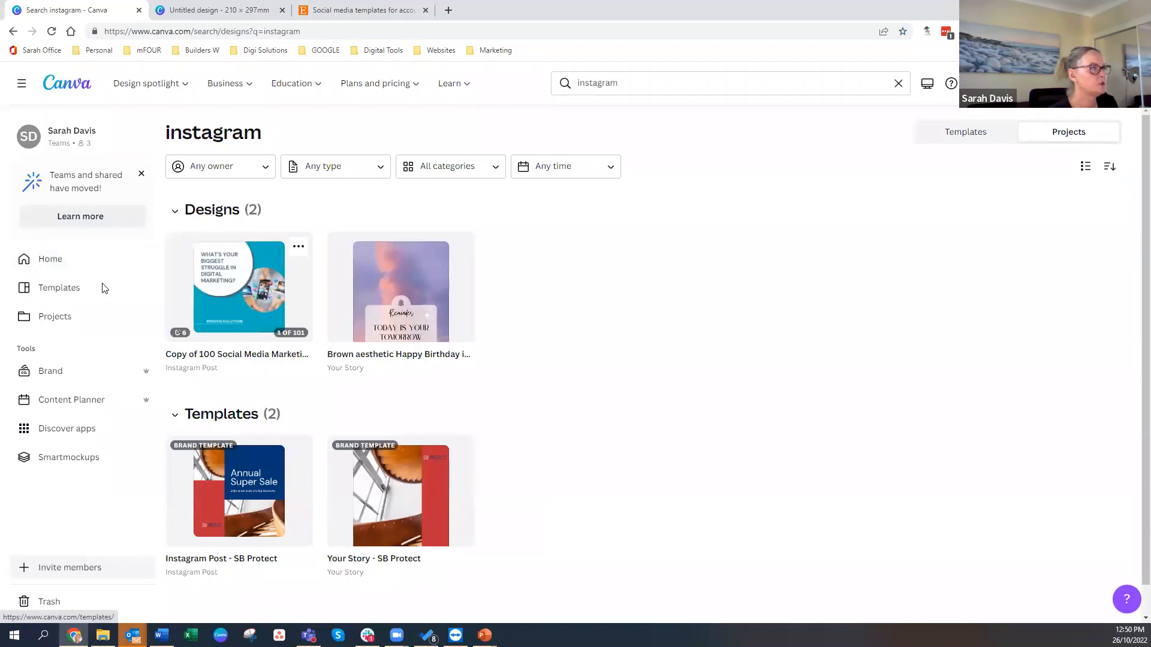
- Create a blank Instagram Post (Square) design from the home page and apply the orange Creative Business Agency template
click(47, 261)
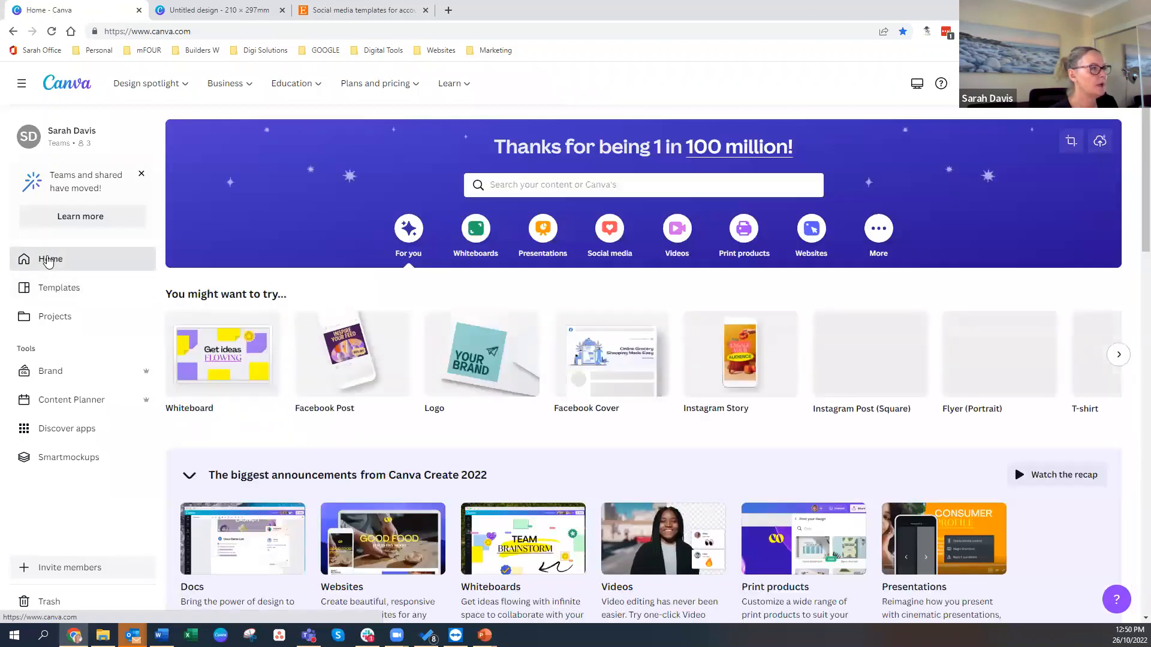
click(869, 363)
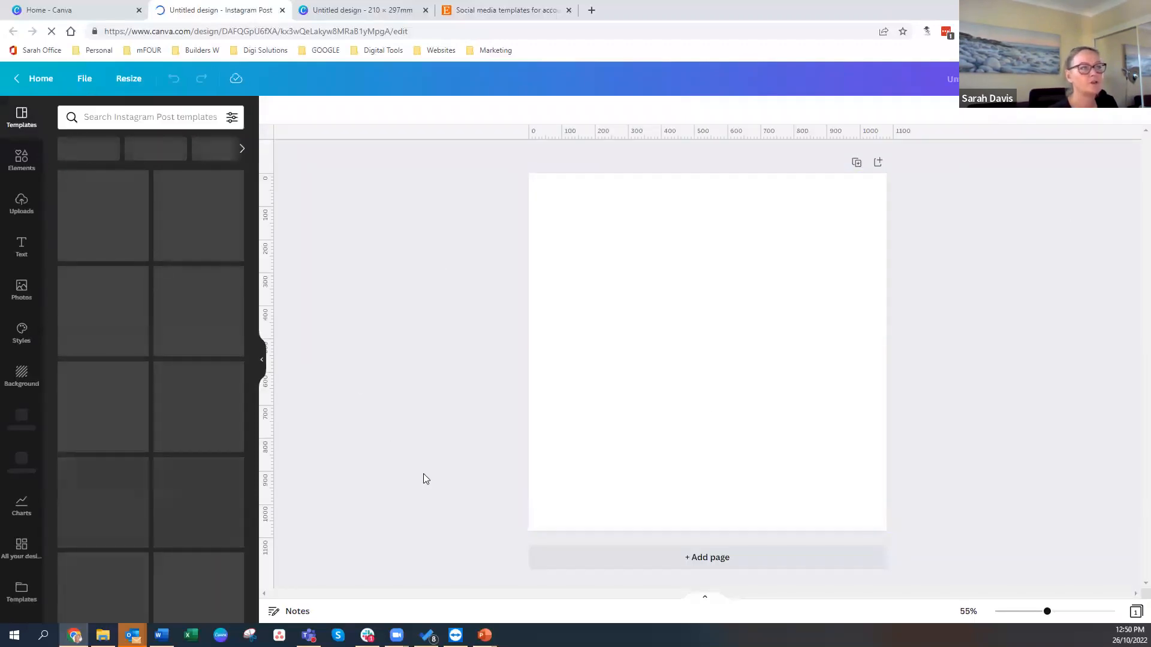
click(41, 11)
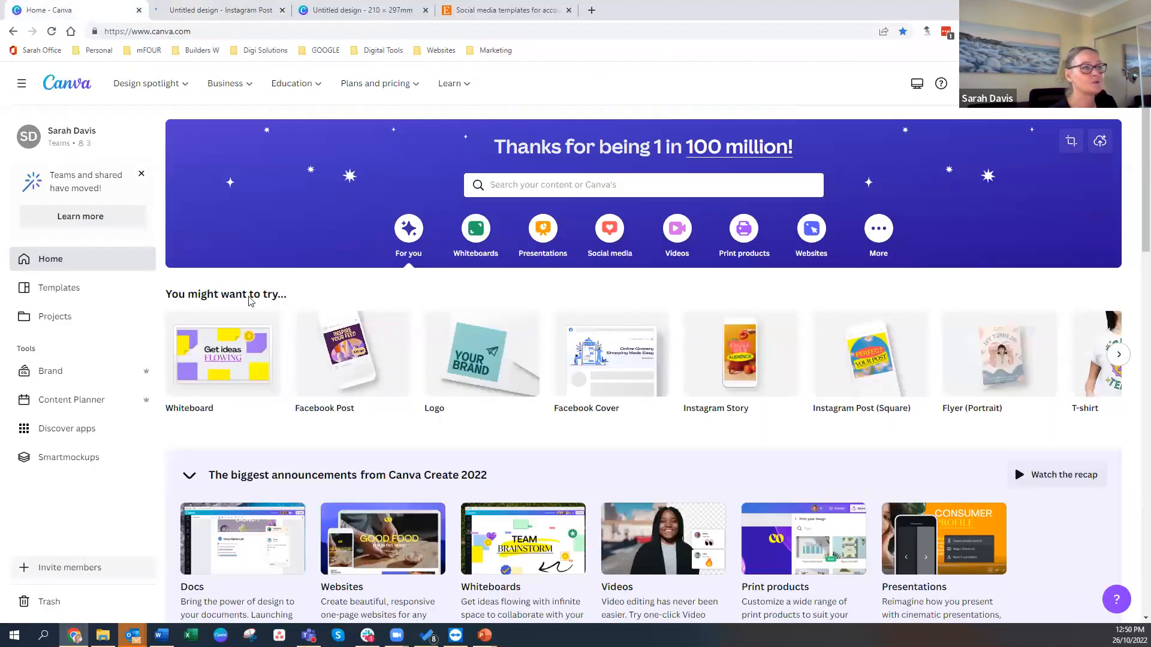
mouse_move(852, 384)
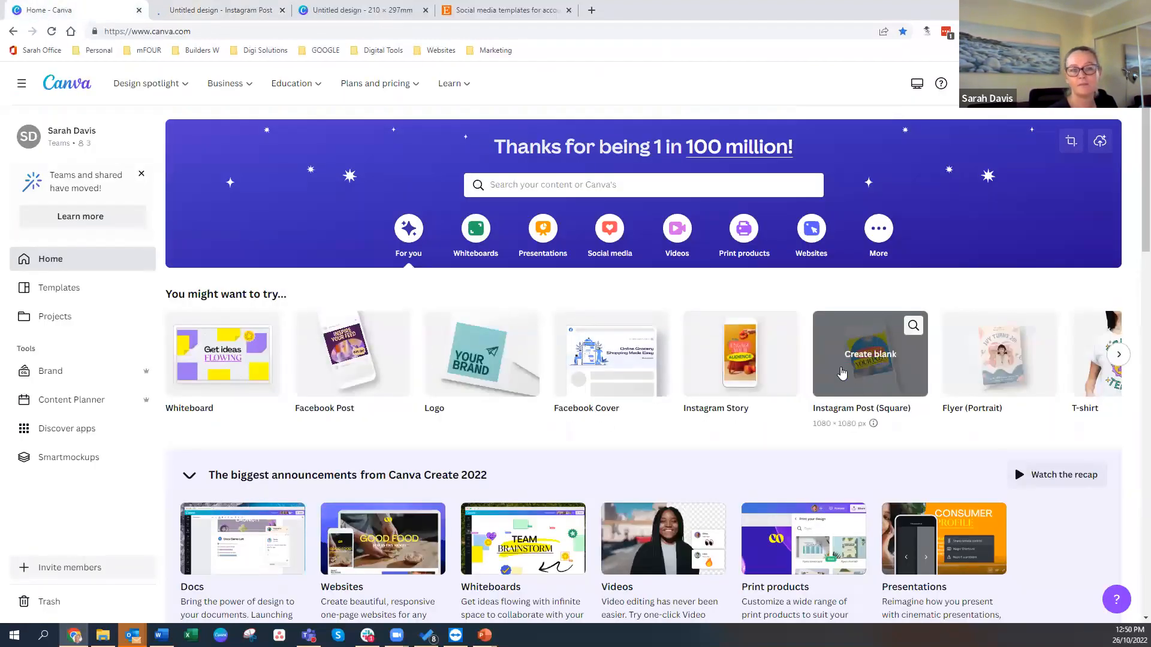
click(207, 12)
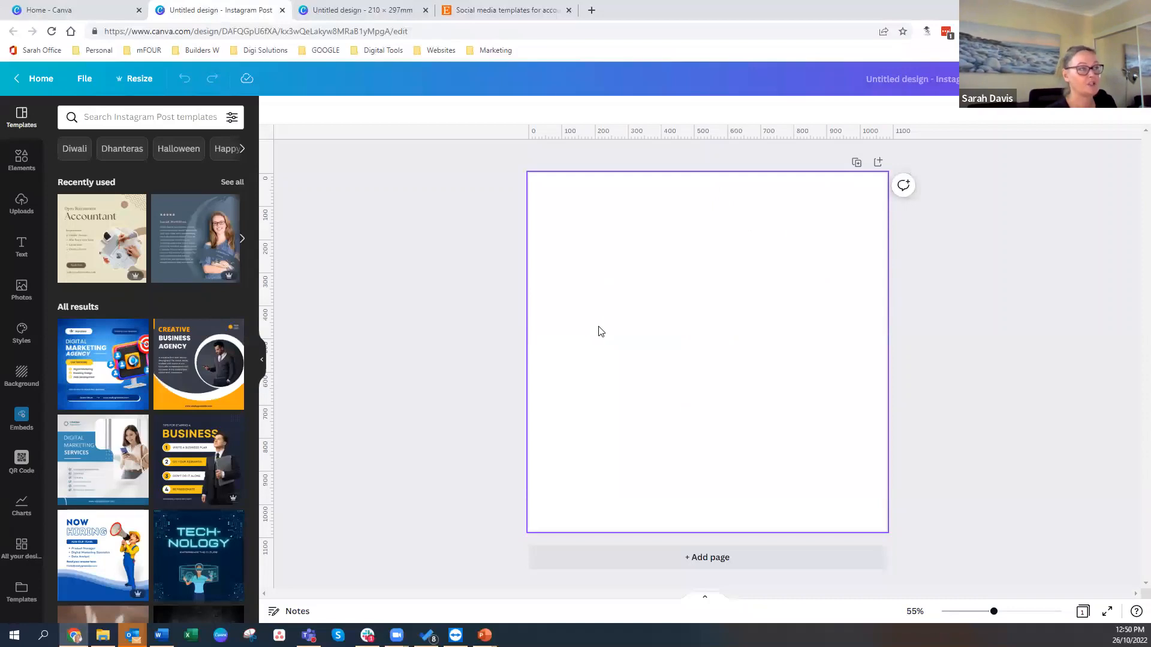
click(187, 364)
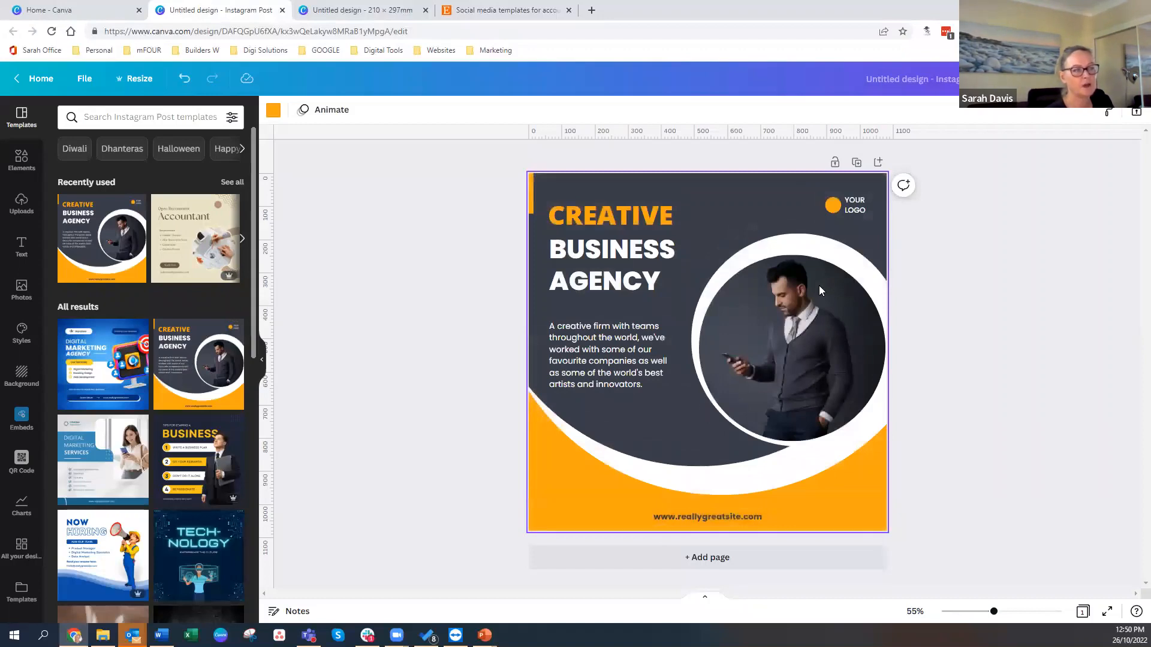
- Select the man's photo in the circular frame and look through the photo and element libraries for replacement media
click(805, 307)
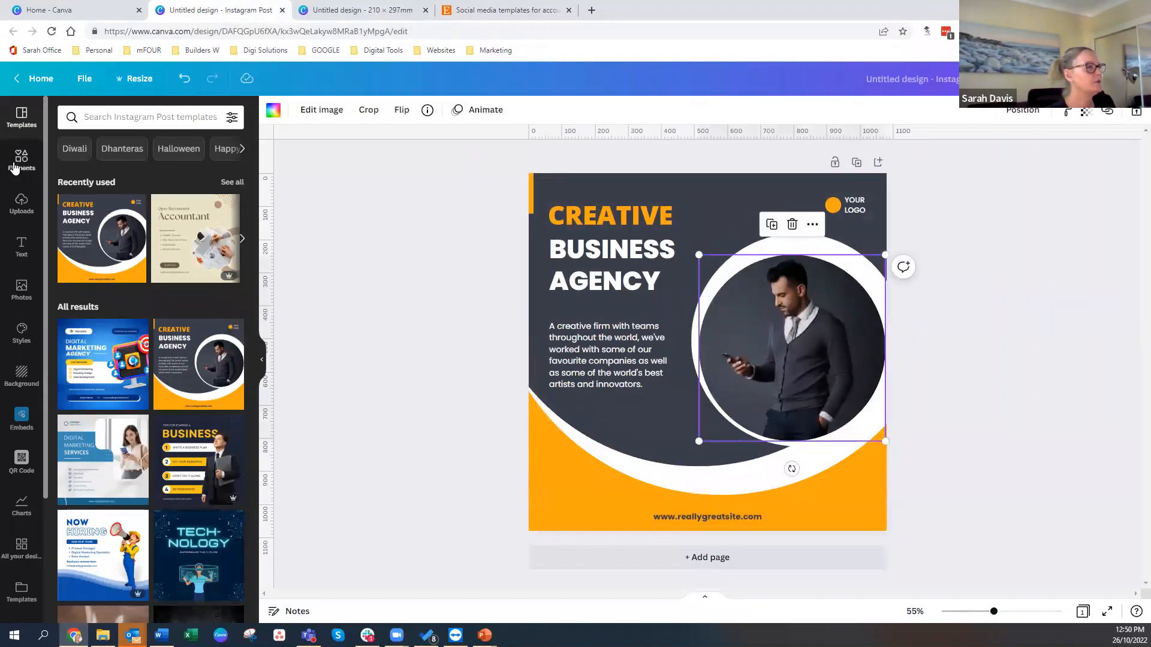
click(18, 286)
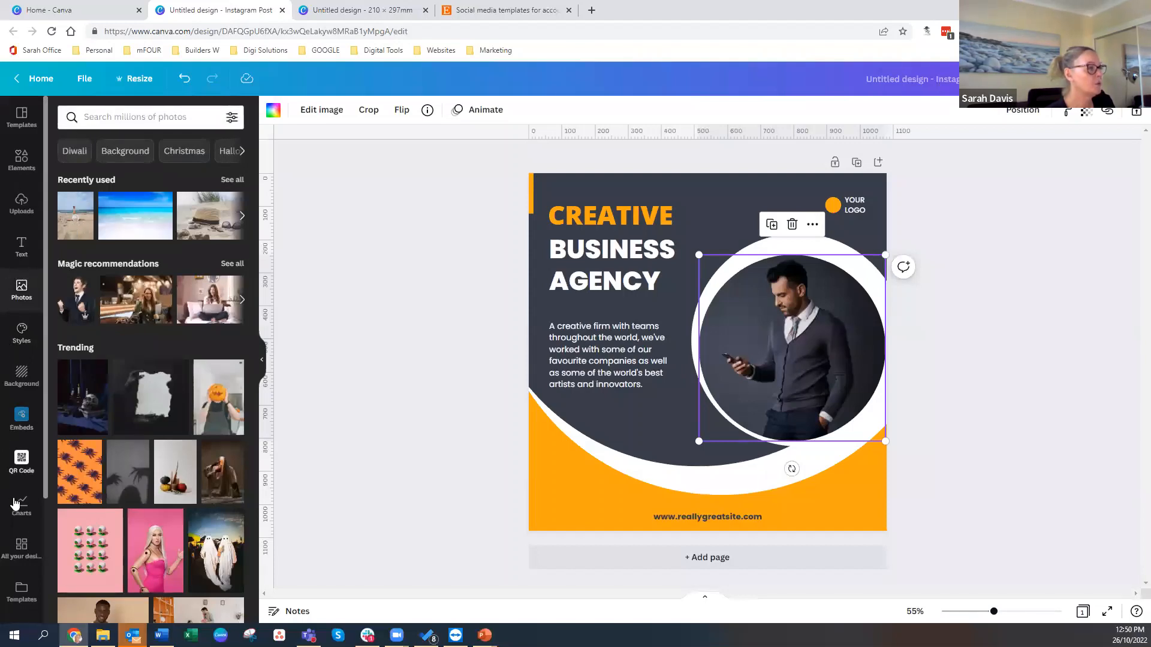
scroll(15, 527, down, 3)
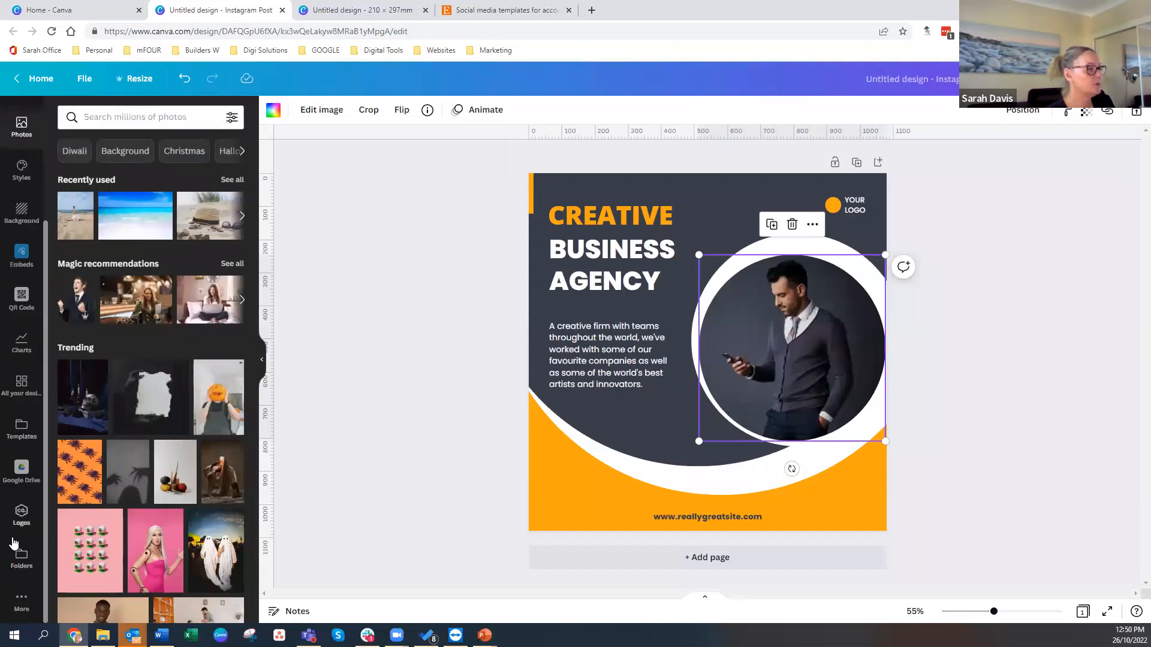
scroll(23, 407, up, 3)
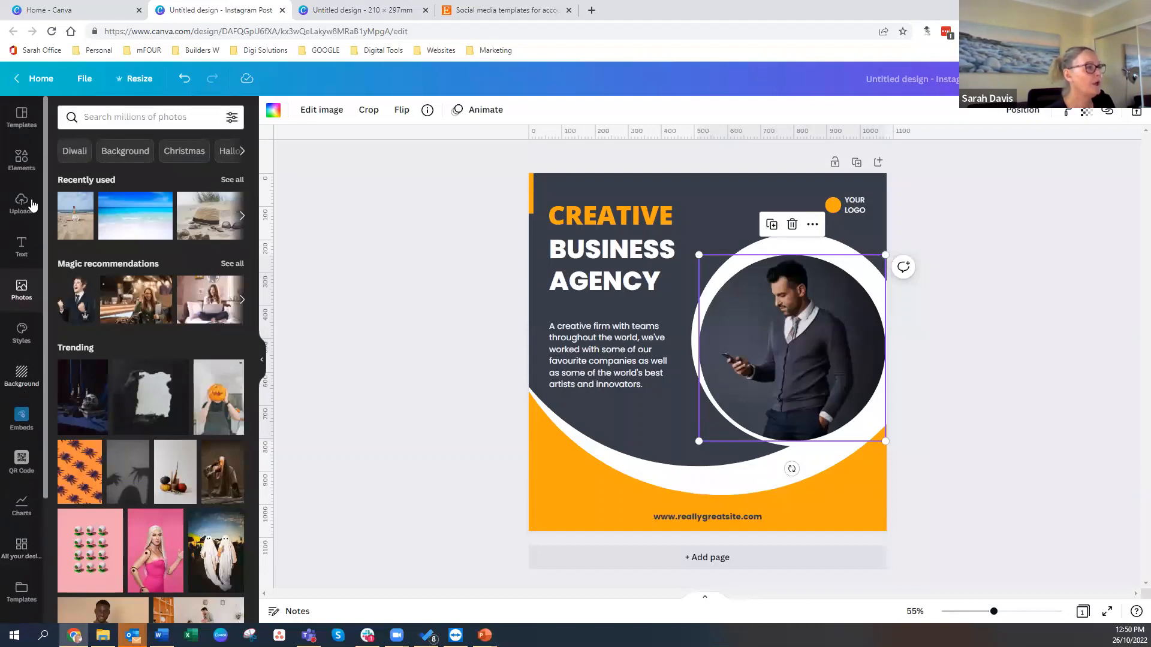
click(23, 157)
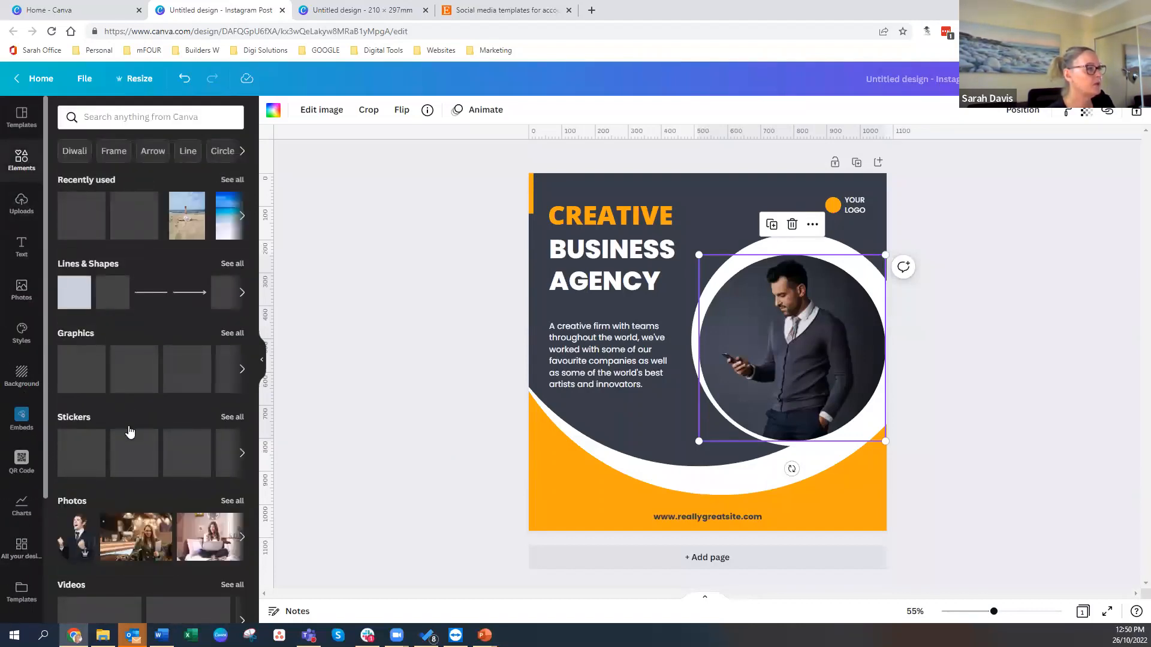
scroll(89, 360, down, 4)
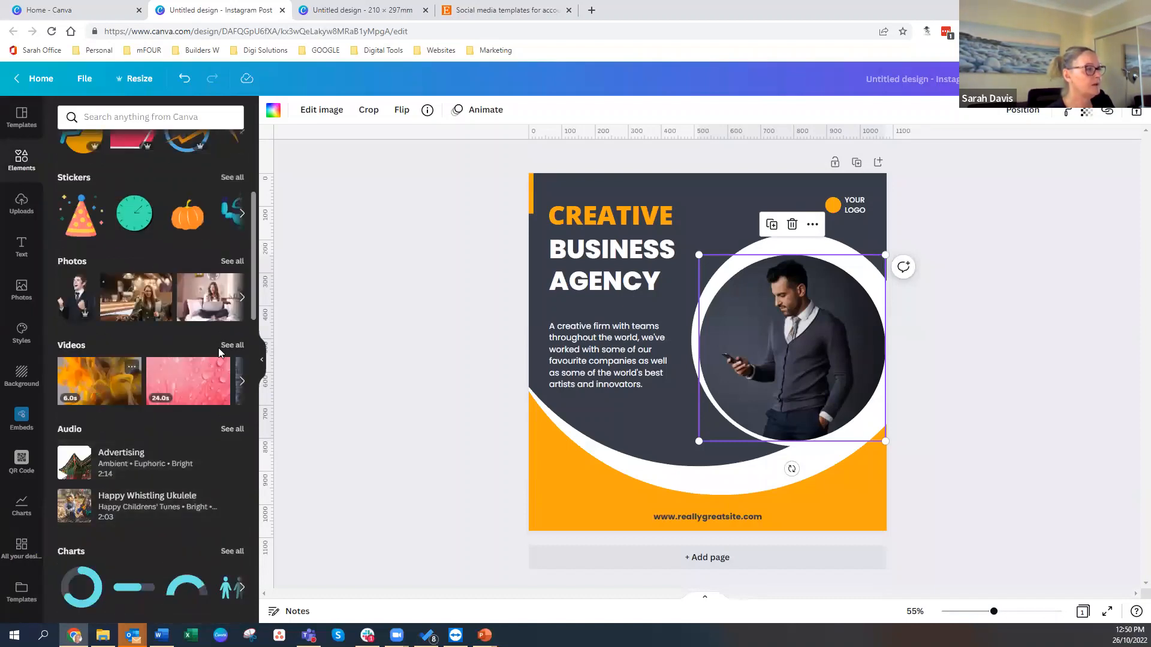
- Search the elements for "halloween" and replace the photo in the circular frame with the 10-second full moon and bats video
click(91, 115)
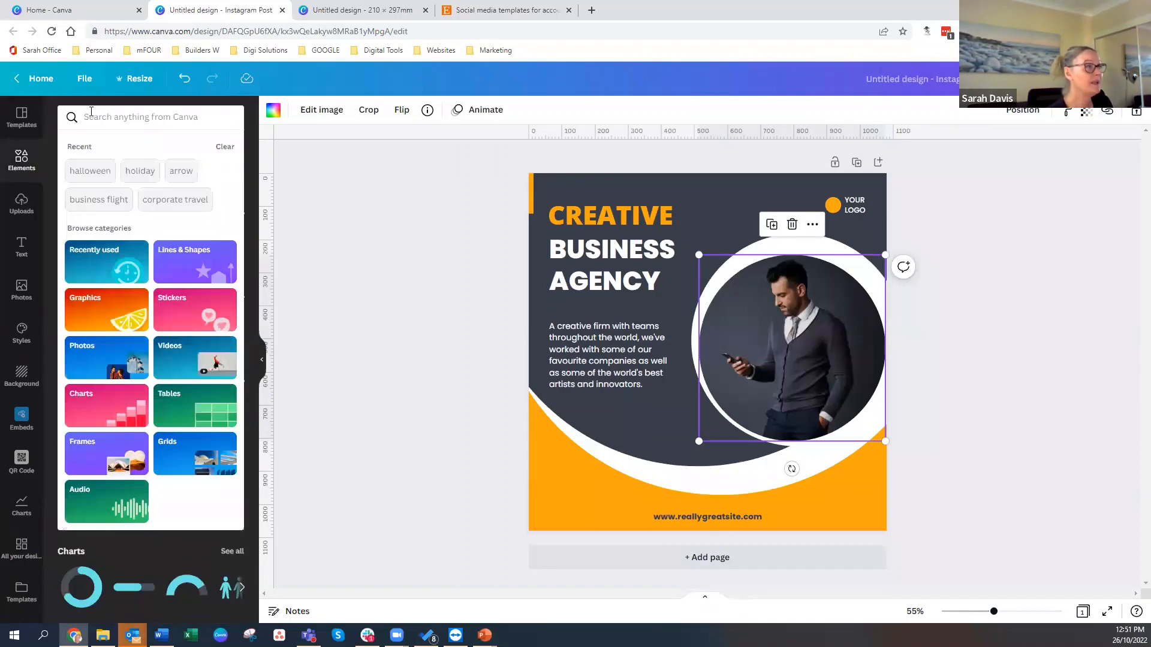
text(hallo)
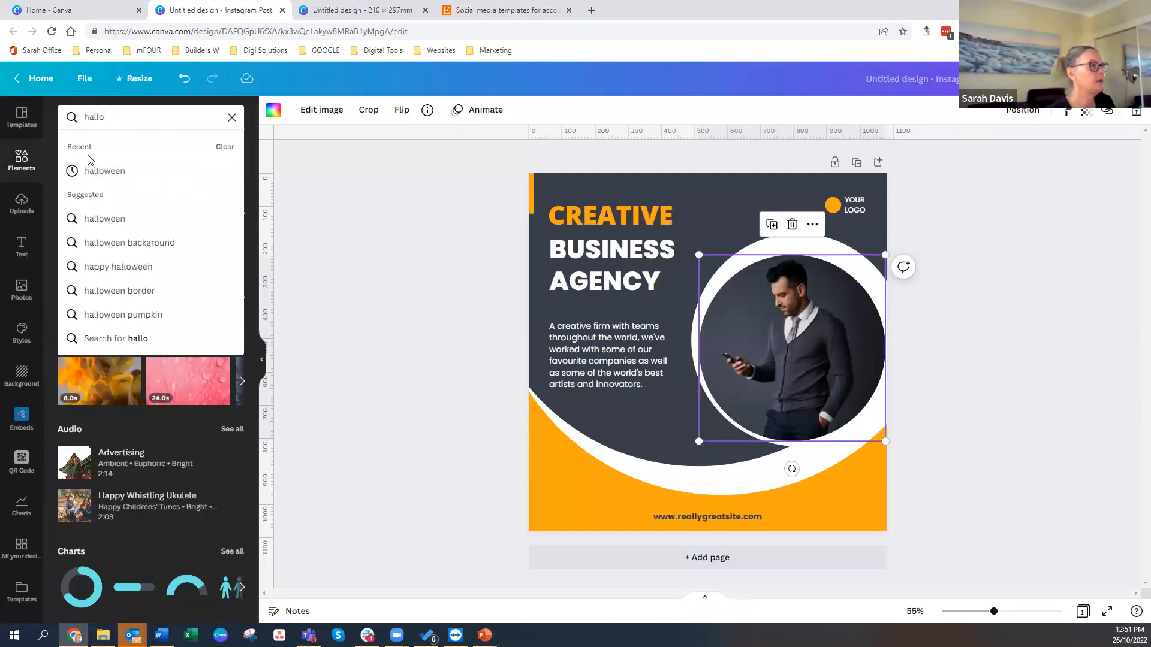
click(104, 172)
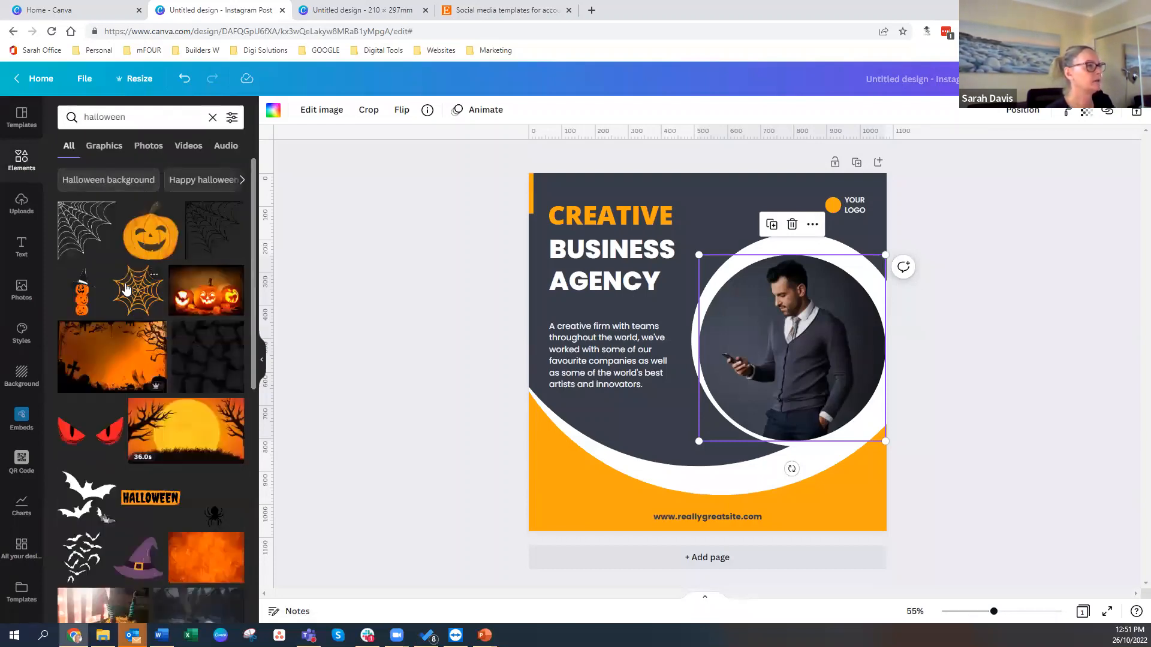
scroll(126, 290, down, 7)
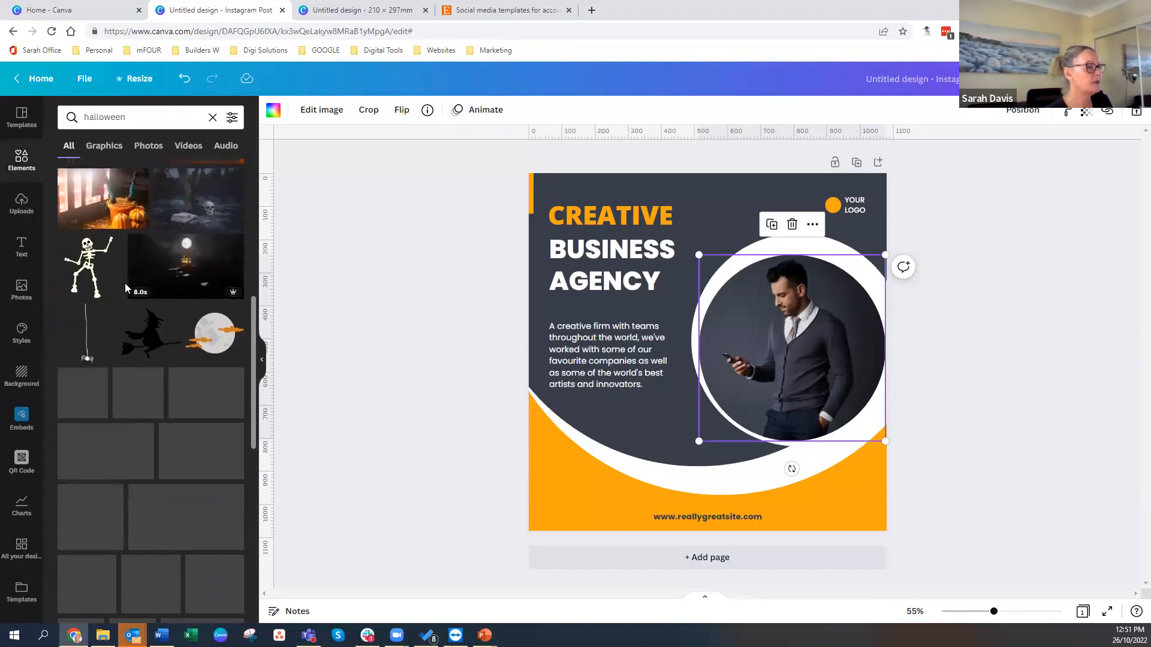
scroll(125, 283, down, 3)
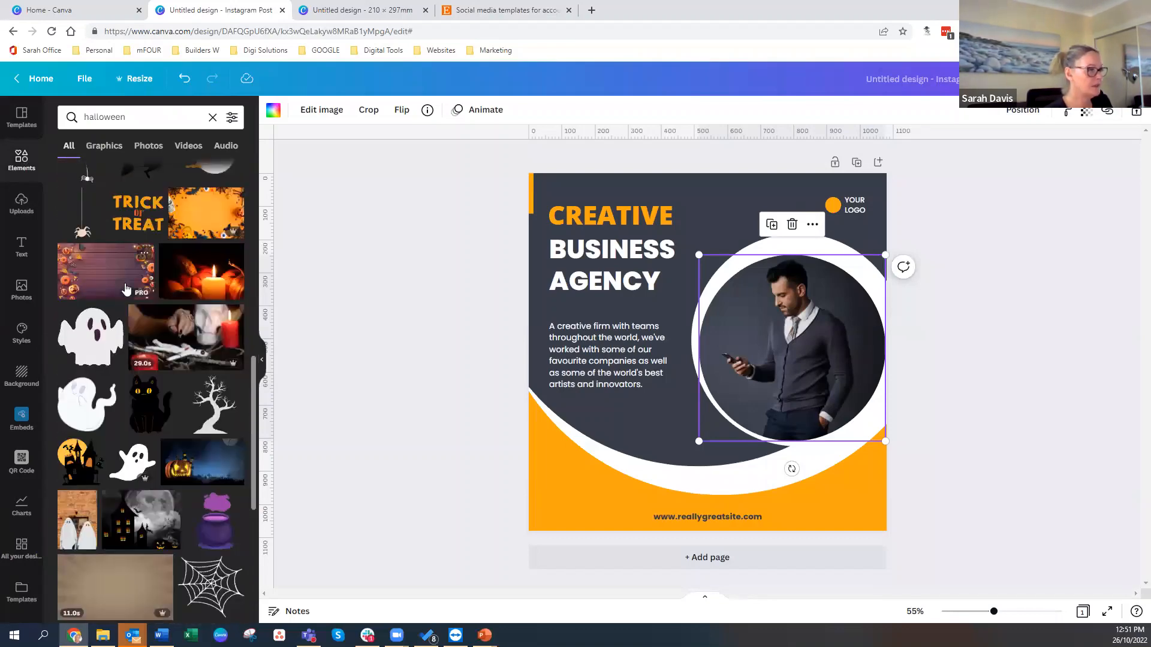
scroll(125, 283, up, 1)
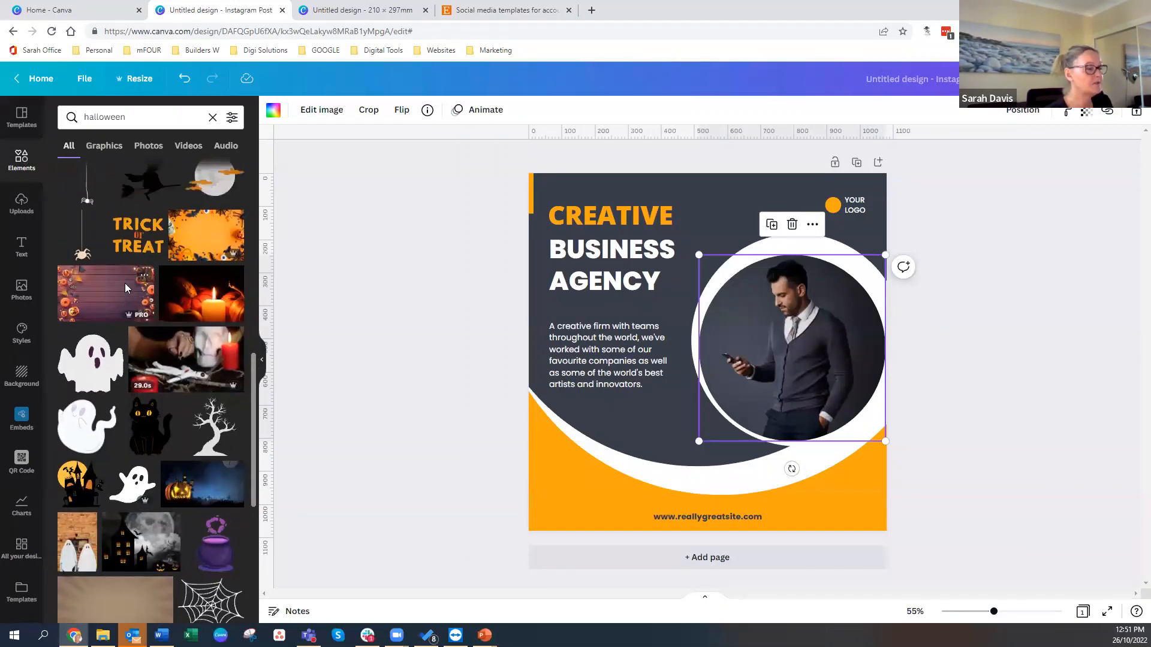
scroll(125, 283, up, 10)
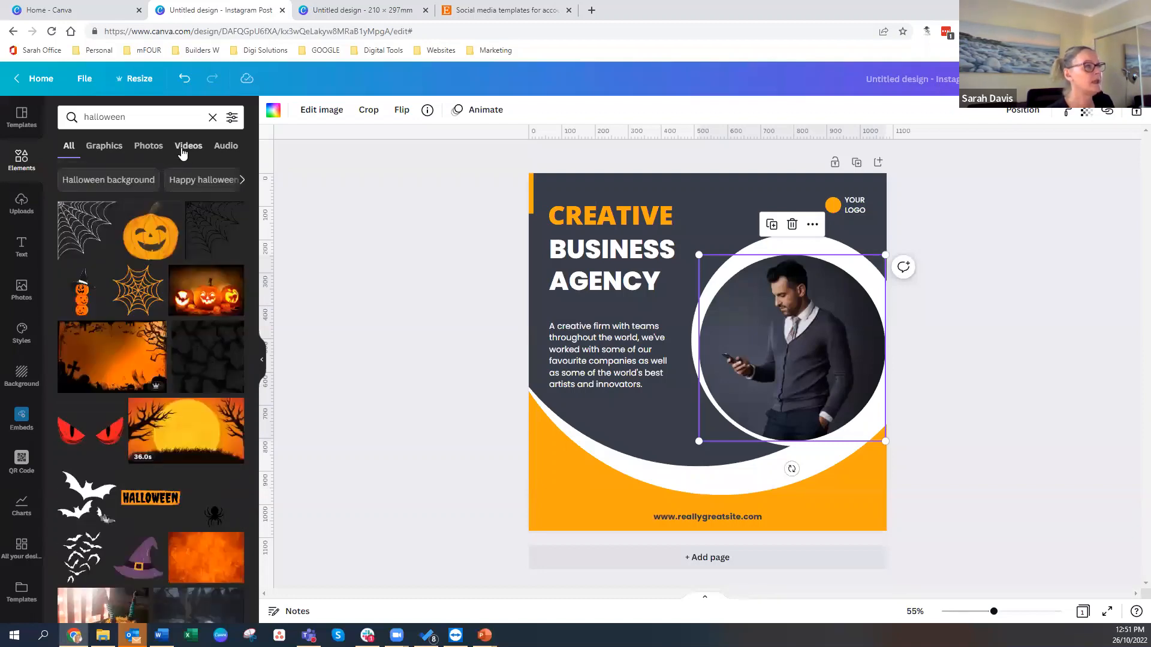
click(184, 150)
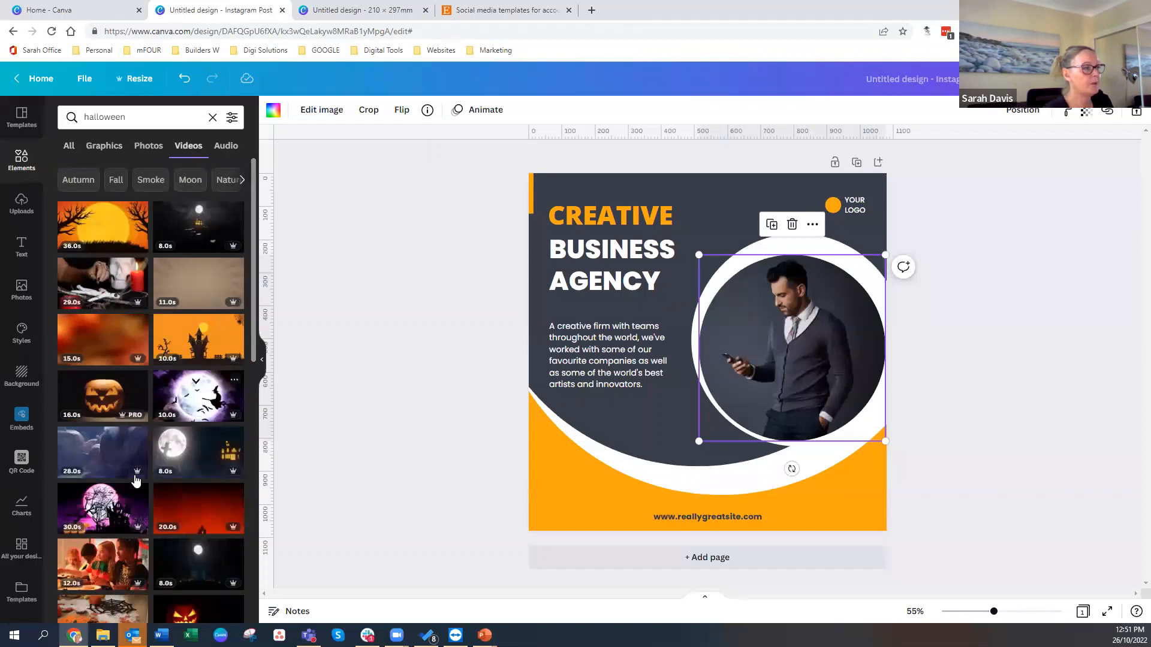
drag(187, 391, 719, 325)
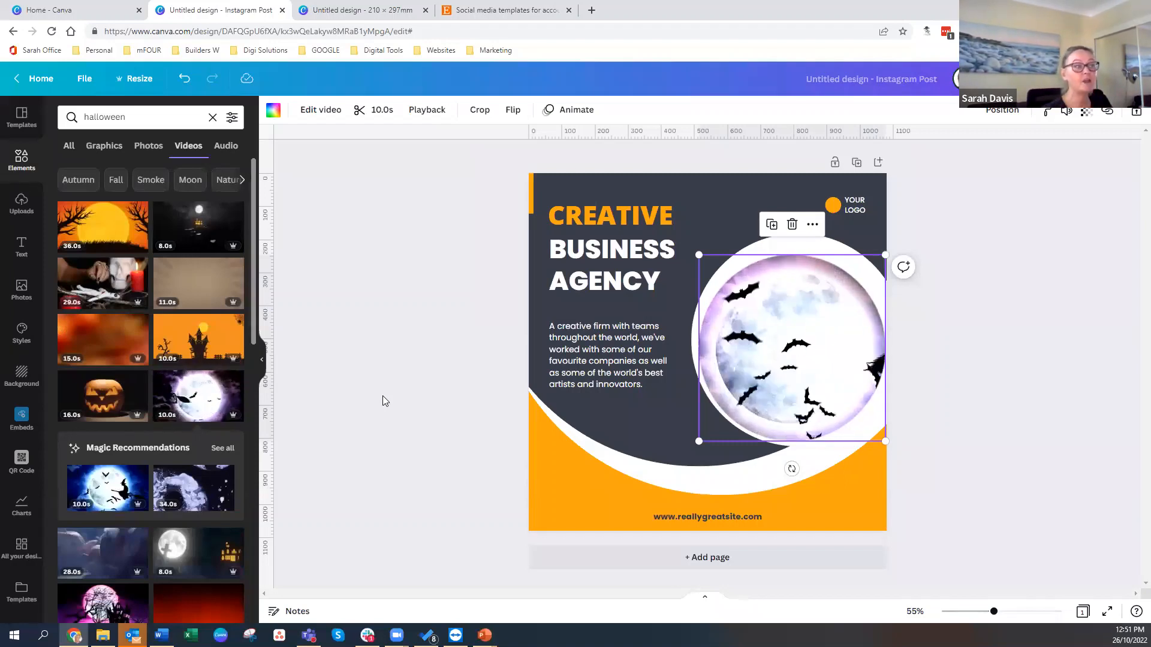
- Add a second page, fill it with the 15-second carved pumpkin video, and place the "Thank you!" text style on it
click(684, 572)
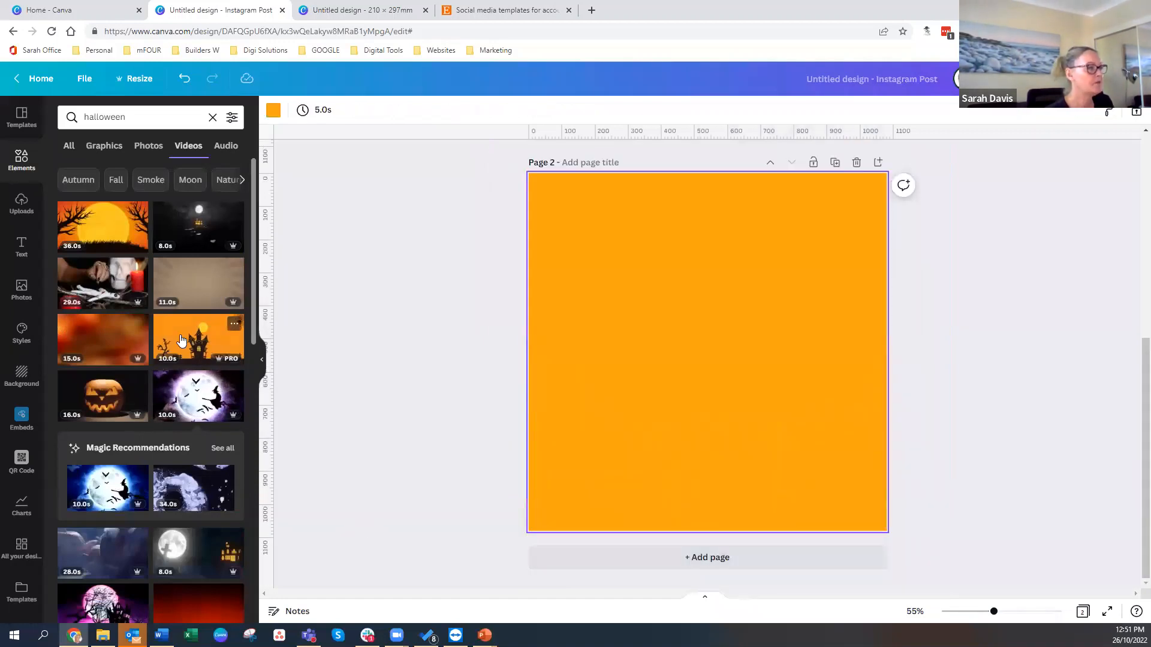
drag(123, 348, 541, 326)
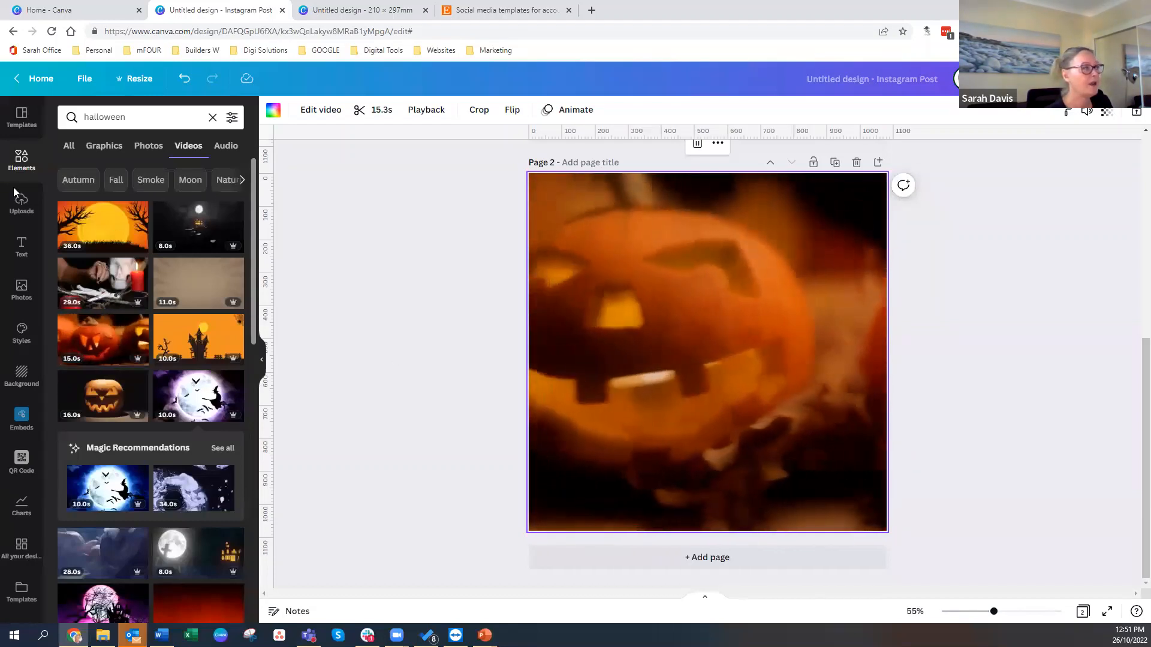
click(20, 248)
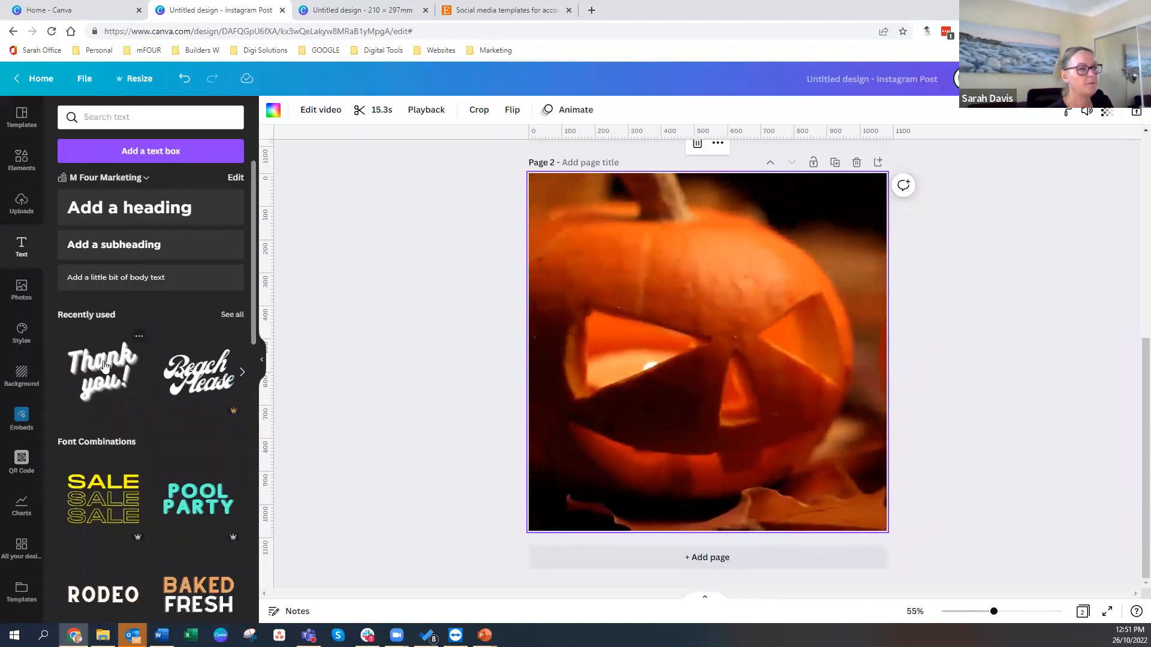
click(104, 366)
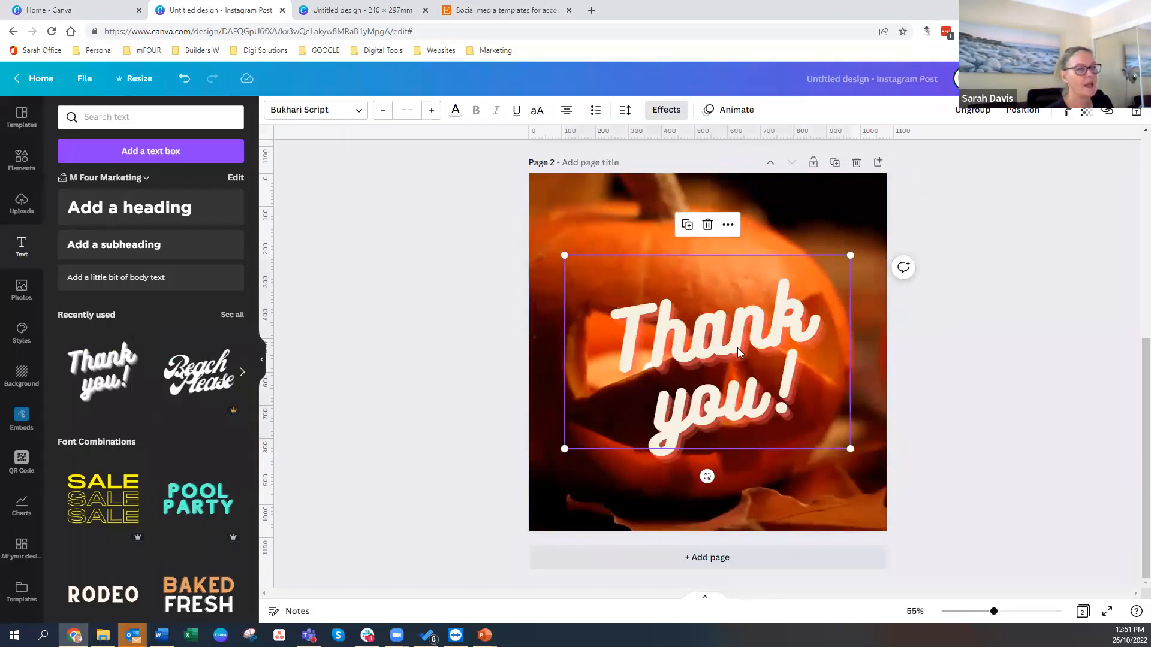
- Replace the word "Thank" in the page 2 text with "Happy"
click(713, 342)
double_click(713, 339)
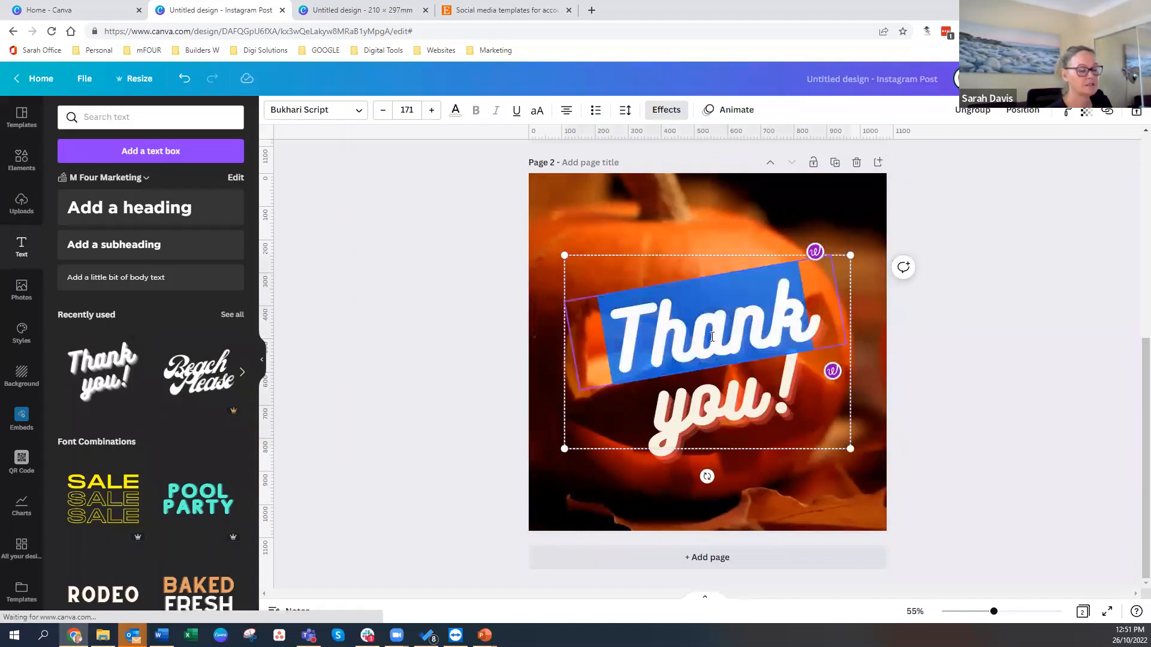
text(Happy)
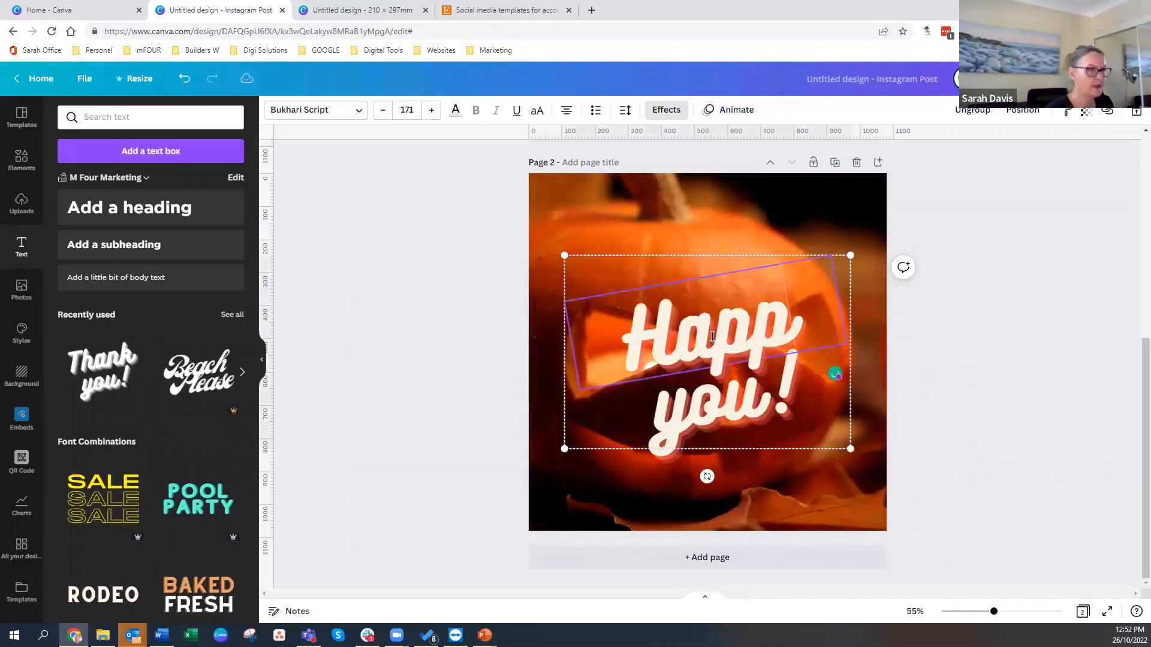
- Replace the word "you" in the second text line with "Holidays", keeping the exclamation mark
click(675, 421)
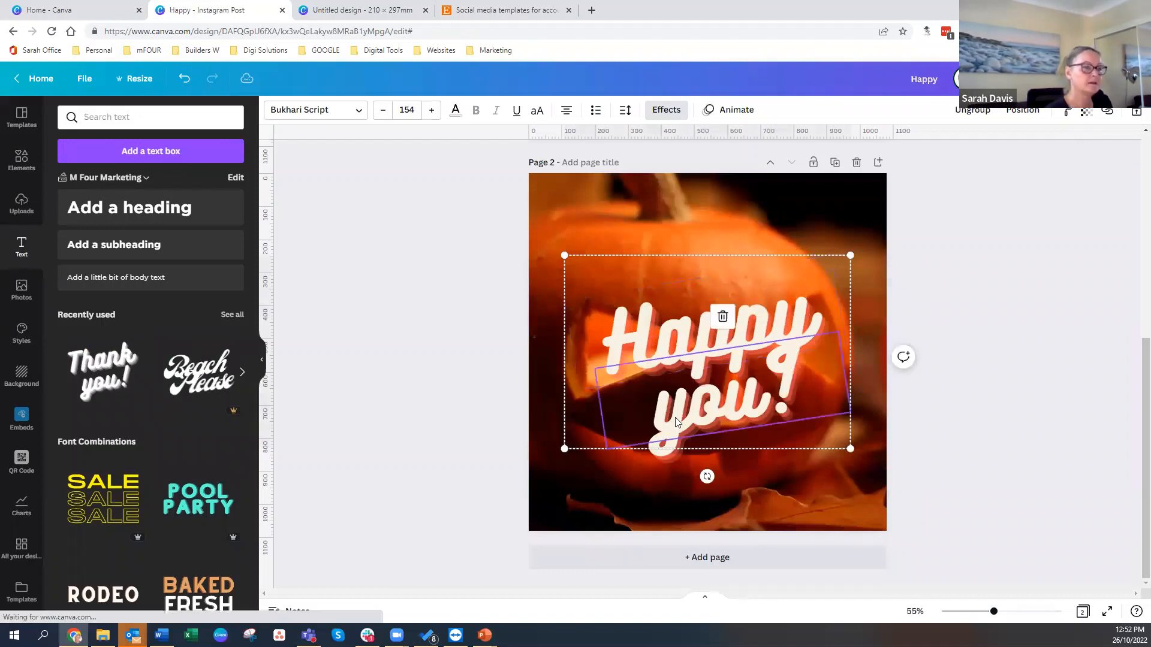
double_click(676, 421)
text(Hal)
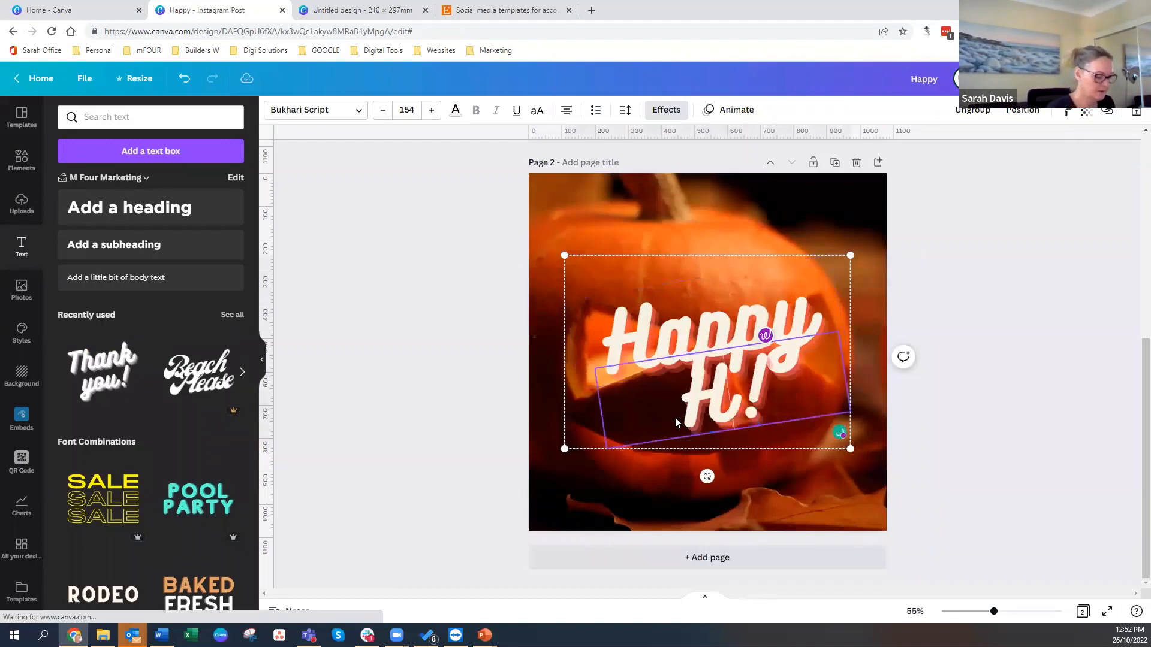
text(low)
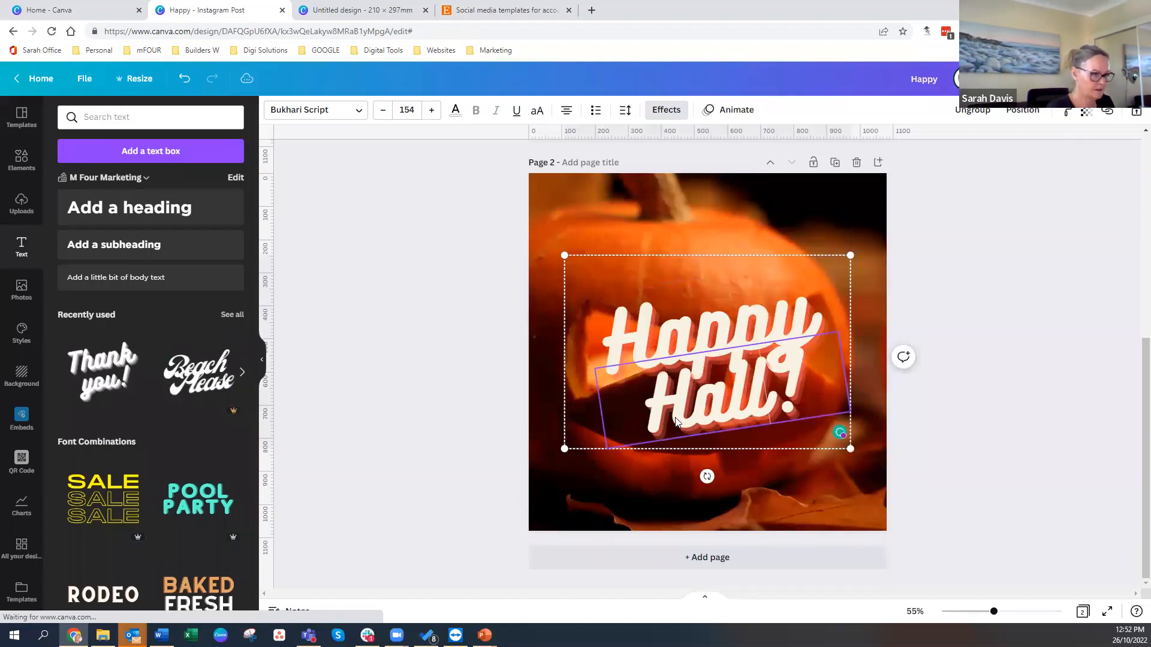
key(BackSpace)
key(BackSpace)
key(BackSpace)
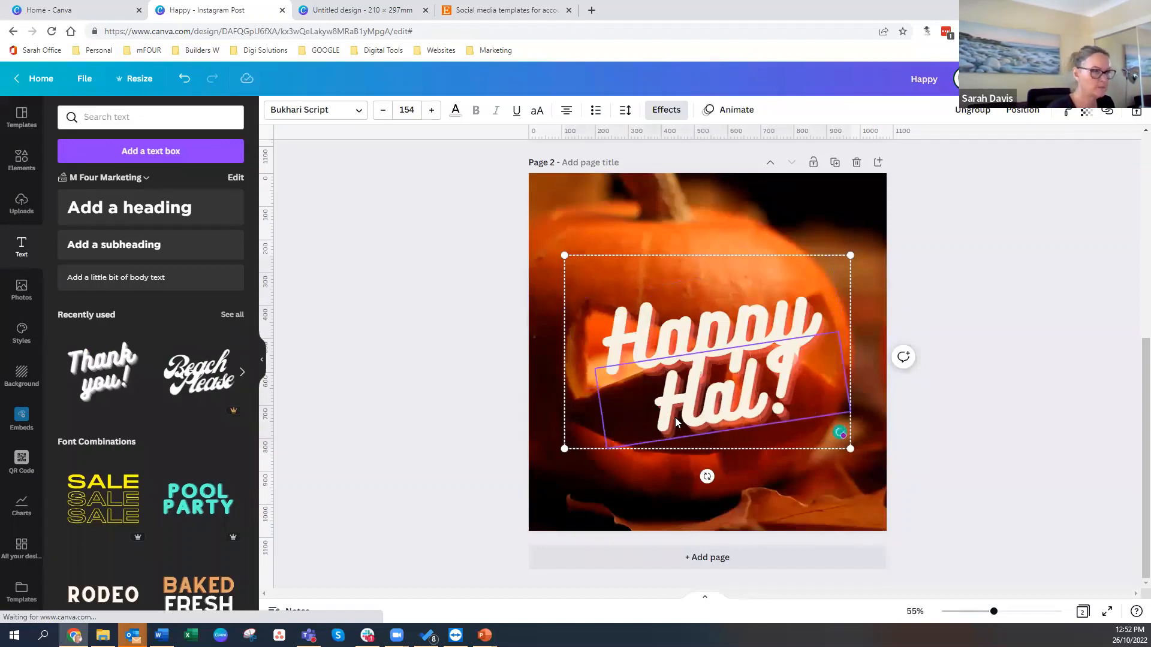
key(BackSpace)
key(BackSpace)
key(BackSpace)
text(Holida)
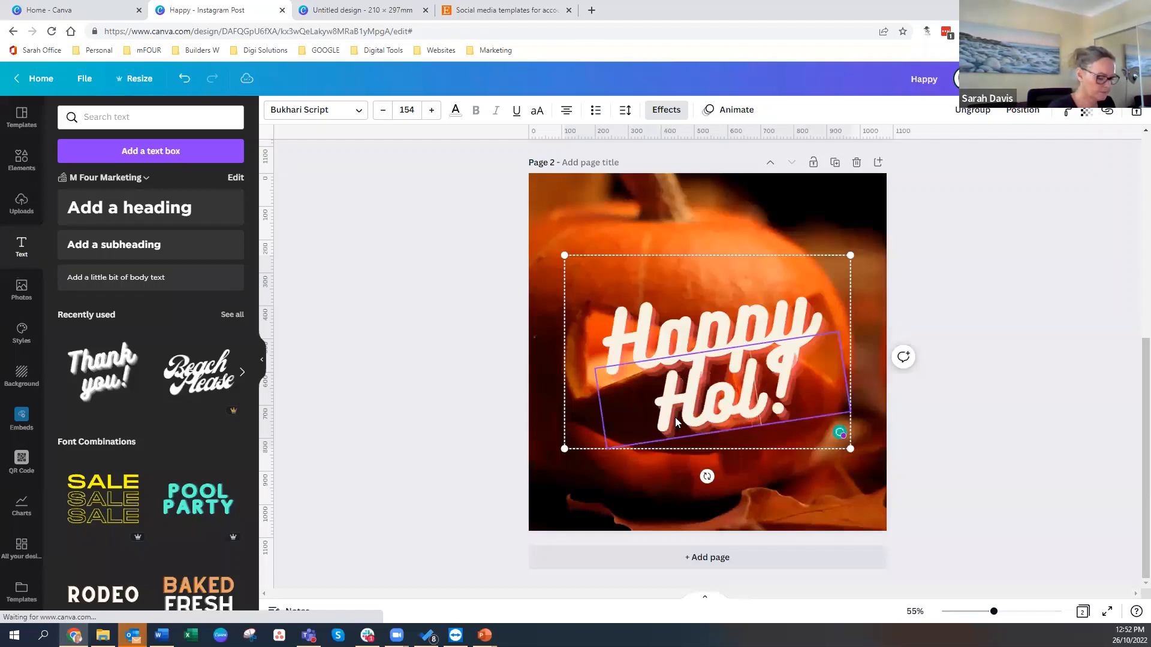
text(ys)
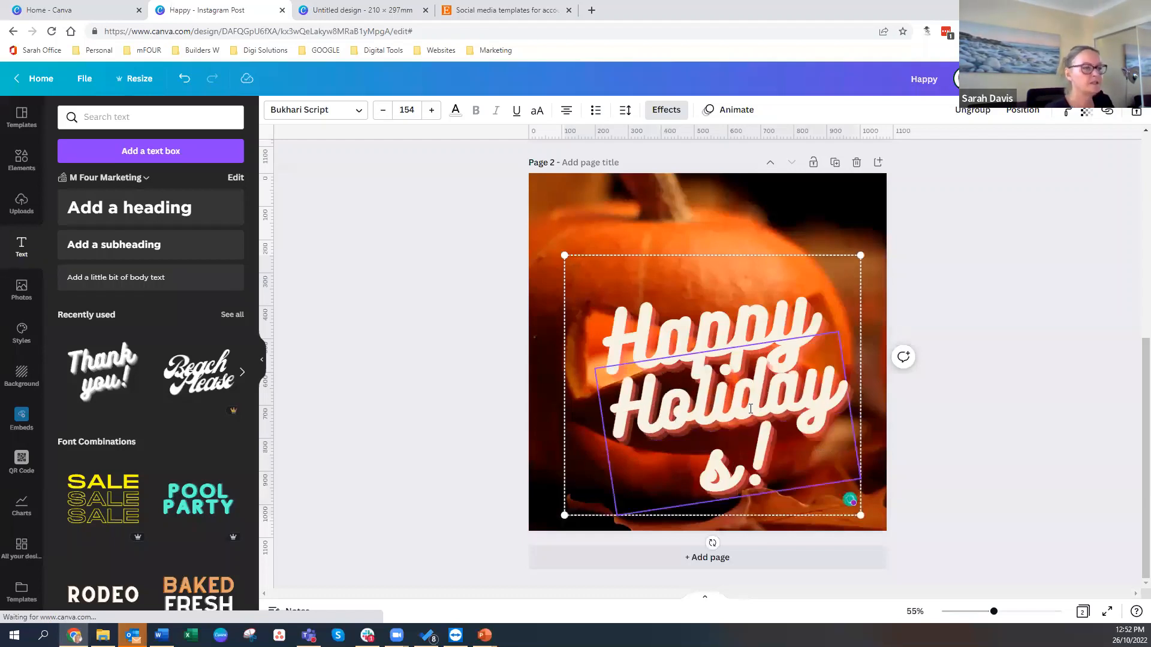
- Reduce the "Holidays!" line's font size to 118 and set its line spacing to 1.82
drag(812, 464, 444, 217)
click(383, 110)
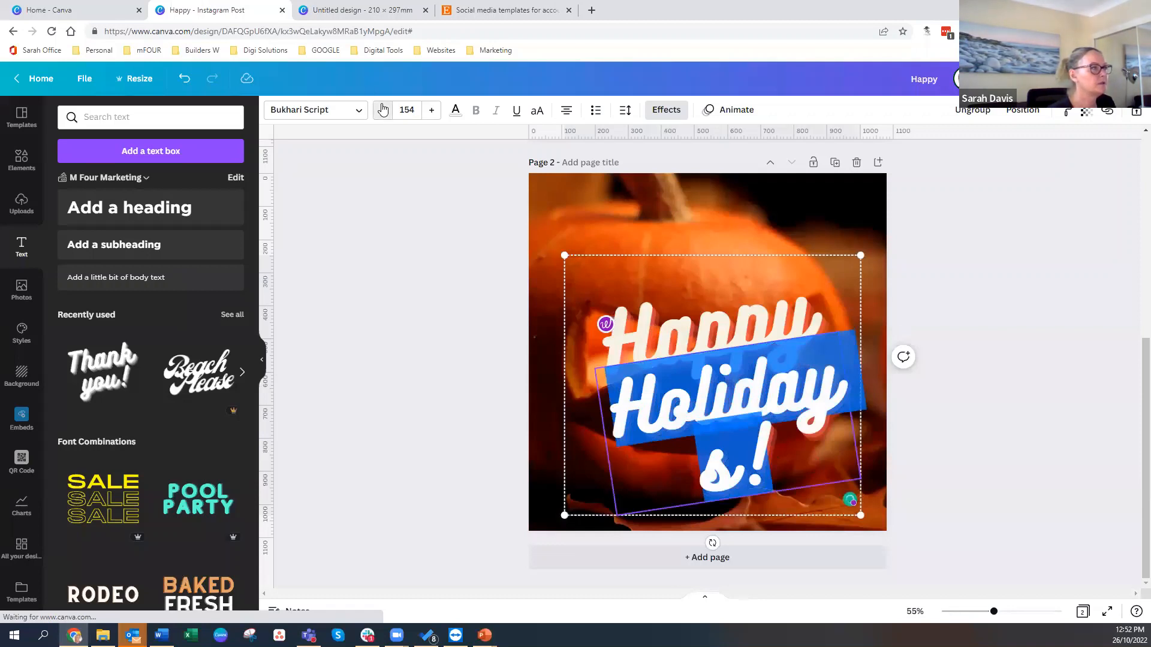
click(383, 110)
click(383, 110)
click(383, 110)
click(383, 110)
double_click(383, 110)
click(383, 109)
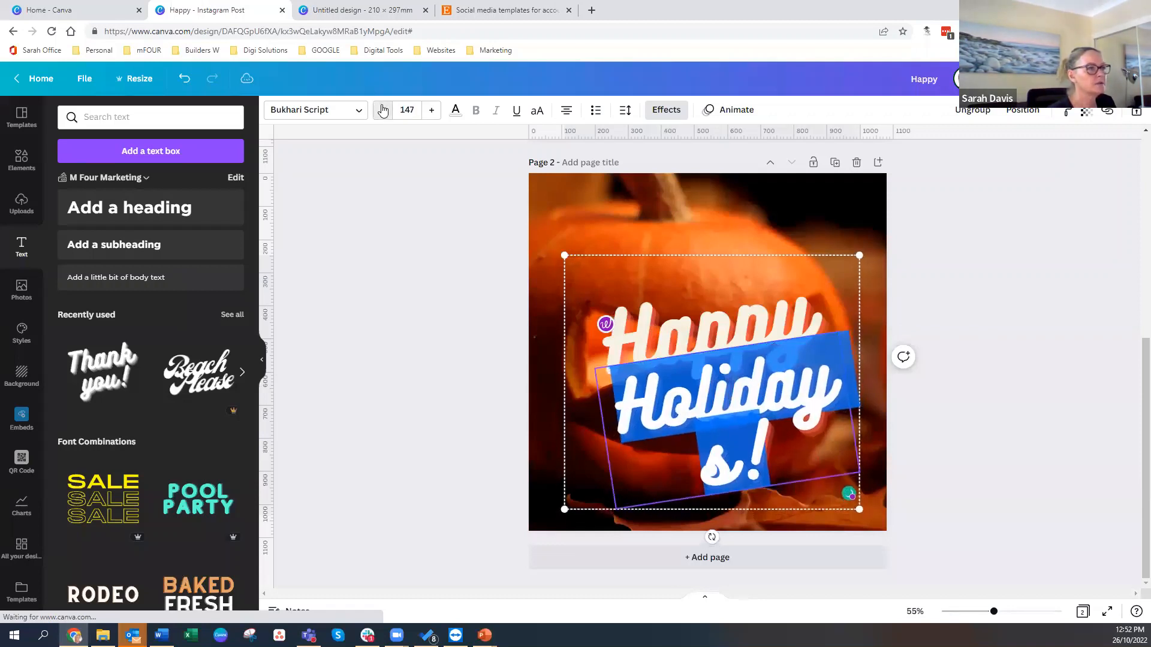
double_click(383, 110)
double_click(383, 110)
click(383, 109)
double_click(383, 110)
double_click(383, 110)
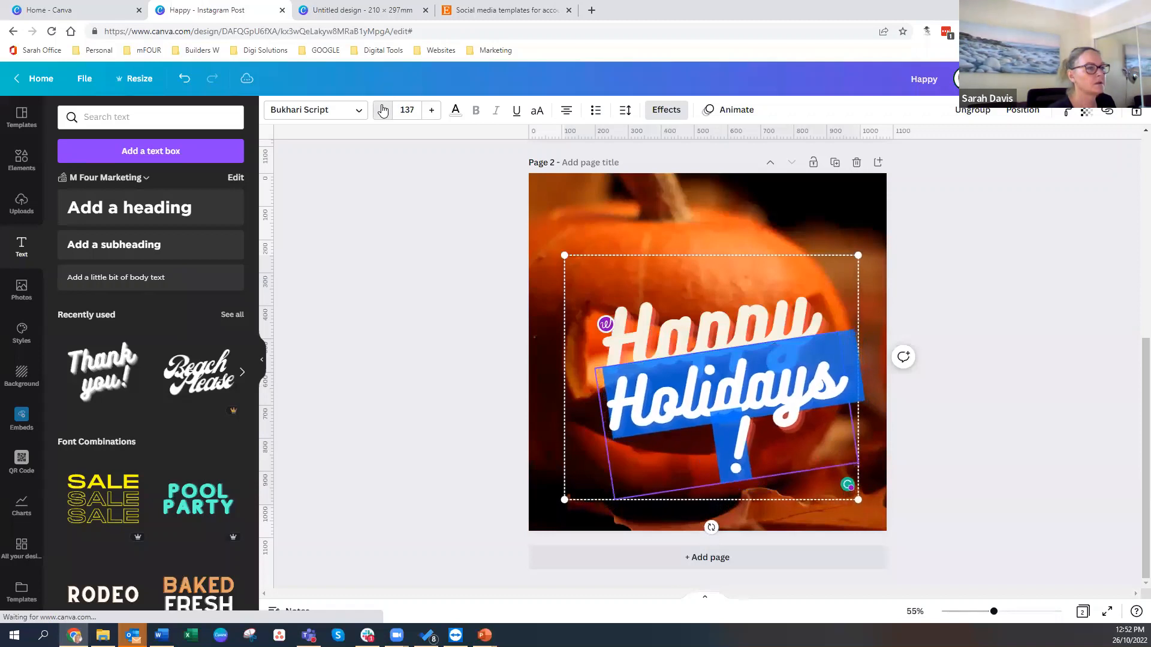
double_click(383, 110)
click(383, 110)
double_click(383, 109)
double_click(383, 109)
click(383, 110)
double_click(383, 110)
click(383, 110)
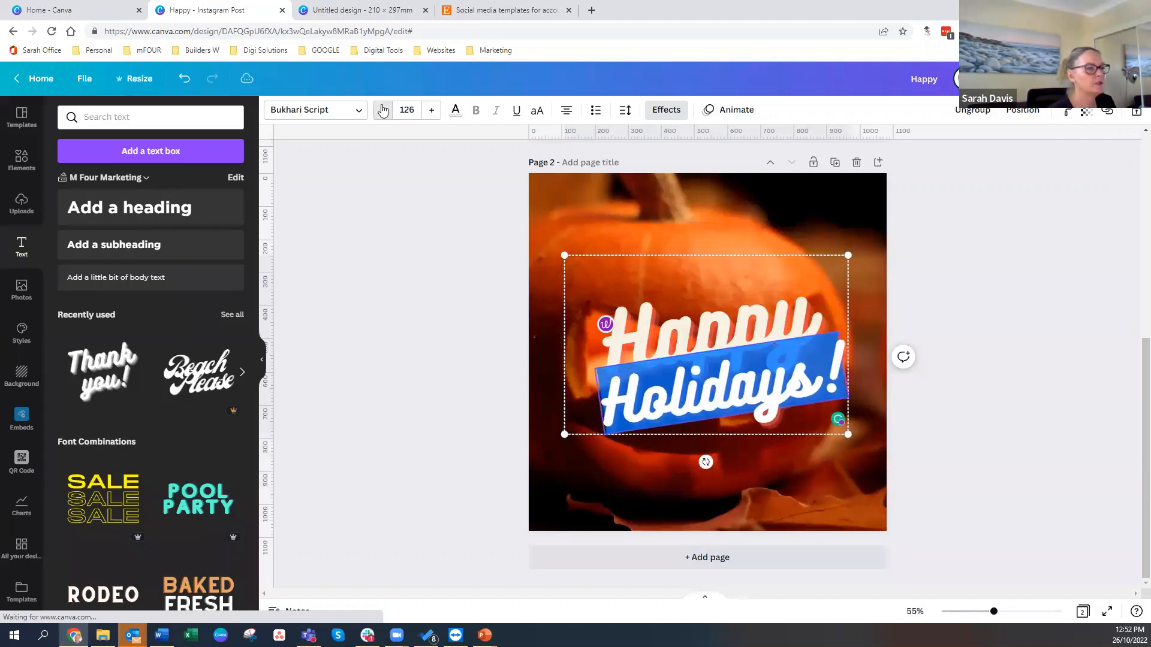
double_click(383, 110)
double_click(383, 110)
click(383, 109)
double_click(383, 110)
click(383, 110)
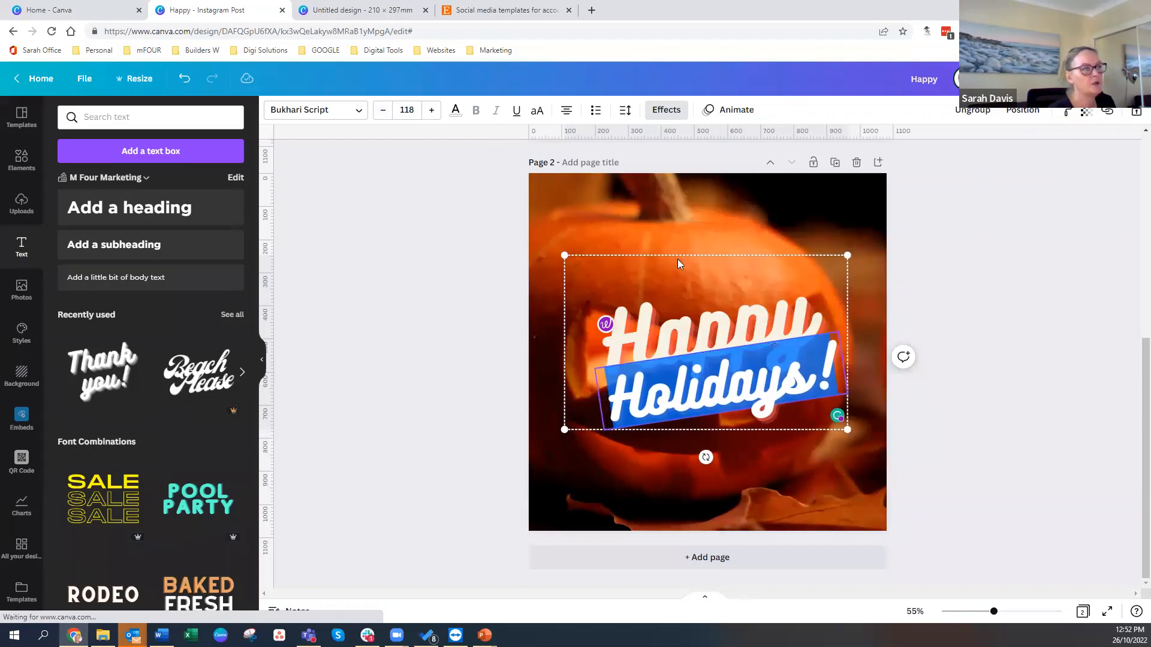
click(625, 110)
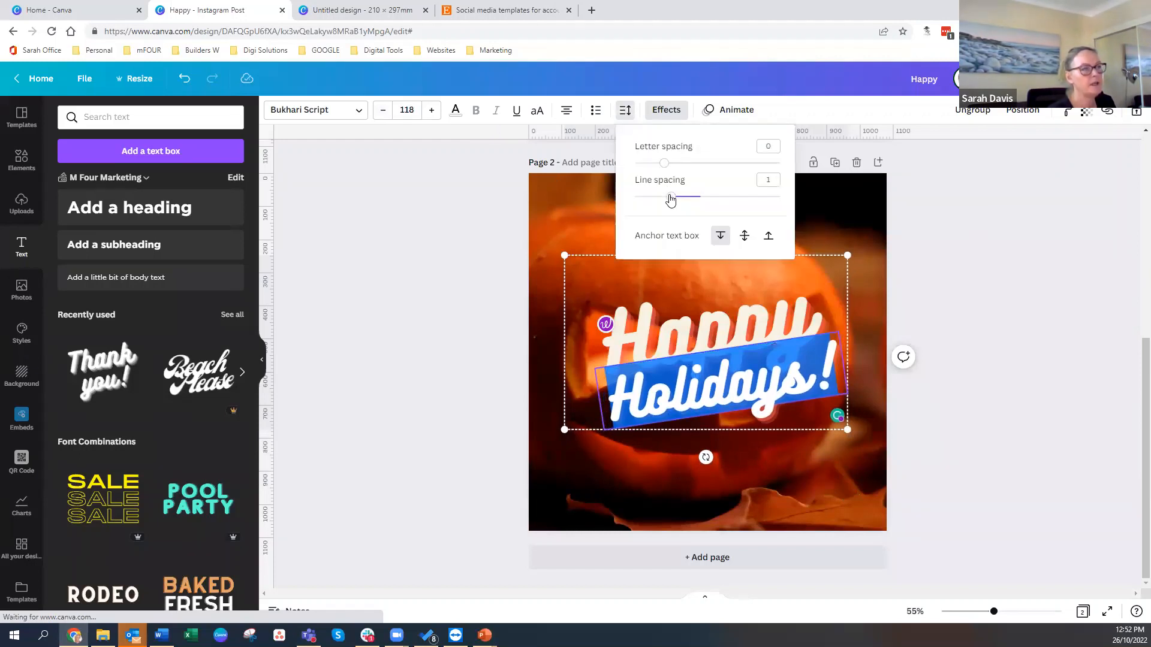
drag(670, 200, 731, 208)
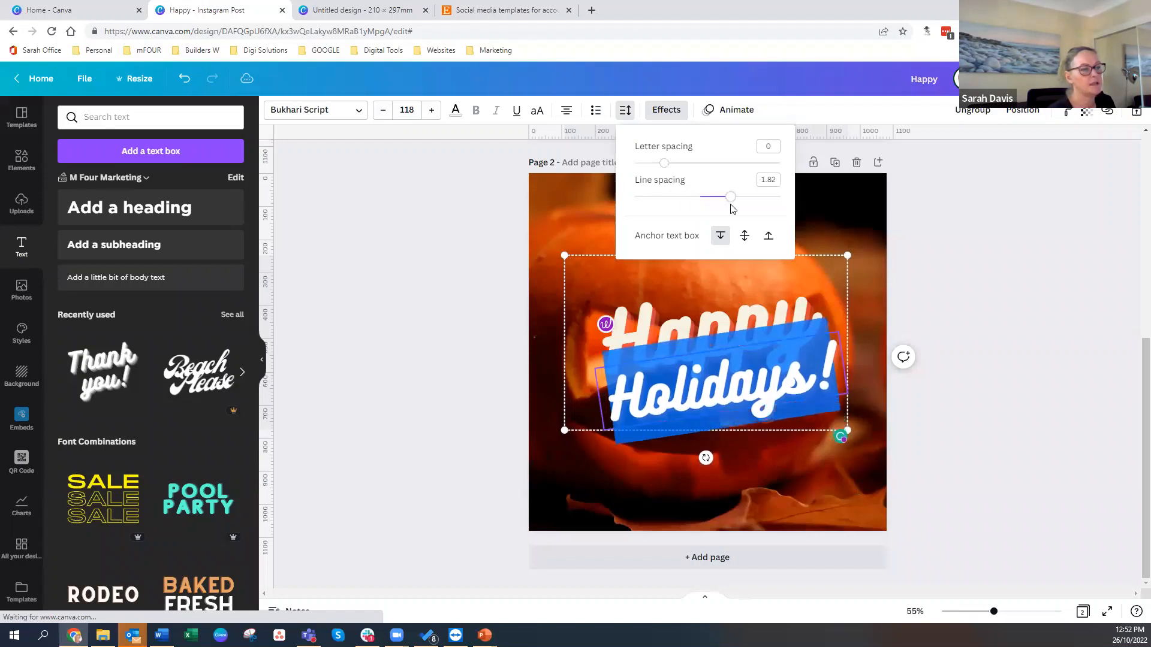
- Ungroup the two text lines and move "Holidays!" slightly down, away from "Happy"
click(753, 301)
right_click(754, 299)
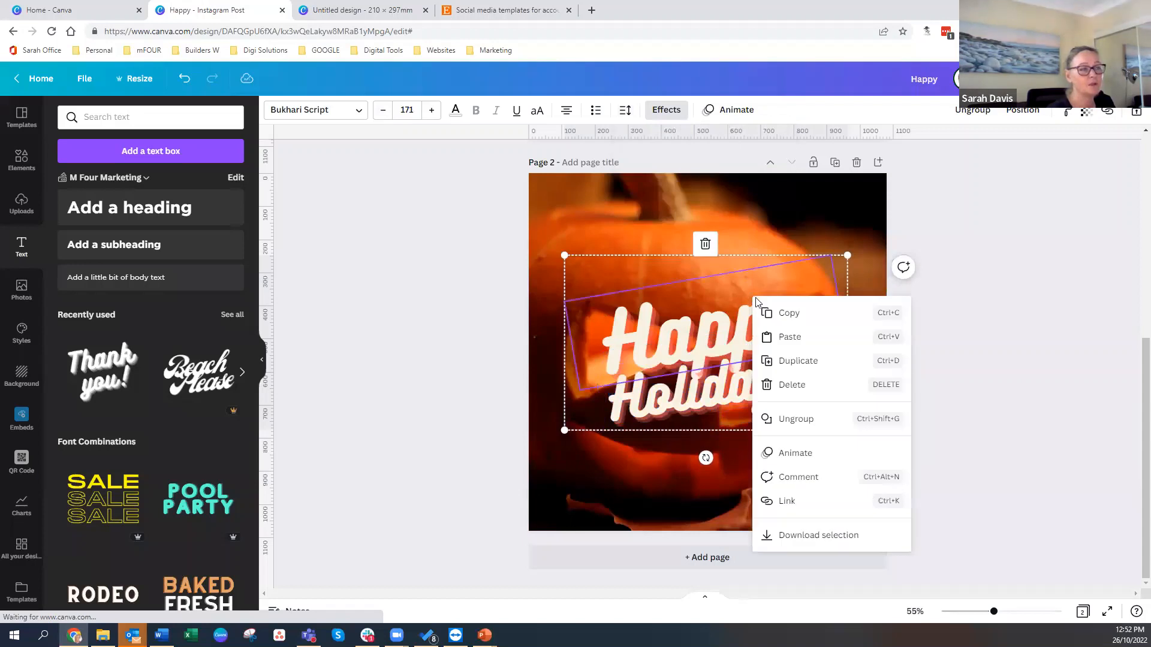
click(780, 418)
click(500, 409)
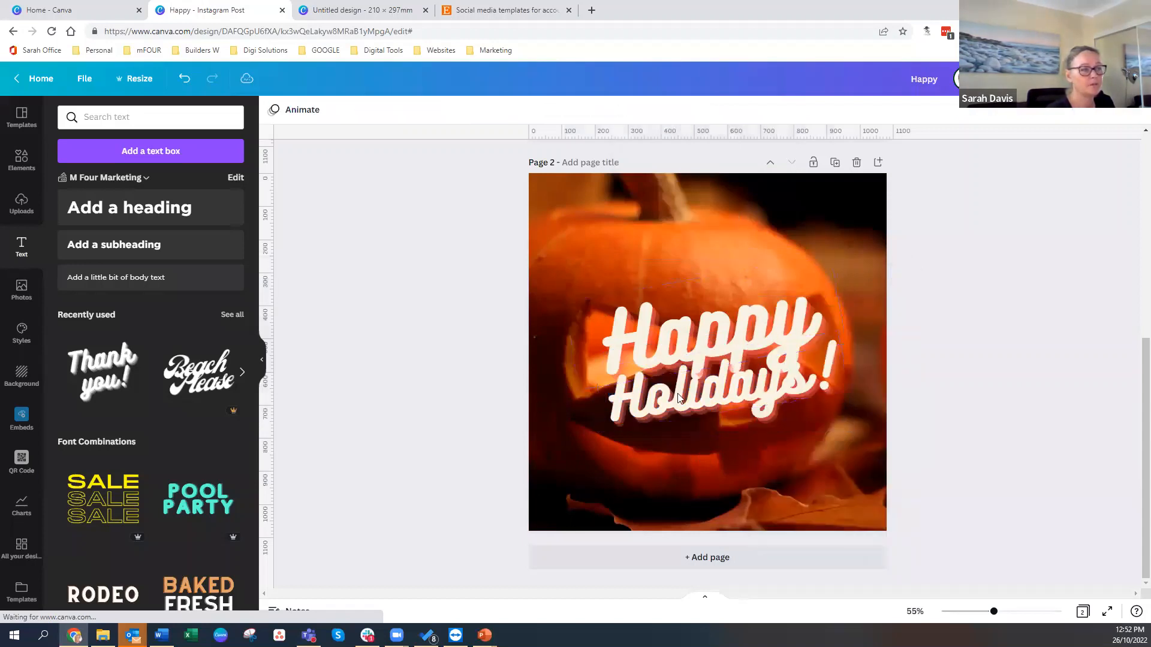
click(715, 390)
drag(717, 393, 715, 413)
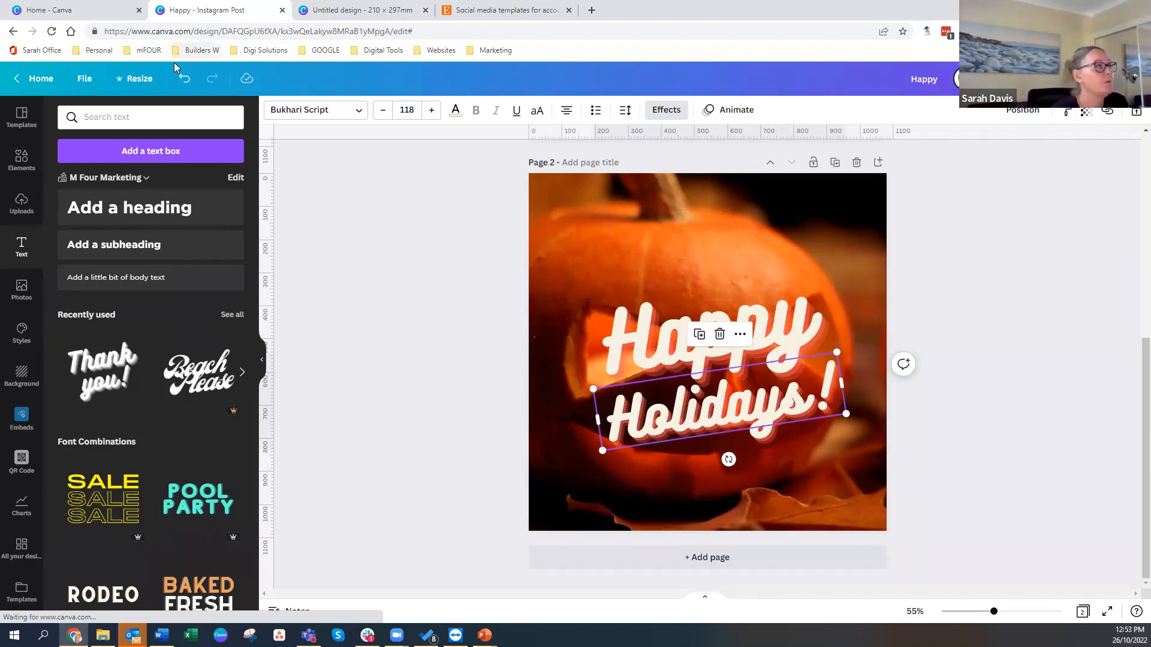
click(346, 11)
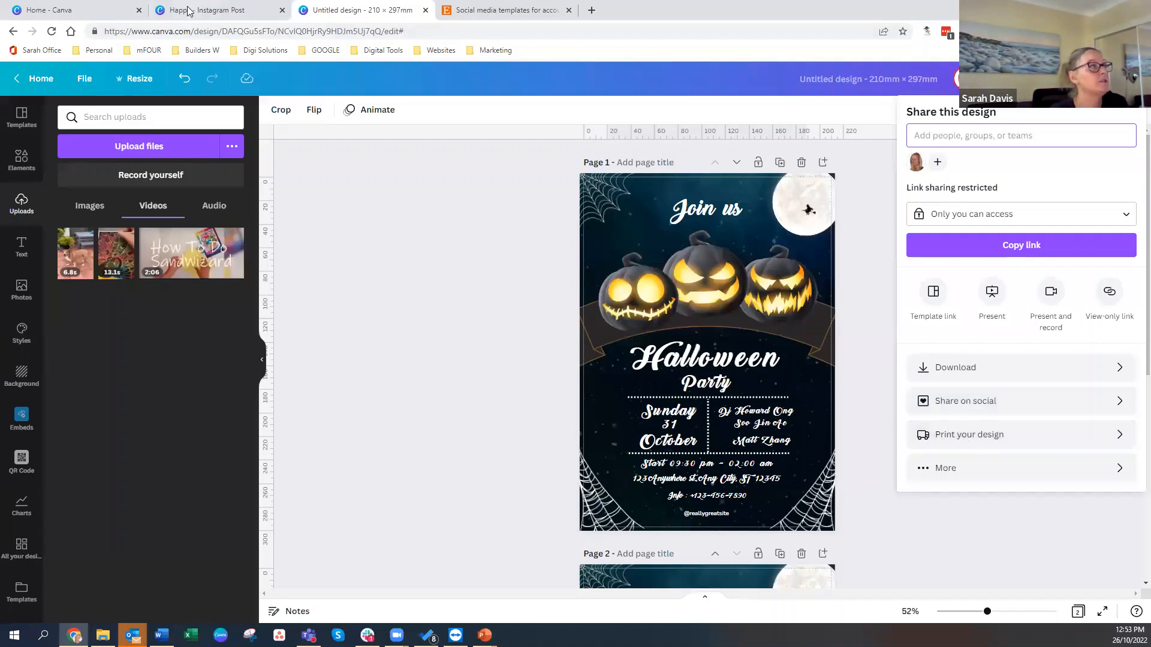
click(245, 10)
click(354, 7)
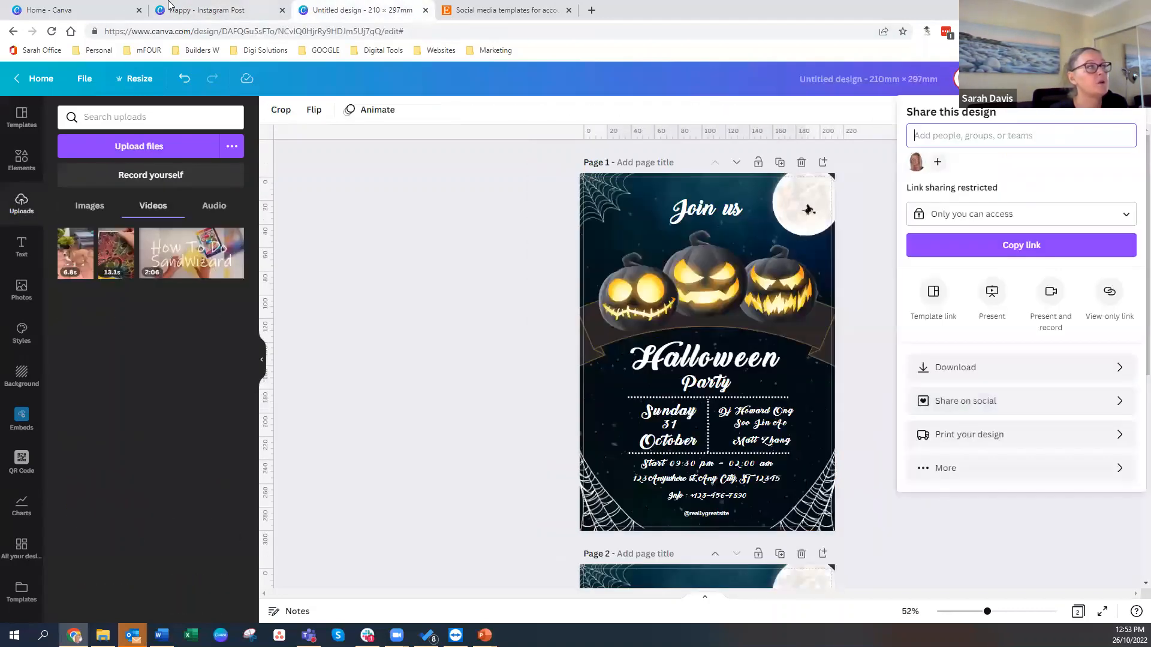
click(62, 13)
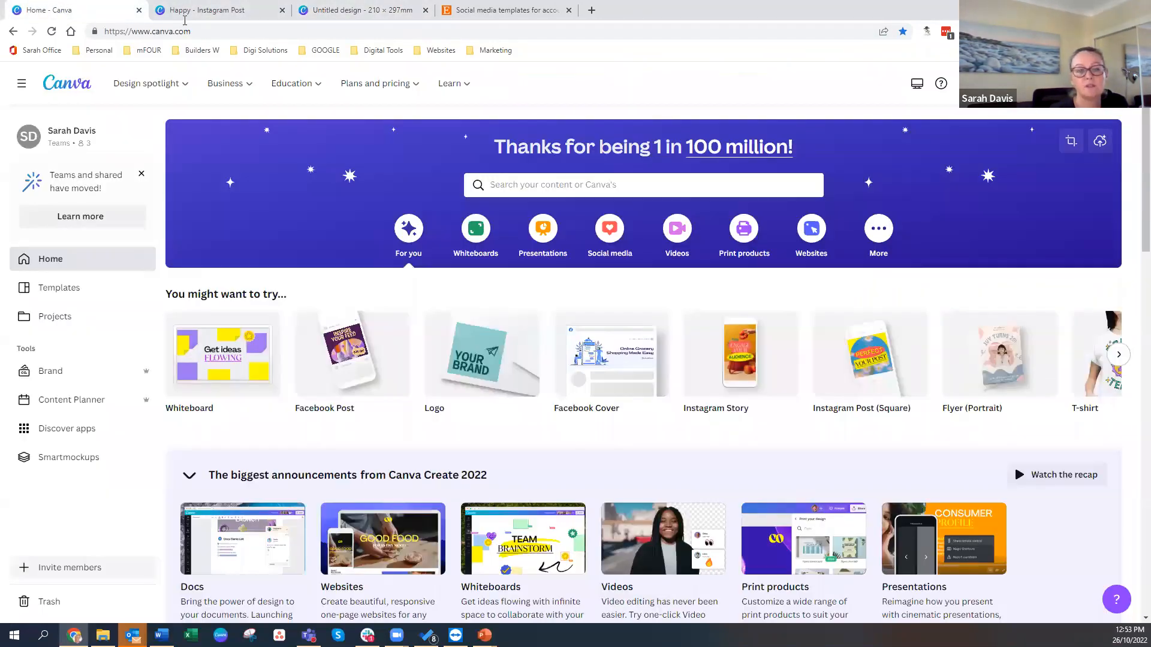
click(358, 10)
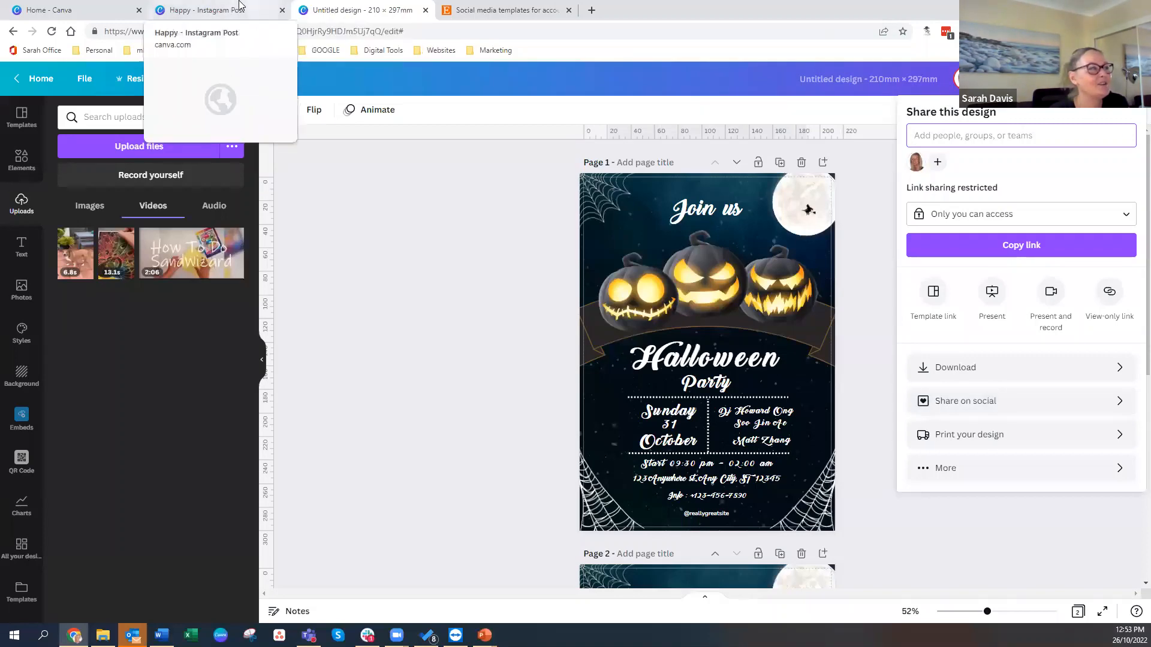
click(33, 13)
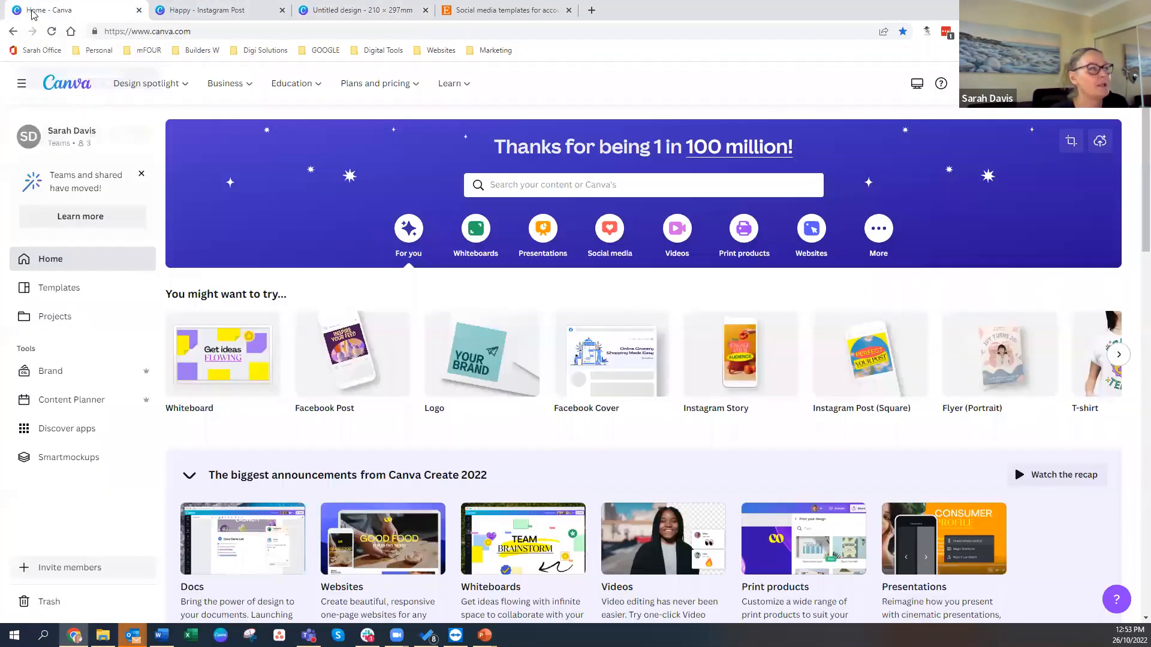
click(191, 16)
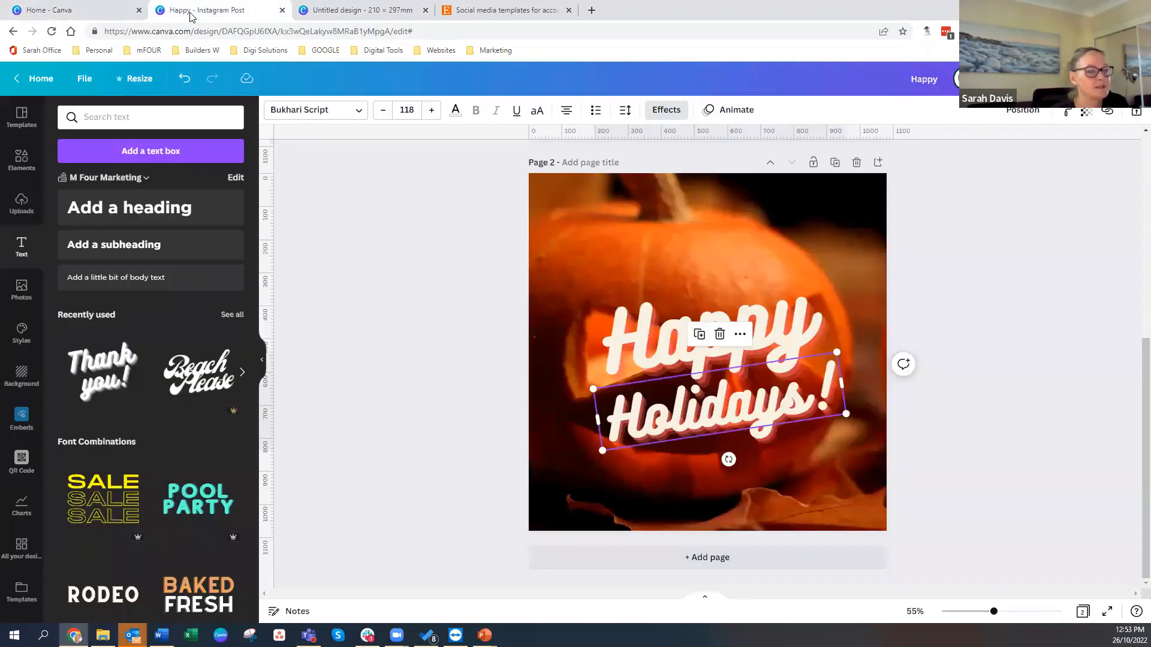
- Switch to the untitled 210 × 297 mm Halloween design and rename it "Halloween Poster"
click(377, 11)
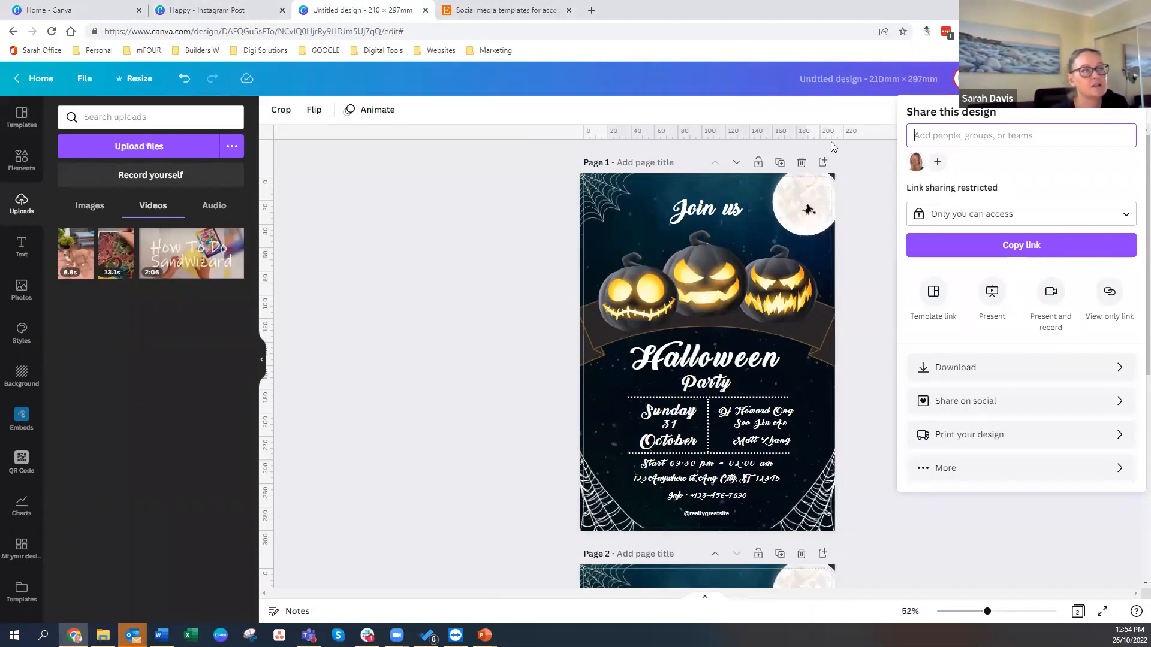
click(804, 79)
click(803, 78)
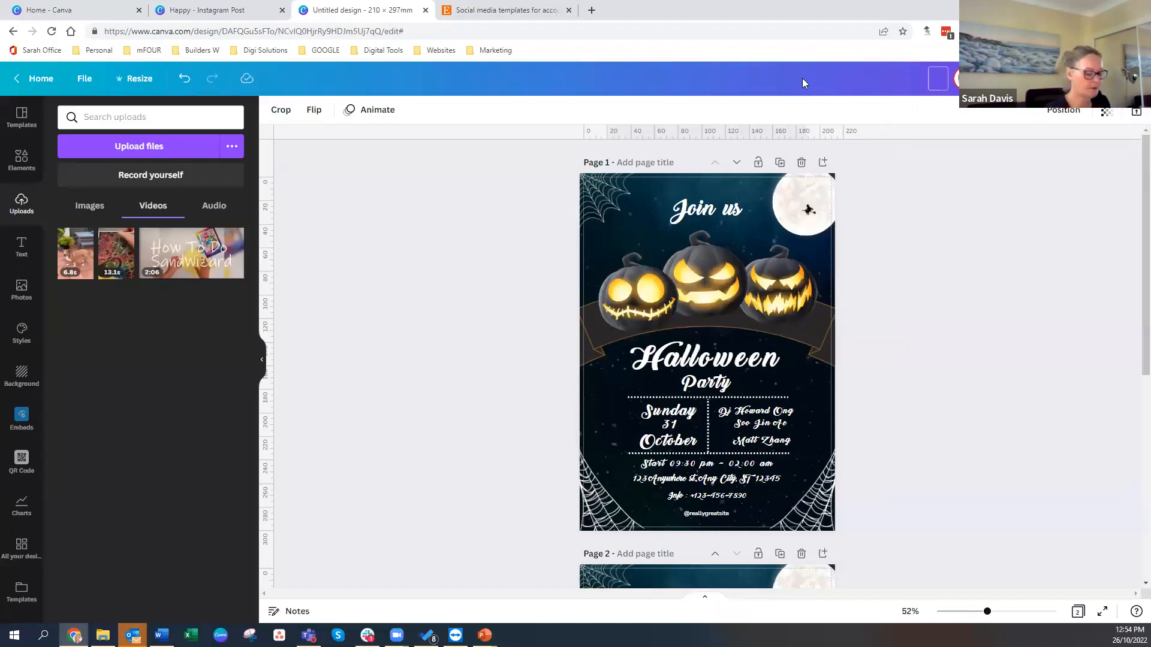
text(Ha)
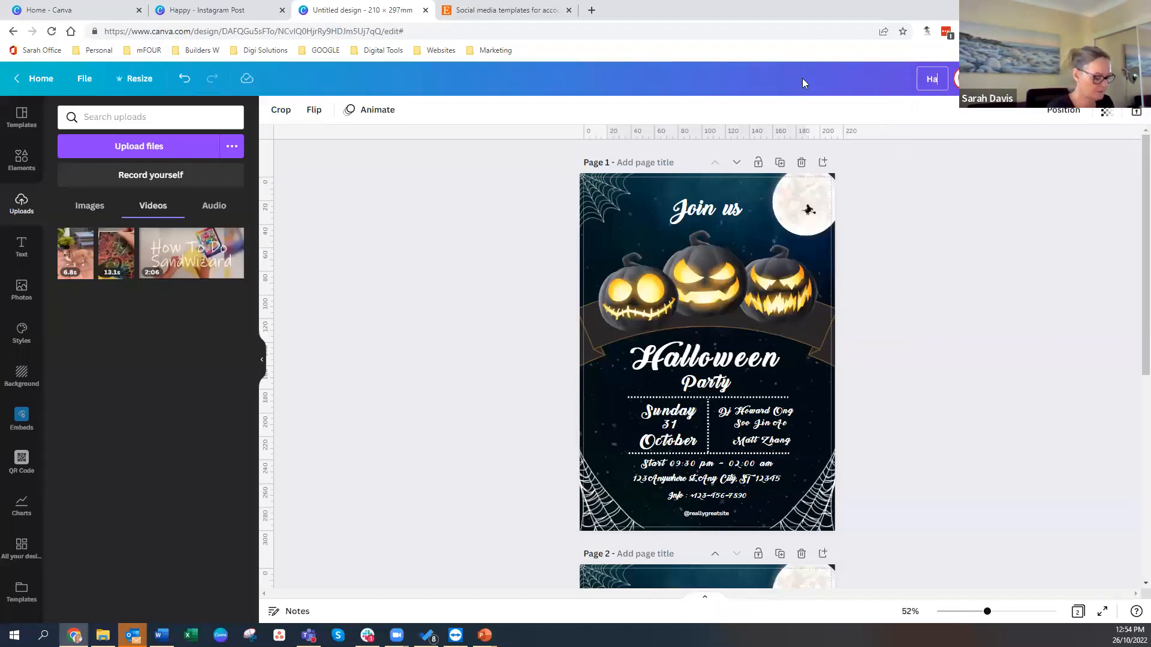
text(lloween )
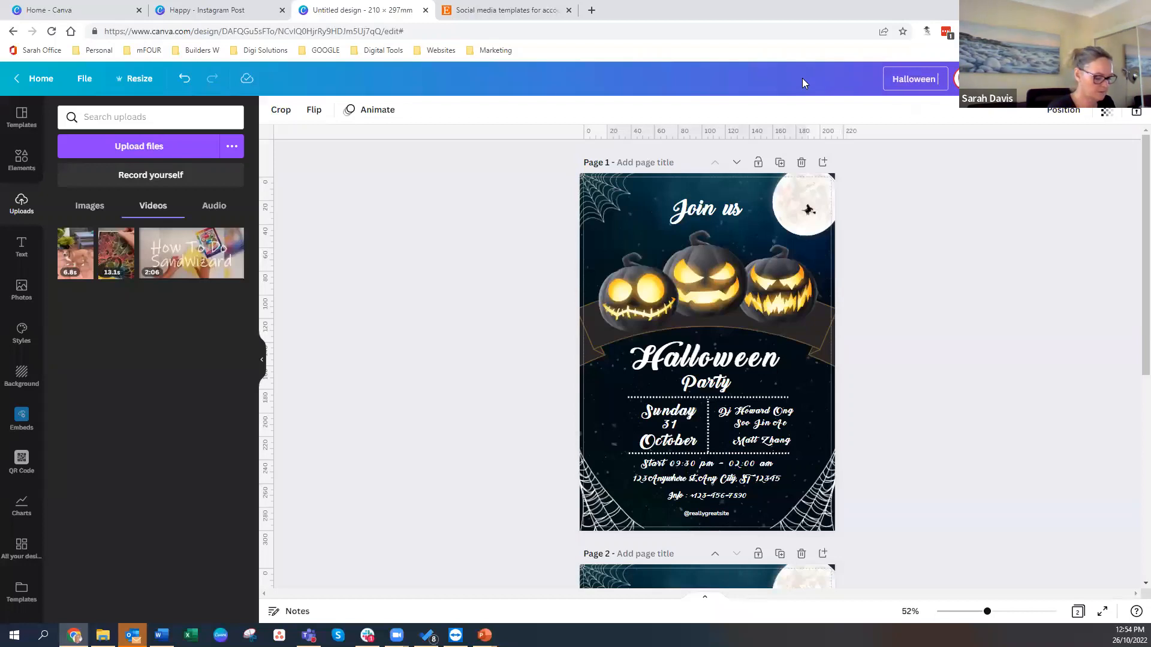
text(Poster)
key(Return)
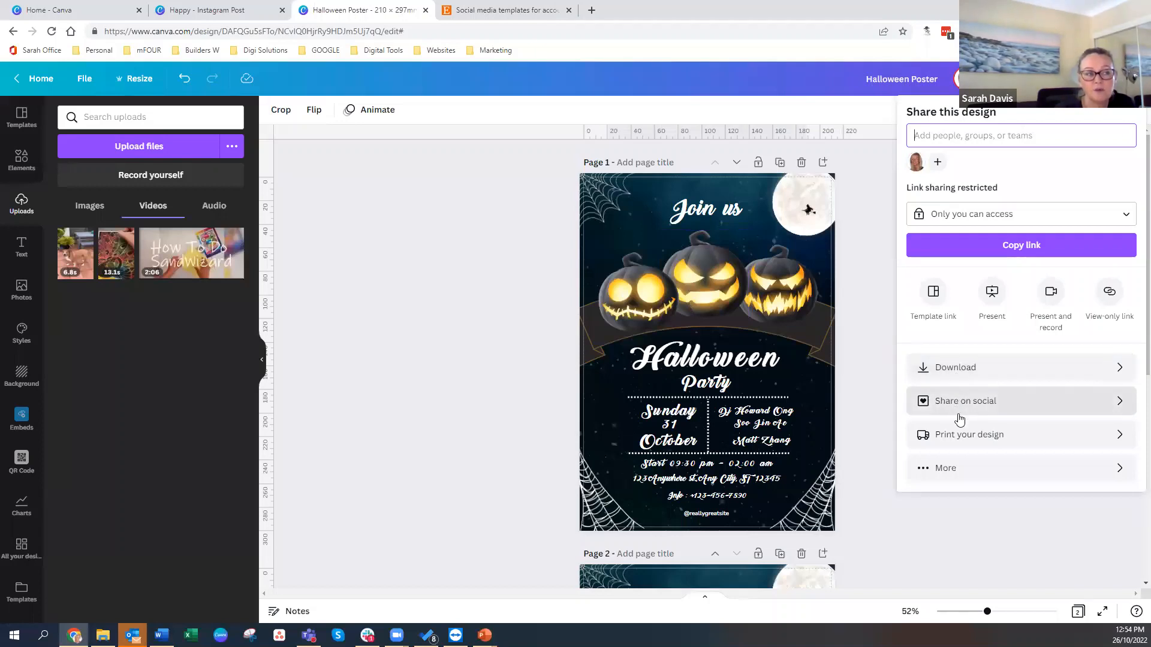
- Examine the full list of share and publish options for the poster, including social, save, messaging and design destinations
click(926, 475)
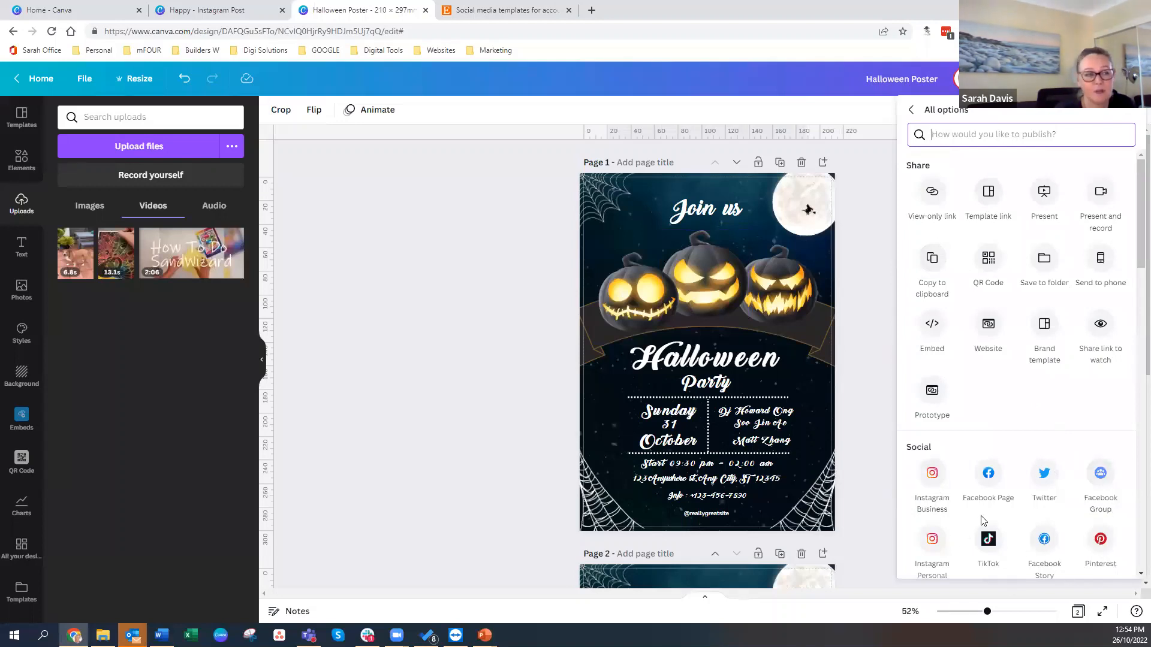
scroll(983, 515, down, 3)
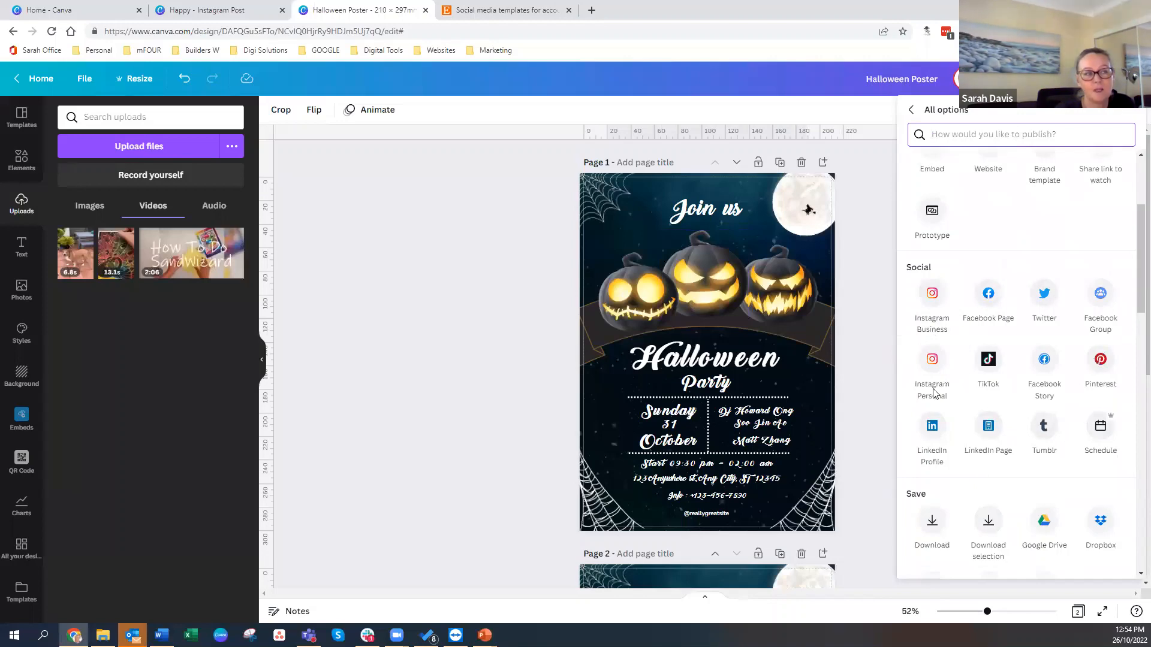
scroll(998, 443, down, 2)
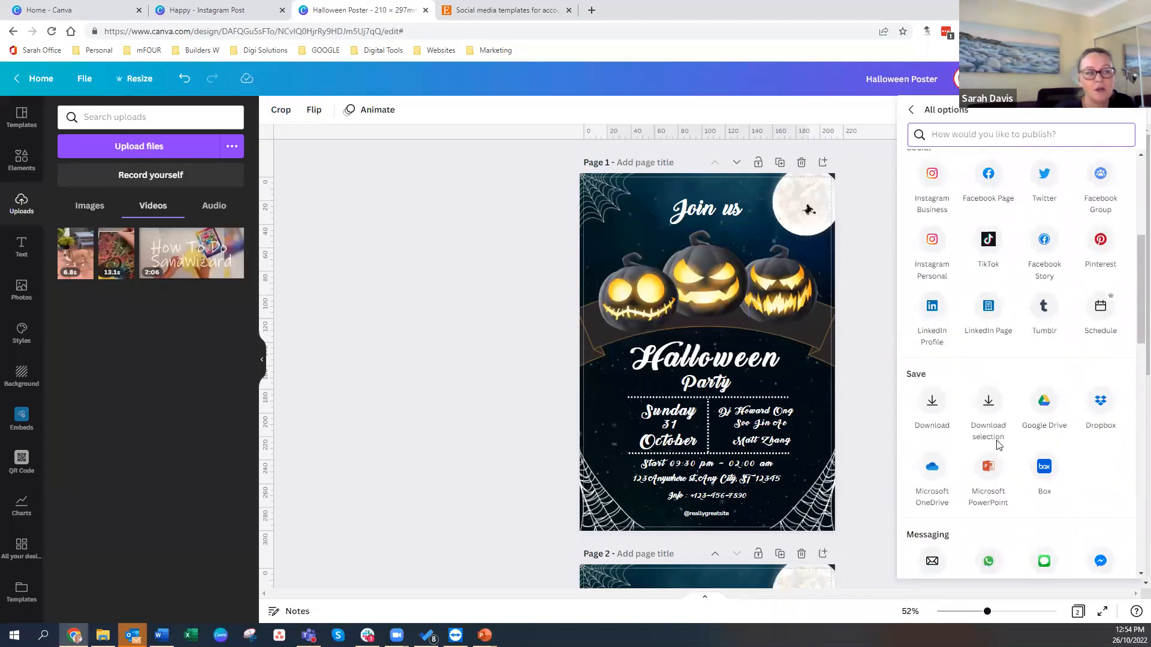
scroll(996, 444, up, 5)
scroll(996, 444, down, 6)
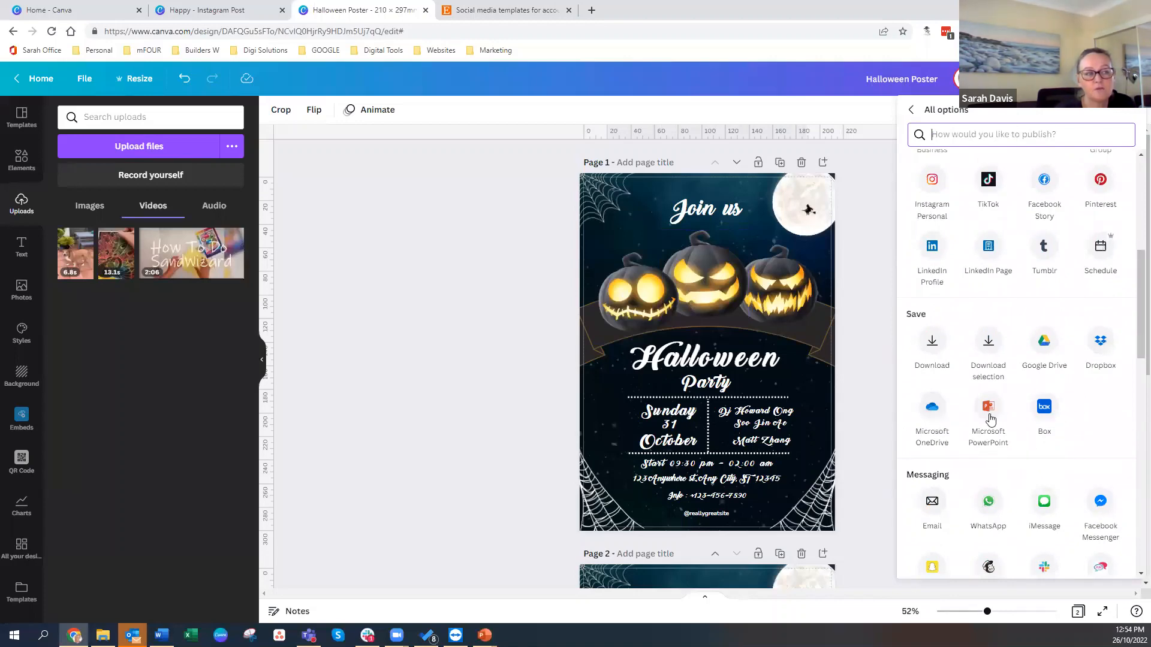
scroll(947, 480, down, 3)
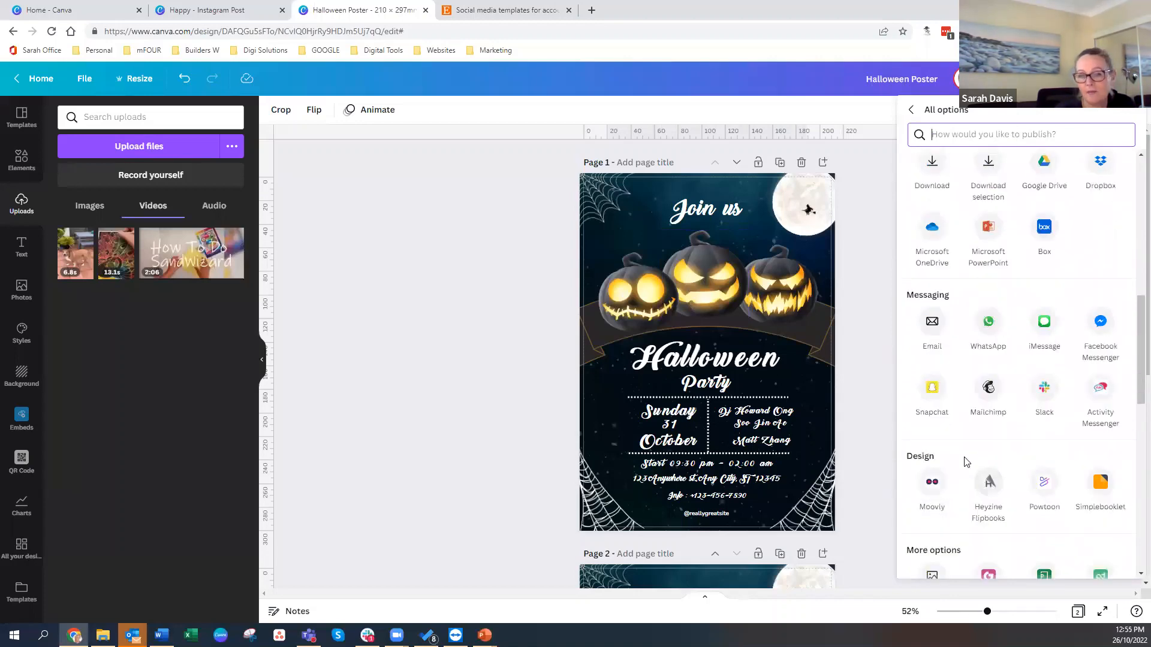
scroll(964, 455, up, 8)
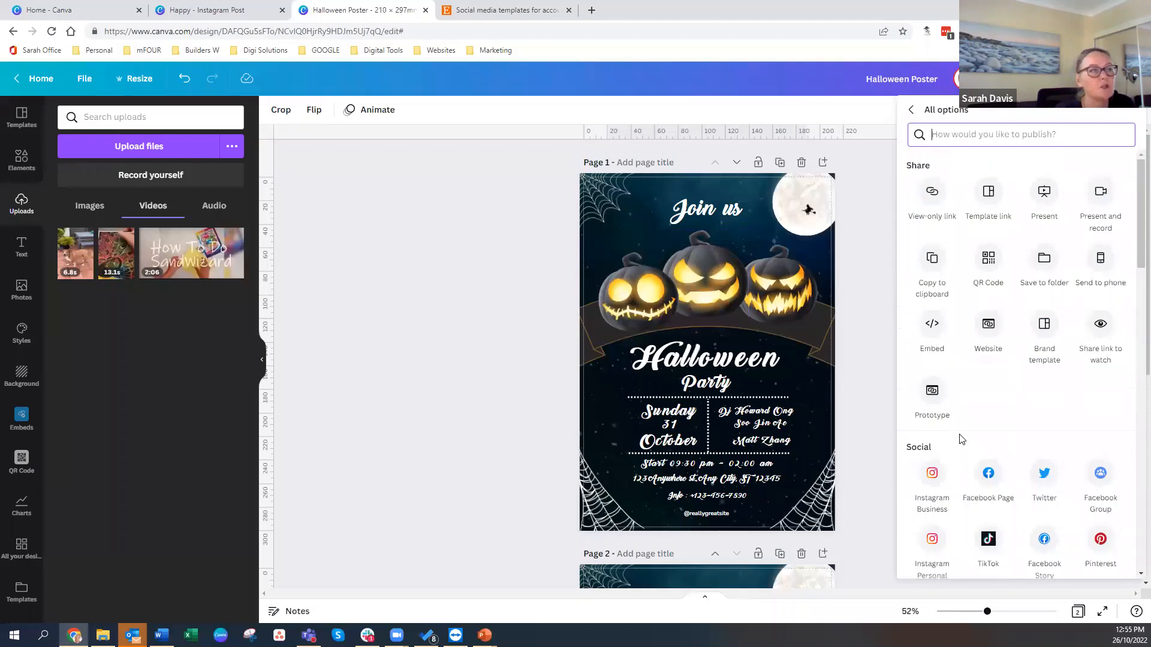
- Check the poster's download settings for its two pages and delete page 2 with the ghost
click(914, 111)
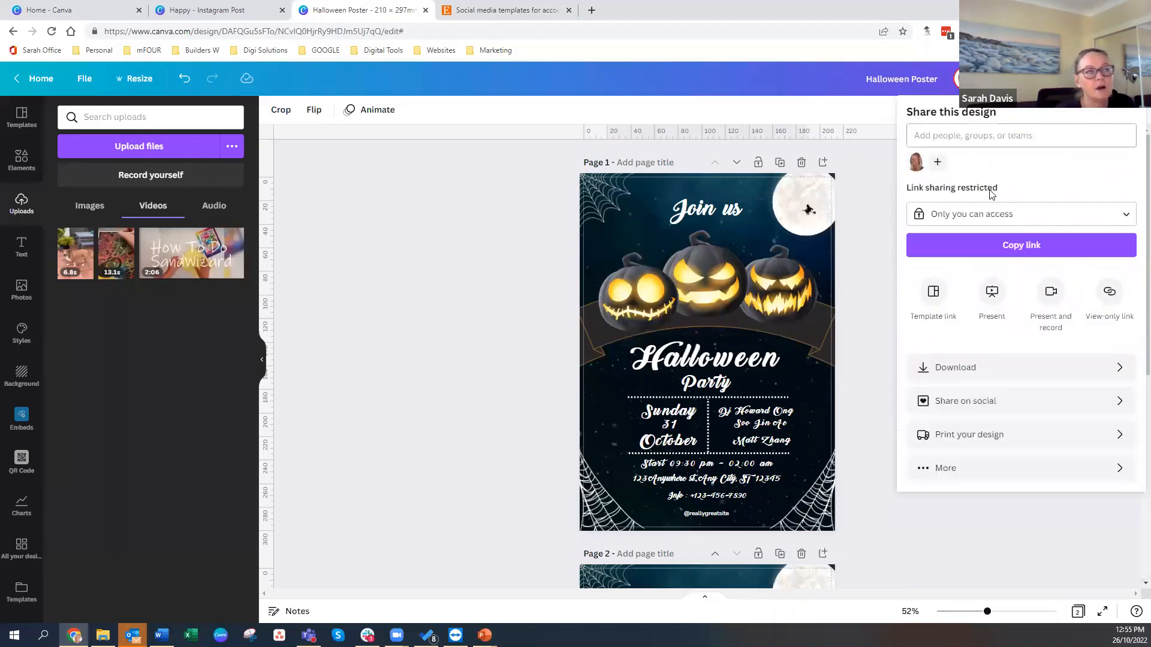
click(954, 366)
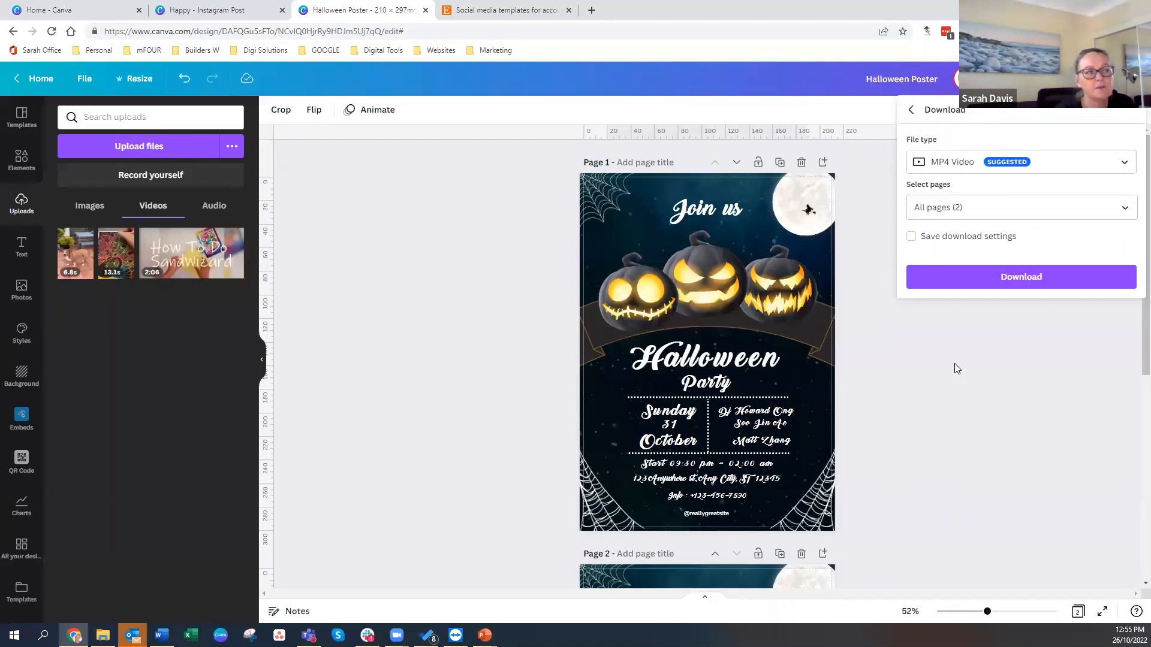
scroll(711, 473, down, 1)
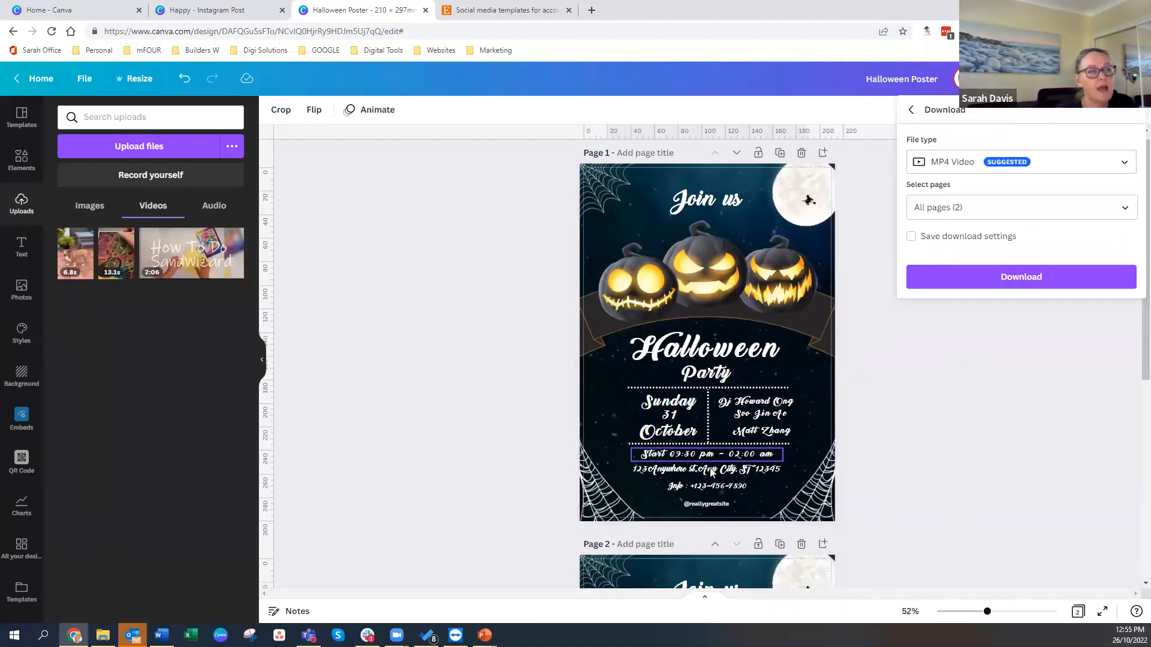
scroll(711, 473, down, 5)
click(709, 466)
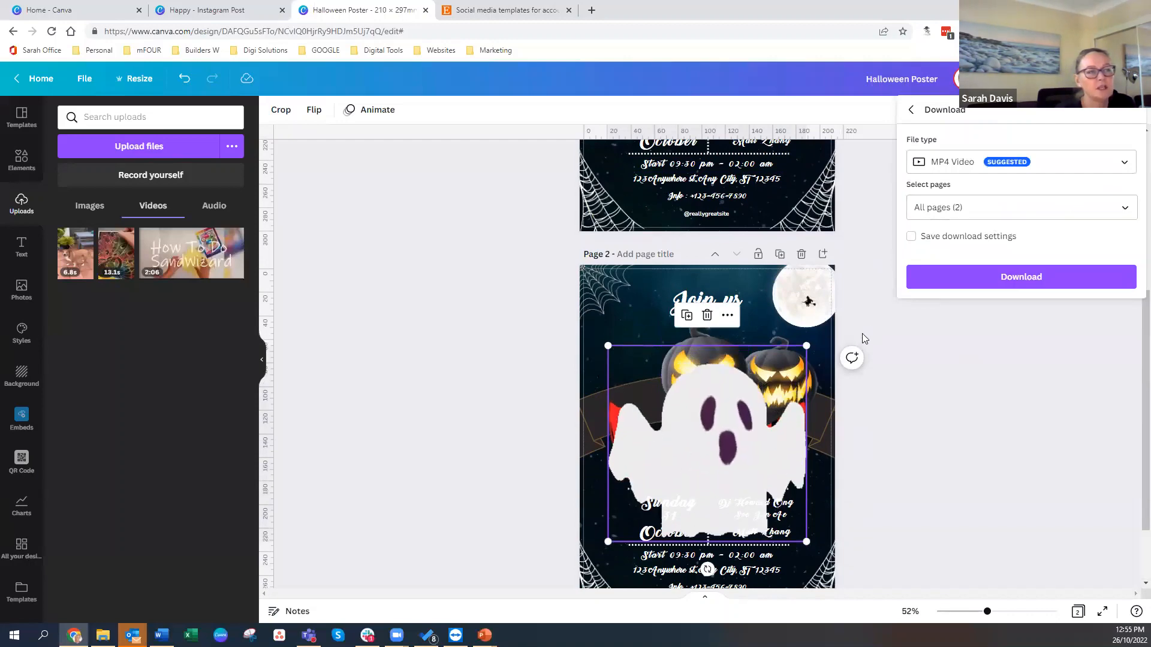
click(800, 255)
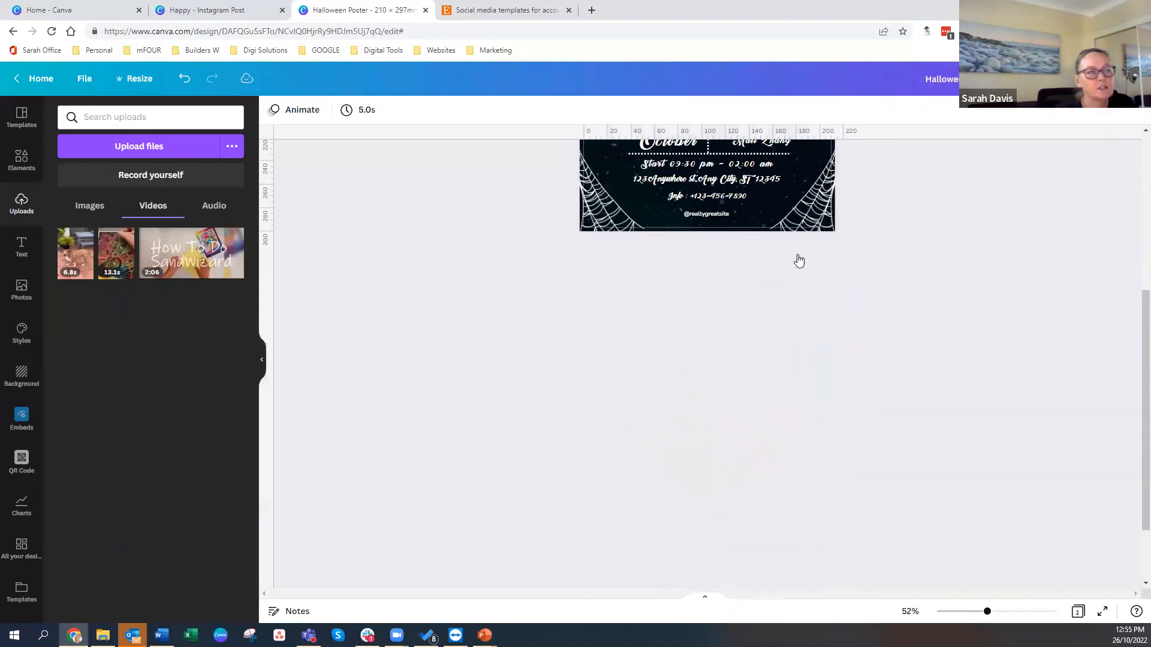
- Review the download file types, then download the poster as a PNG named "Halloween Poster" to the Pictures folder
click(1110, 79)
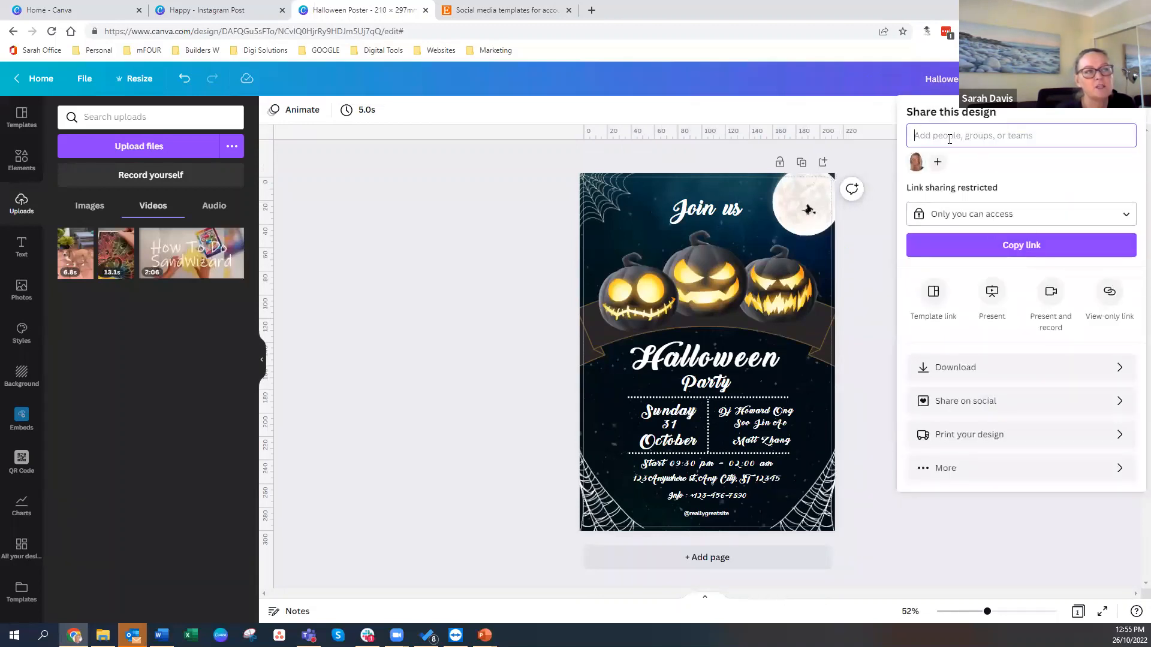
click(1009, 366)
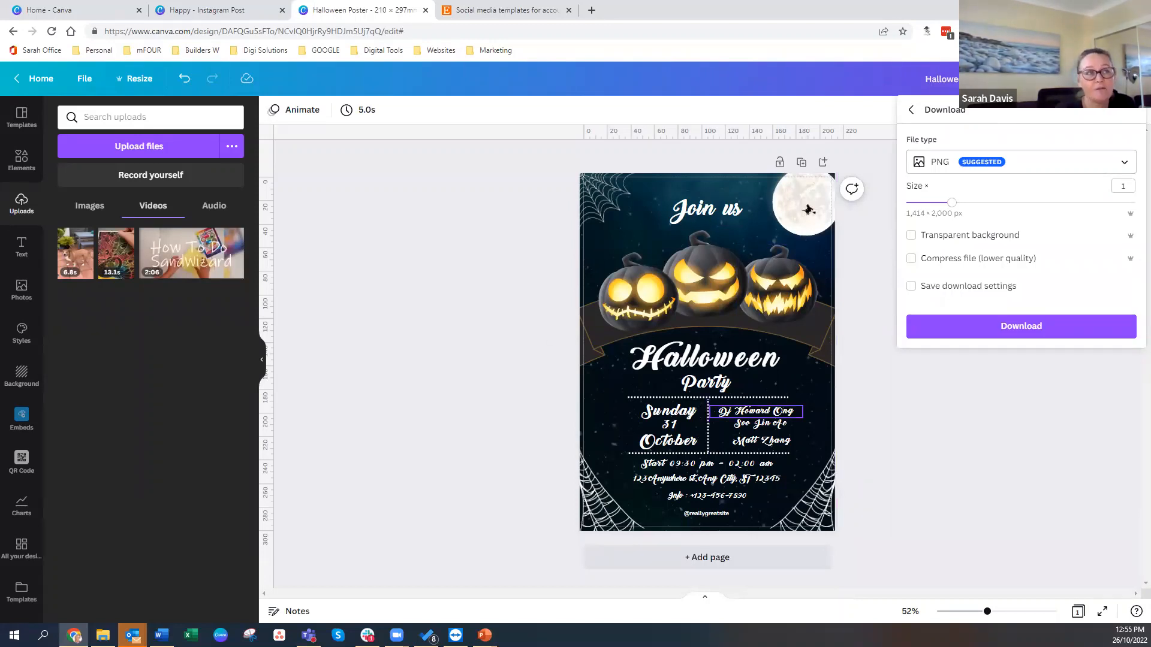
click(1124, 169)
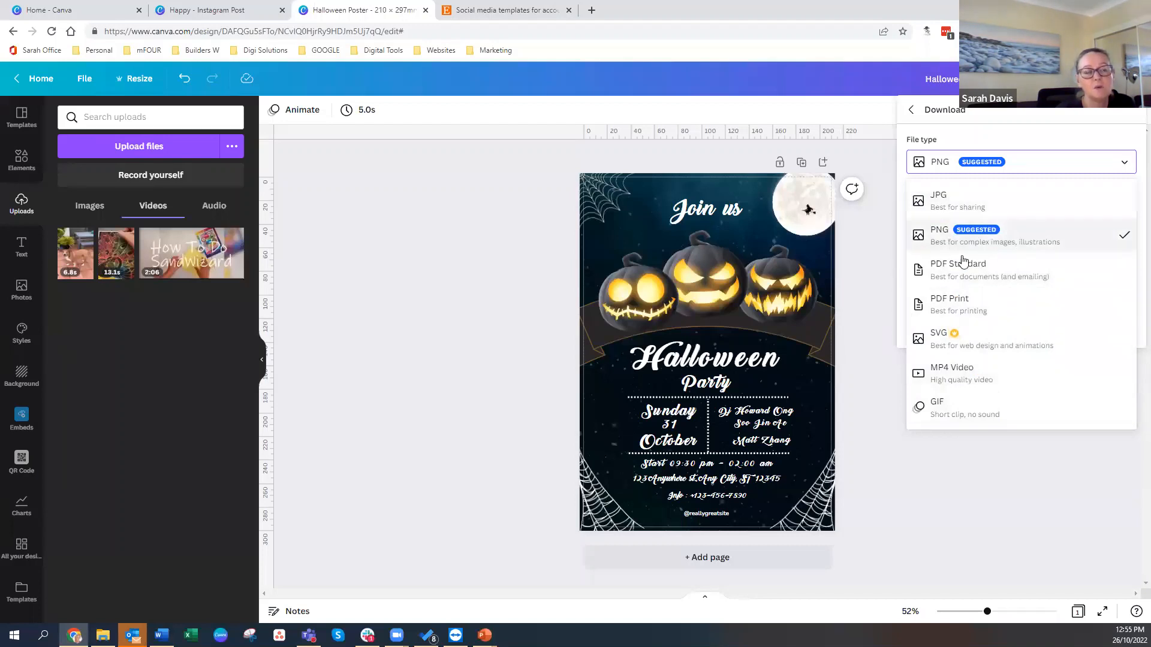
click(925, 483)
click(1112, 79)
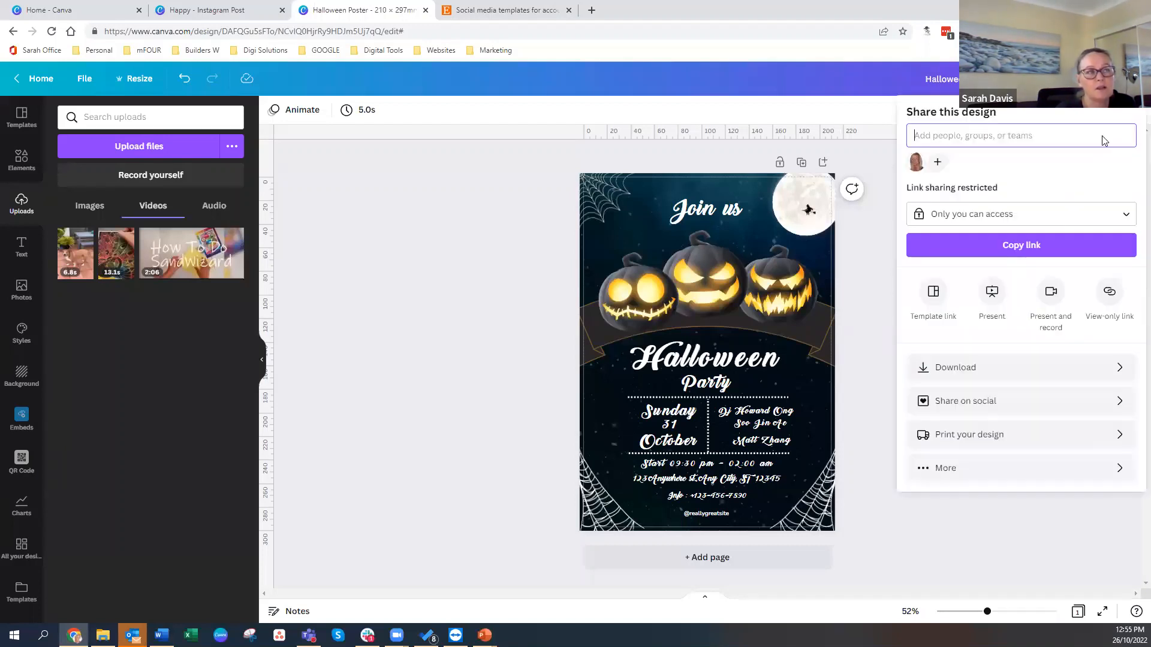
click(1013, 376)
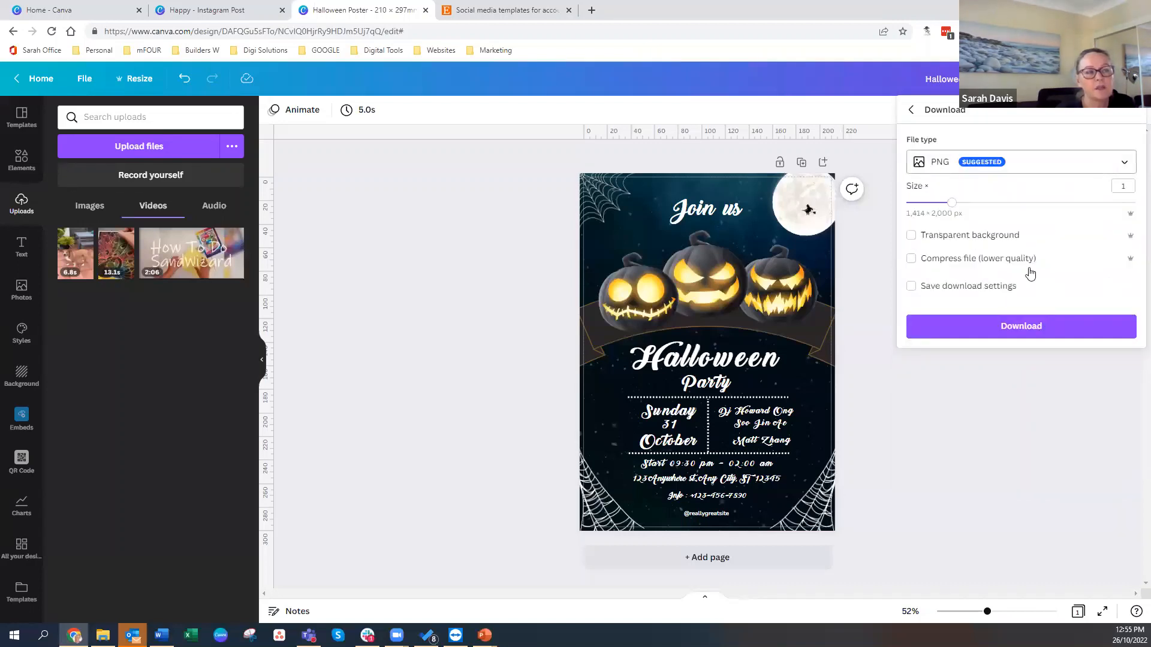
click(1008, 328)
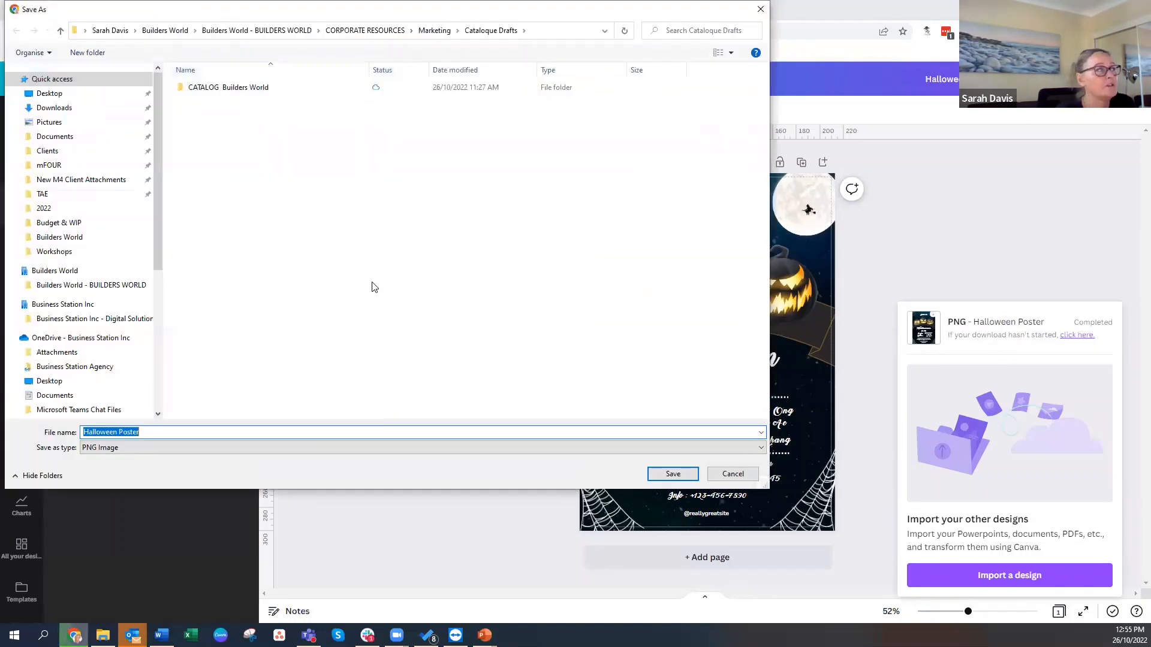
click(52, 121)
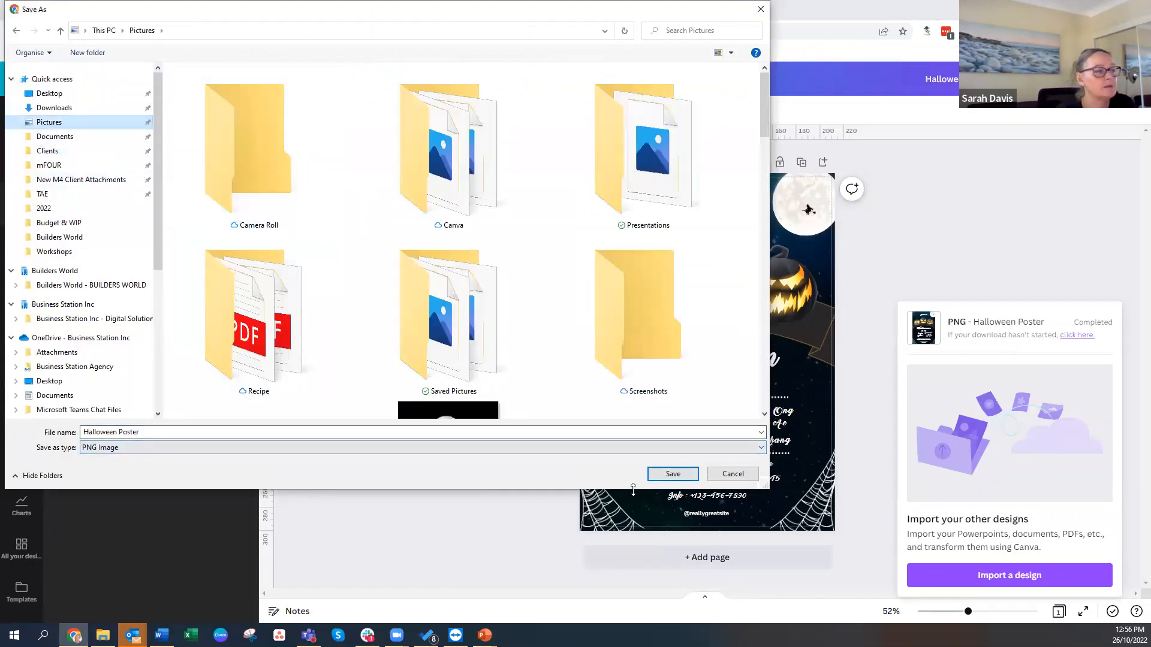
click(673, 473)
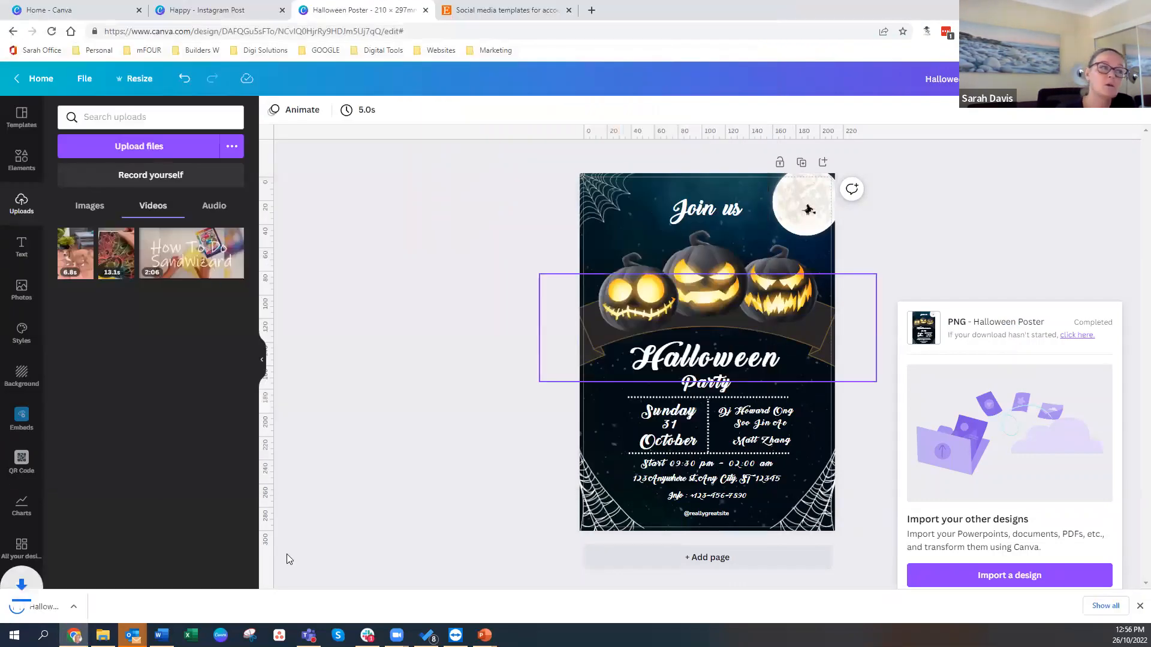
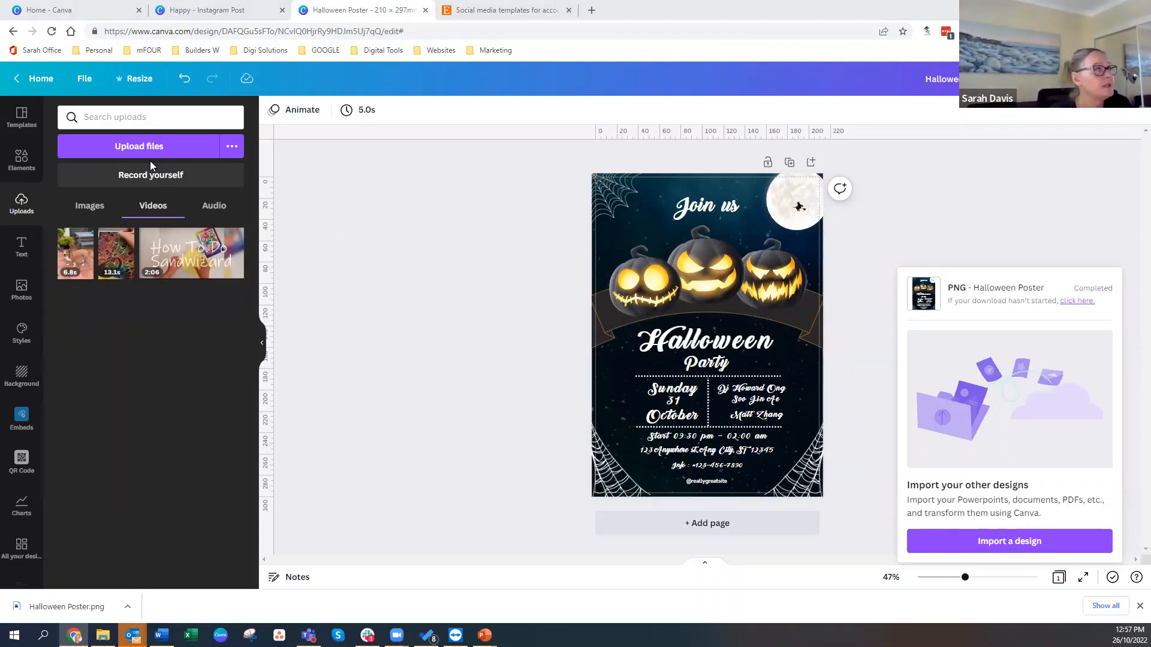
- Close the Happy and Halloween Poster designs and return to the Canva home page
click(83, 78)
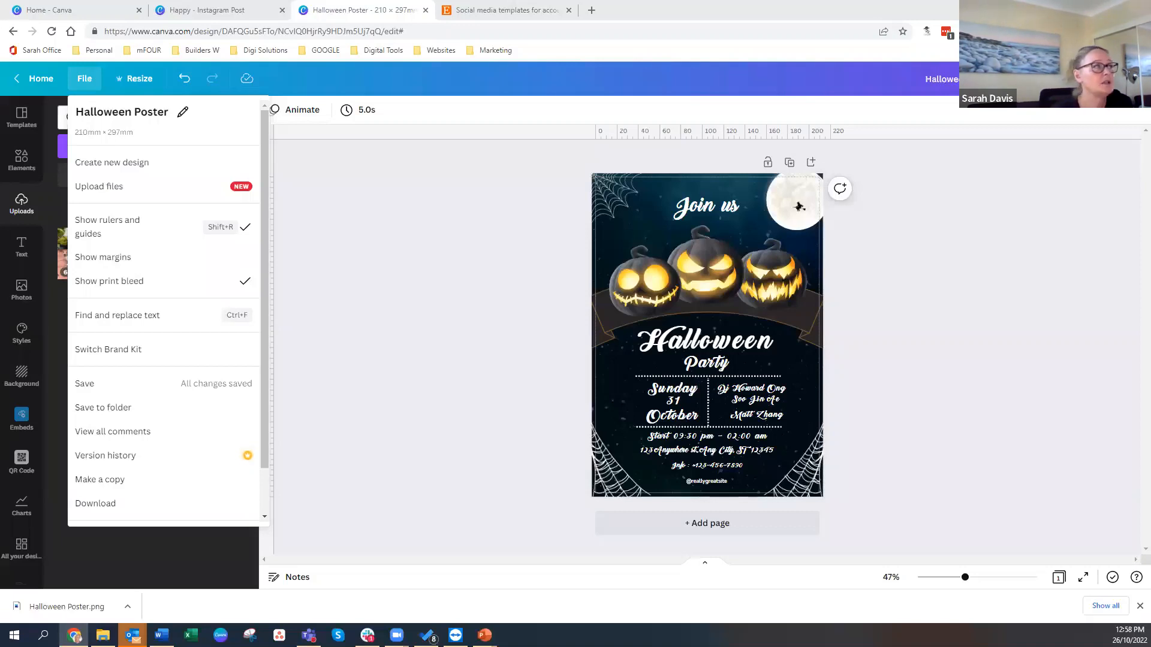
click(59, 8)
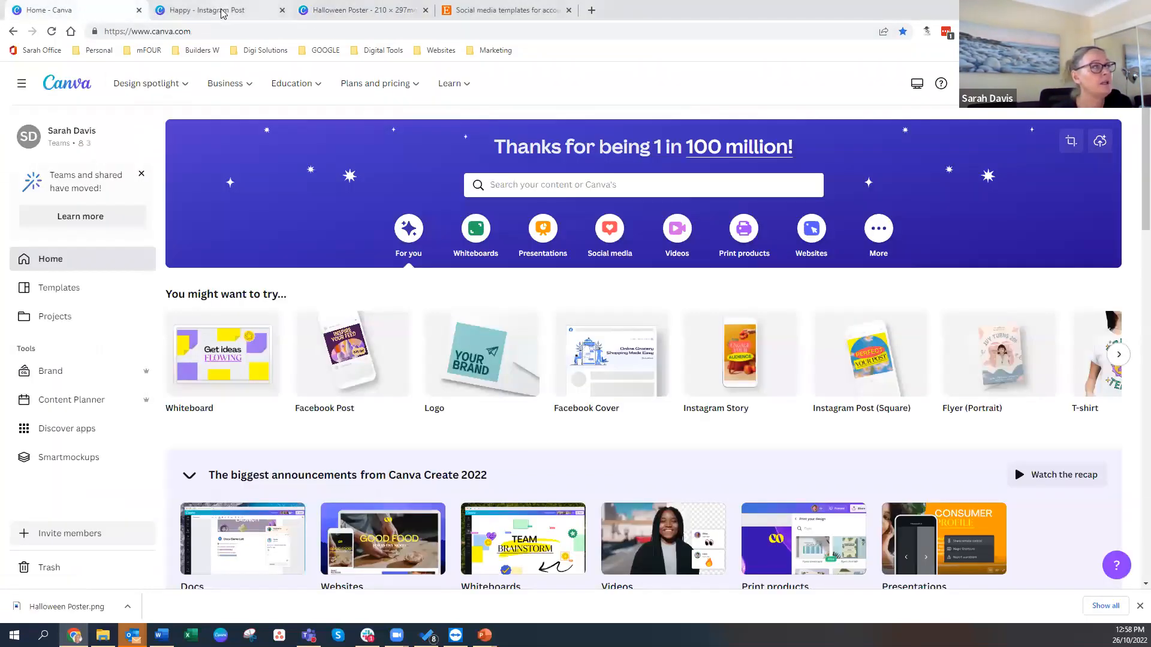
click(266, 15)
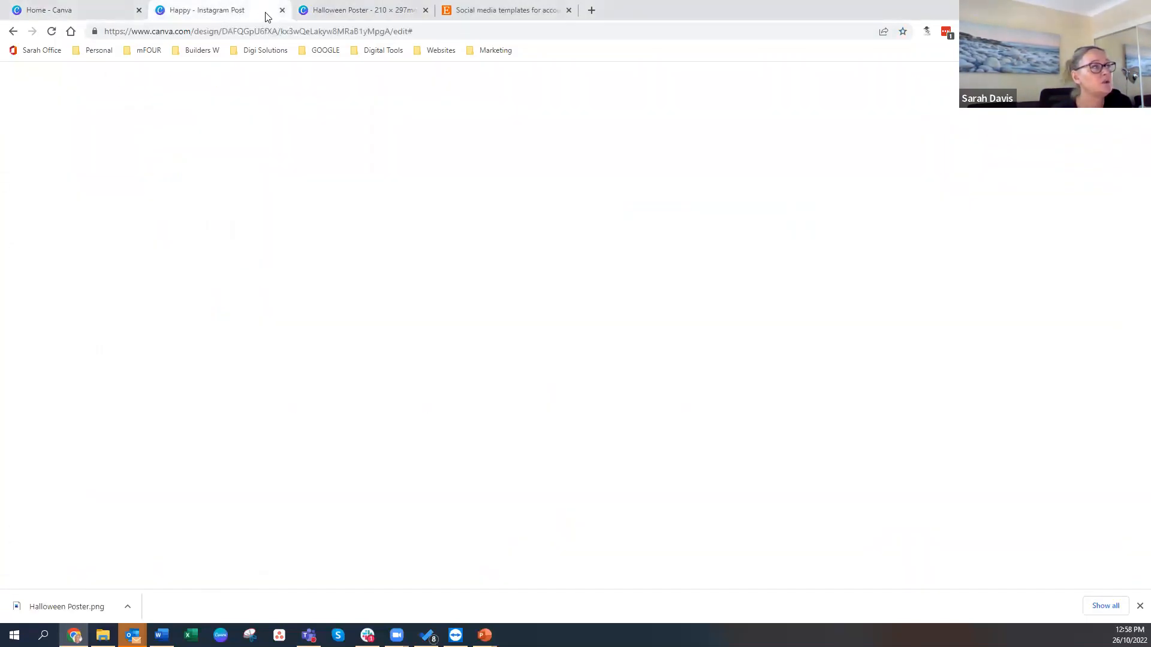
click(282, 11)
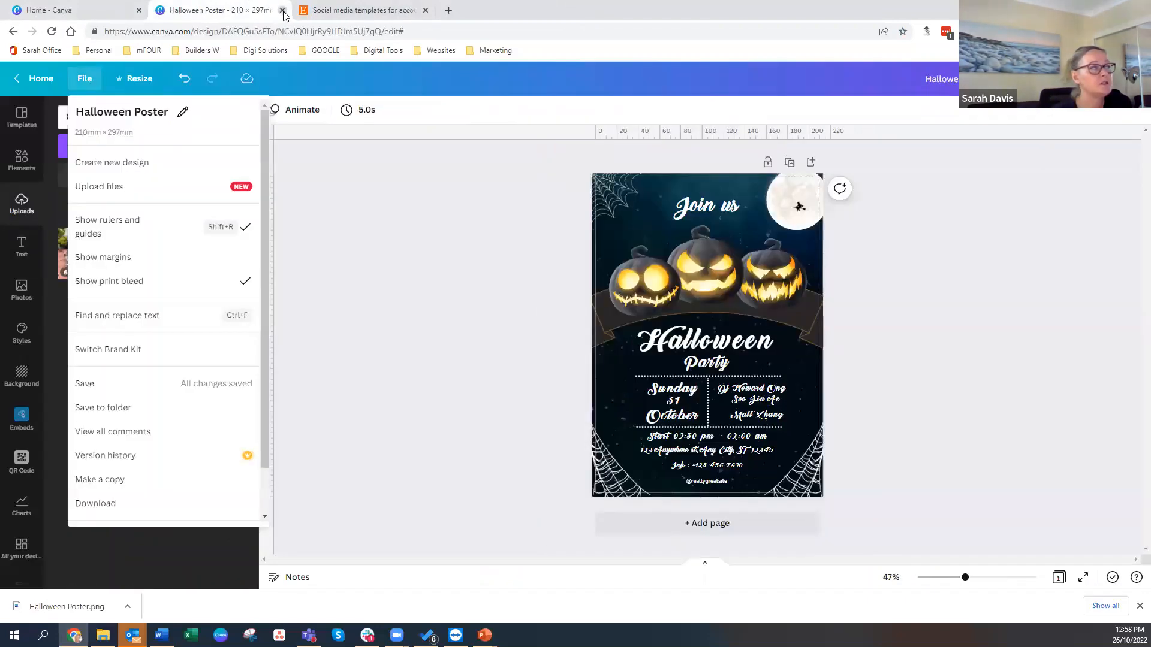
click(282, 10)
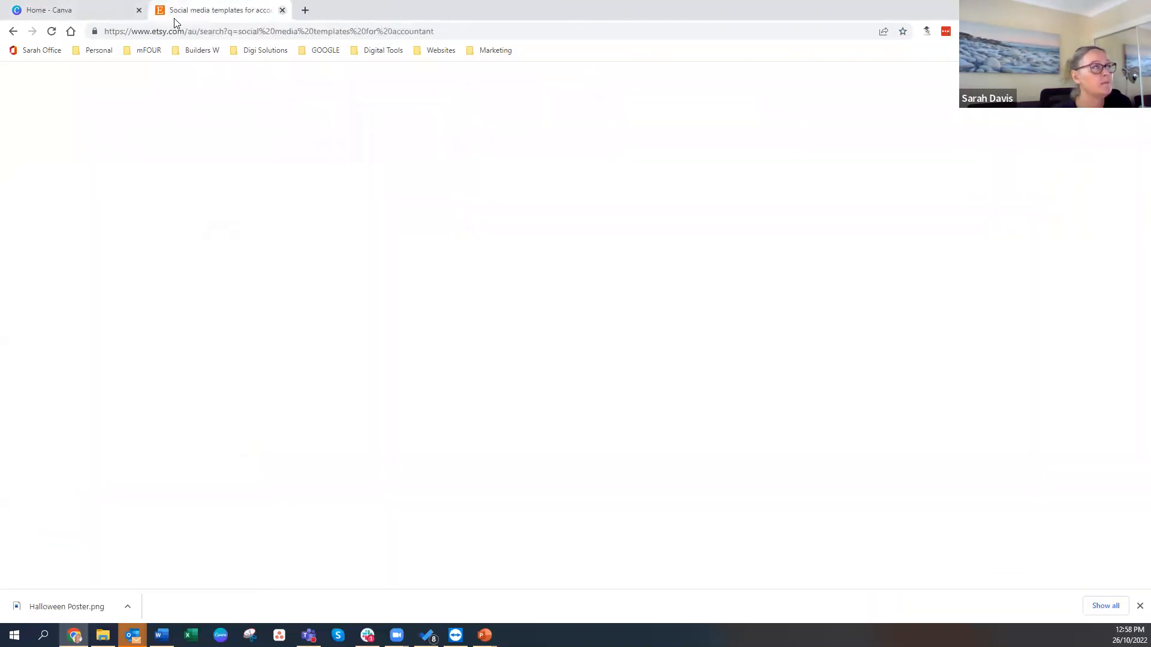
click(86, 13)
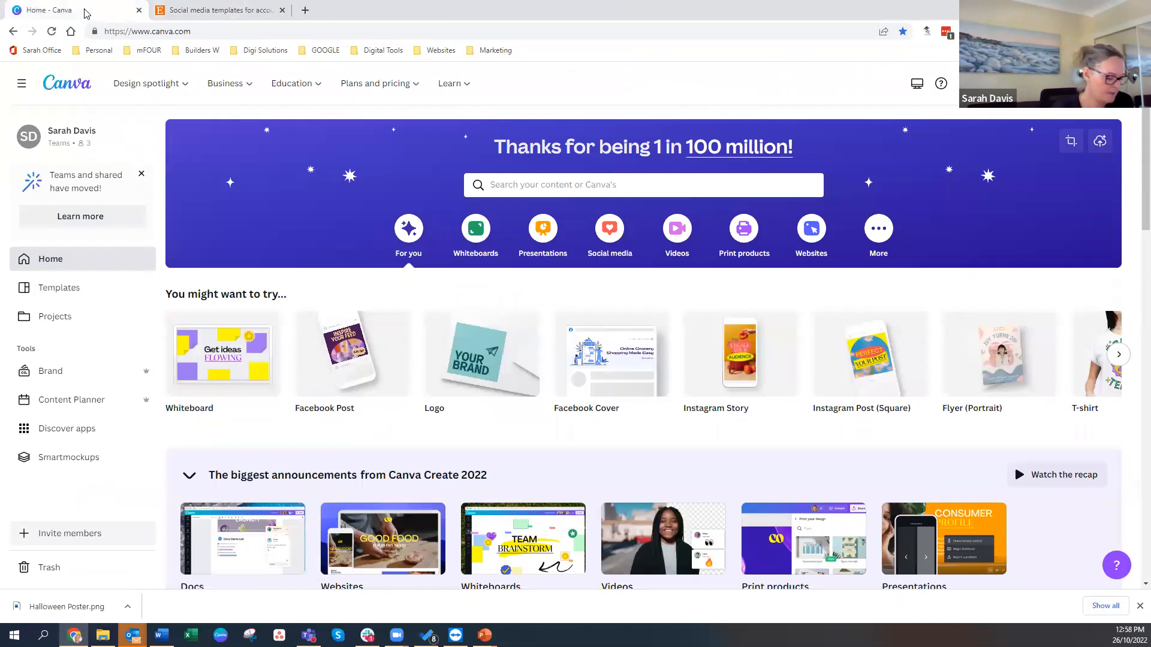
- Refresh the home page and reopen the Halloween Poster from the recent designs
click(84, 75)
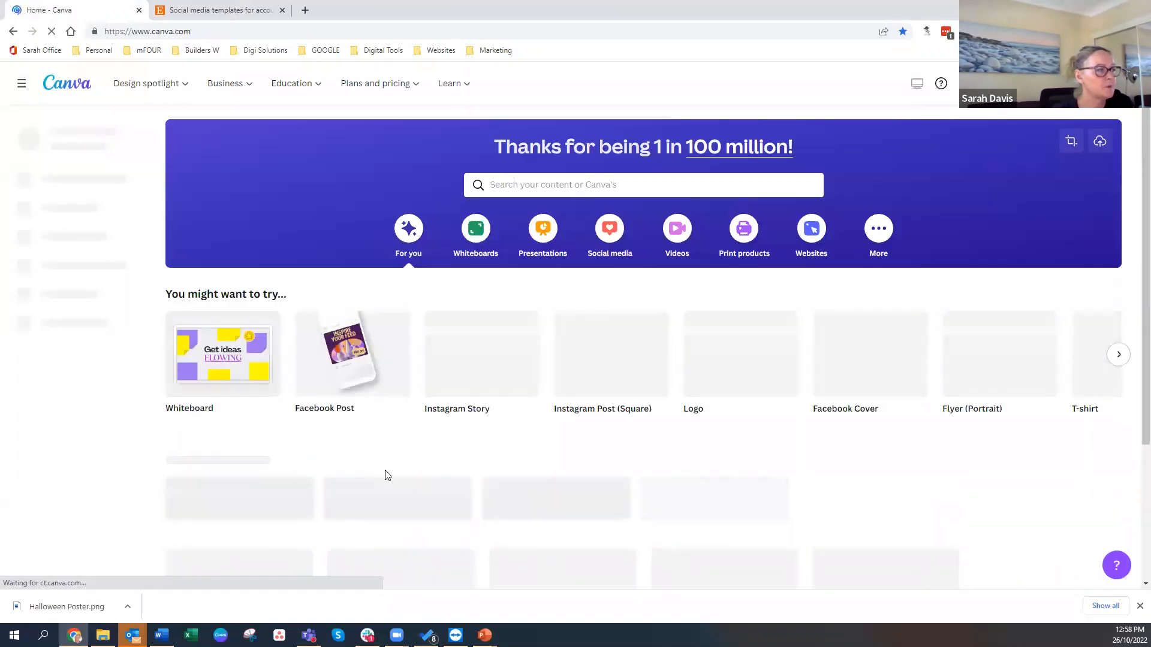
scroll(386, 475, down, 3)
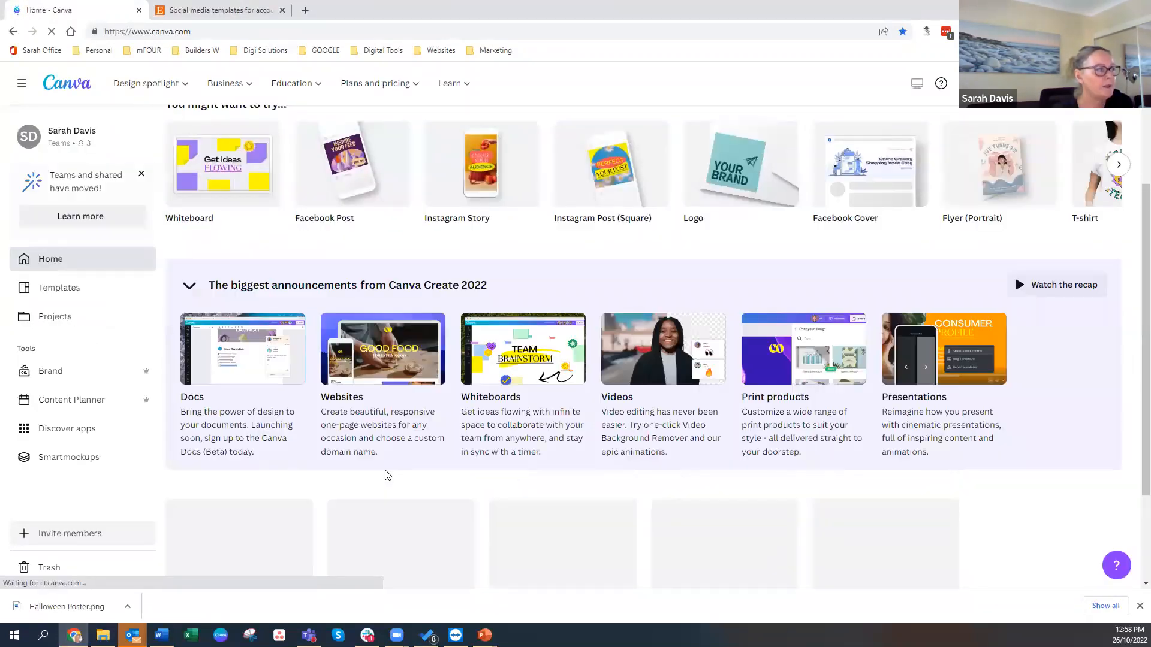
scroll(387, 475, down, 3)
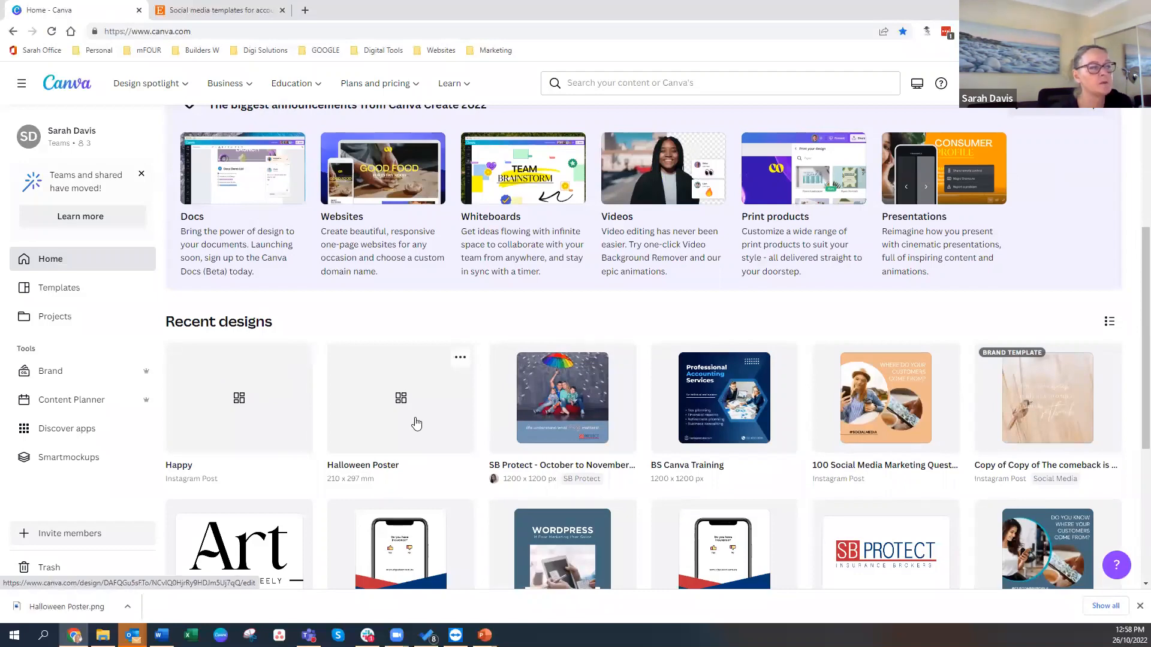
click(387, 407)
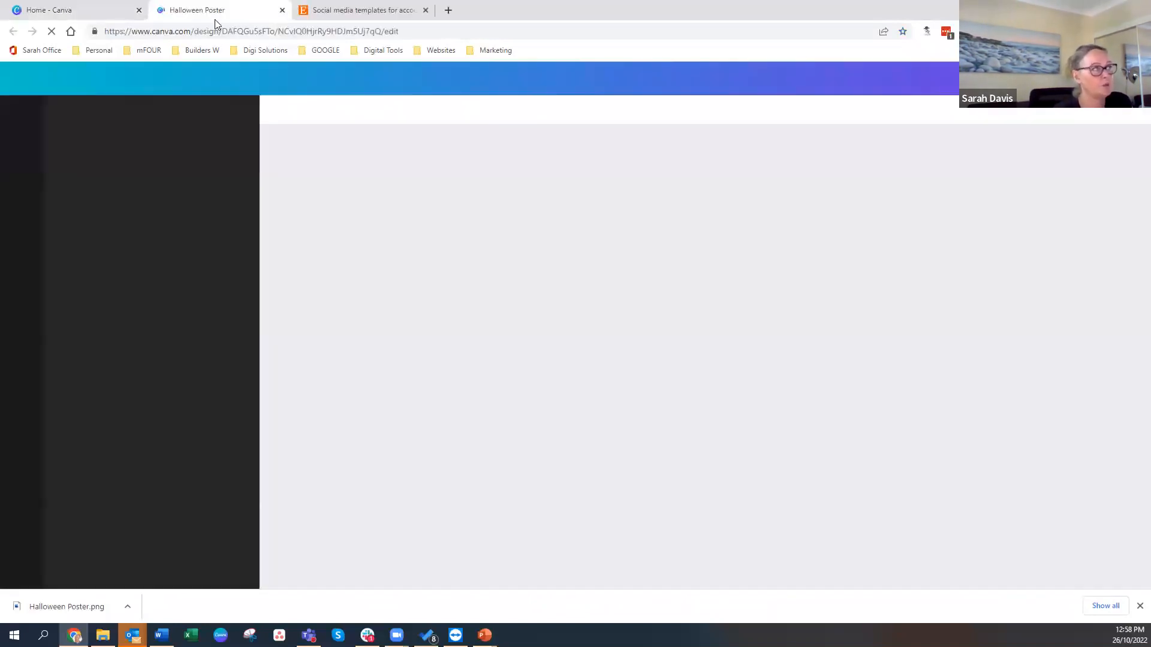